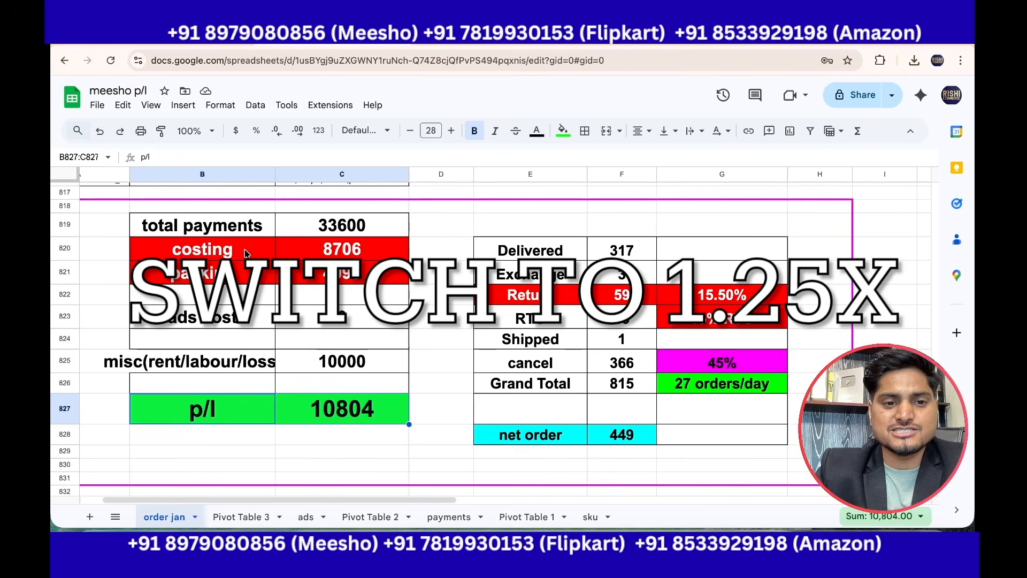
# Step: Review the January profit and loss summary and the order status breakdown in the existing meesho p/l sheet
pyautogui.click(245, 235)
pyautogui.moveTo(245, 235); pyautogui.dragTo(356, 232)
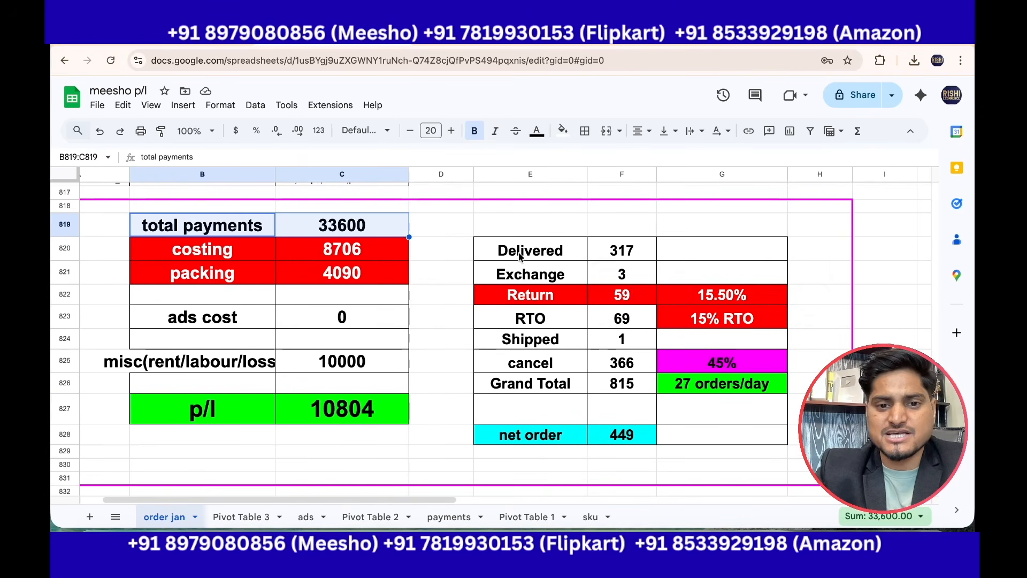
pyautogui.moveTo(562, 257); pyautogui.dragTo(599, 257)
pyautogui.moveTo(531, 301); pyautogui.dragTo(594, 317)
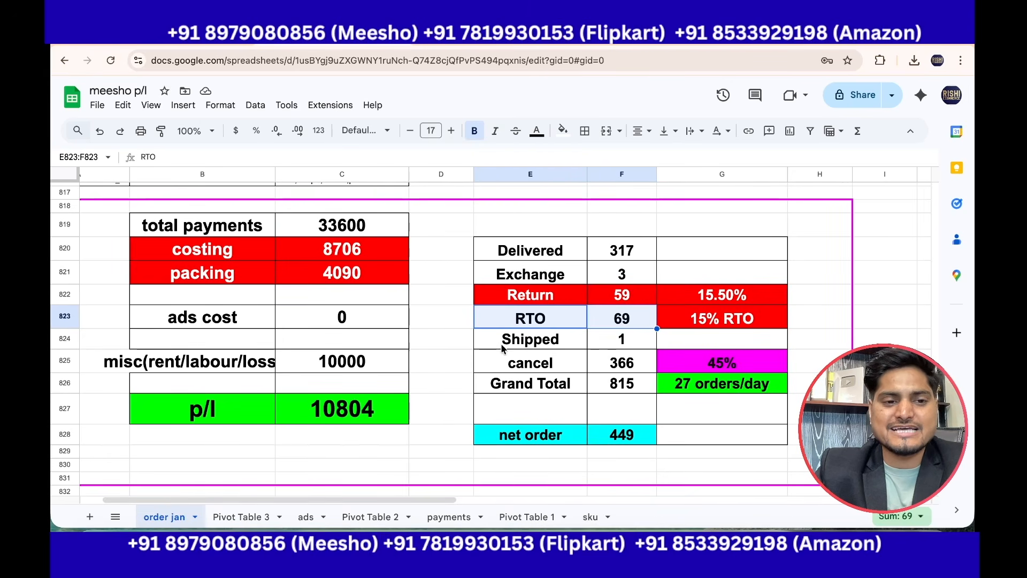
pyautogui.moveTo(142, 224); pyautogui.dragTo(699, 359)
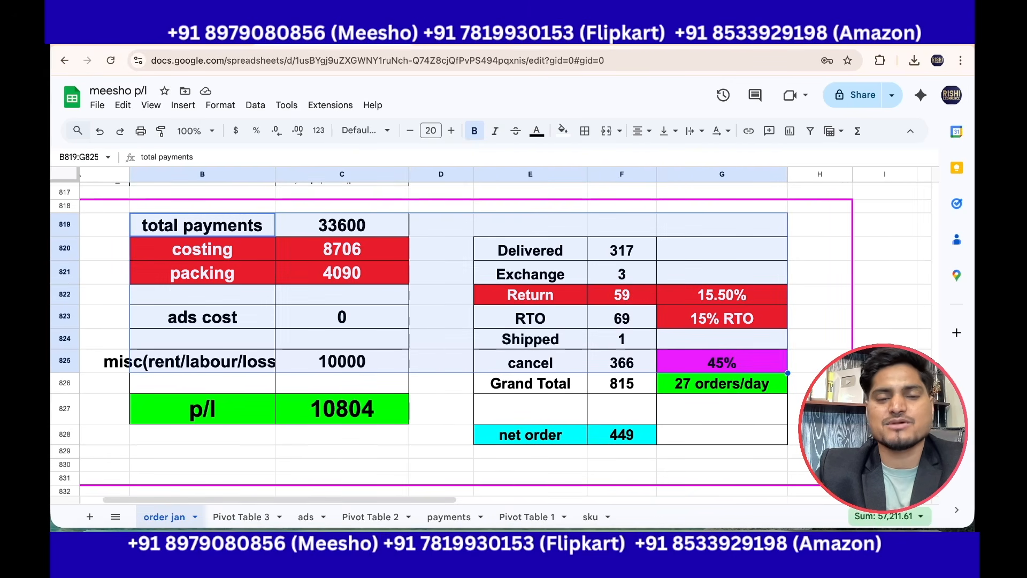
pyautogui.click(822, 409)
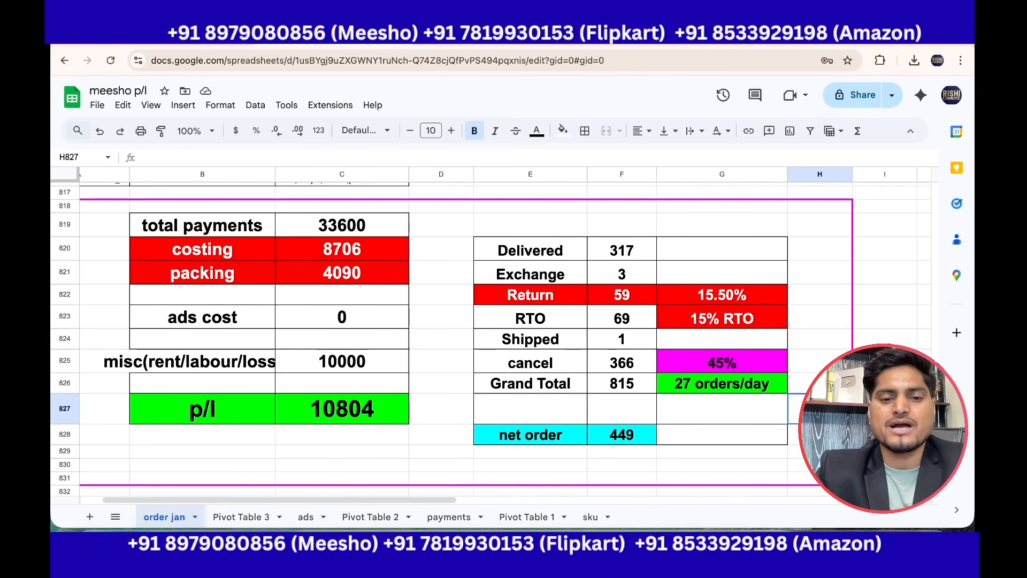
pyautogui.click(439, 408)
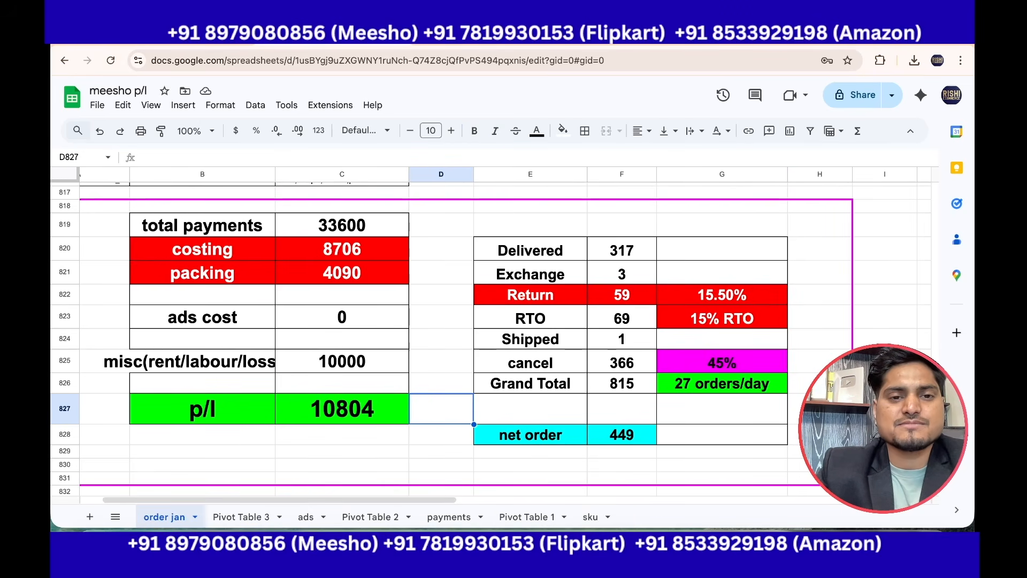
# Step: Open Google Sheets in a new browser tab and create a blank spreadsheet
pyautogui.click(575, 35)
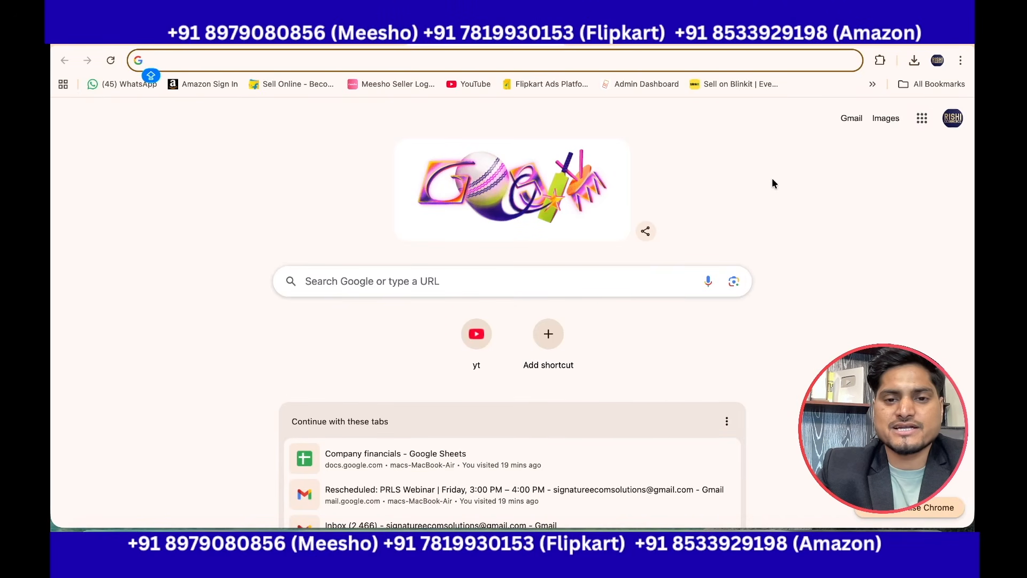
pyautogui.click(924, 120)
pyautogui.click(854, 412)
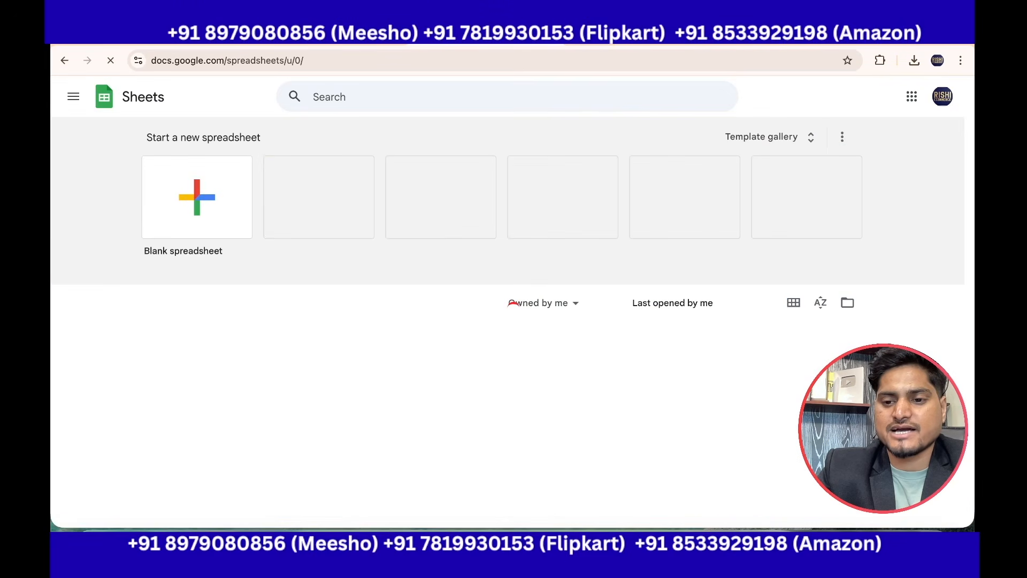
pyautogui.click(192, 196)
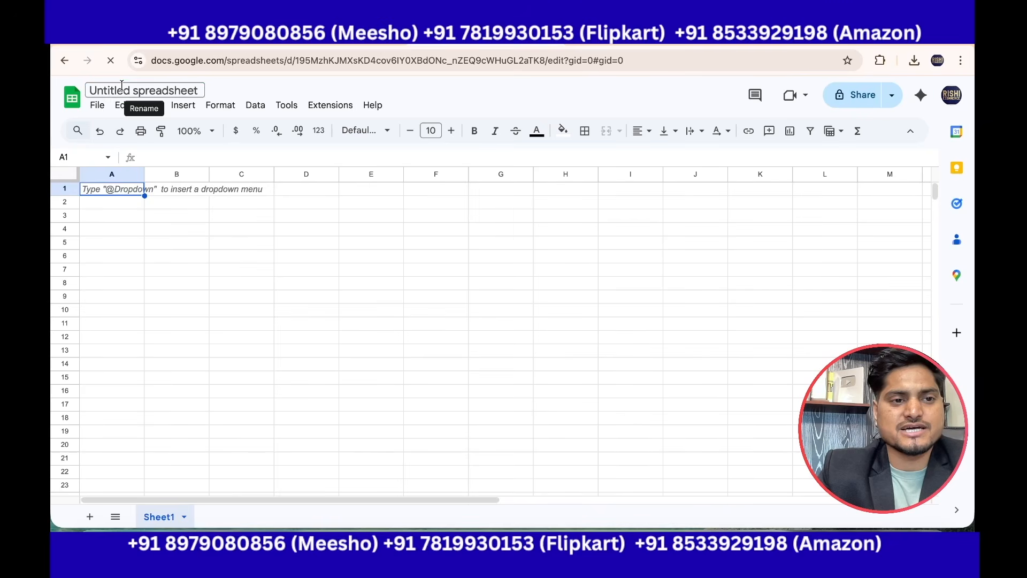
# Step: Rename the new spreadsheet as MEESHO P/L
pyautogui.click(122, 87)
pyautogui.write('M')
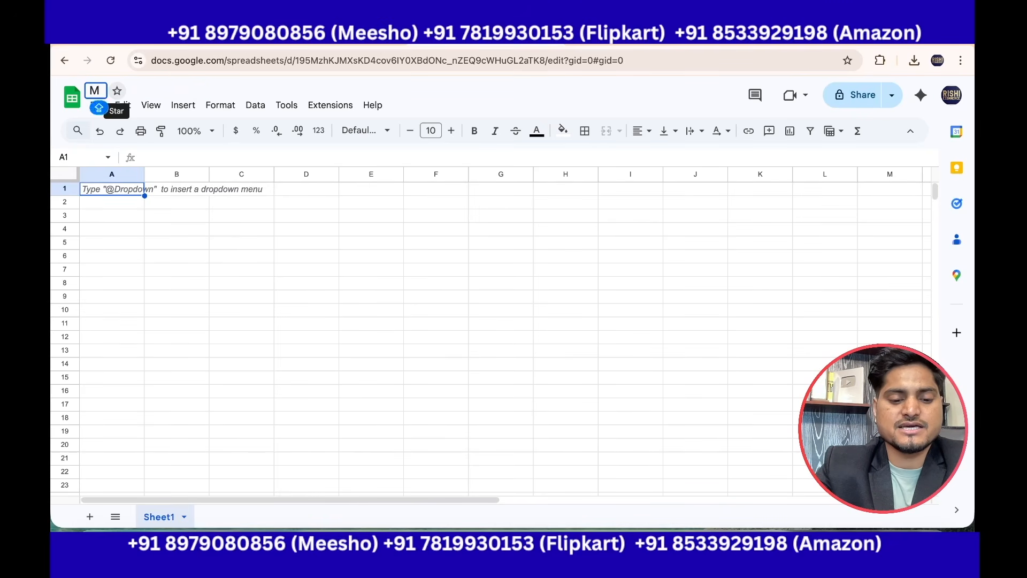
pyautogui.write('EESHO P/L')
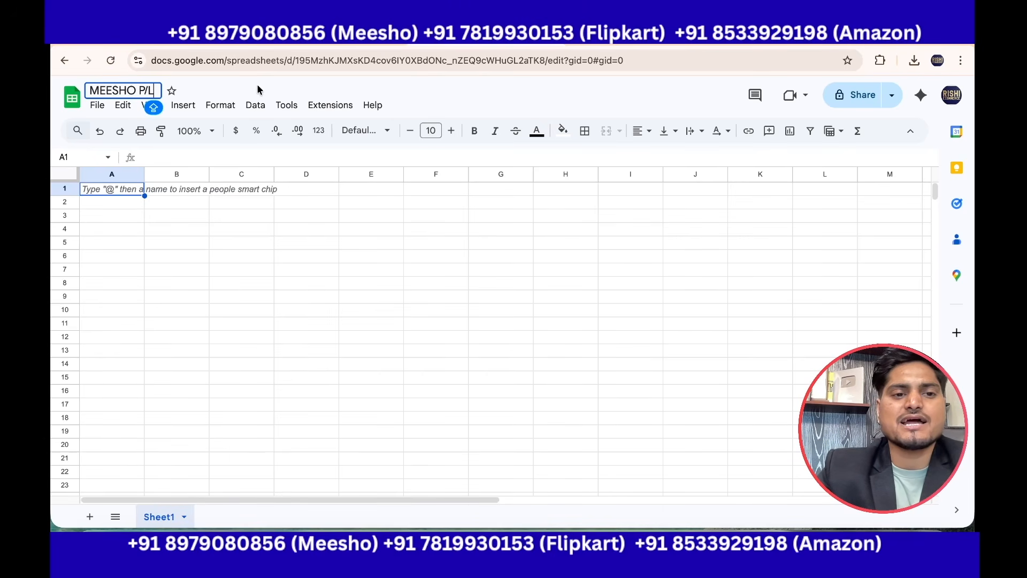
pyautogui.click(254, 88)
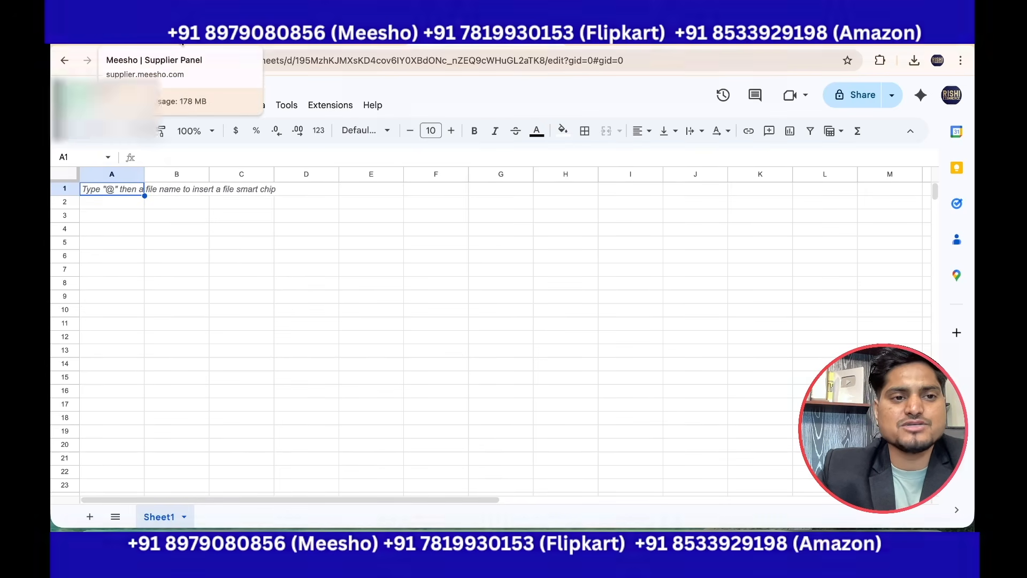
# Step: Switch to the Meesho Supplier Panel and look over the pending and ready-to-ship orders
pyautogui.click(172, 37)
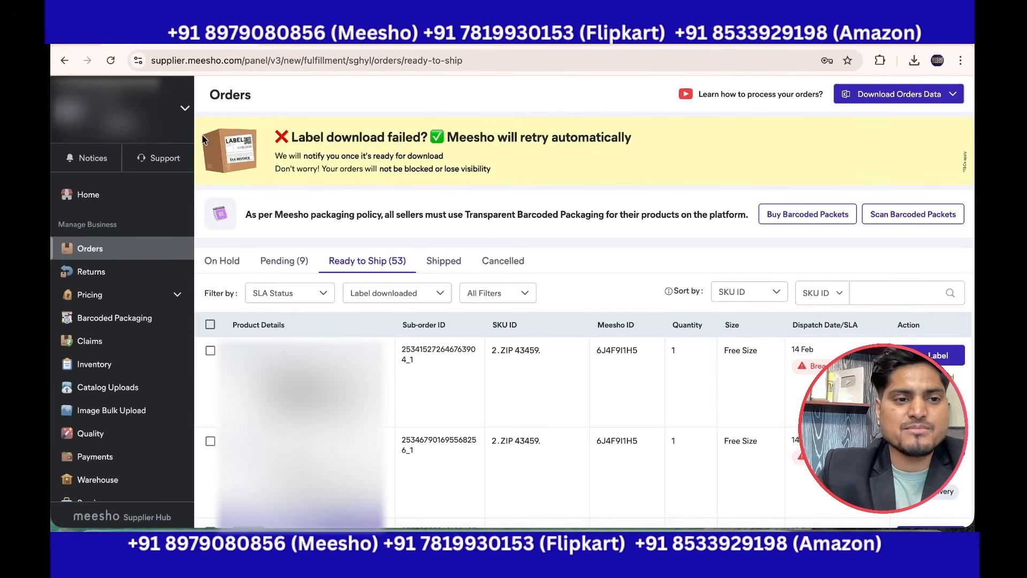
pyautogui.tripleClick(519, 211)
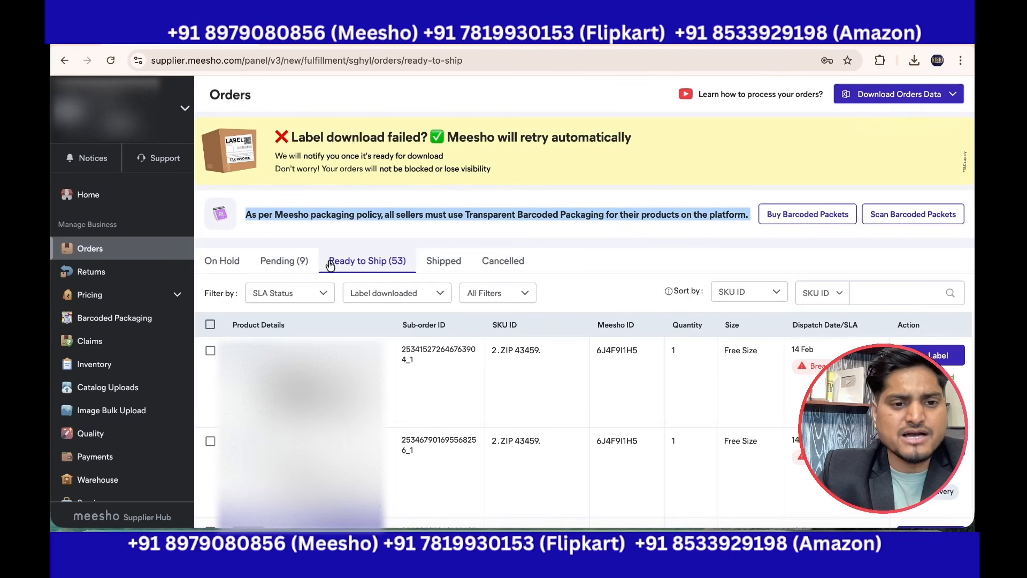
pyautogui.click(295, 265)
pyautogui.click(355, 266)
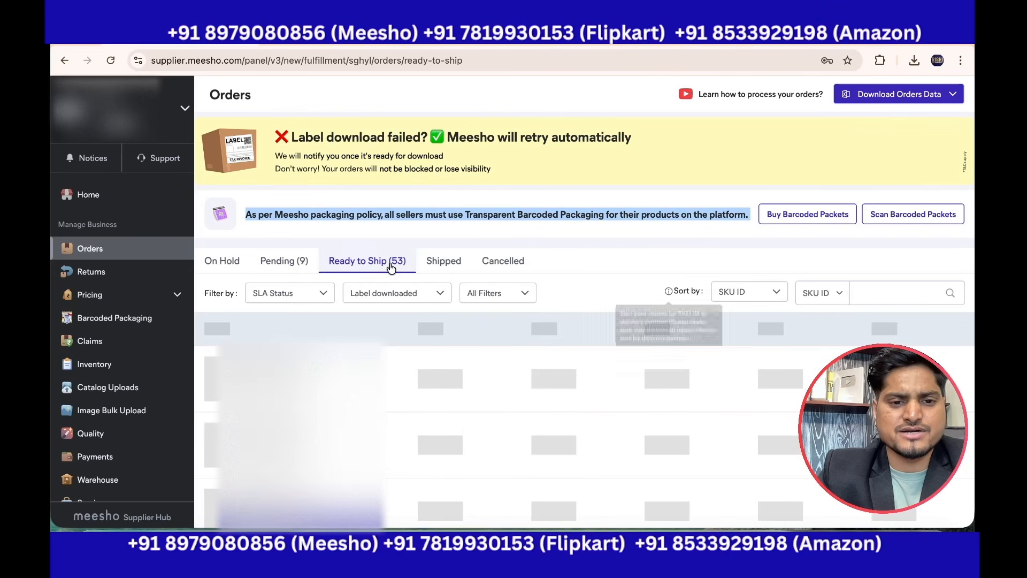
pyautogui.click(602, 271)
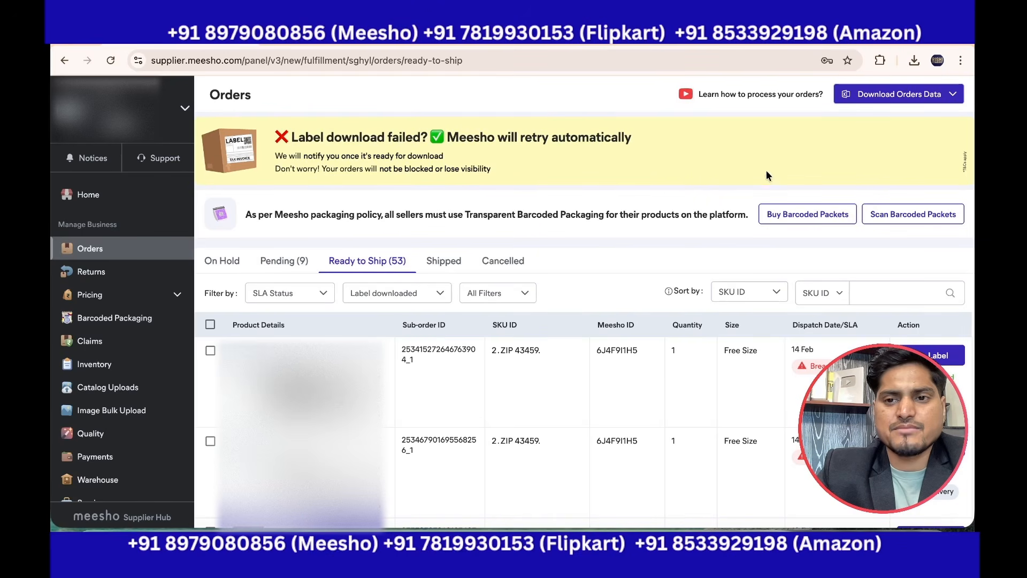
# Step: Export the orders data for the date range 01 Jan '26 to 31 Jan '26
pyautogui.click(869, 98)
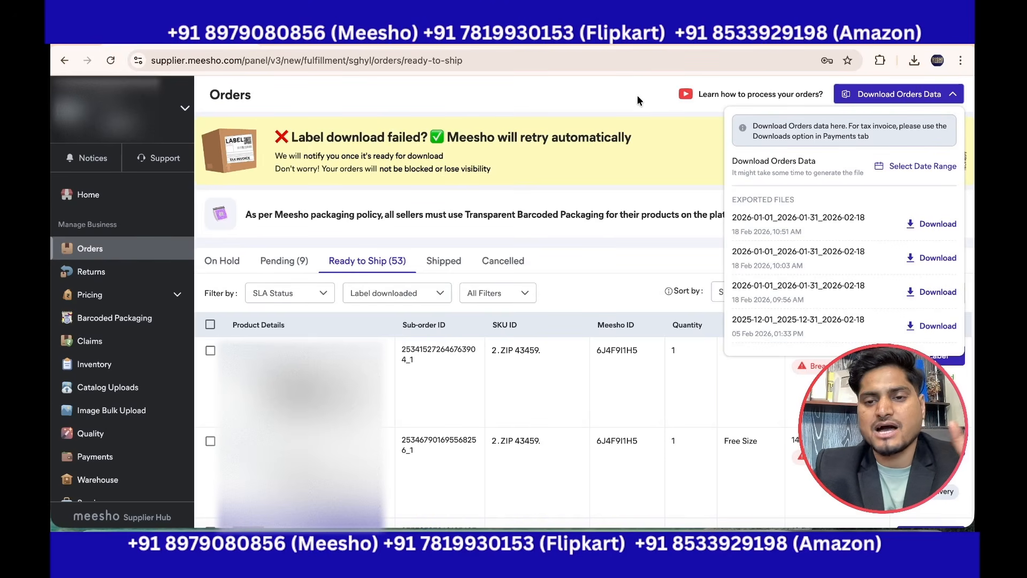
pyautogui.click(885, 98)
pyautogui.click(885, 98)
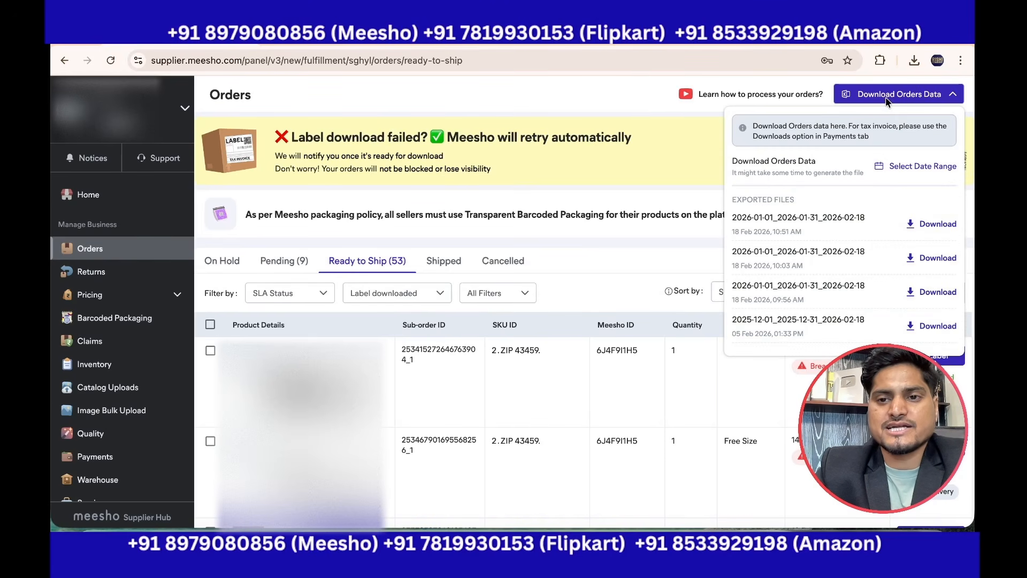
pyautogui.click(909, 167)
pyautogui.click(421, 239)
pyautogui.click(540, 297)
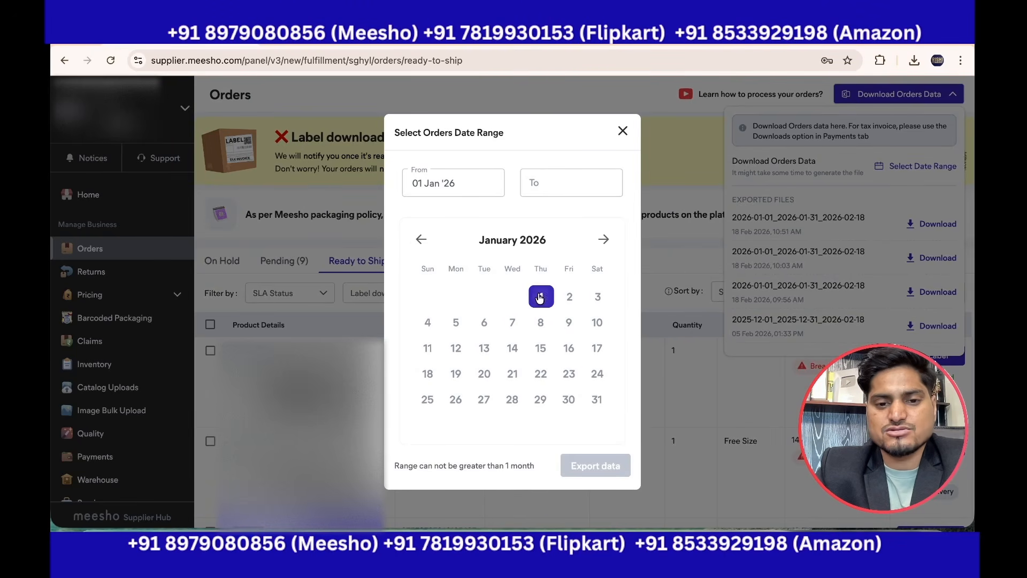
pyautogui.click(595, 401)
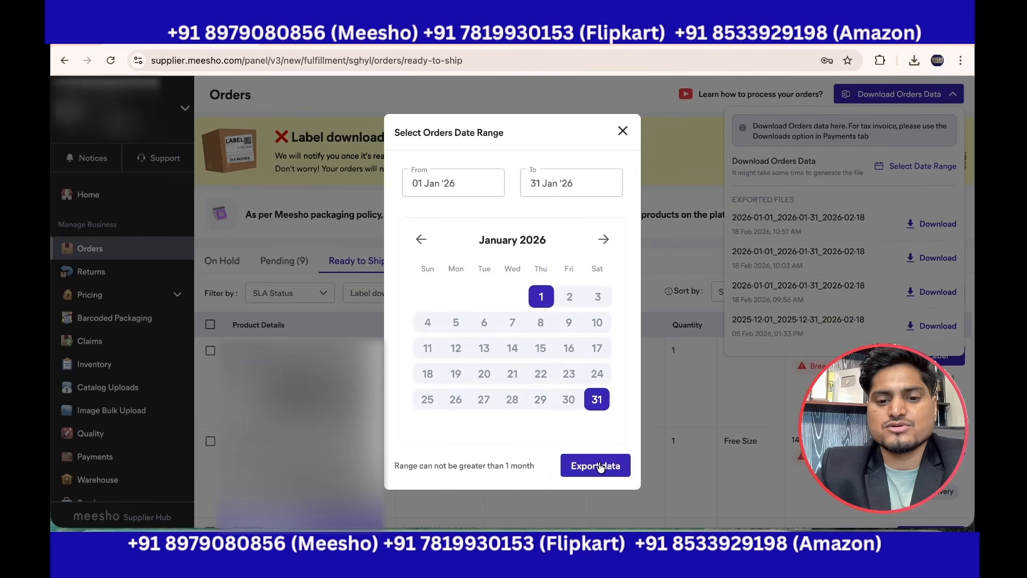
pyautogui.click(598, 464)
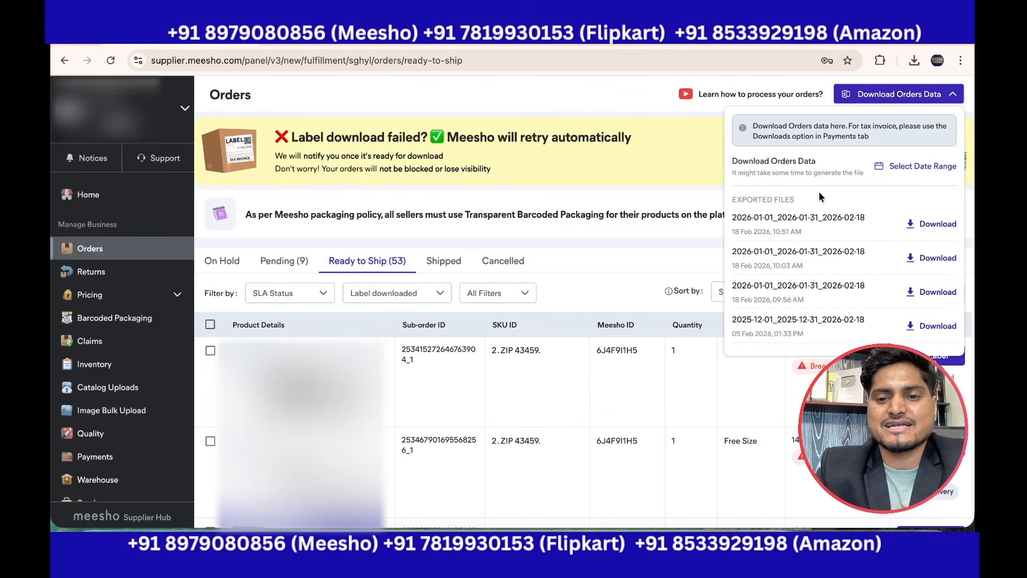
# Step: Refresh the Orders page and download the newest exported January 2026 orders file
pyautogui.click(110, 62)
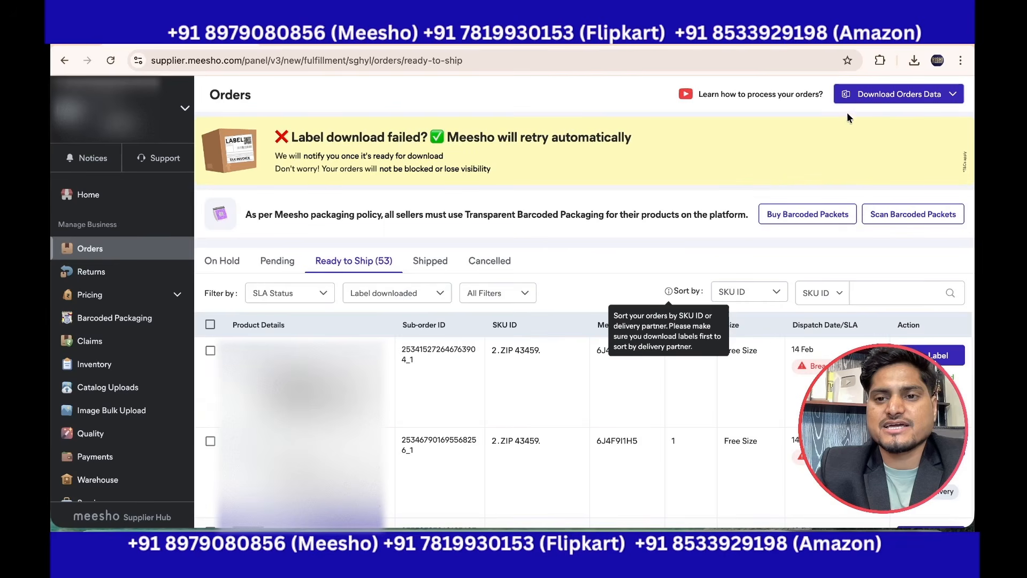
pyautogui.click(869, 93)
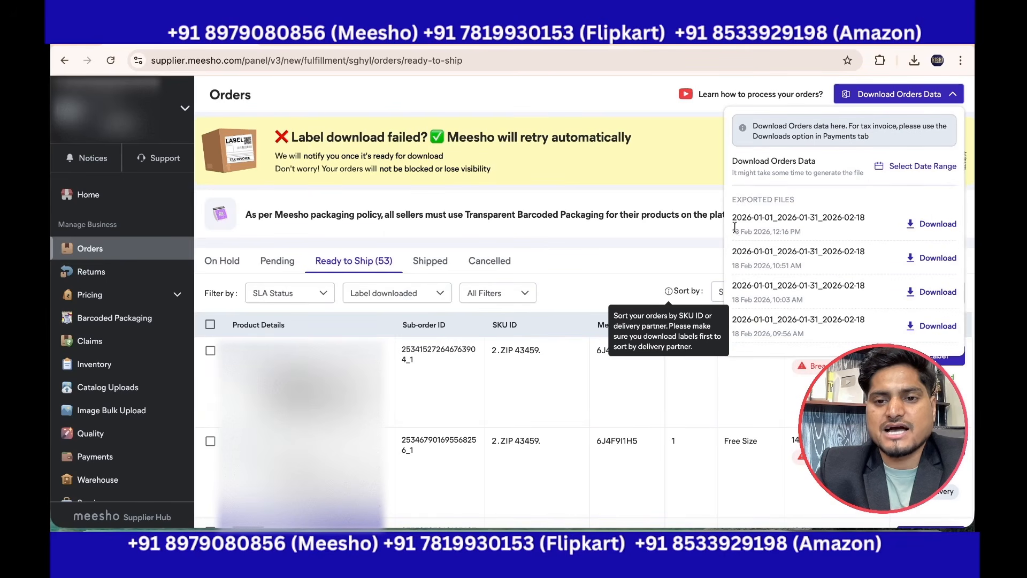
pyautogui.moveTo(733, 221); pyautogui.dragTo(867, 222)
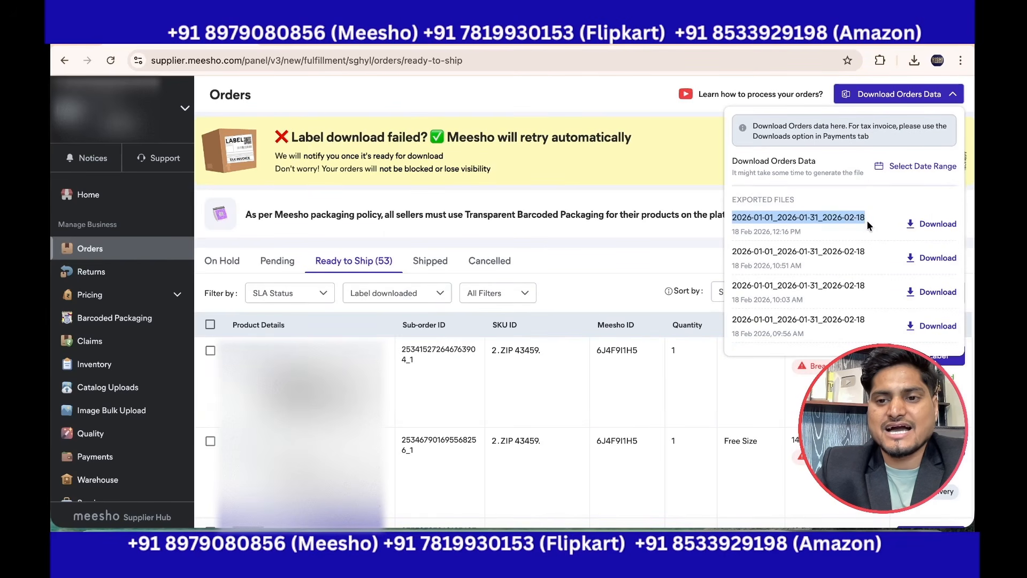
pyautogui.click(932, 231)
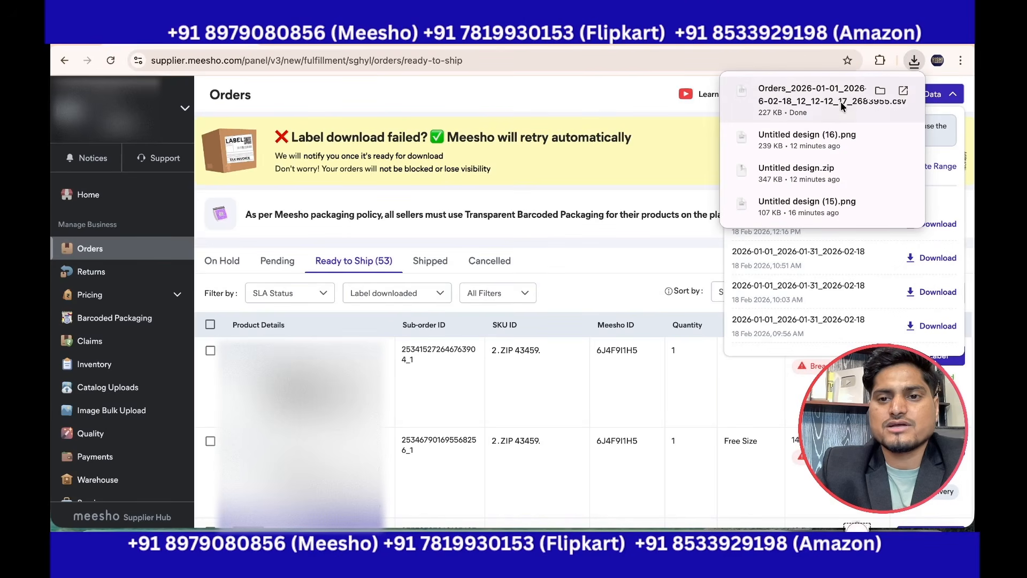
# Step: Open the downloaded orders CSV in Numbers and copy the whole Sub Order No column including its header
pyautogui.click(814, 103)
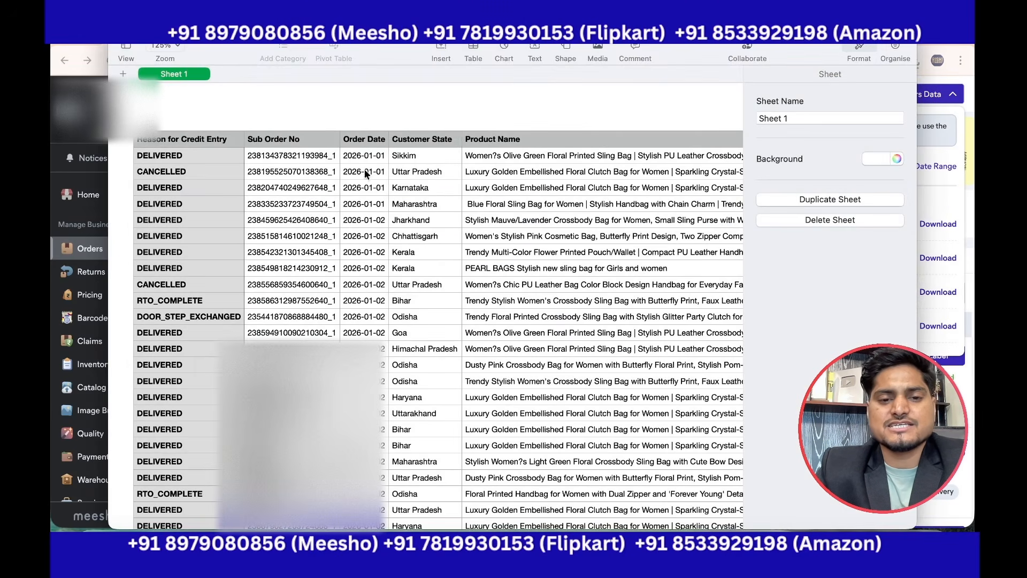
pyautogui.click(177, 154)
pyautogui.click(202, 140)
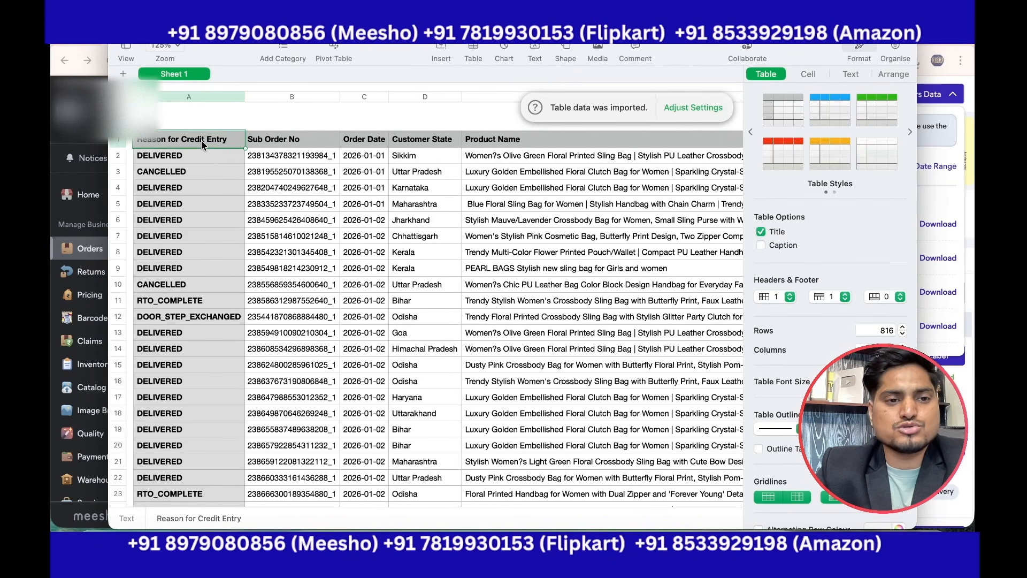
pyautogui.click(283, 147)
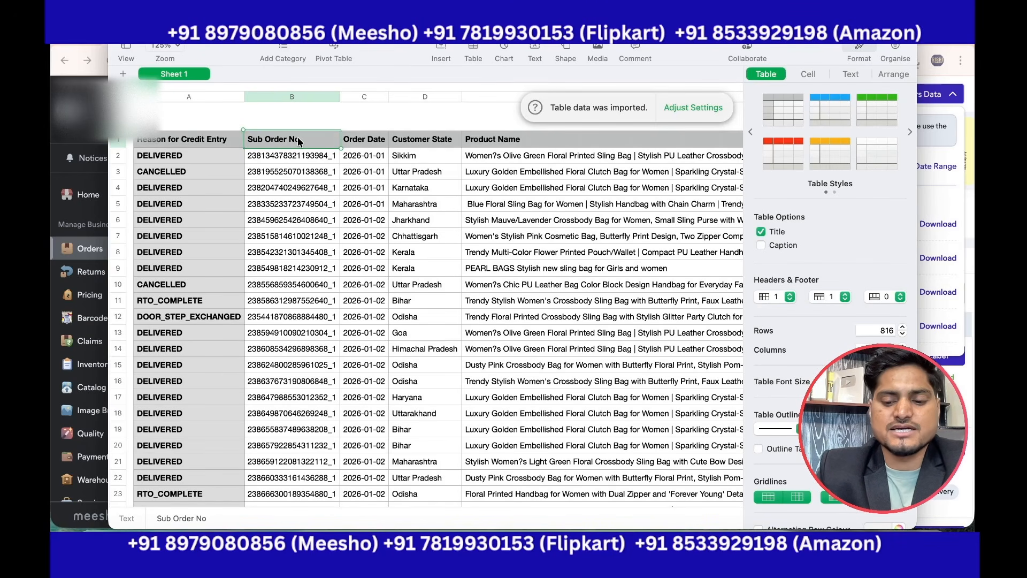
pyautogui.press('shift+super+Down')
pyautogui.press('super+c')
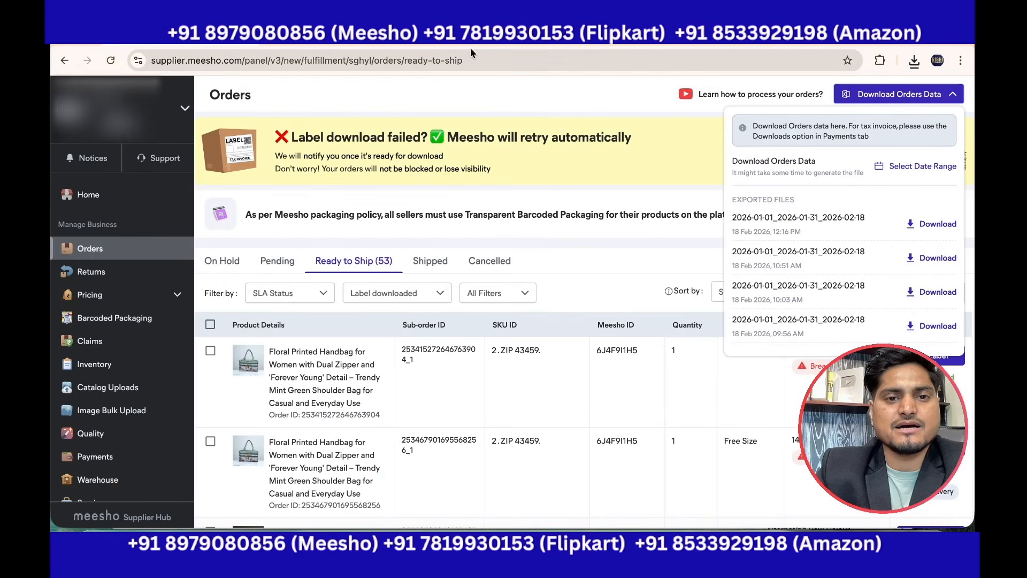
# Step: Paste the sub order numbers into the MEESHO P/L spreadsheet from cell A1 and widen column A to fit them
pyautogui.click(471, 47)
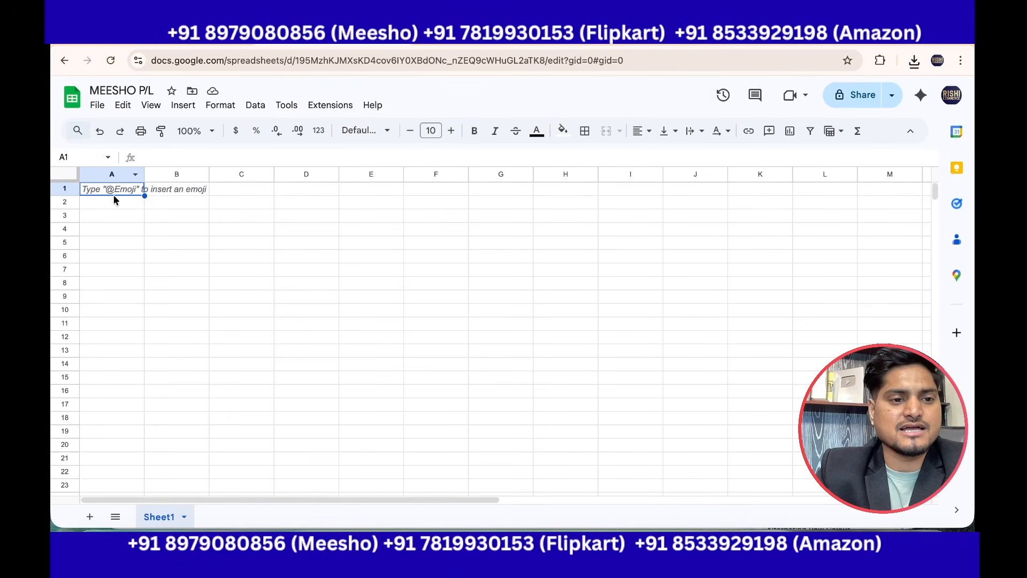
pyautogui.press('super+v')
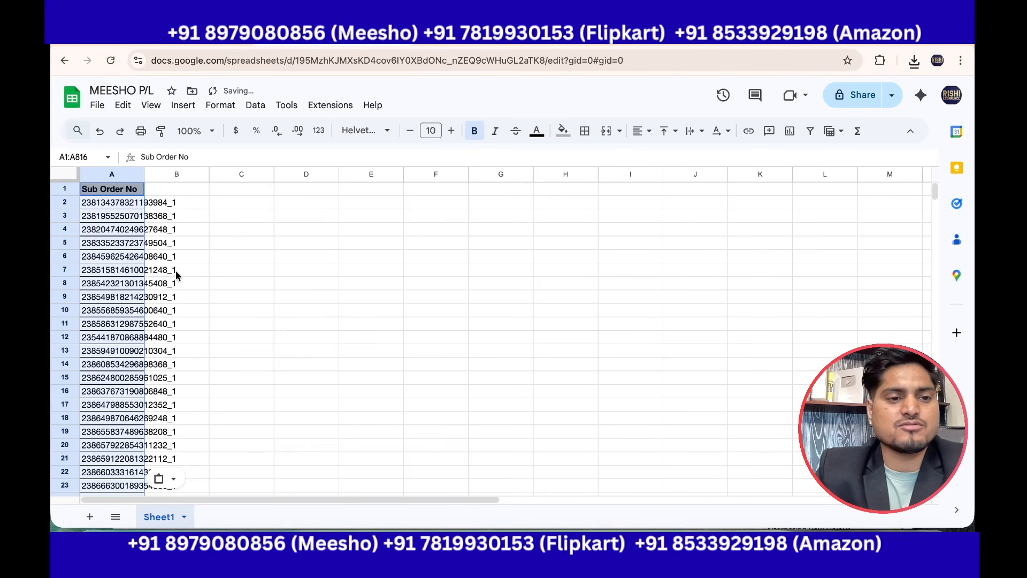
pyautogui.click(210, 262)
pyautogui.moveTo(144, 175); pyautogui.dragTo(188, 175)
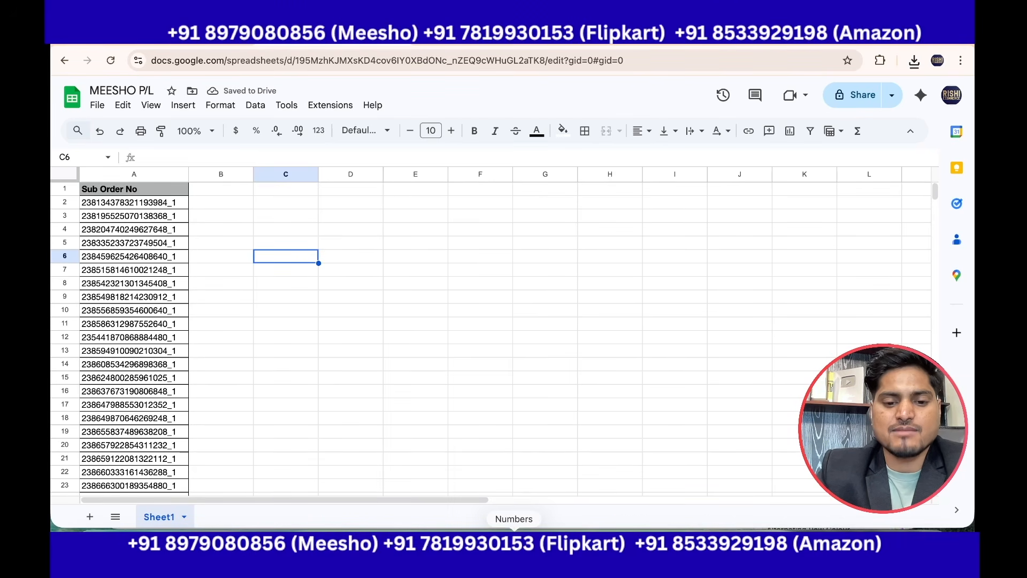
# Step: Switch to the orders file in Numbers and copy the whole SKU column including its header
pyautogui.click(513, 534)
pyautogui.click(298, 197)
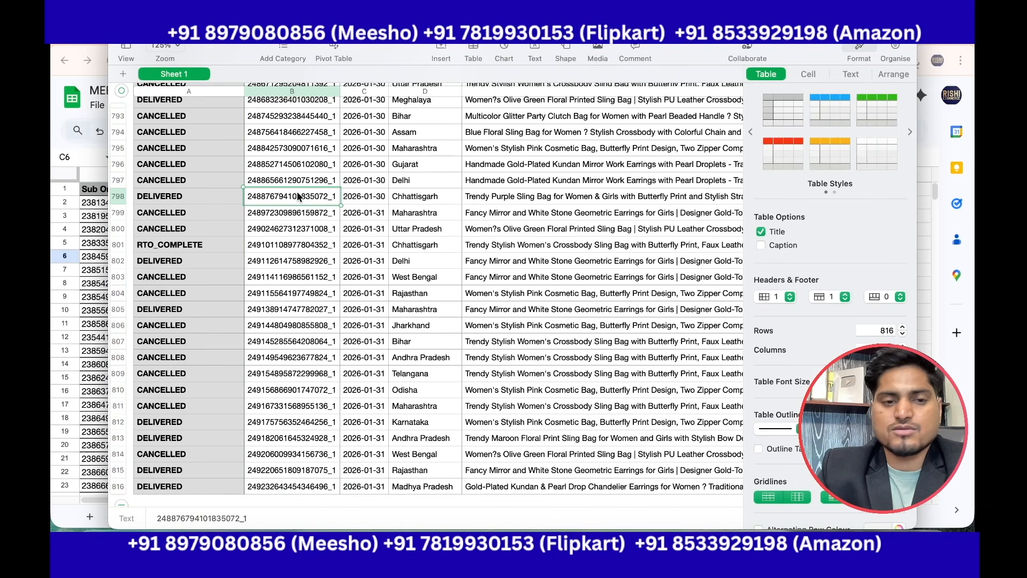
pyautogui.press('super+Up')
pyautogui.press('Right')
pyautogui.press('Right')
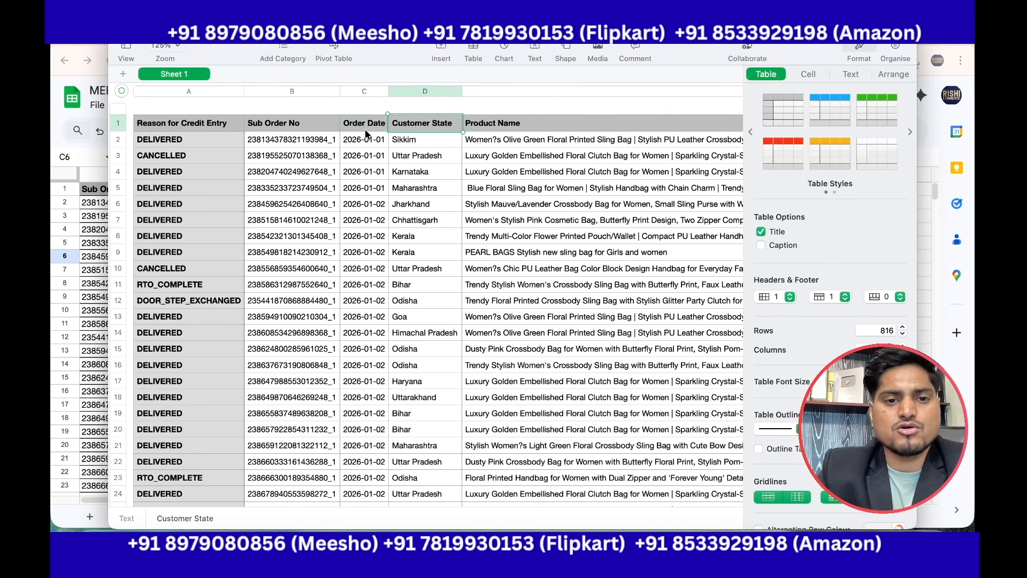
pyautogui.press('Right')
pyautogui.press('Right')
pyautogui.press('Right')
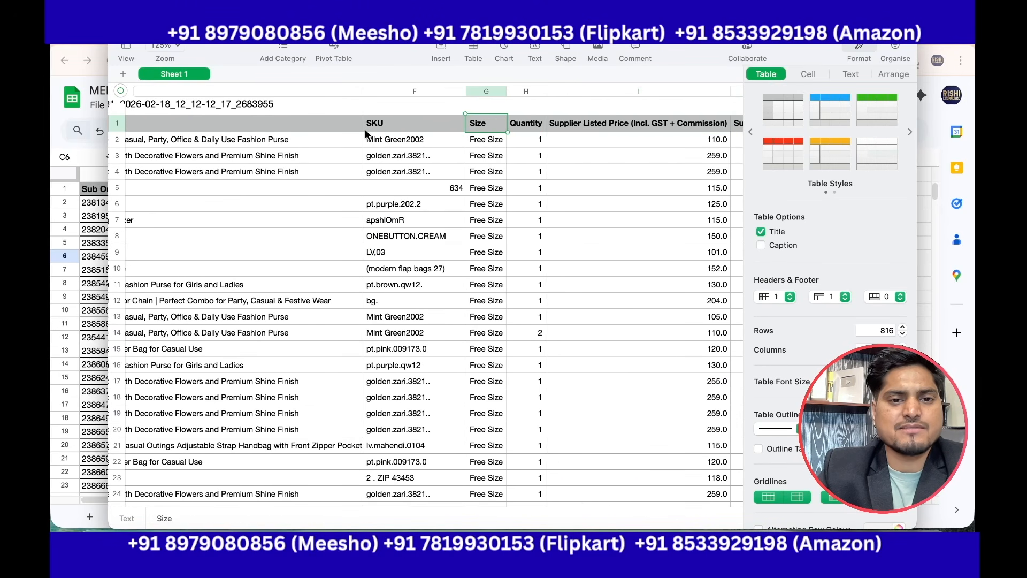
pyautogui.press('Left')
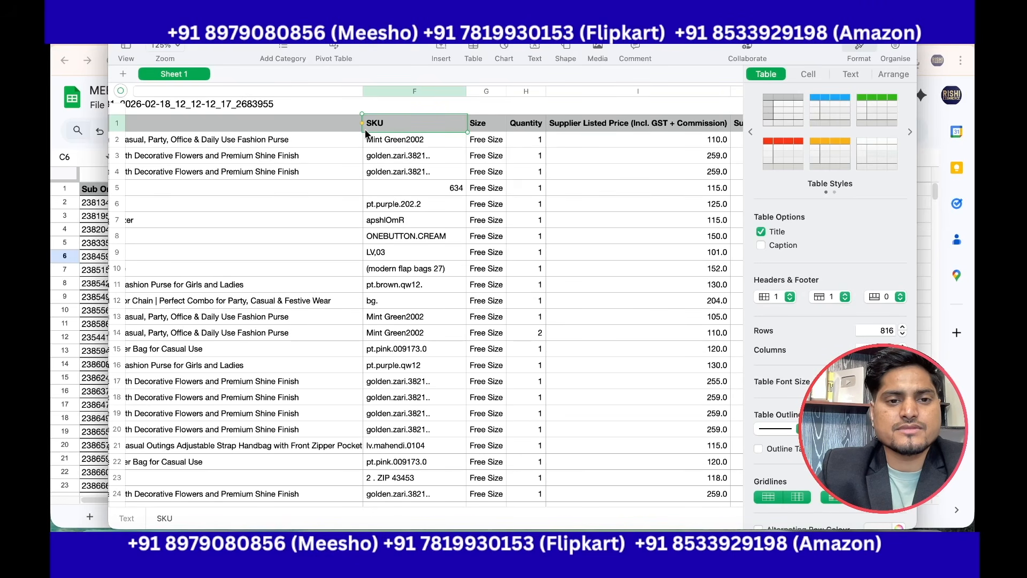
pyautogui.press('shift+super+Down')
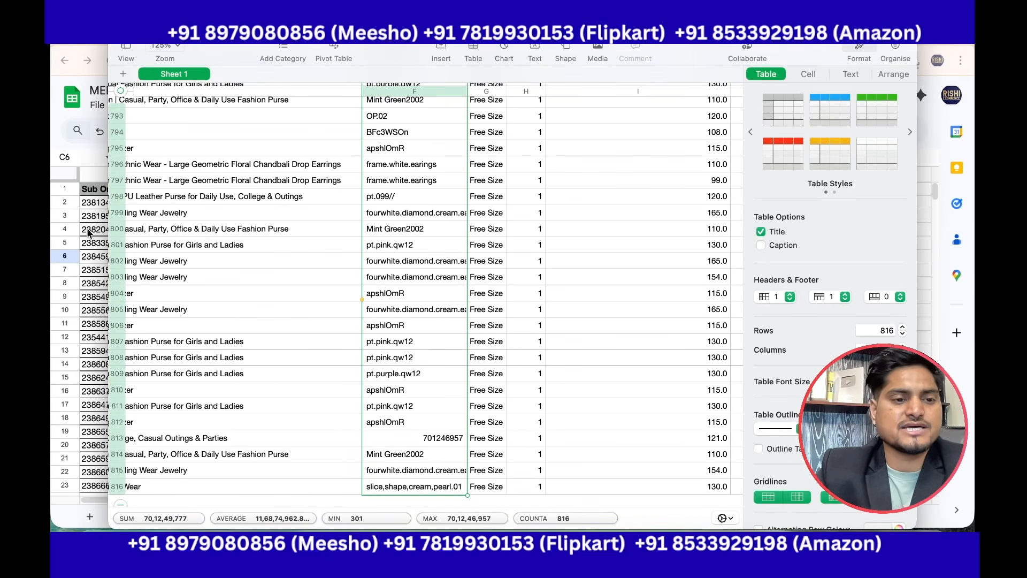
# Step: Return to the MEESHO P/L spreadsheet and paste the SKU column from cell B1
pyautogui.click(83, 249)
pyautogui.click(206, 190)
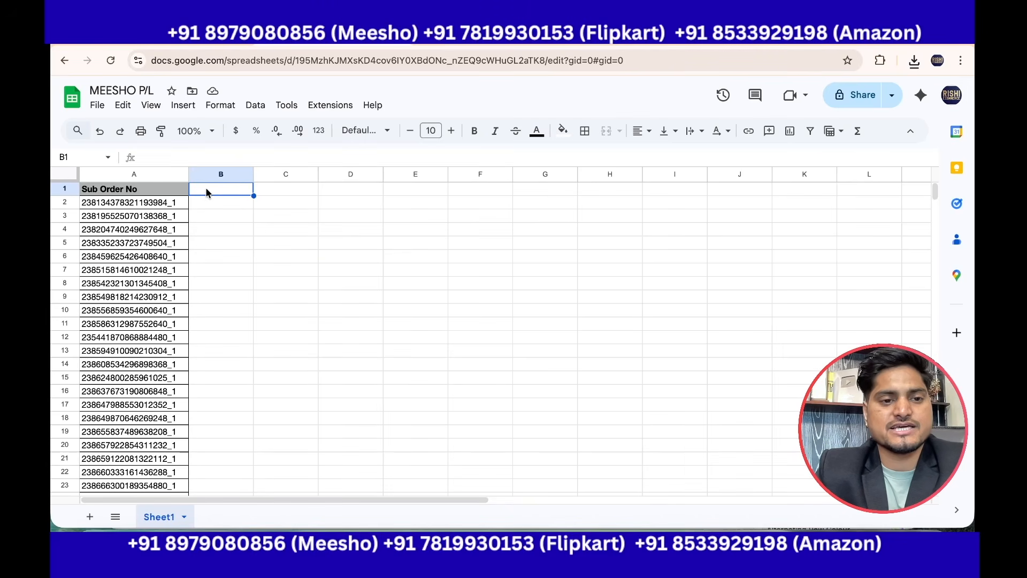
pyautogui.press('super+v')
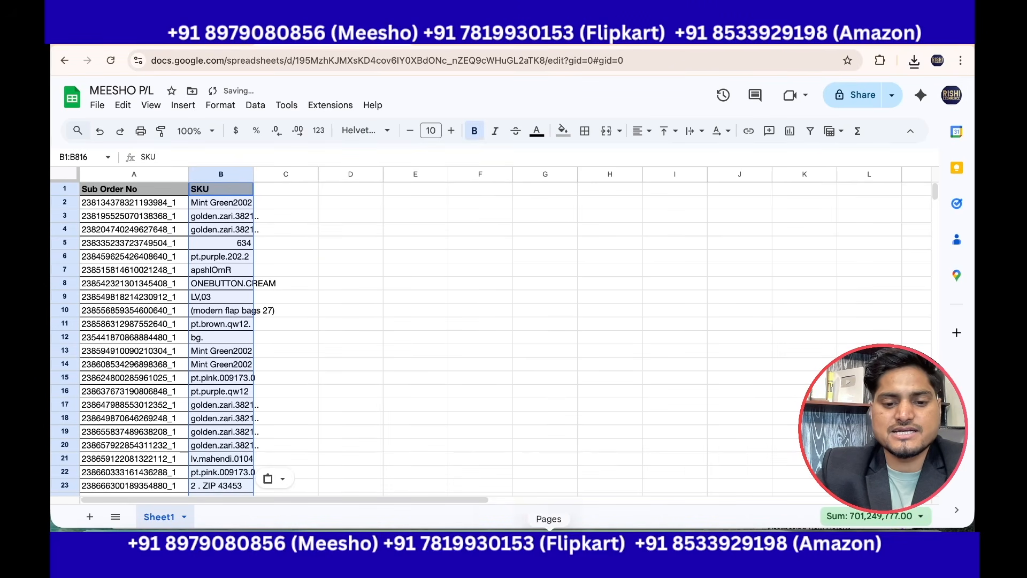
# Step: Switch to the orders file in Numbers and copy the whole Quantity column including its header
pyautogui.click(515, 538)
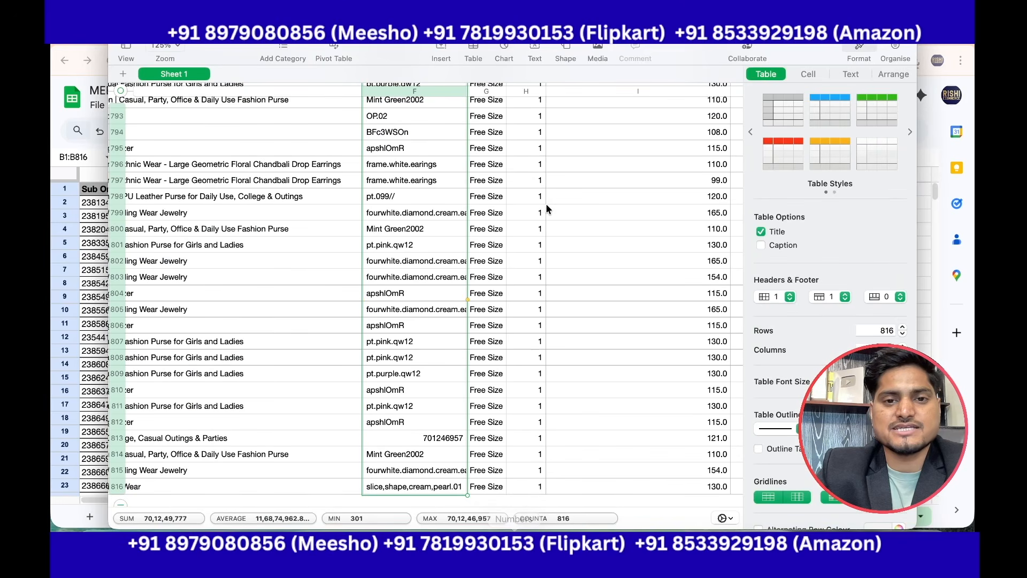
pyautogui.click(442, 218)
pyautogui.press('super+Up')
pyautogui.press('Right')
pyautogui.press('Right')
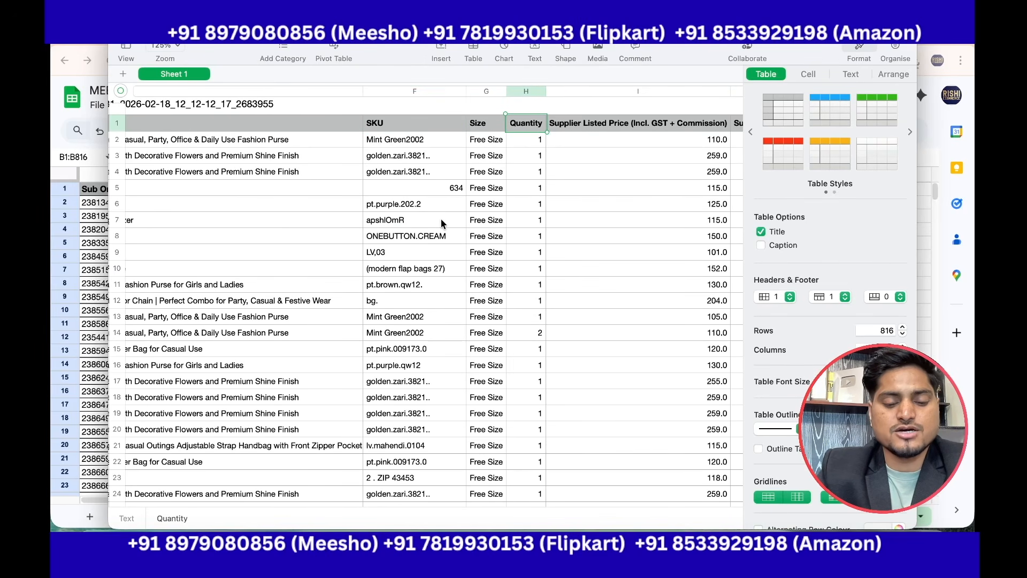
pyautogui.press('super+shift+Down')
pyautogui.press('super+c')
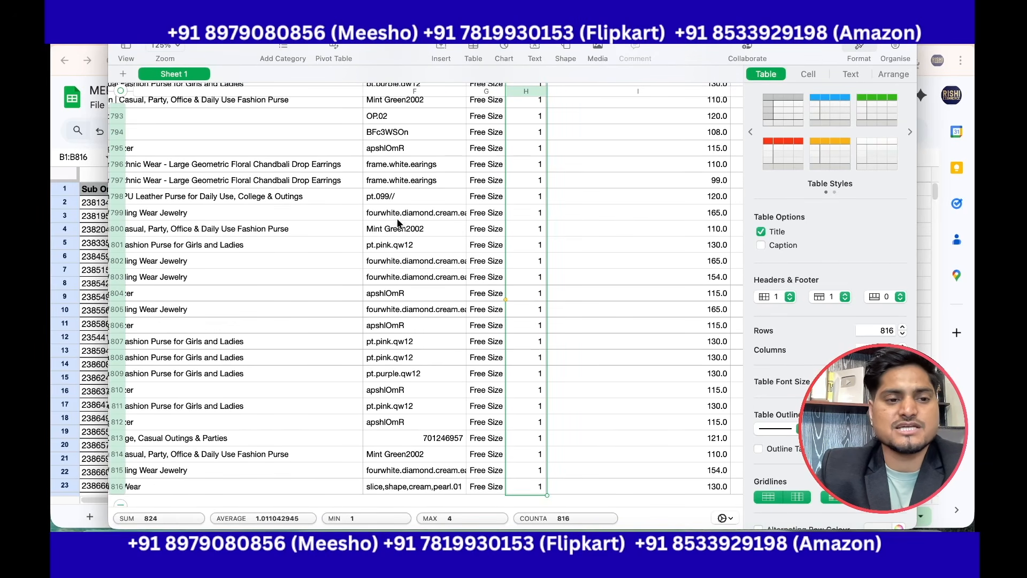
# Step: Return to the MEESHO P/L spreadsheet and paste the Quantity column from cell C1
pyautogui.click(83, 293)
pyautogui.click(282, 191)
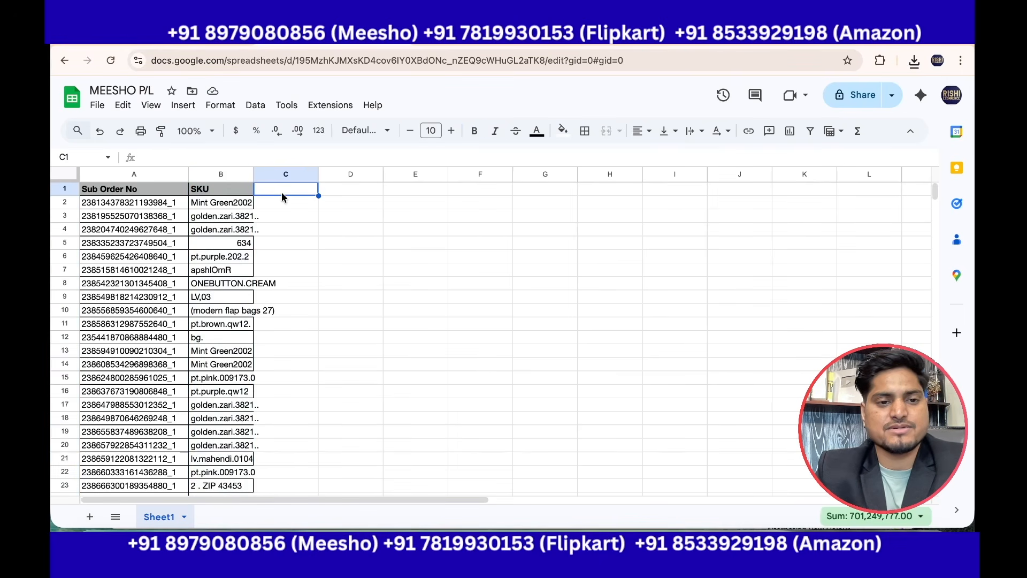
pyautogui.press('super+v')
pyautogui.click(419, 256)
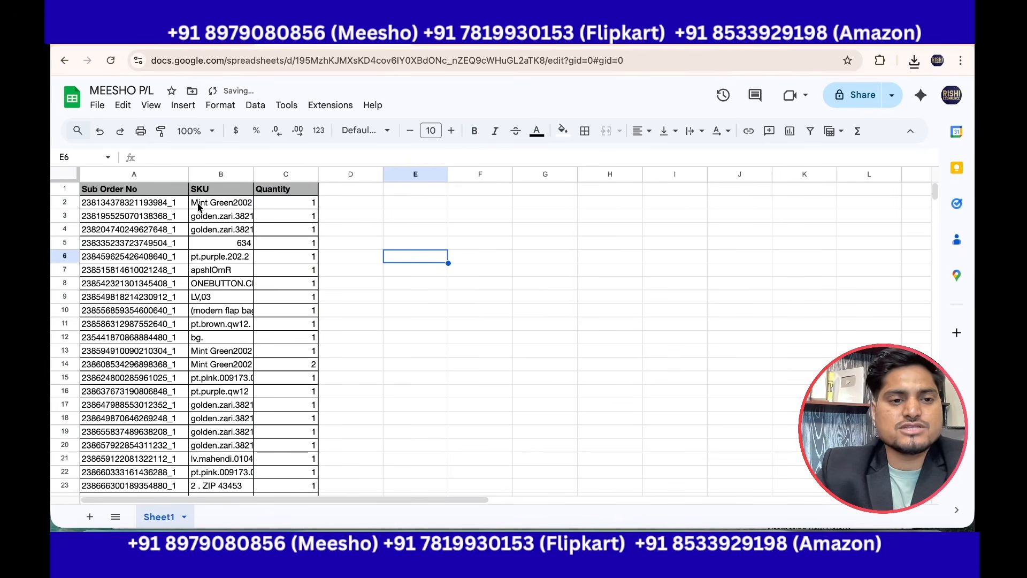
# Step: Examine the pasted Sub Order No, SKU and Quantity columns, comparing quantities across several order rows
pyautogui.click(113, 208)
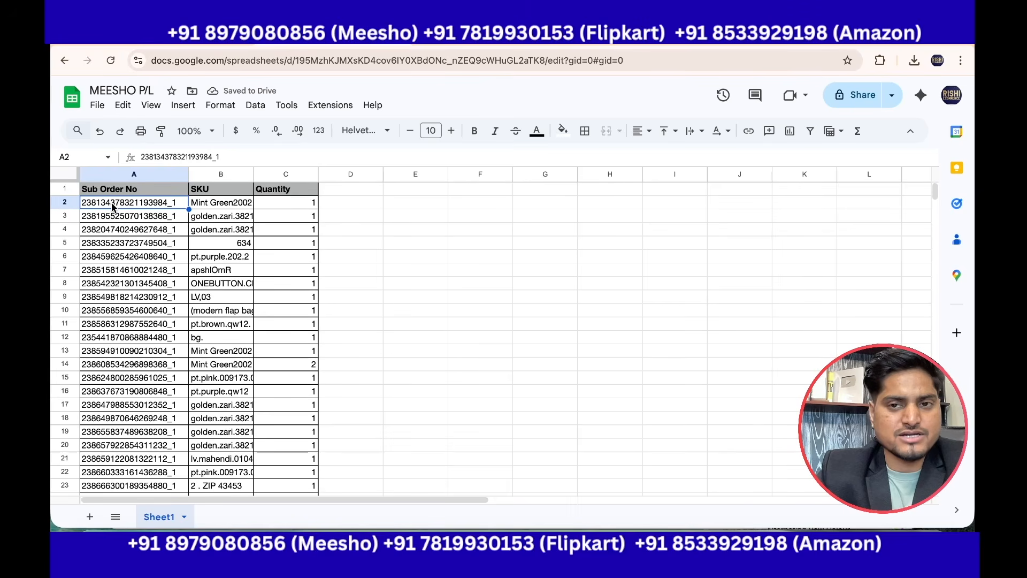
pyautogui.click(206, 203)
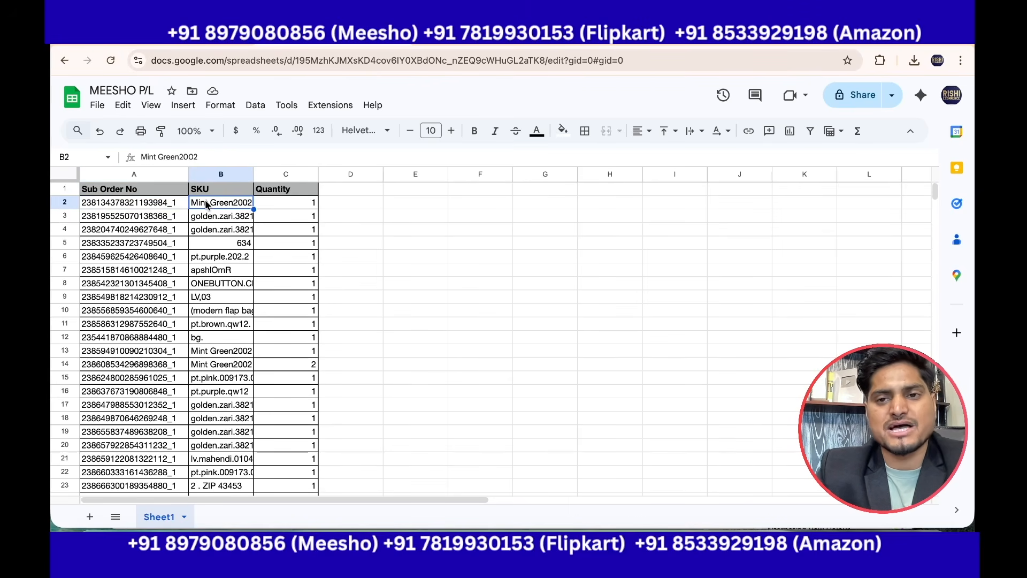
pyautogui.click(268, 191)
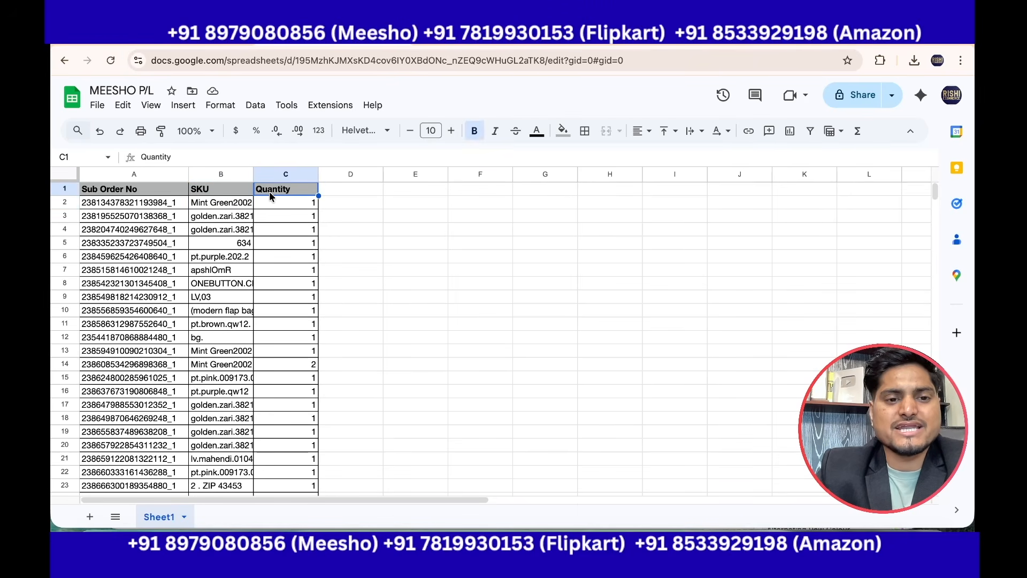
pyautogui.click(306, 366)
pyautogui.click(313, 339)
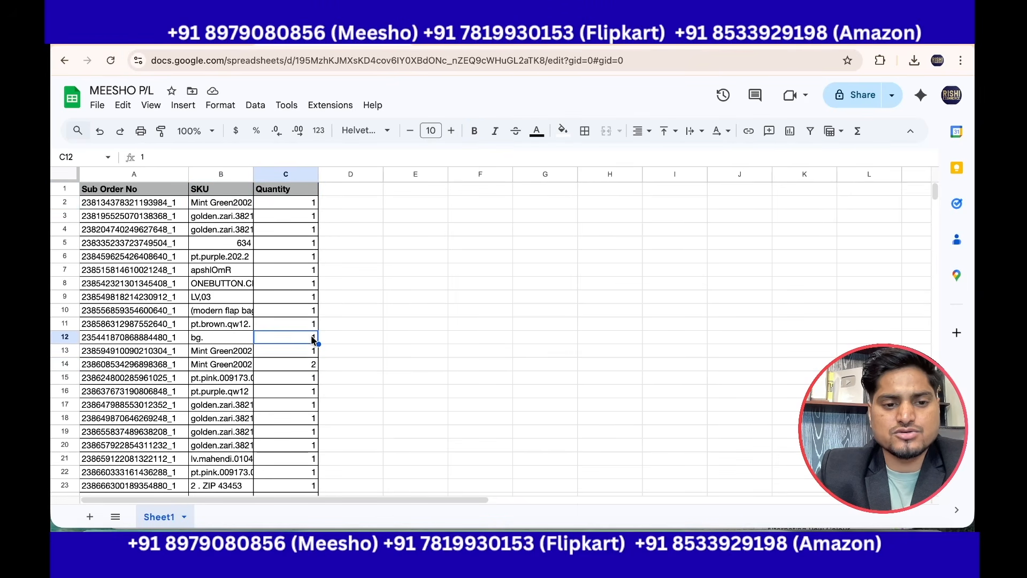
pyautogui.click(305, 243)
pyautogui.click(308, 366)
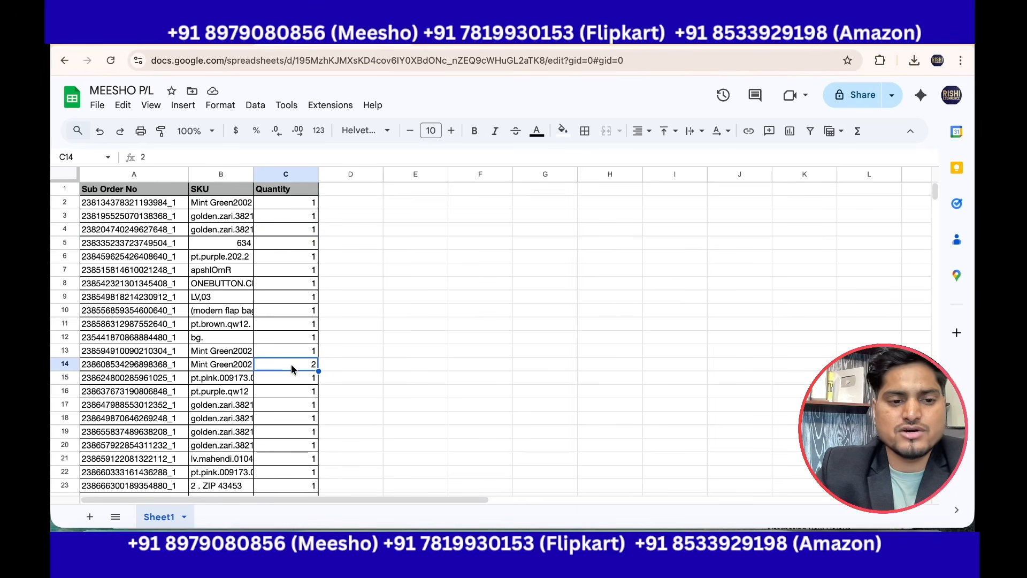
pyautogui.click(309, 355)
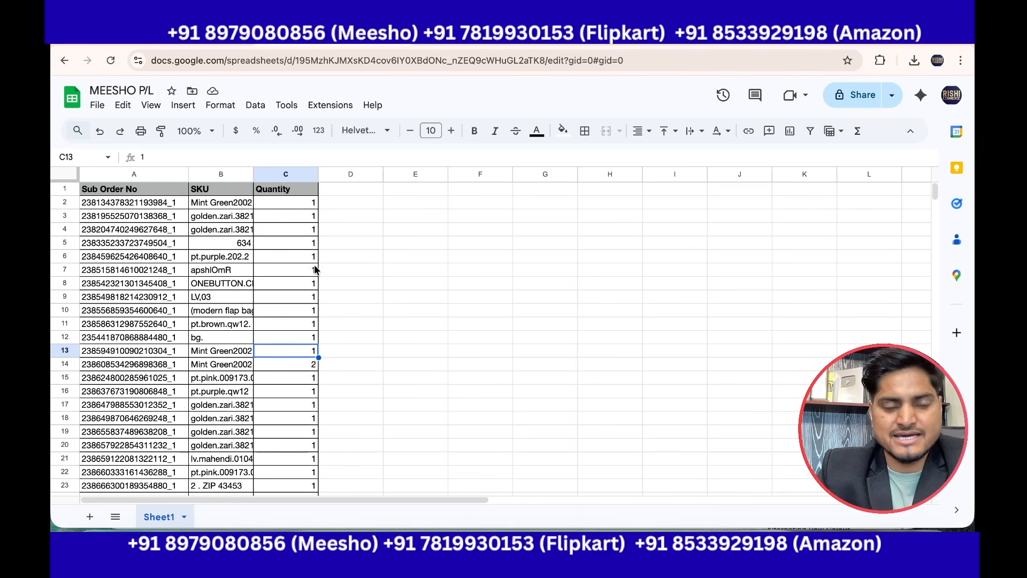
pyautogui.click(420, 300)
# Step: Rename Sheet1 as ORDER DATA
pyautogui.doubleClick(154, 517)
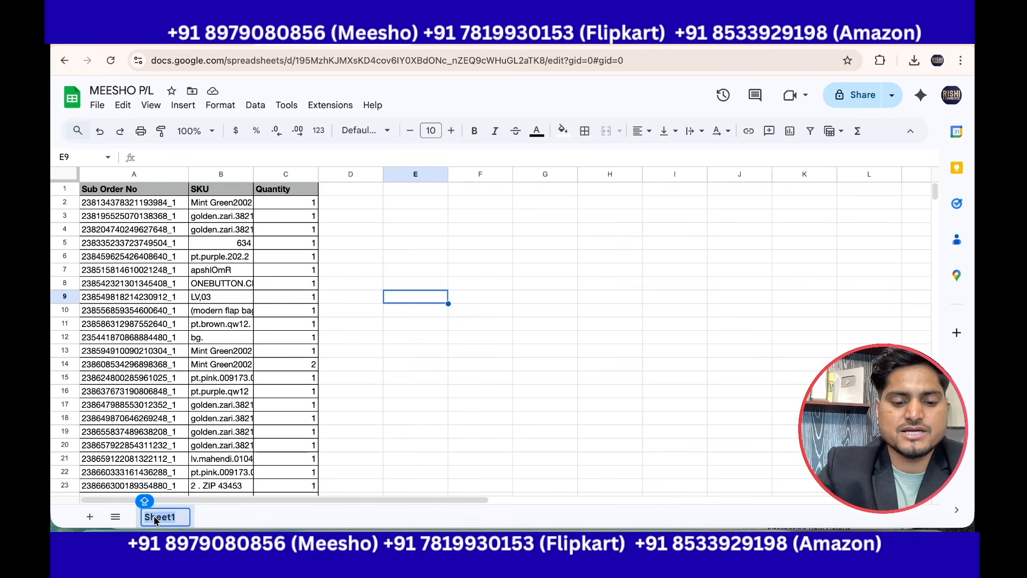
pyautogui.write('ORDER DATA')
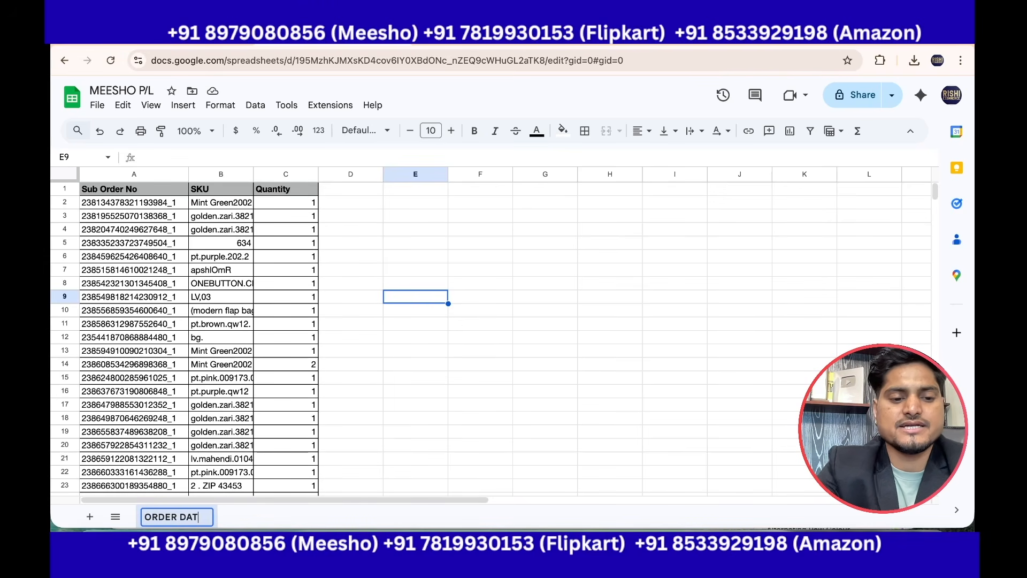
pyautogui.click(336, 443)
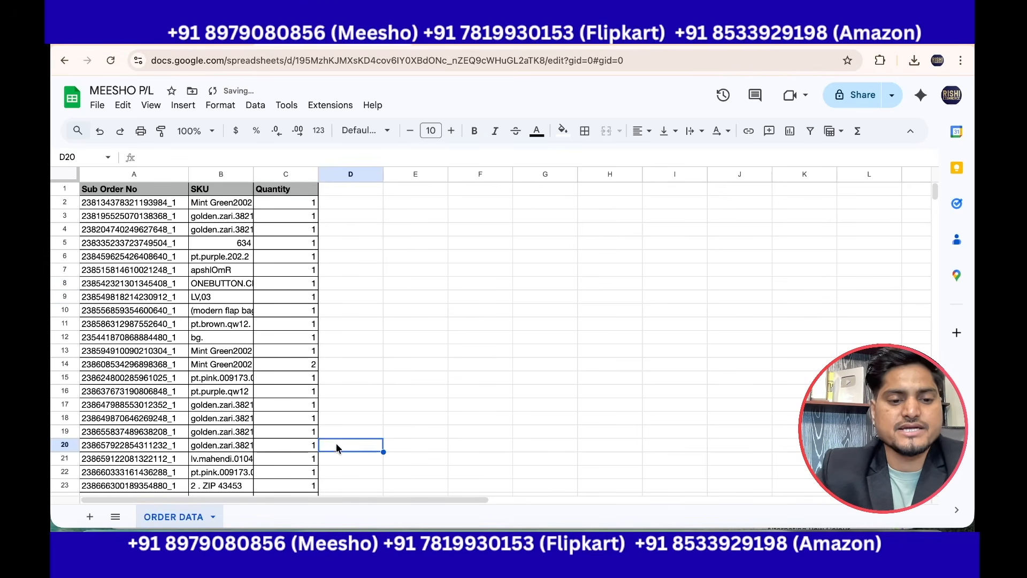
# Step: Add a second sheet to the spreadsheet and name it PAYMENTS
pyautogui.click(89, 516)
pyautogui.doubleClick(244, 518)
pyautogui.write('PAYMENTS')
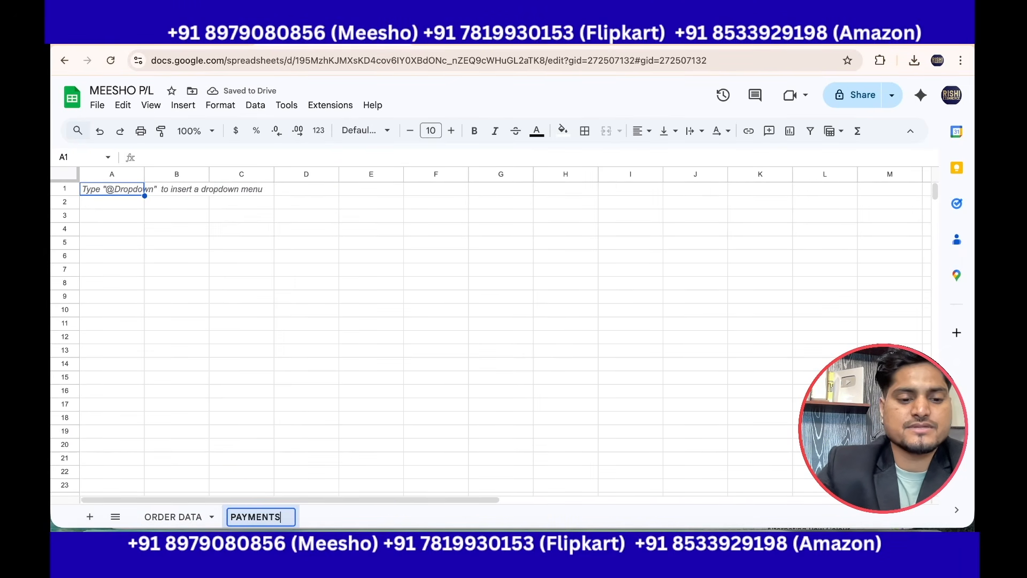
pyautogui.click(335, 443)
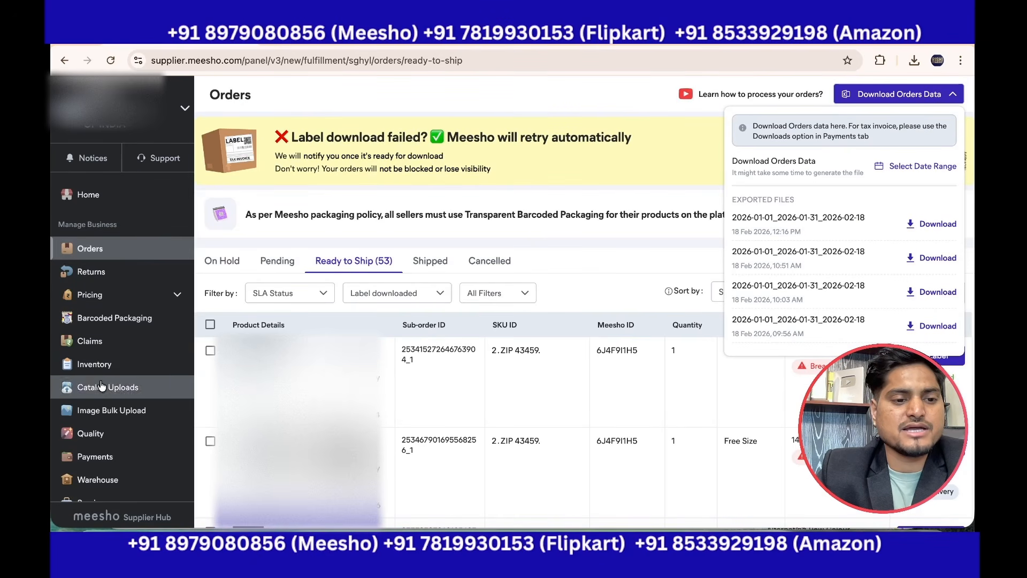
# Step: On the Meesho Payments page, download the Payments to Date file for the custom range 1 Jan 26 to 31 Jan 26
pyautogui.click(95, 457)
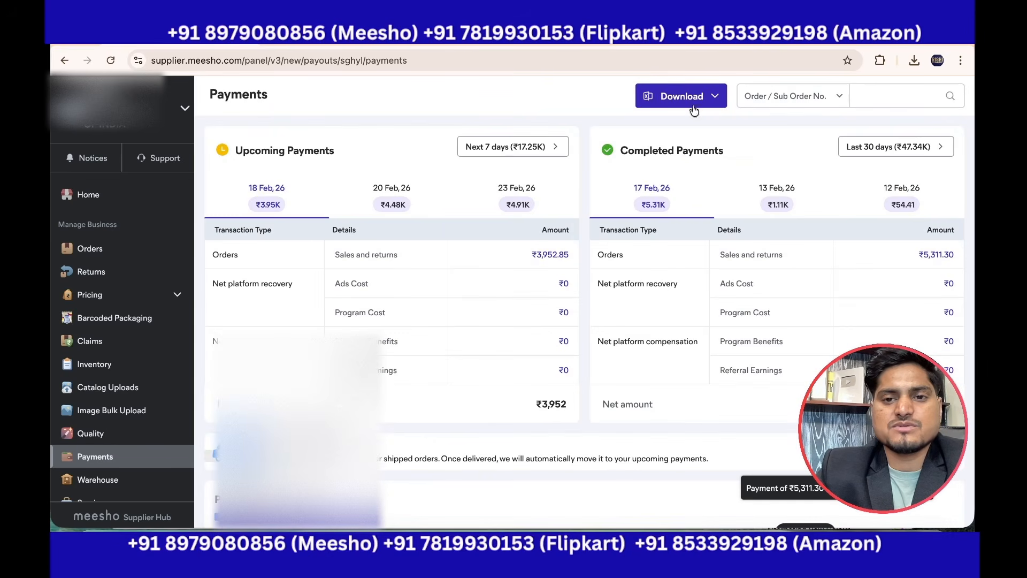
pyautogui.click(694, 96)
pyautogui.click(672, 196)
pyautogui.click(446, 337)
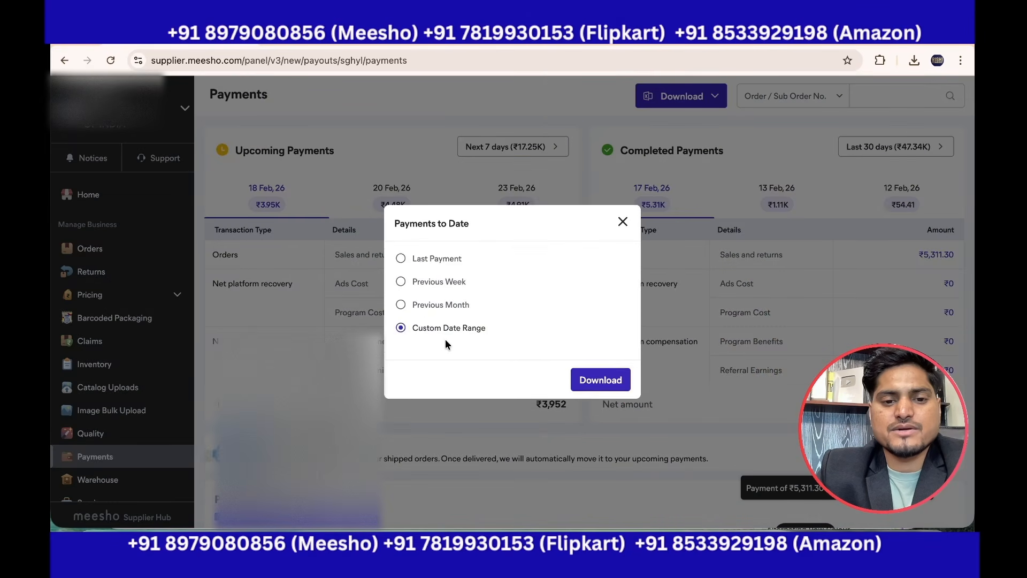
pyautogui.click(413, 279)
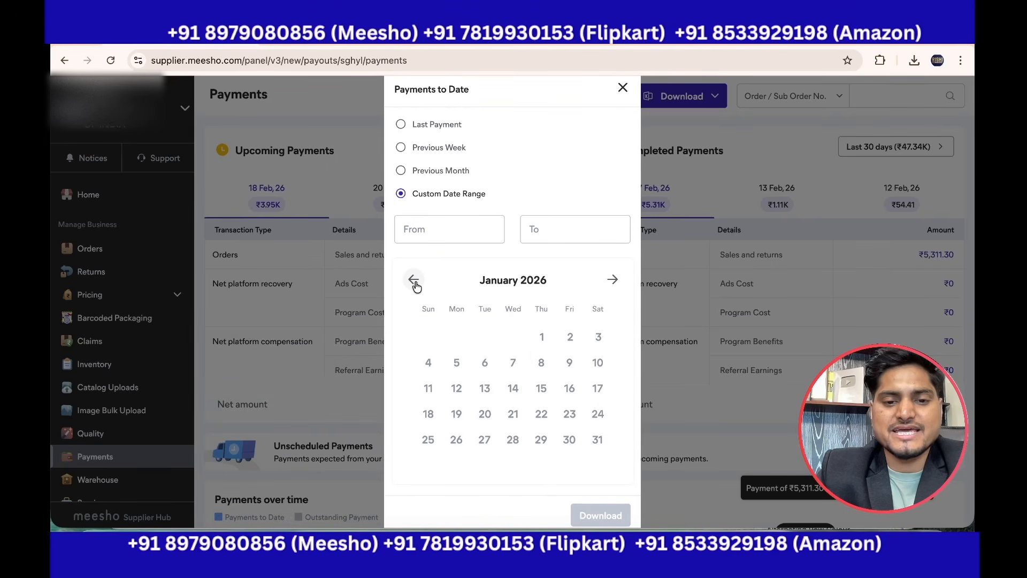
pyautogui.click(551, 338)
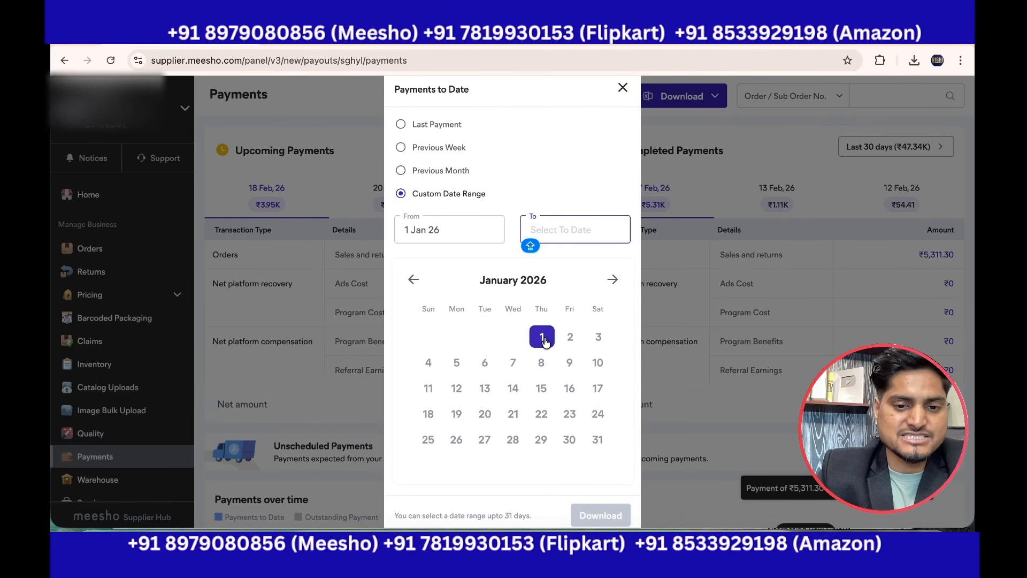
pyautogui.click(601, 441)
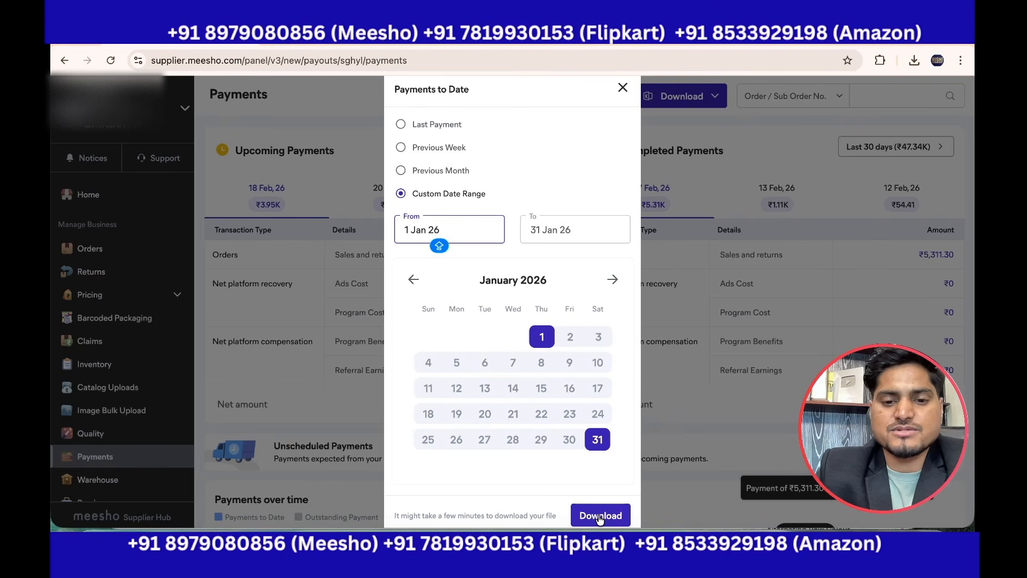
pyautogui.click(600, 516)
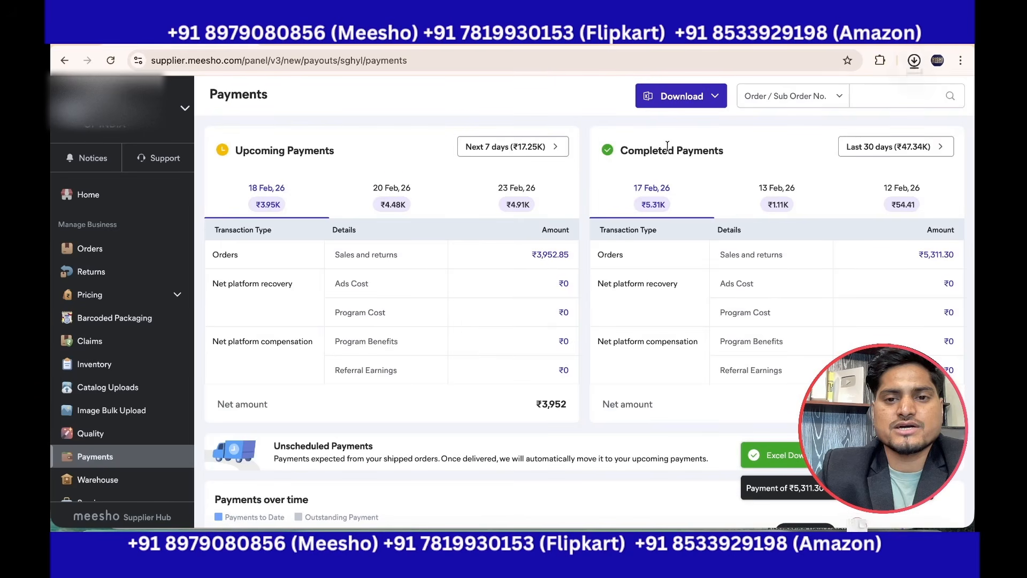
# Step: Open the downloaded January payments workbook in Numbers and show its Order Payments sheet
pyautogui.click(777, 102)
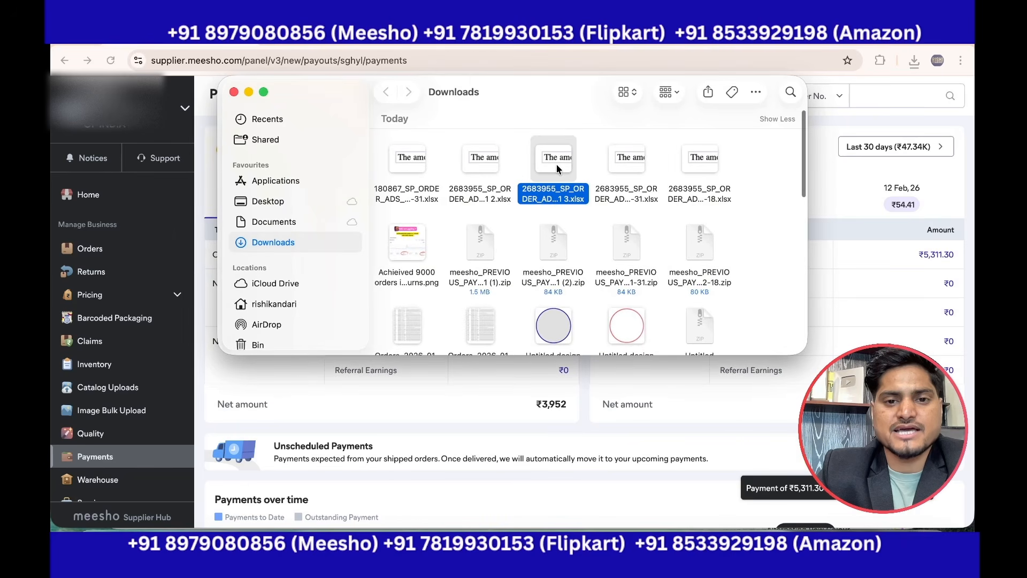
pyautogui.doubleClick(556, 169)
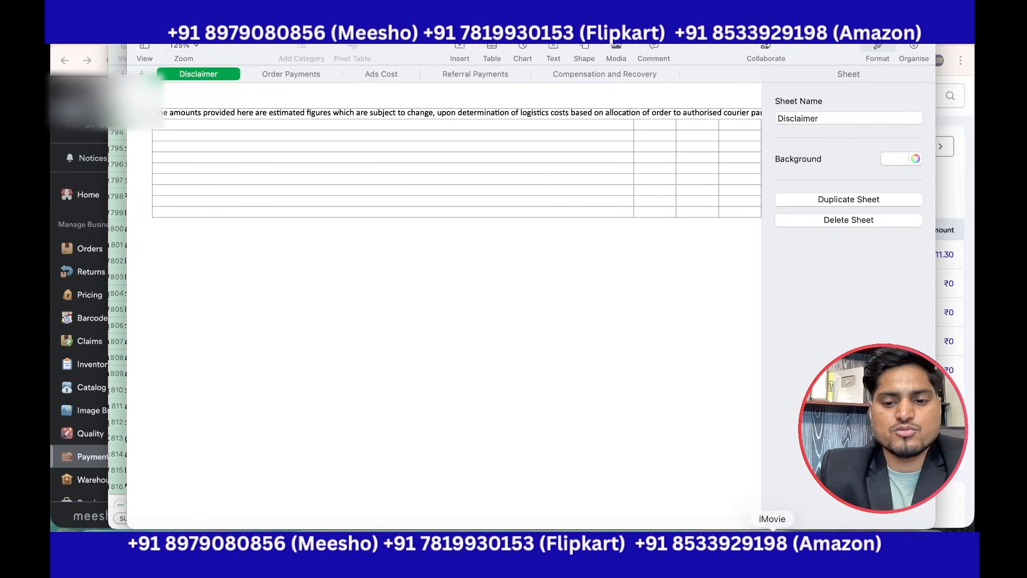
pyautogui.click(807, 549)
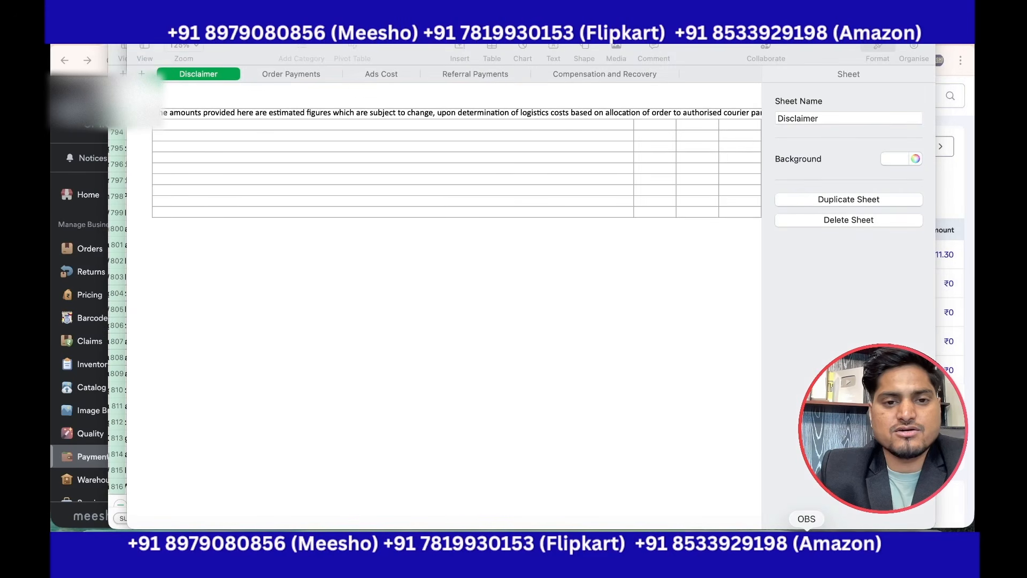
pyautogui.click(890, 328)
pyautogui.click(290, 75)
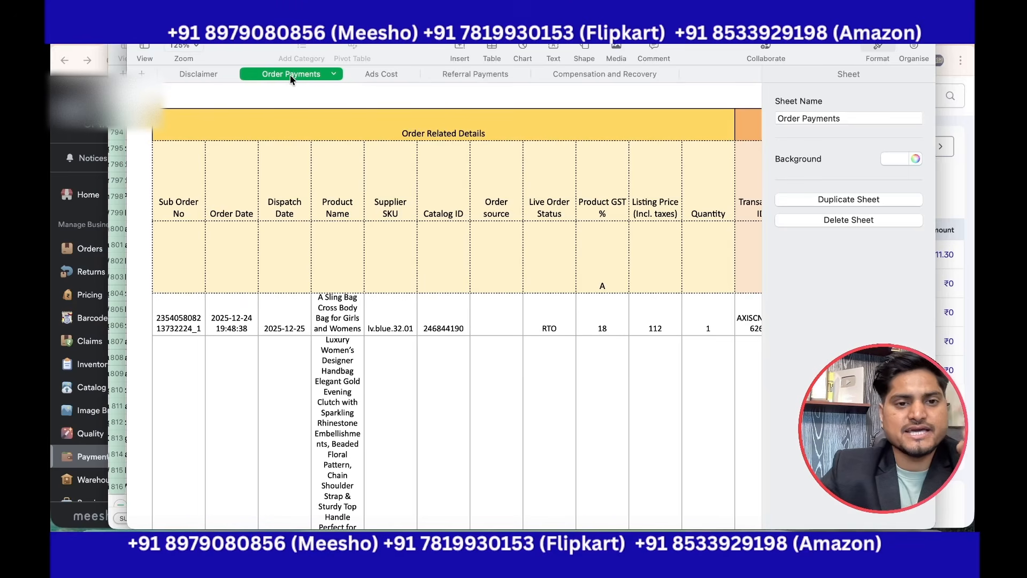
# Step: Review the Order Payments columns from Sub Order No through the payment details, with the first sub order number selected
pyautogui.click(182, 209)
pyautogui.click(190, 324)
pyautogui.hscroll(5, 548, 299)
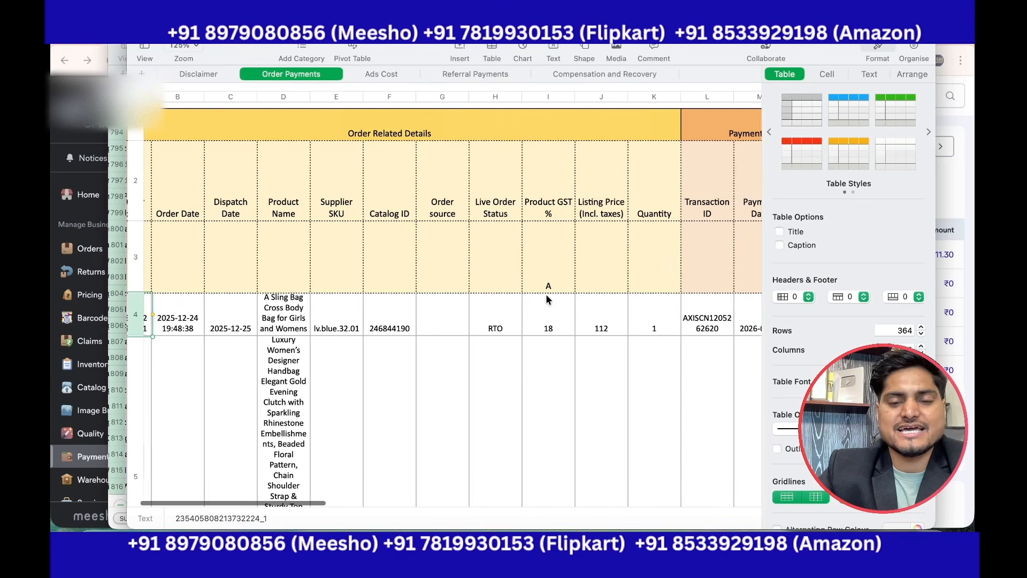
pyautogui.hscroll(2, 547, 300)
pyautogui.hscroll(-5, 547, 300)
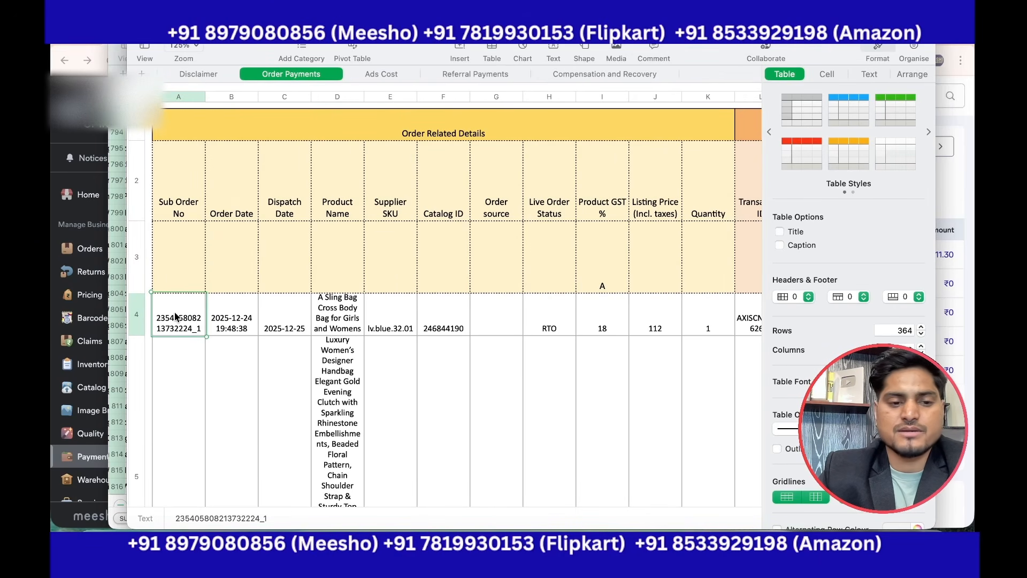
# Step: Copy all sub order numbers from Order Payments into the Google Sheets PAYMENTS sheet starting at A2, and widen column A
pyautogui.press('super+shift+Down')
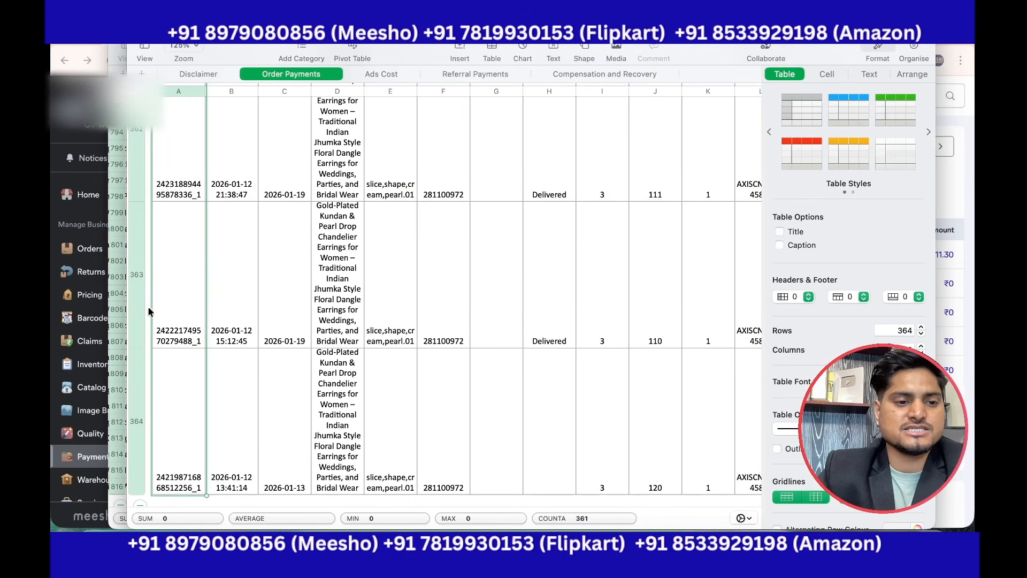
pyautogui.click(55, 289)
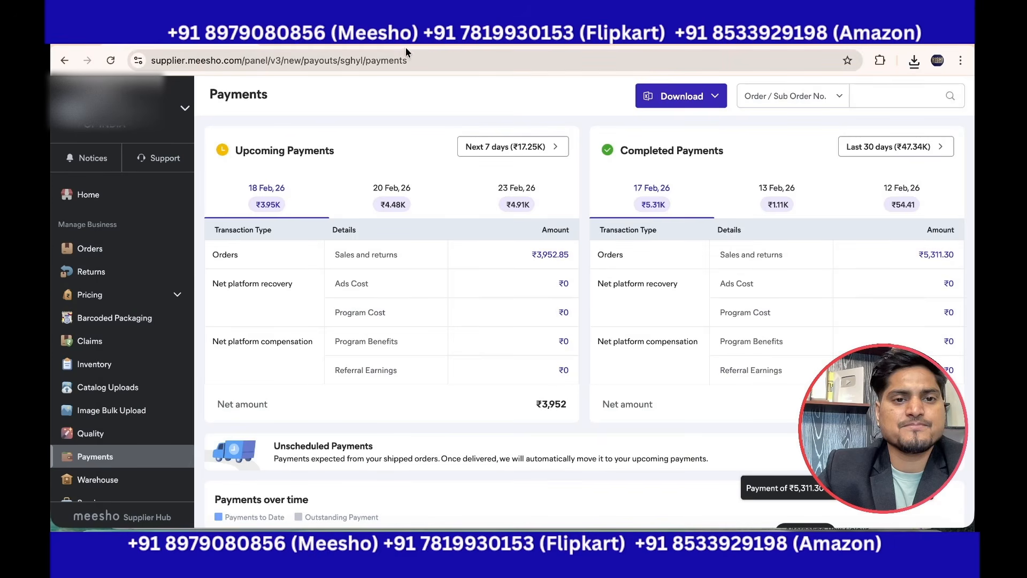
pyautogui.click(360, 45)
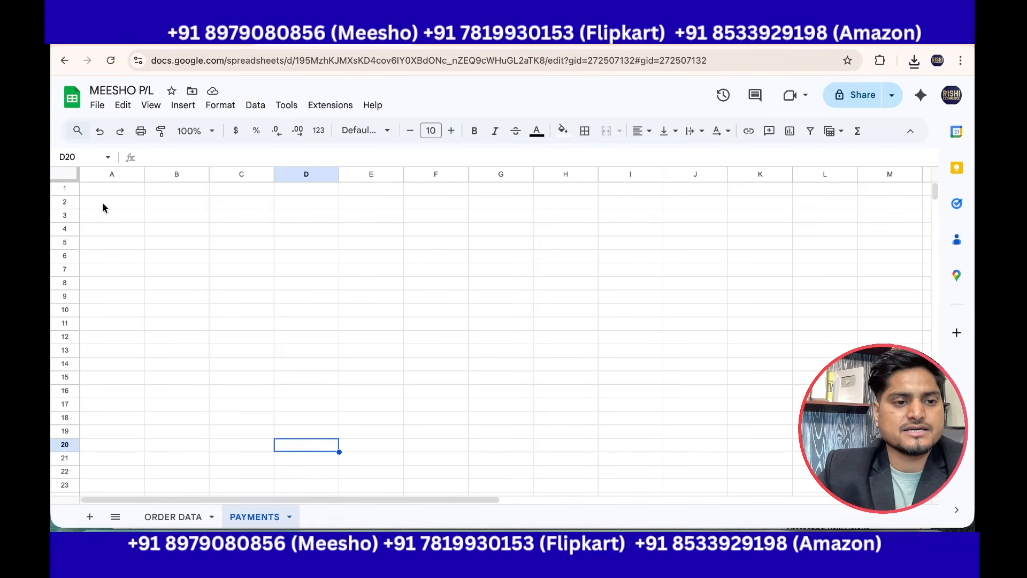
pyautogui.click(101, 202)
pyautogui.press('super+v')
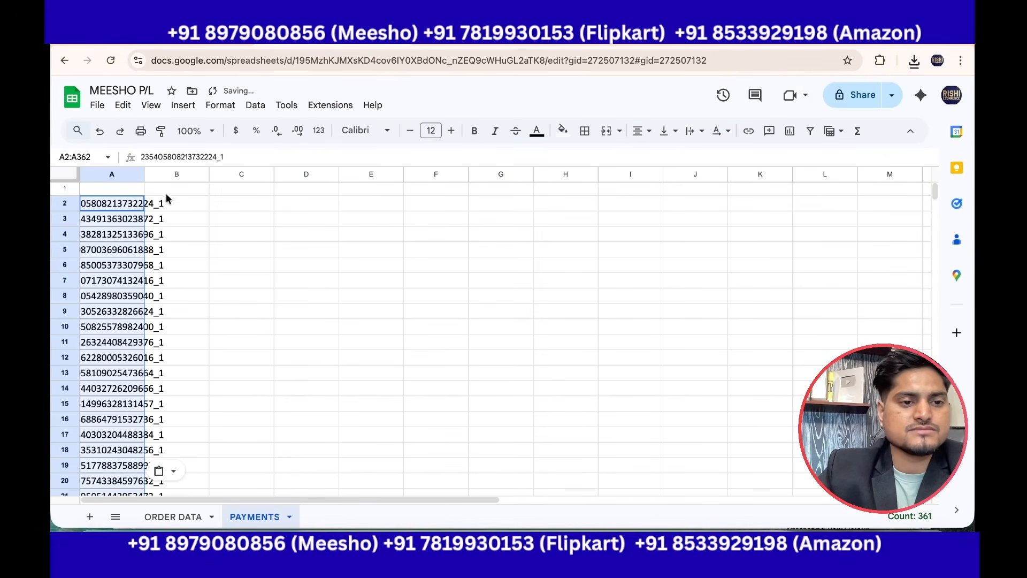
pyautogui.moveTo(144, 175); pyautogui.dragTo(178, 174)
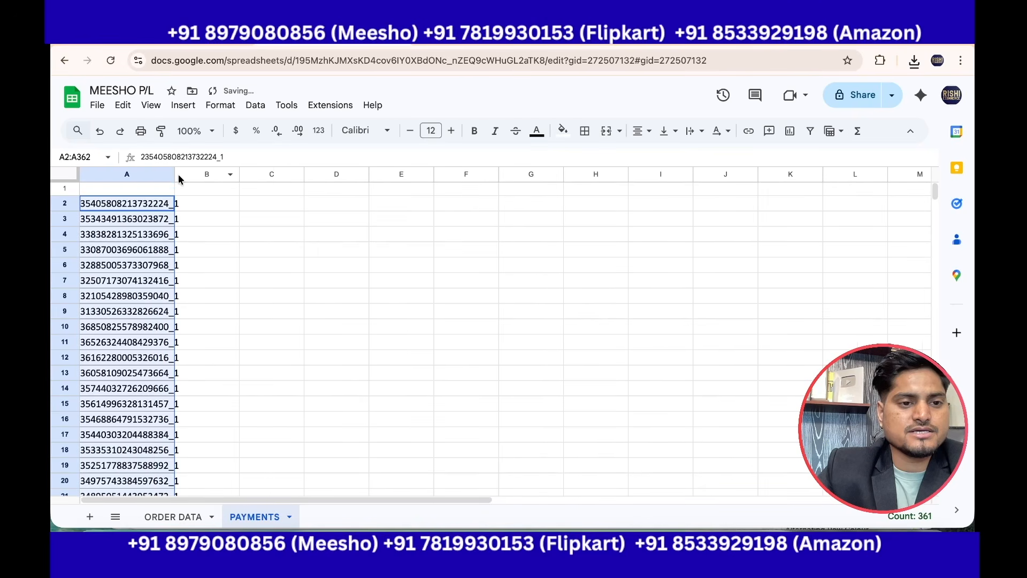
# Step: Copy the Sub Order No header from ORDER DATA into A1 of PAYMENTS and enter the header PAYEMTS in B1
pyautogui.click(172, 517)
pyautogui.click(117, 194)
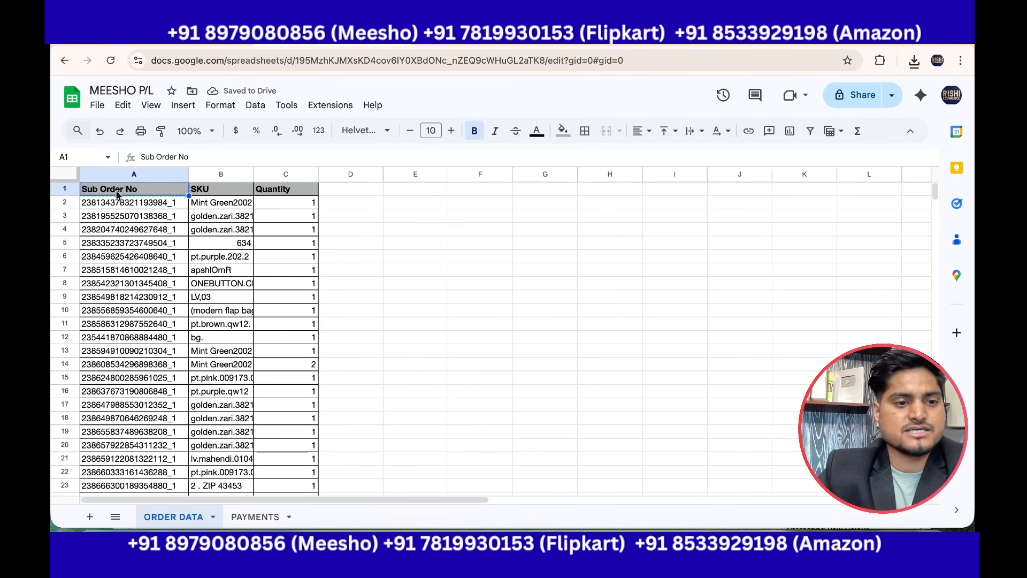
pyautogui.click(257, 517)
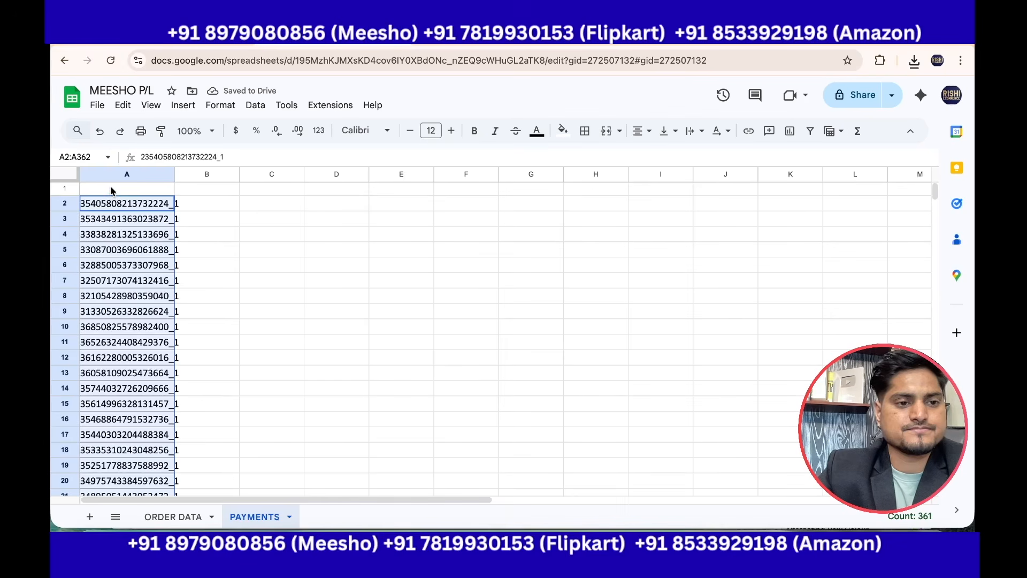
pyautogui.click(113, 190)
pyautogui.write('Sub Order No')
pyautogui.click(208, 192)
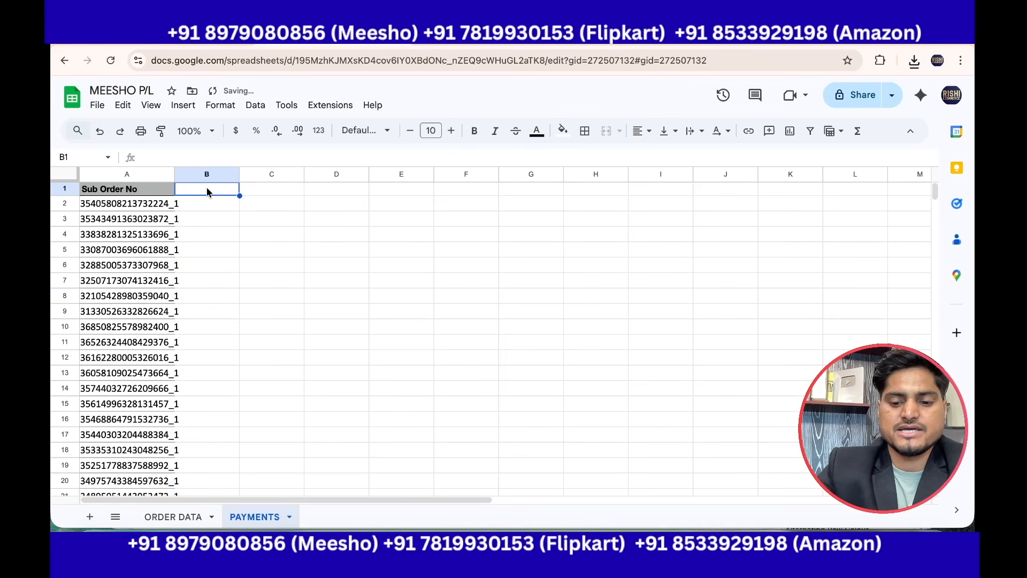
pyautogui.write('PAYEMTS')
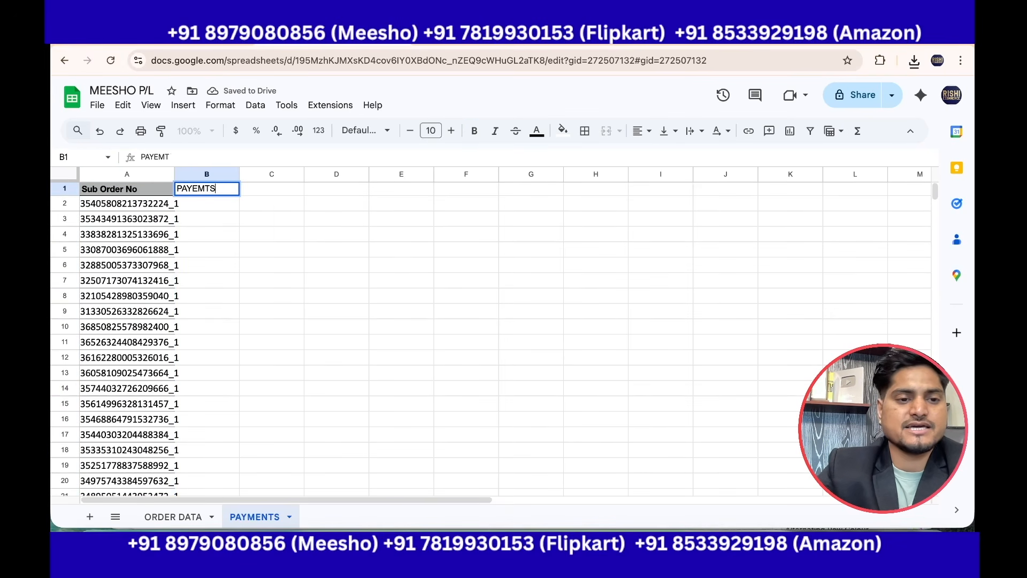
pyautogui.click(307, 222)
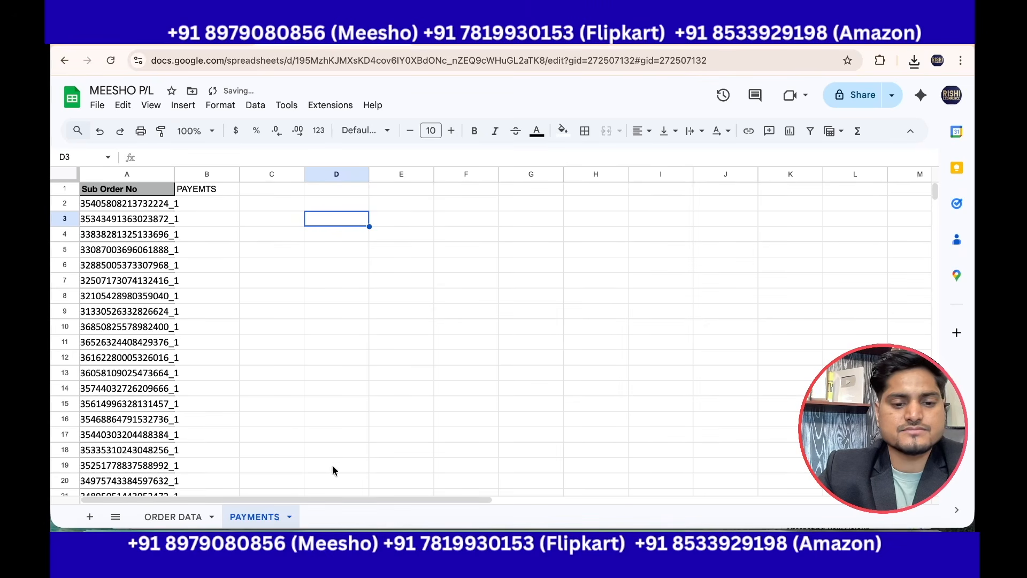
# Step: Switch to the payments workbook in Numbers and copy all Final Settlement Amount values from row 4 to the last row
pyautogui.click(511, 535)
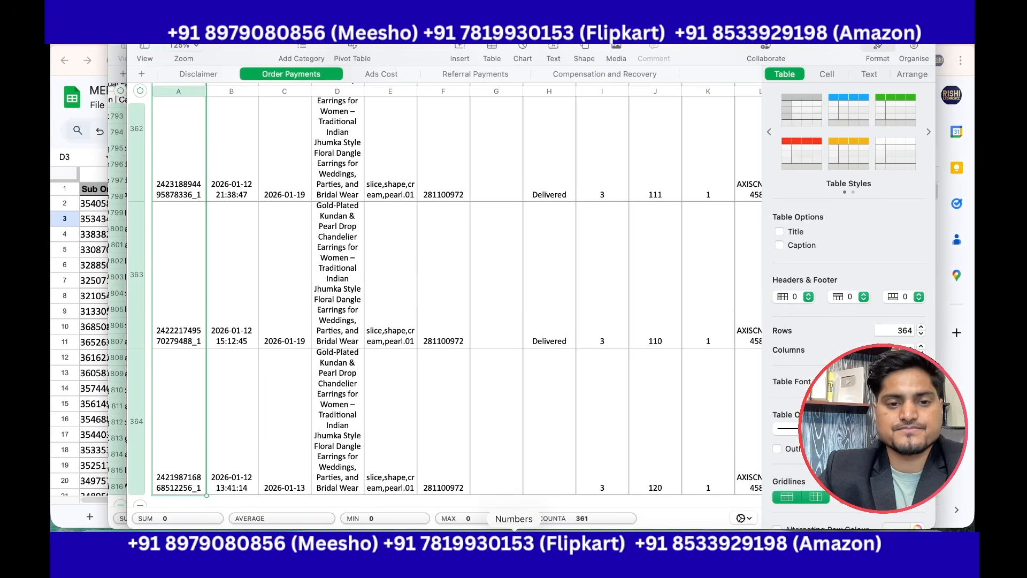
pyautogui.click(316, 172)
pyautogui.press('super+Up')
pyautogui.press('Right')
pyautogui.press('Right')
pyautogui.press('Right')
pyautogui.press('Left')
pyautogui.press('Left')
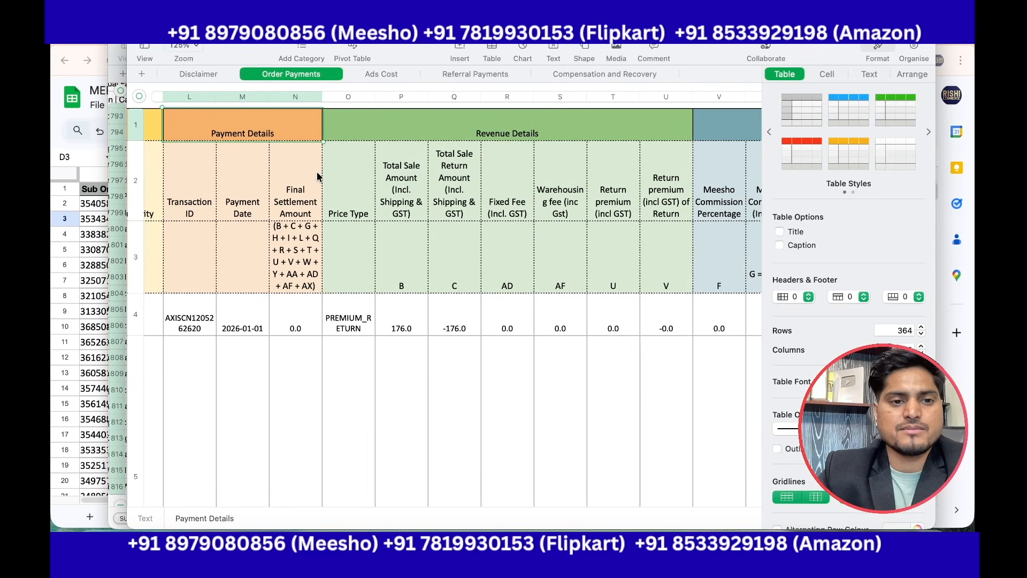
pyautogui.click(309, 213)
pyautogui.click(302, 270)
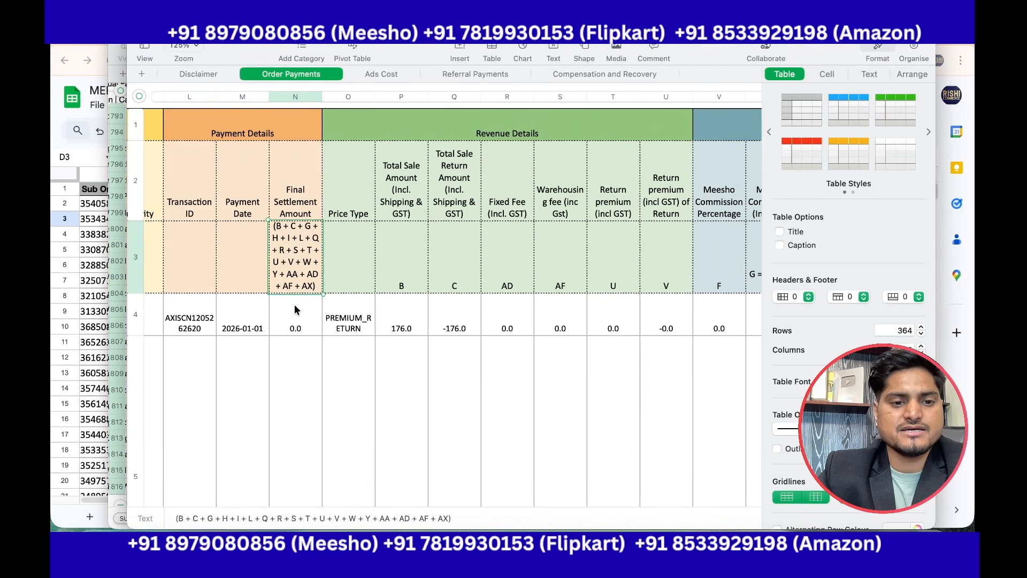
pyautogui.click(298, 322)
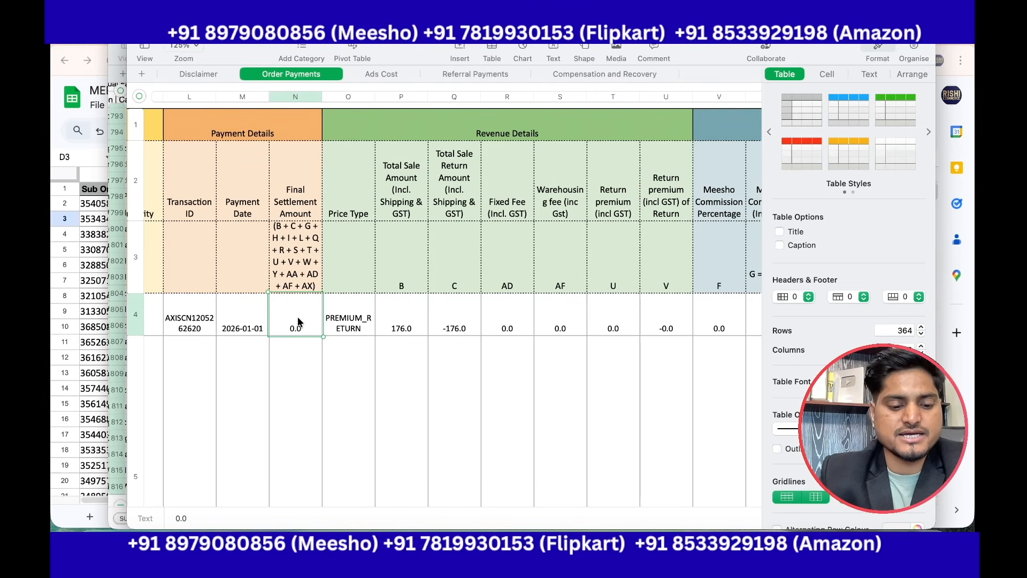
pyautogui.press('super+shift+Down')
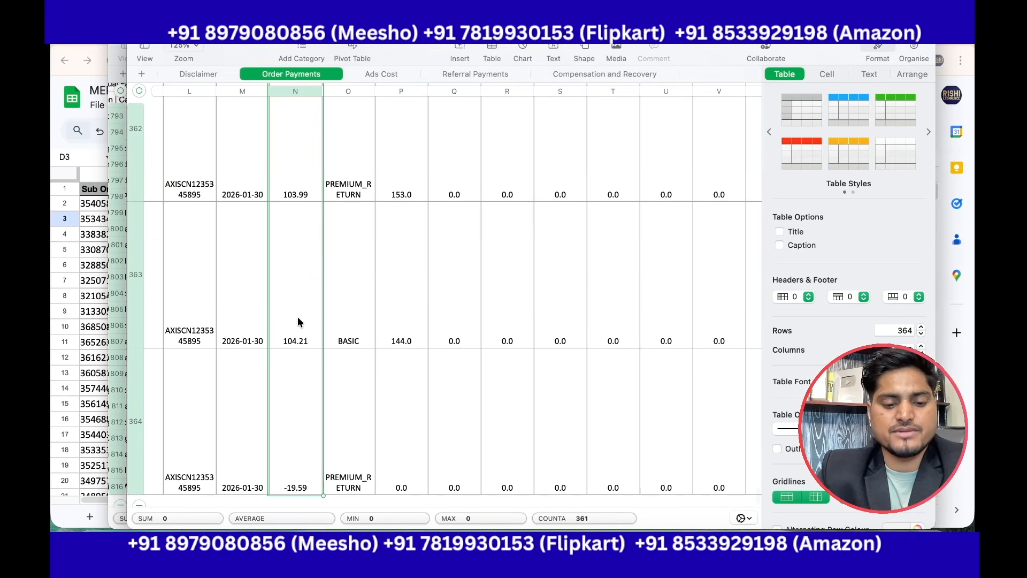
# Step: Paste the settlement amounts into the Google Sheets PAYMENTS sheet starting at B2, and fit column A to its contents
pyautogui.click(89, 326)
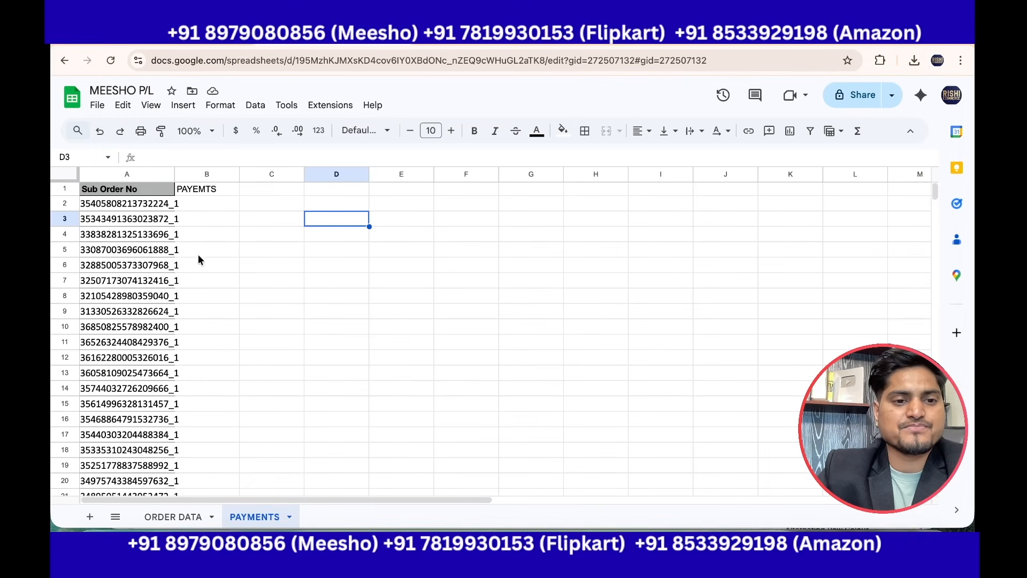
pyautogui.click(205, 203)
pyautogui.press('super+v')
pyautogui.click(357, 316)
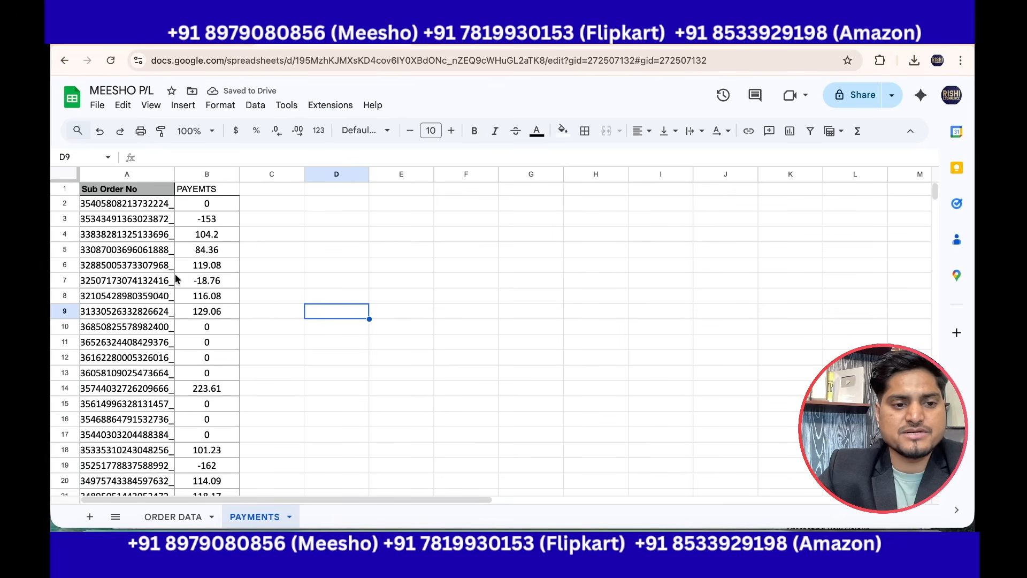
pyautogui.moveTo(158, 222); pyautogui.dragTo(207, 220)
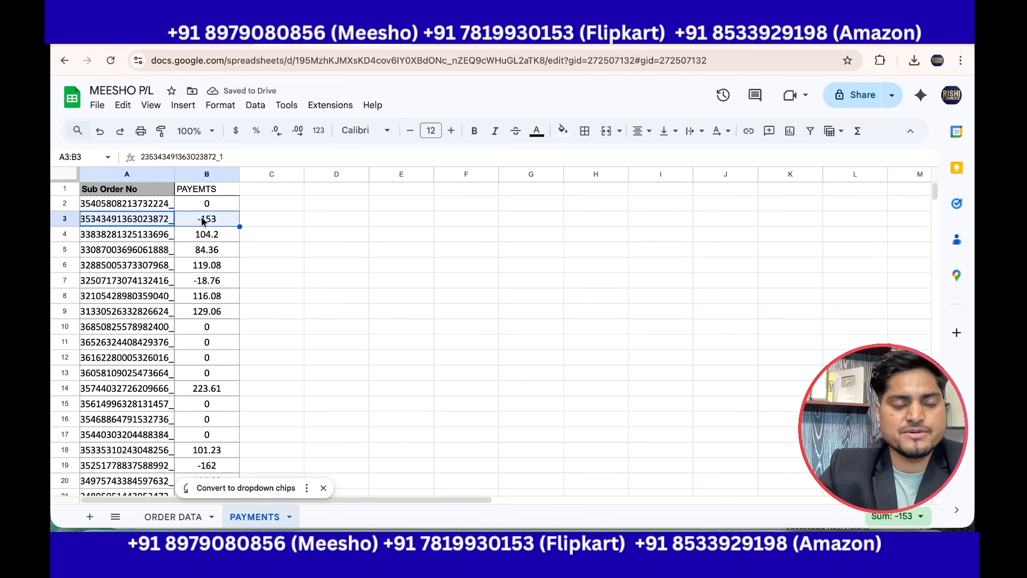
pyautogui.doubleClick(174, 174)
pyautogui.click(228, 207)
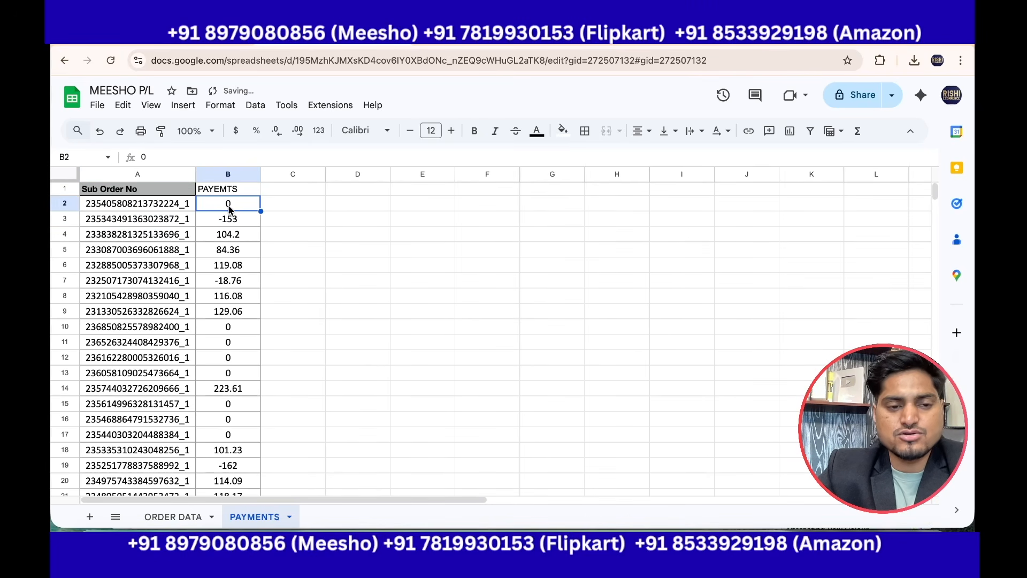
pyautogui.click(219, 328)
pyautogui.click(226, 392)
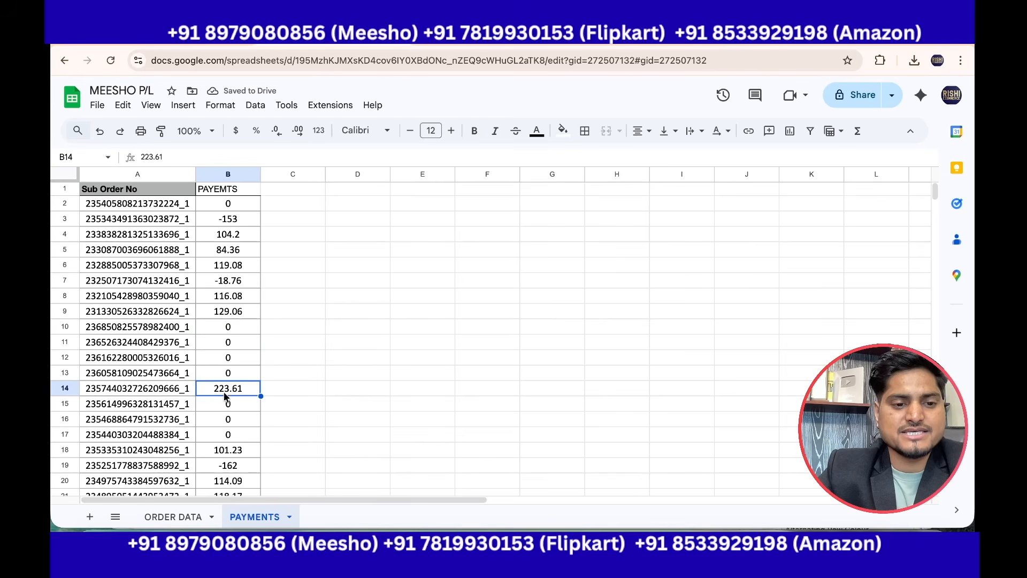
pyautogui.click(184, 389)
pyautogui.click(275, 395)
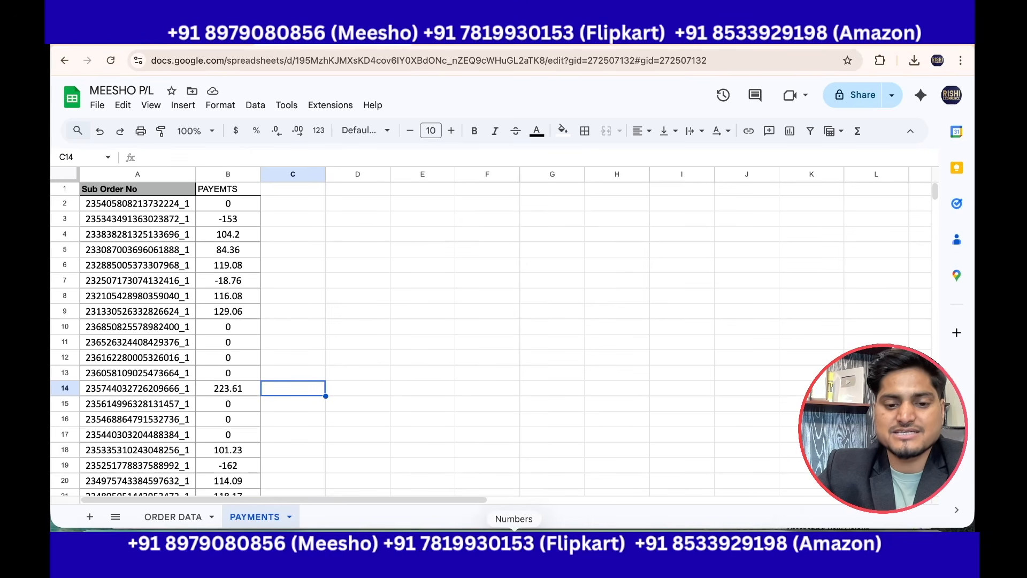
# Step: Return to Order Payments in Numbers and copy all Live Order Status values from row 4 to the last row
pyautogui.click(514, 552)
pyautogui.click(309, 307)
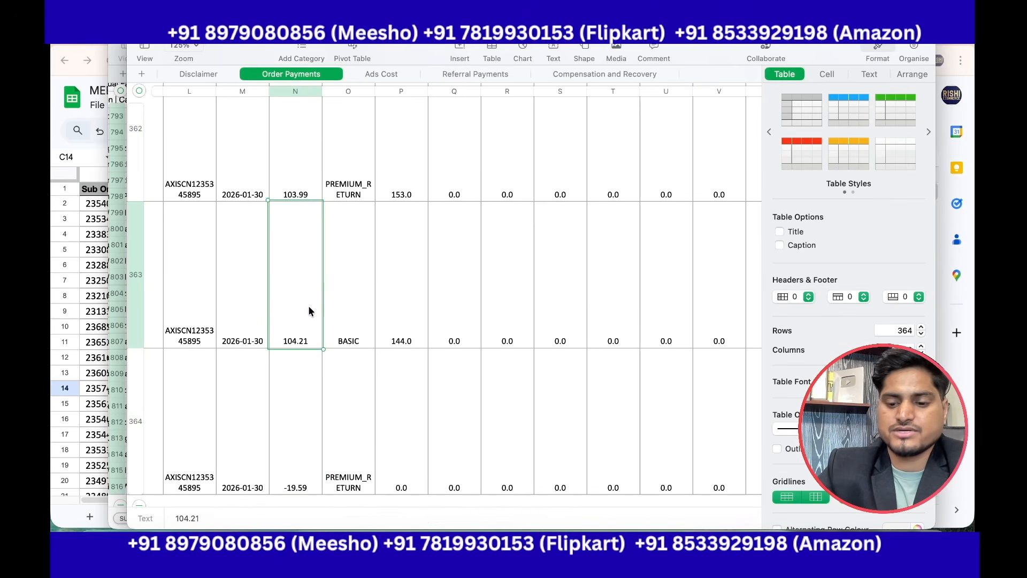
pyautogui.hotkey('alt', 'Up')
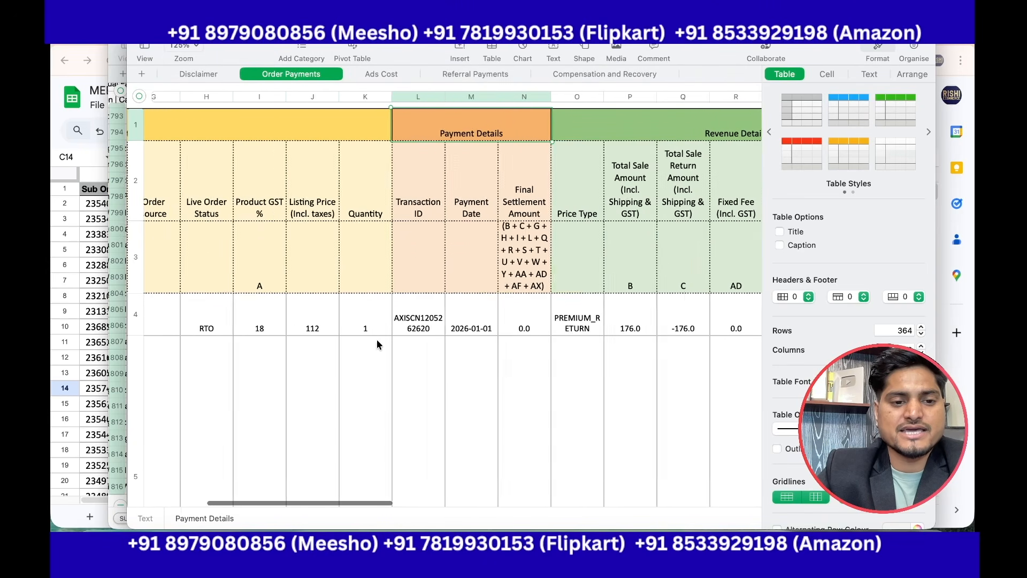
pyautogui.hscroll(-10, 377, 339)
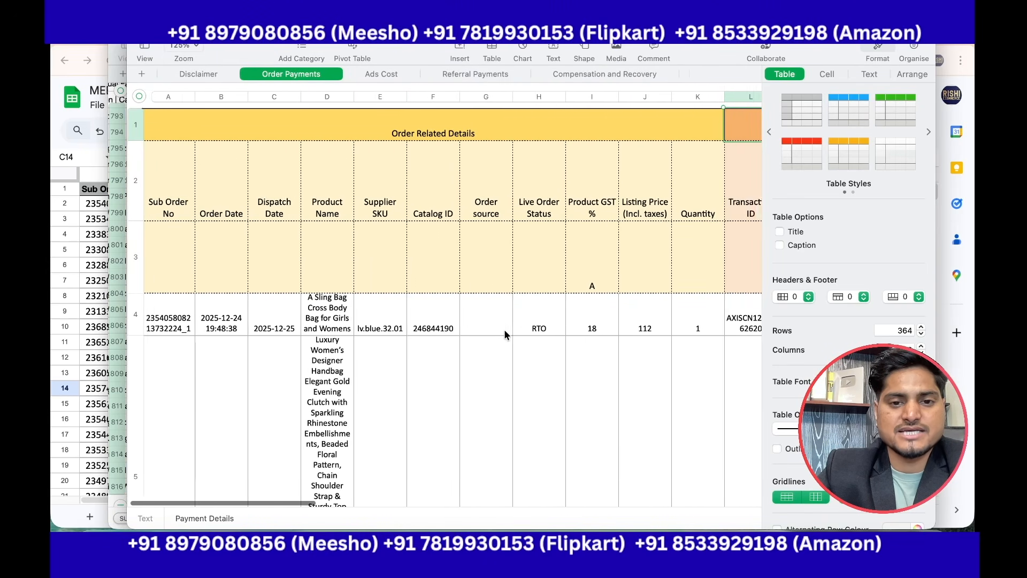
pyautogui.hscroll(5, 504, 329)
pyautogui.click(402, 103)
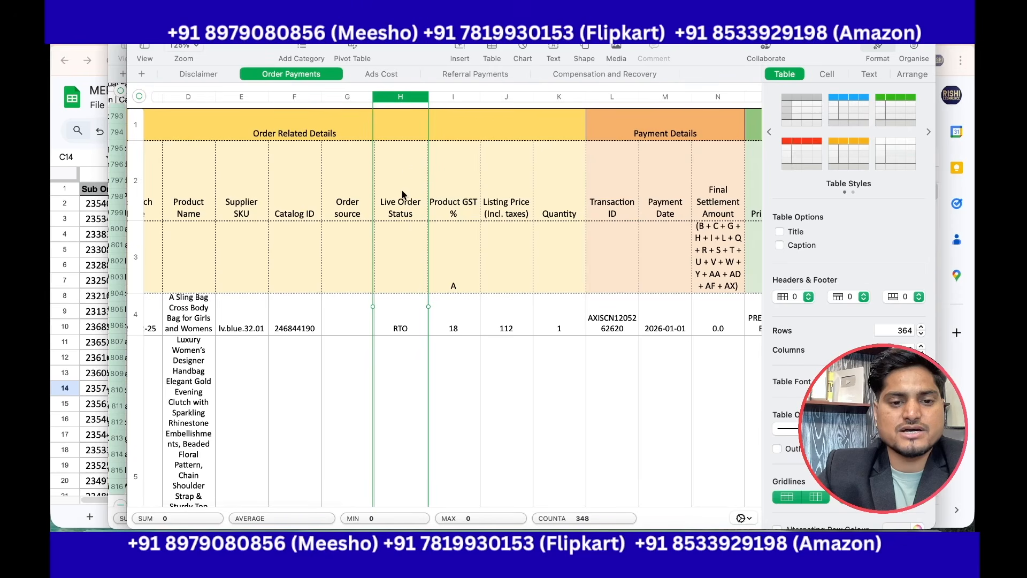
pyautogui.click(403, 325)
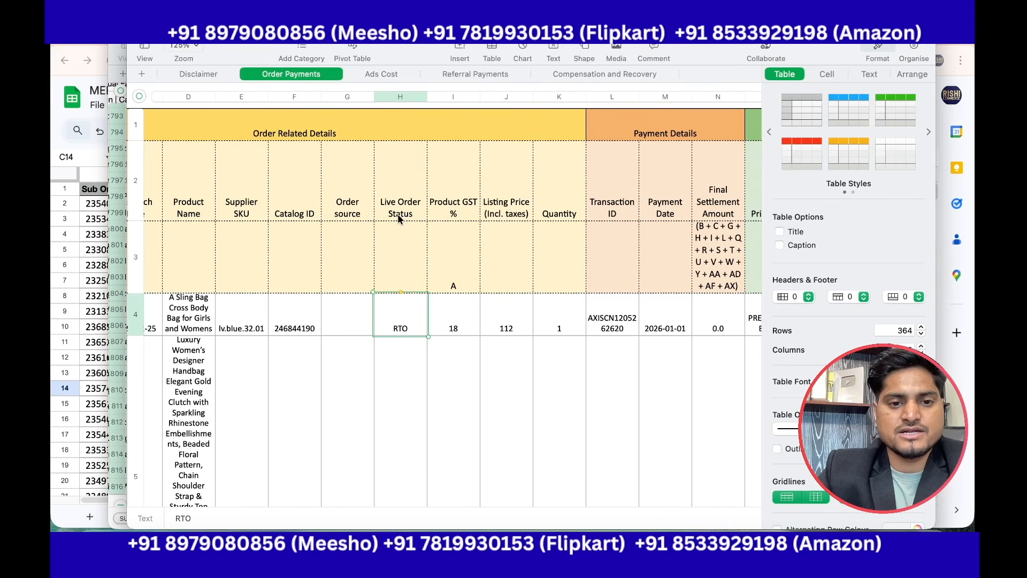
pyautogui.press('super+shift+Down')
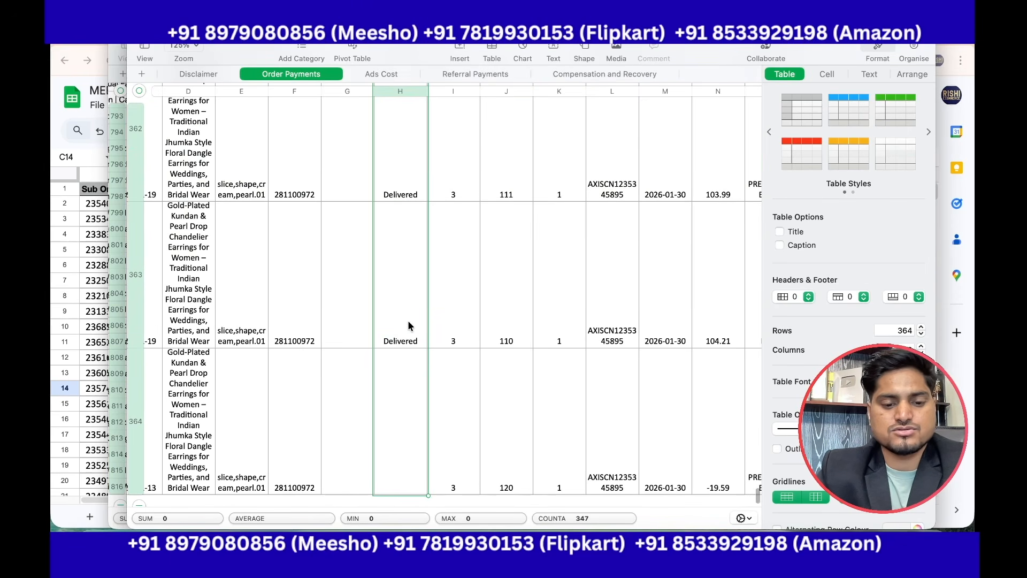
# Step: Paste the order statuses into the Google Sheets PAYMENTS sheet starting at C2 and enter the header STATUS in C1
pyautogui.click(110, 323)
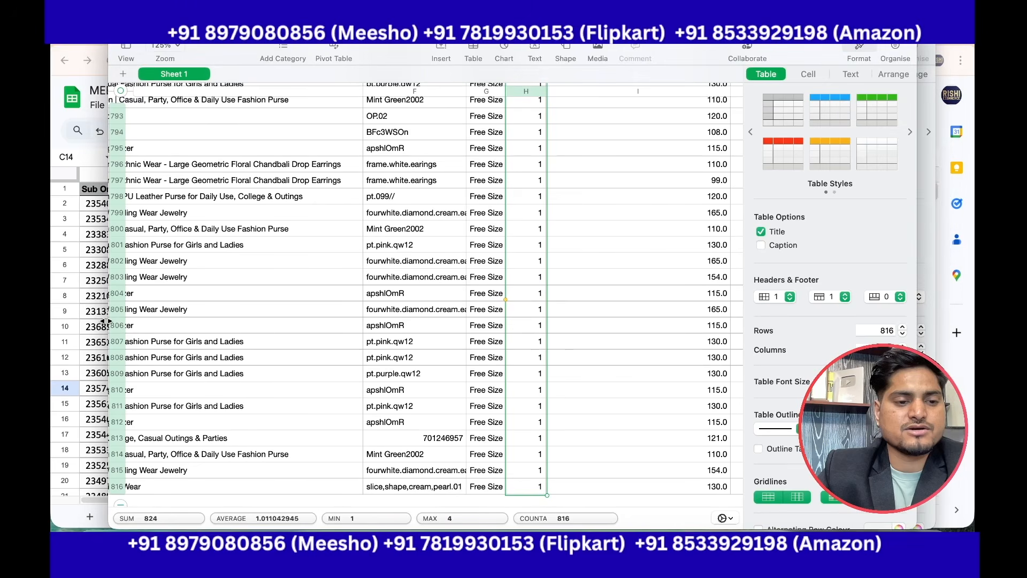
pyautogui.click(83, 307)
pyautogui.click(282, 204)
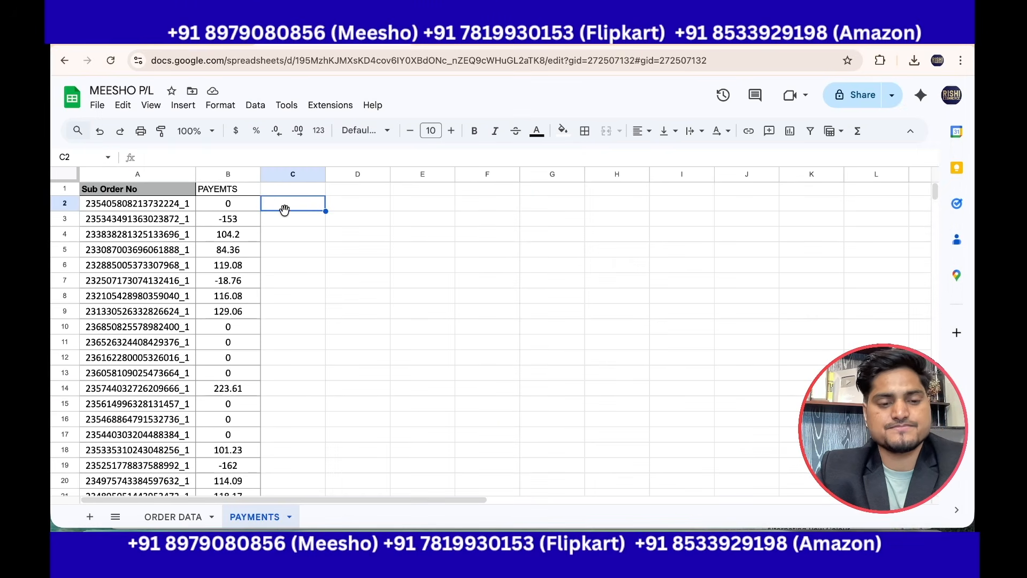
pyautogui.press('super+v')
pyautogui.click(288, 190)
pyautogui.write('STATUS')
pyautogui.click(372, 207)
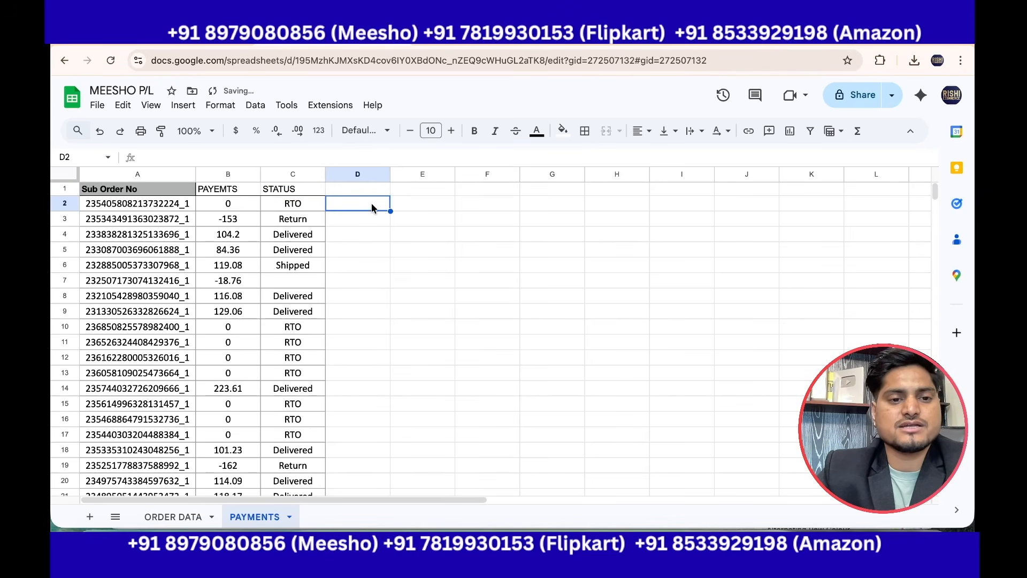
# Step: Examine the payment amounts and statuses of the orders in rows 6 and 7, including the blank status cell
pyautogui.click(297, 277)
pyautogui.scroll(-2, 299, 405)
pyautogui.scroll(2, 299, 405)
pyautogui.click(377, 278)
pyautogui.click(296, 282)
pyautogui.click(231, 283)
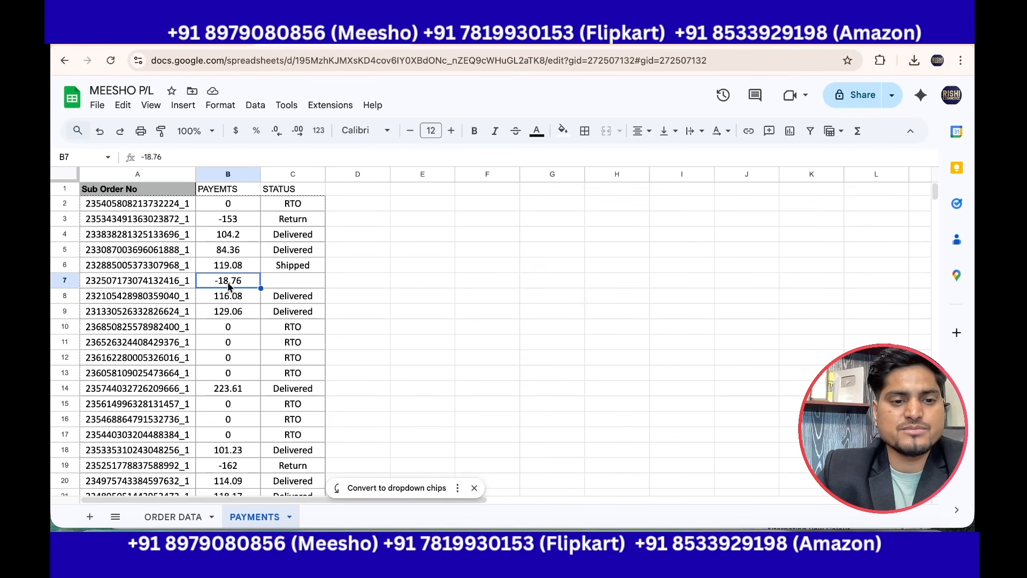
pyautogui.click(291, 279)
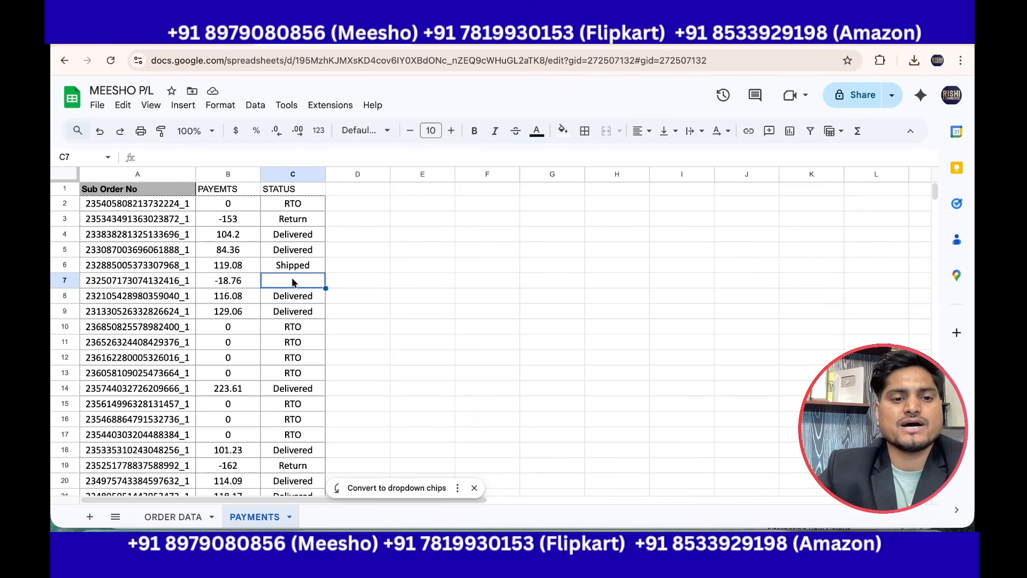
pyautogui.click(379, 292)
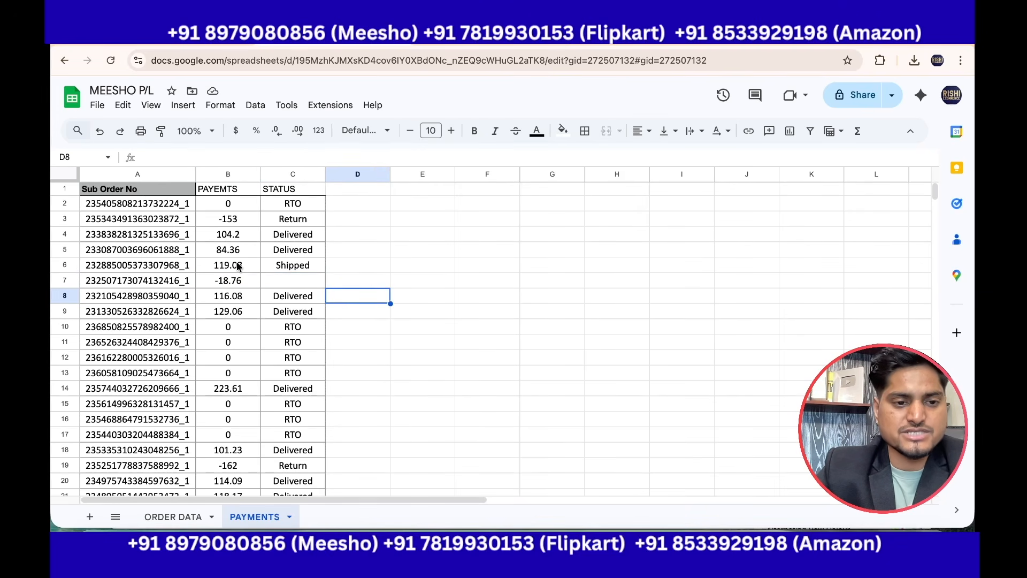
pyautogui.click(166, 266)
pyautogui.click(287, 266)
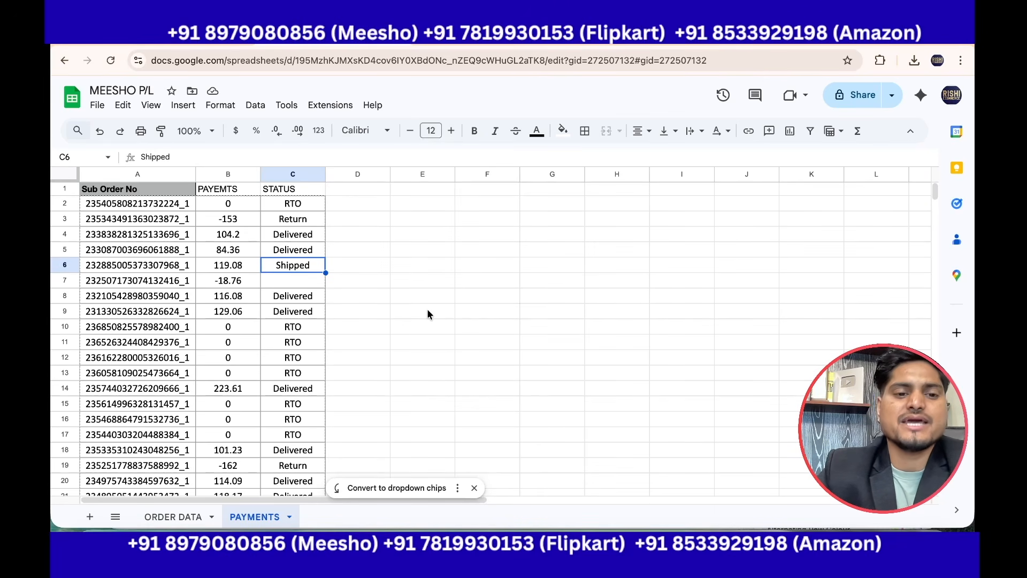
pyautogui.click(413, 374)
pyautogui.click(358, 311)
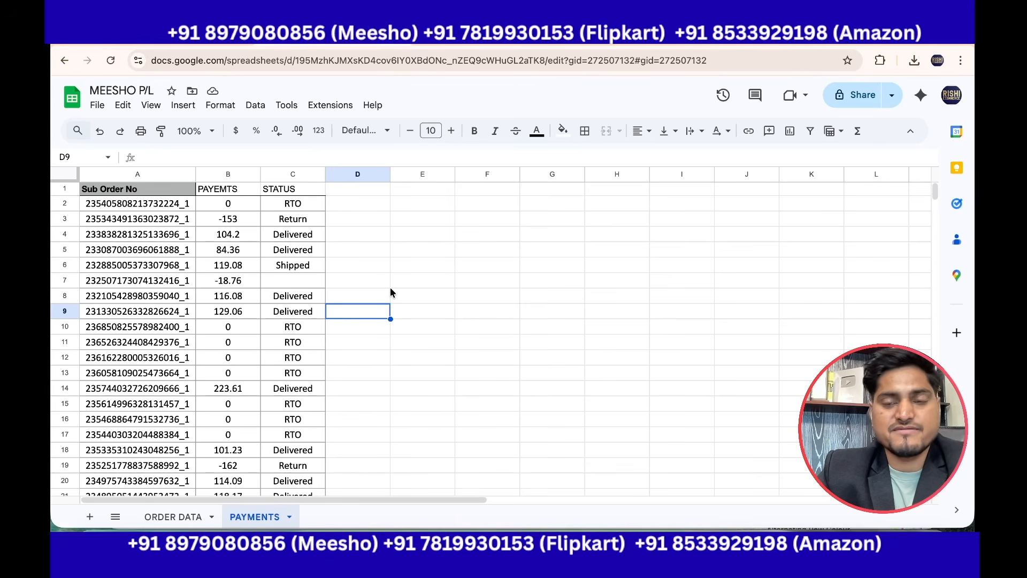
# Step: Switch to the Meesho Supplier Panel and download the Payments to Date file for the custom range 1 Feb 26 to 18 Feb 26
pyautogui.click(216, 47)
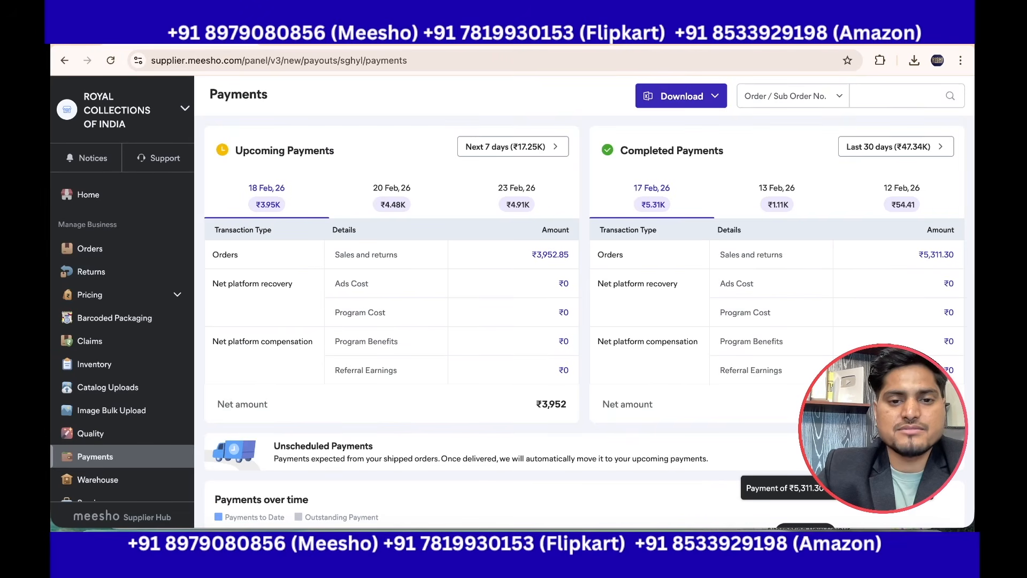
pyautogui.click(683, 97)
pyautogui.click(678, 194)
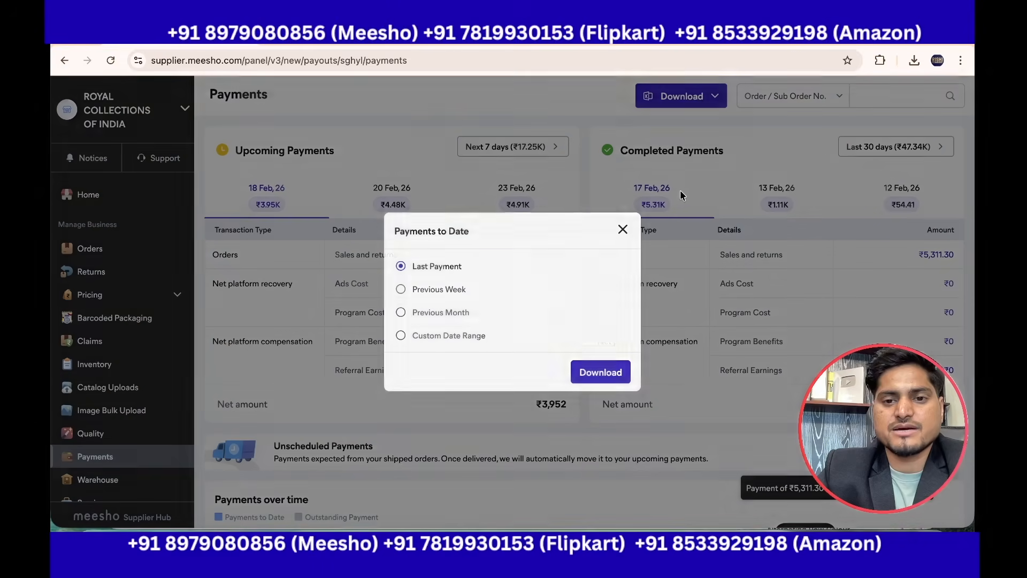
pyautogui.click(425, 336)
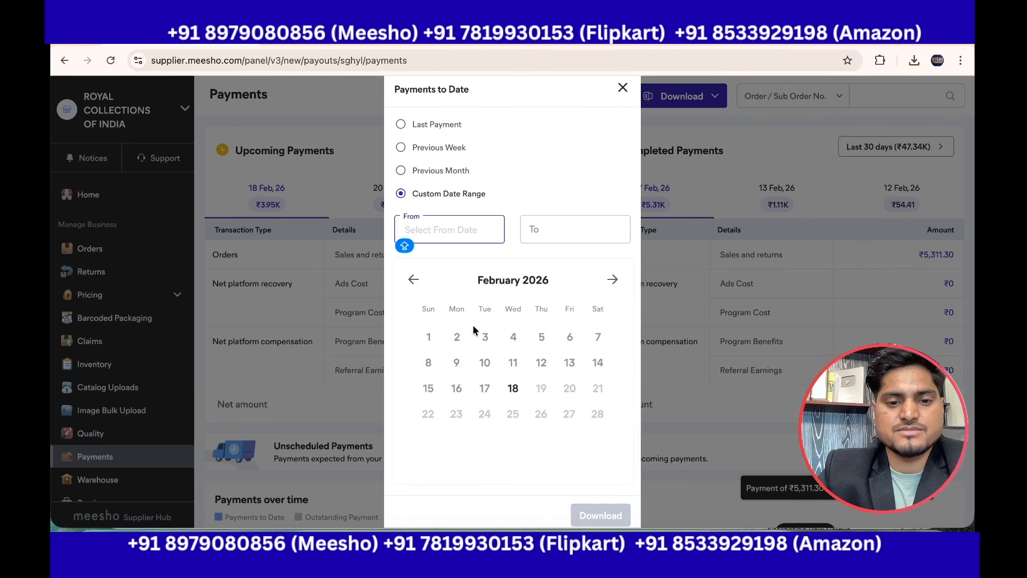
pyautogui.click(428, 337)
pyautogui.click(512, 392)
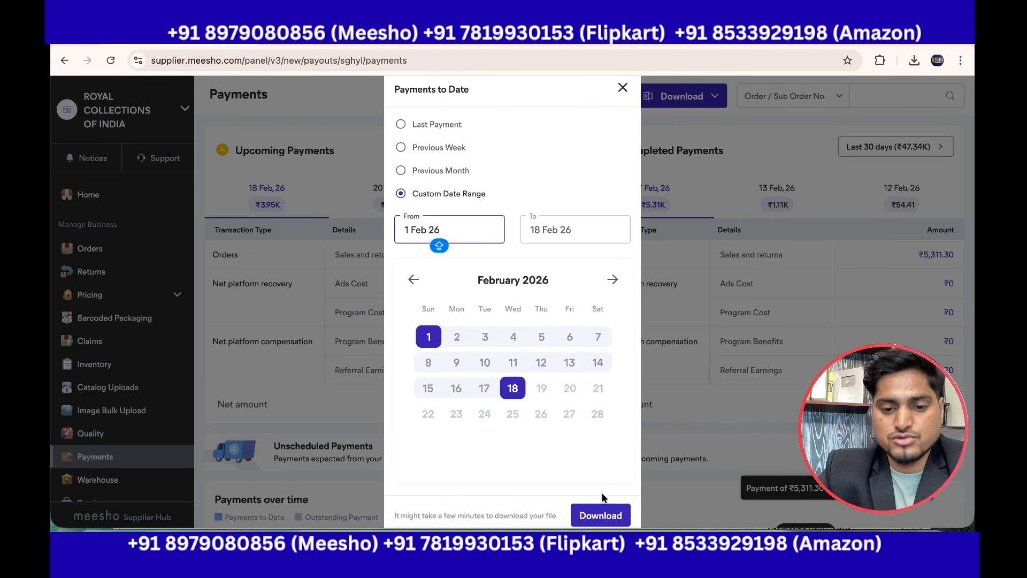
pyautogui.click(600, 515)
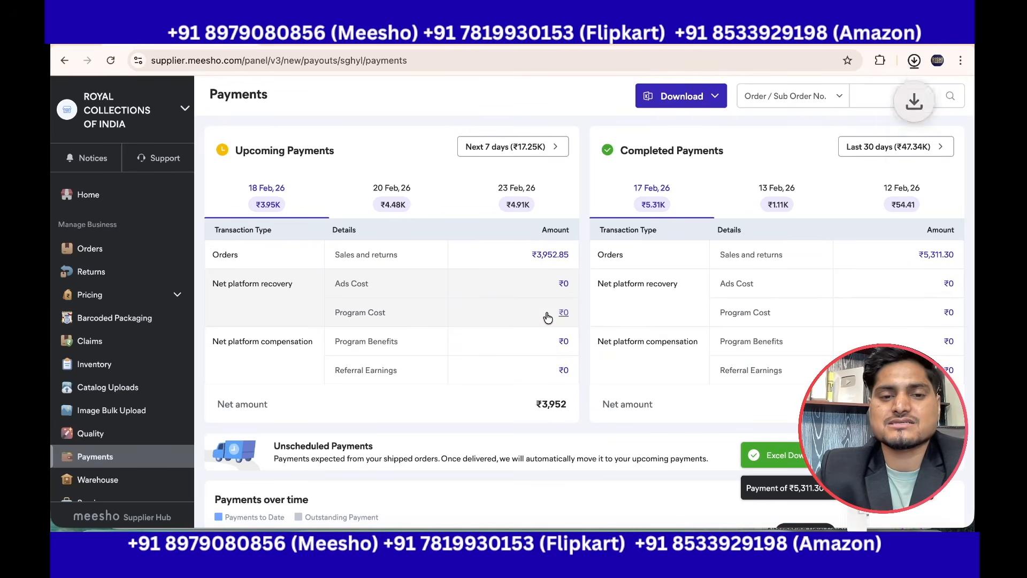
# Step: Open the newly downloaded payments workbook in Numbers and copy all Sub Order No values in Order Payments from row 4 to the last row
pyautogui.click(789, 91)
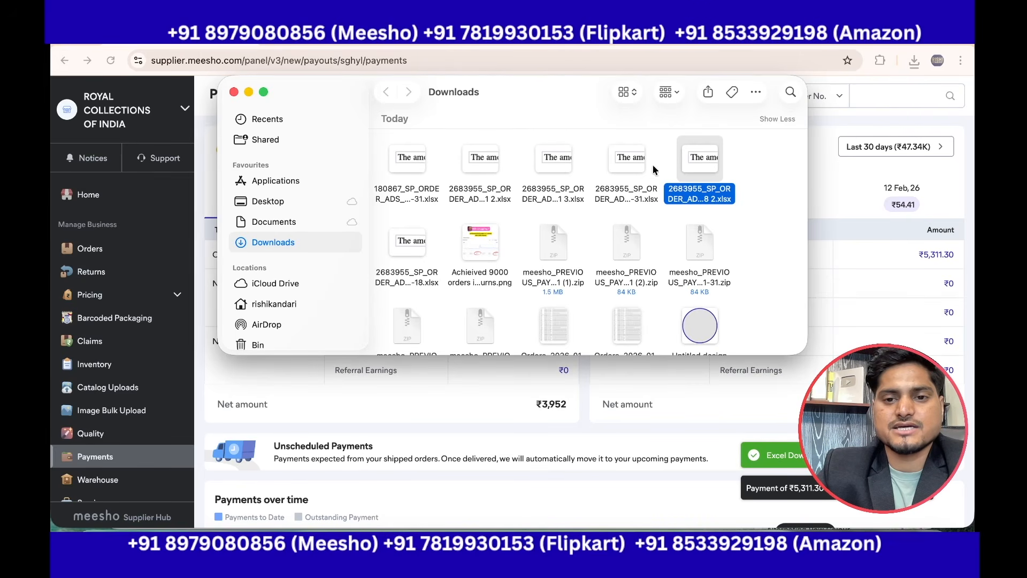
pyautogui.doubleClick(695, 162)
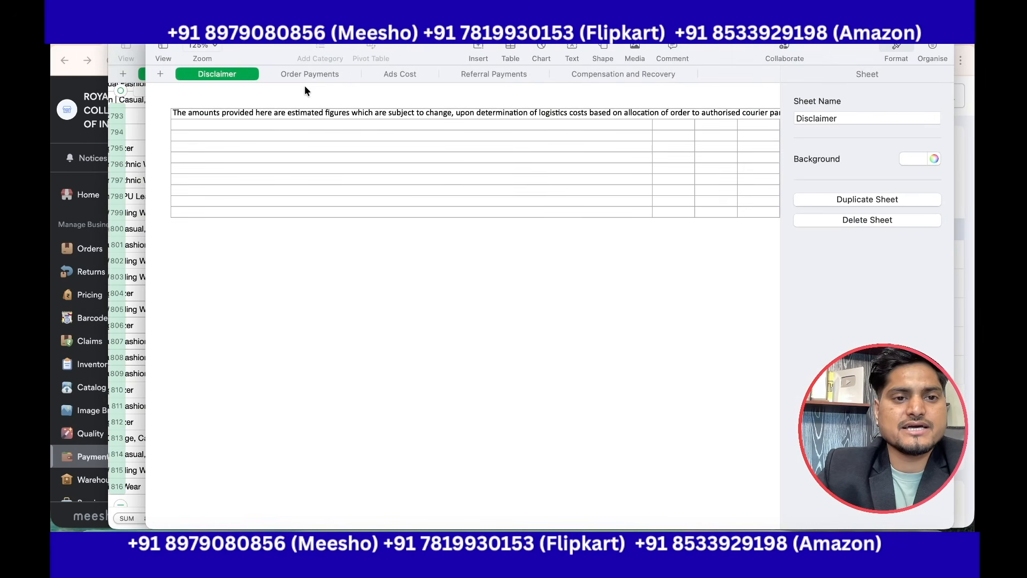
pyautogui.click(307, 76)
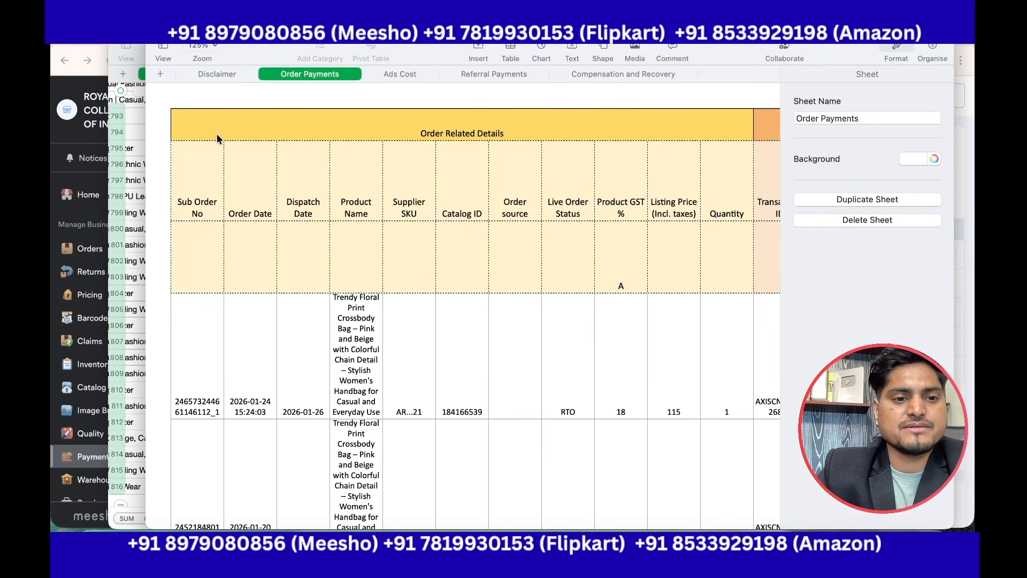
pyautogui.click(191, 331)
pyautogui.press('shift+super+Down')
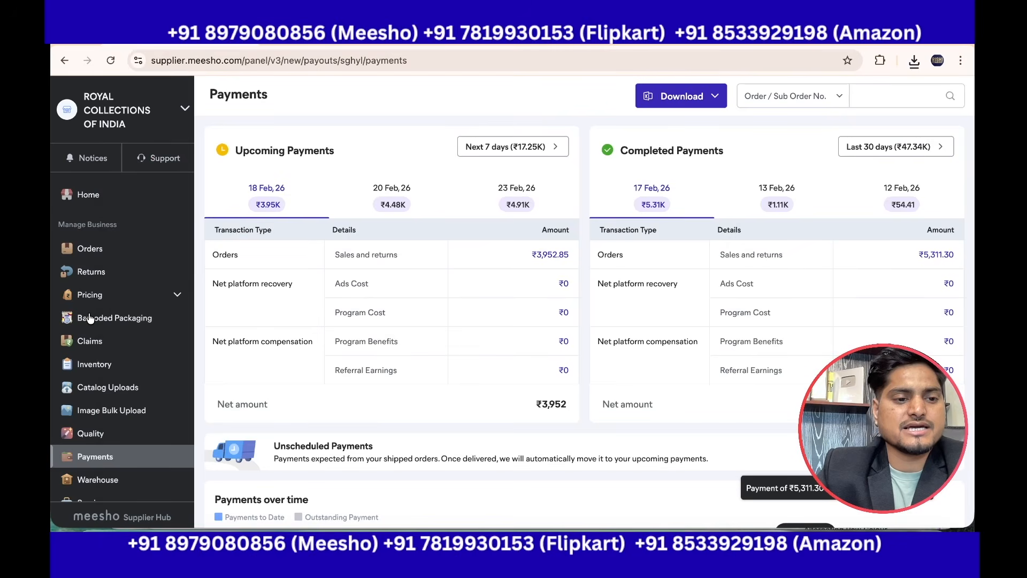
# Step: Return to the Google Sheets PAYMENTS sheet and paste the February sub order numbers below the existing data, starting at A363
pyautogui.click(90, 319)
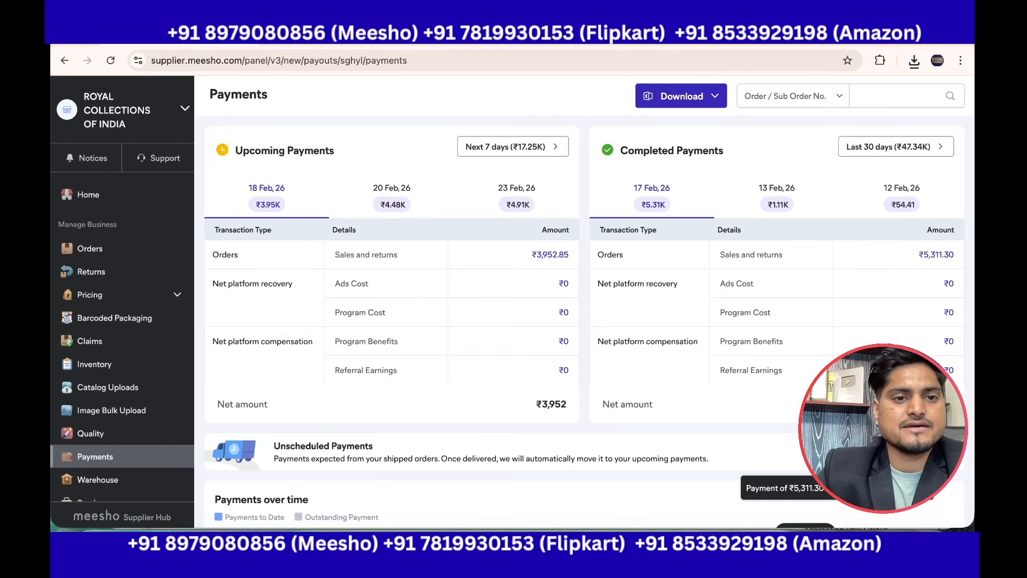
pyautogui.click(310, 37)
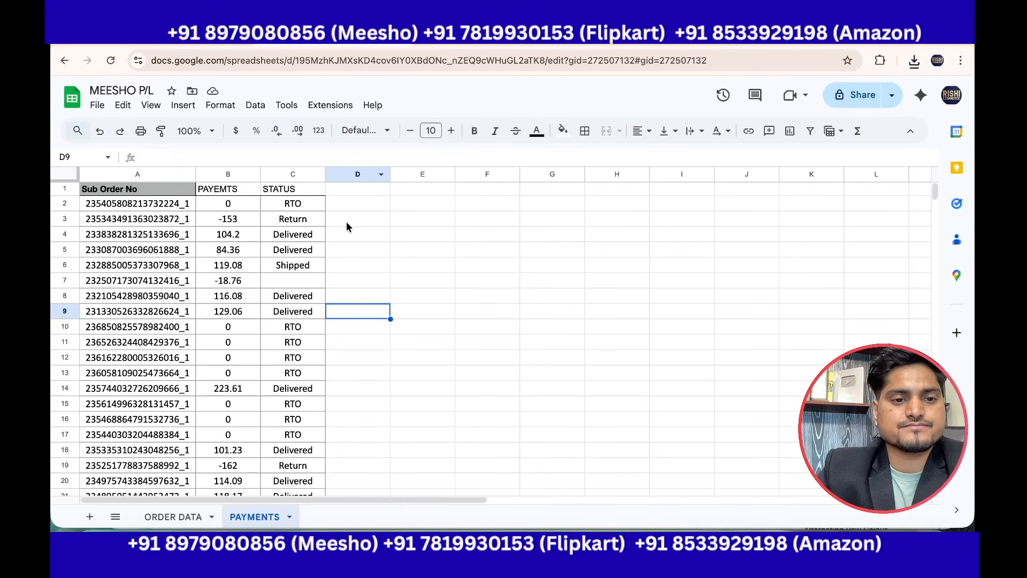
pyautogui.click(116, 467)
pyautogui.press('super+Down')
pyautogui.press('Down')
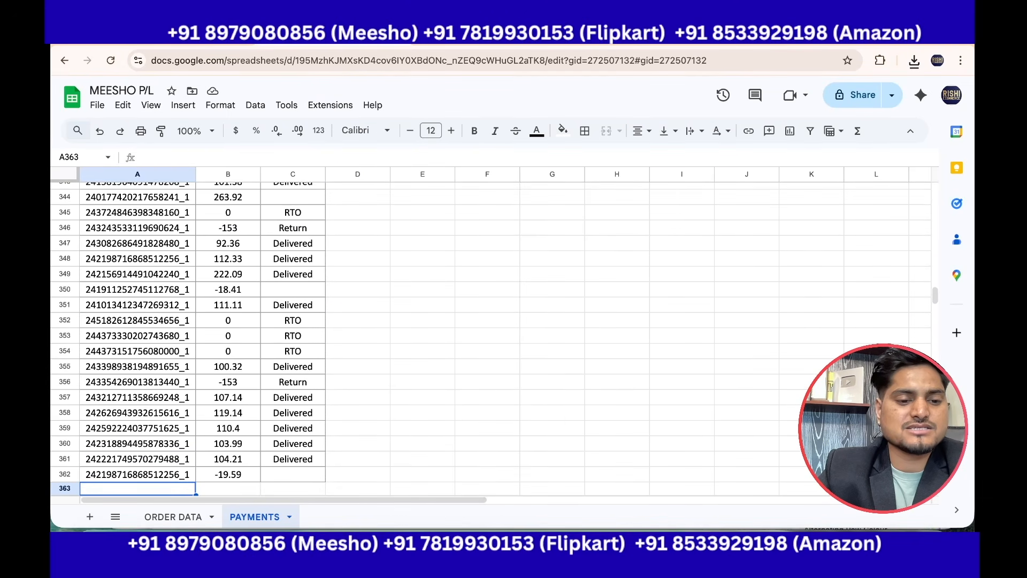
pyautogui.scroll(-3, 138, 428)
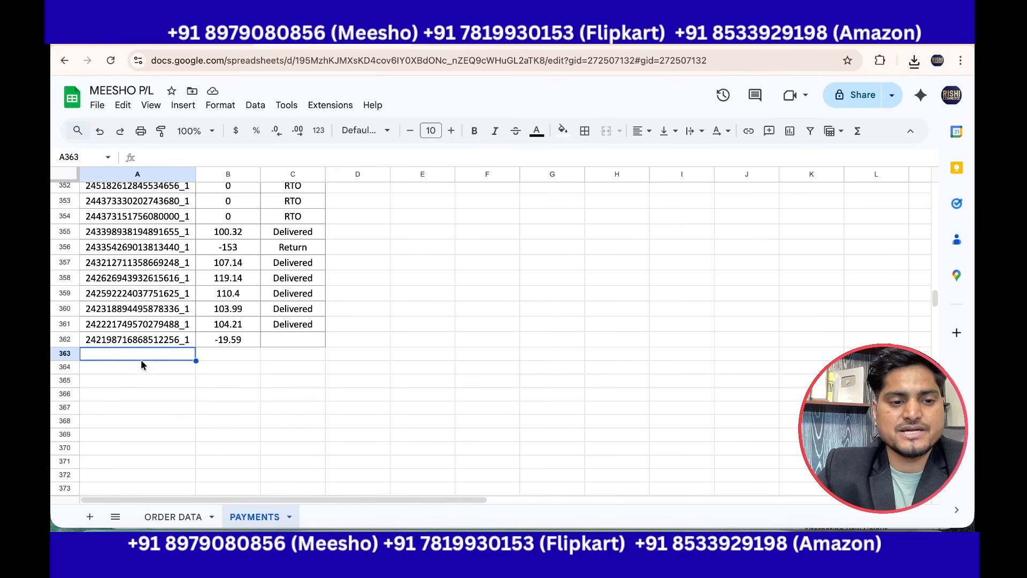
pyautogui.press('super+v')
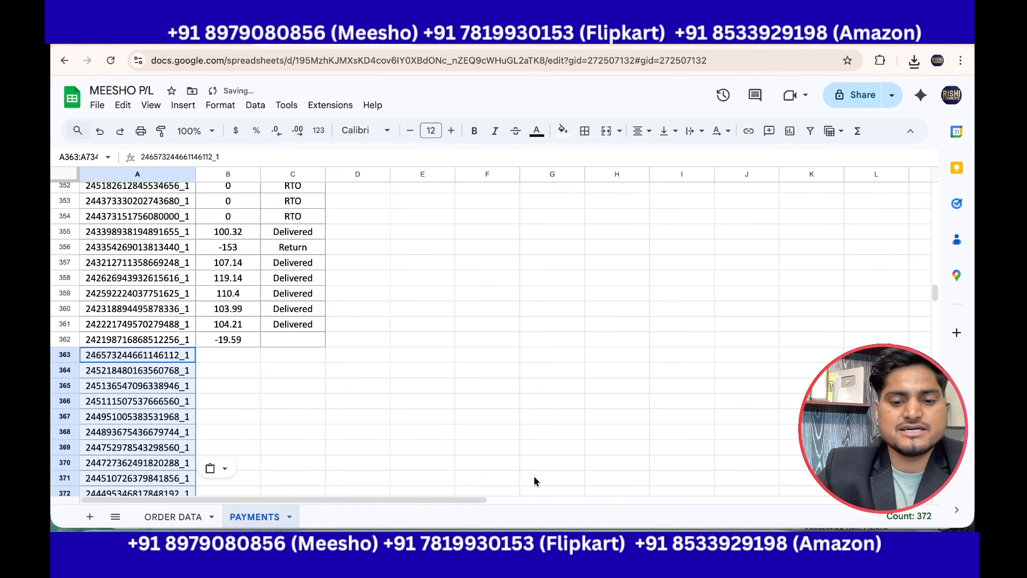
# Step: Return to Order Payments in Numbers and copy all Final Settlement Amount values from row 4 to the last row
pyautogui.click(514, 547)
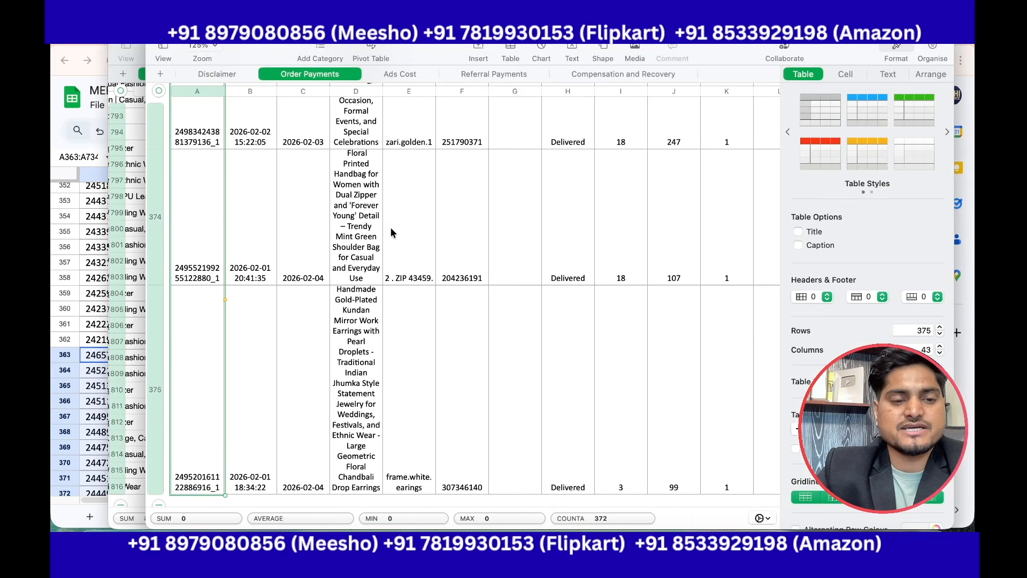
pyautogui.click(196, 249)
pyautogui.press('super+Up')
pyautogui.press('Right')
pyautogui.press('Right')
pyautogui.hscroll(1, 194, 243)
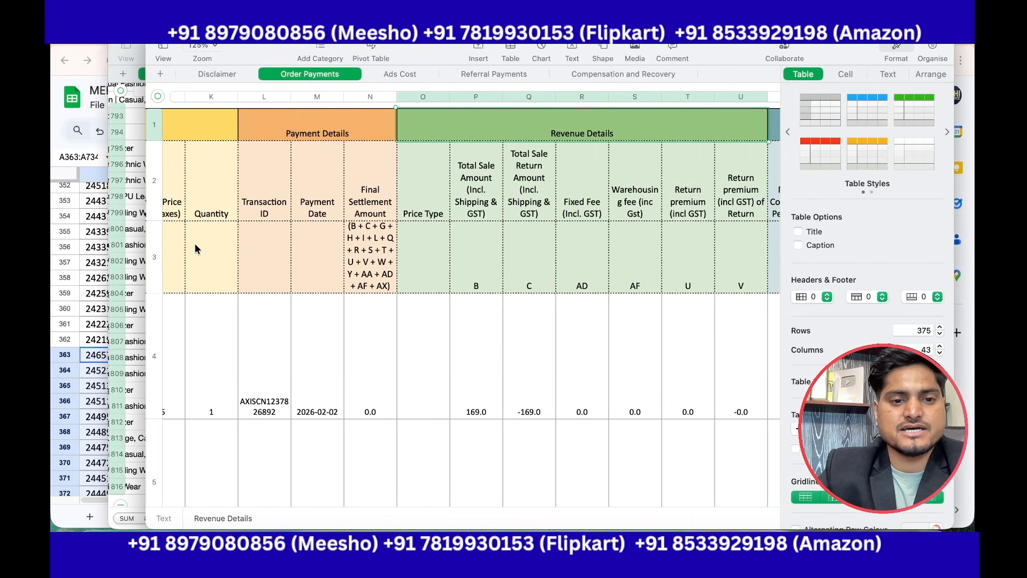
pyautogui.click(367, 359)
pyautogui.press('shift+super+Down')
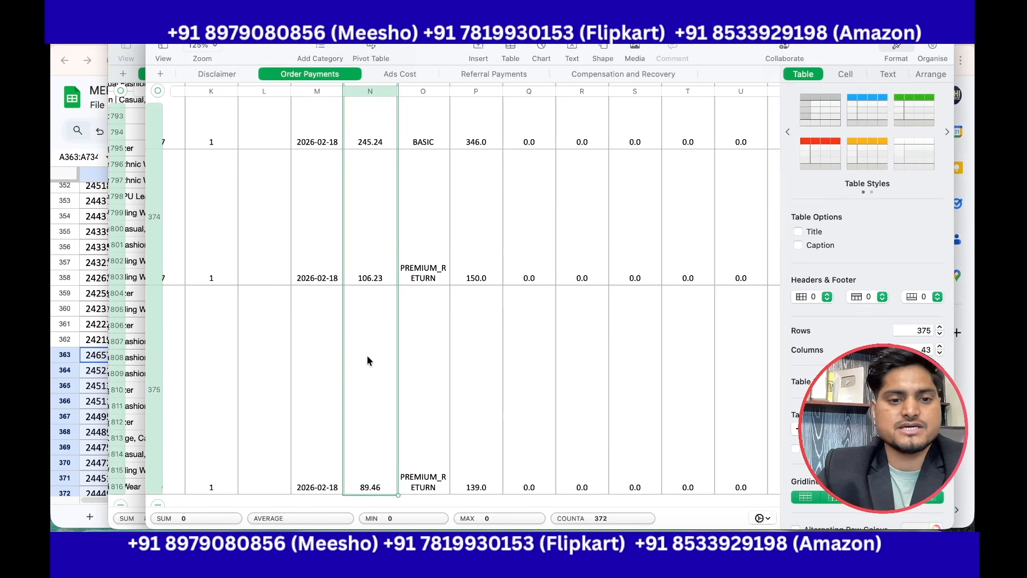
# Step: Paste the February settlement amounts into the Google Sheets PAYMENTS sheet starting at B363
pyautogui.click(102, 378)
pyautogui.click(230, 355)
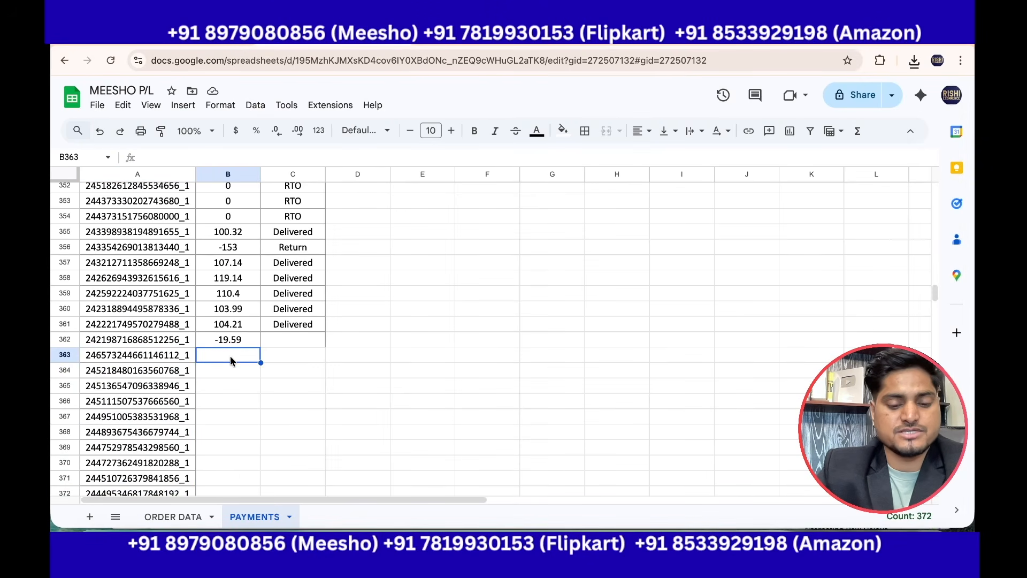
pyautogui.press('super+v')
# Step: Select C363 as the status destination, and copy all Live Order Status values from row 4 down in the Numbers Order Payments sheet
pyautogui.click(306, 361)
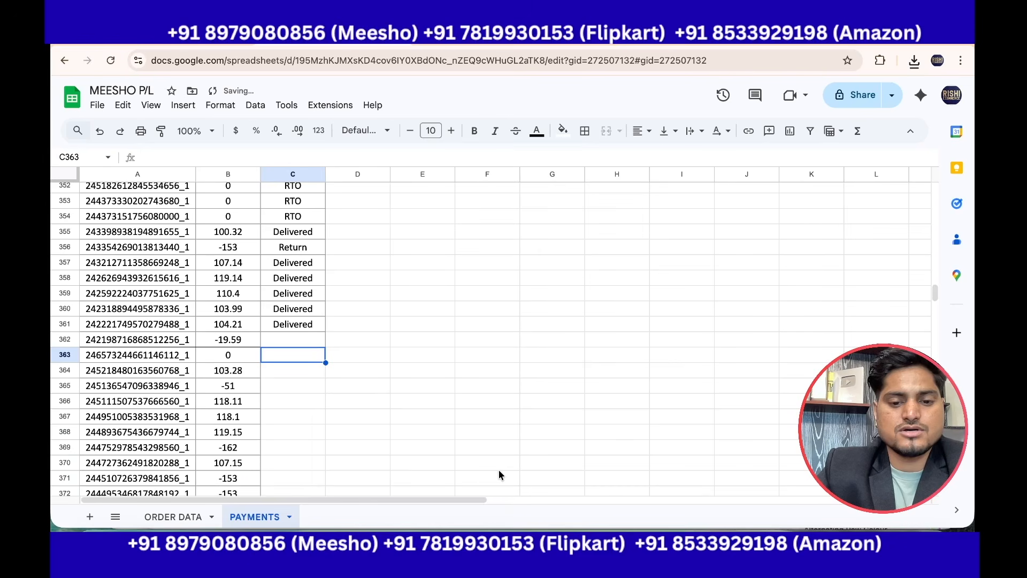
pyautogui.click(509, 518)
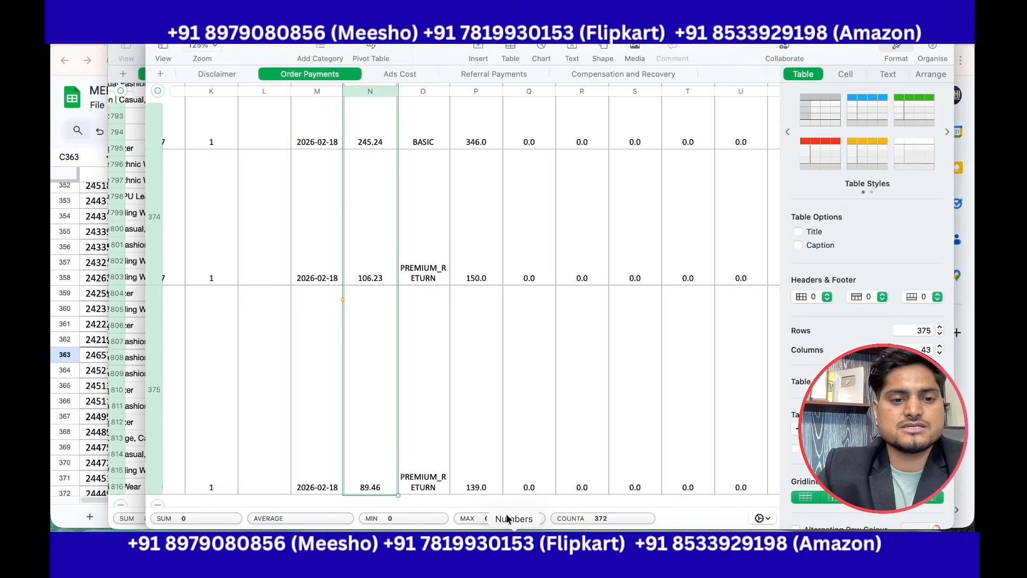
pyautogui.click(333, 279)
pyautogui.press('super+Up')
pyautogui.press('Left')
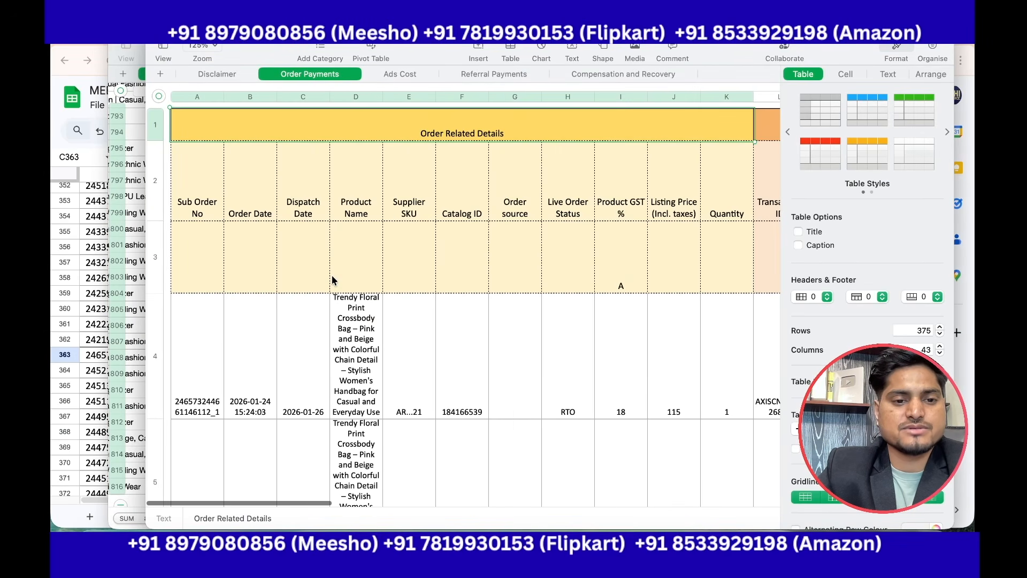
pyautogui.press('Right')
pyautogui.press('Right')
pyautogui.press('Left')
pyautogui.press('Left')
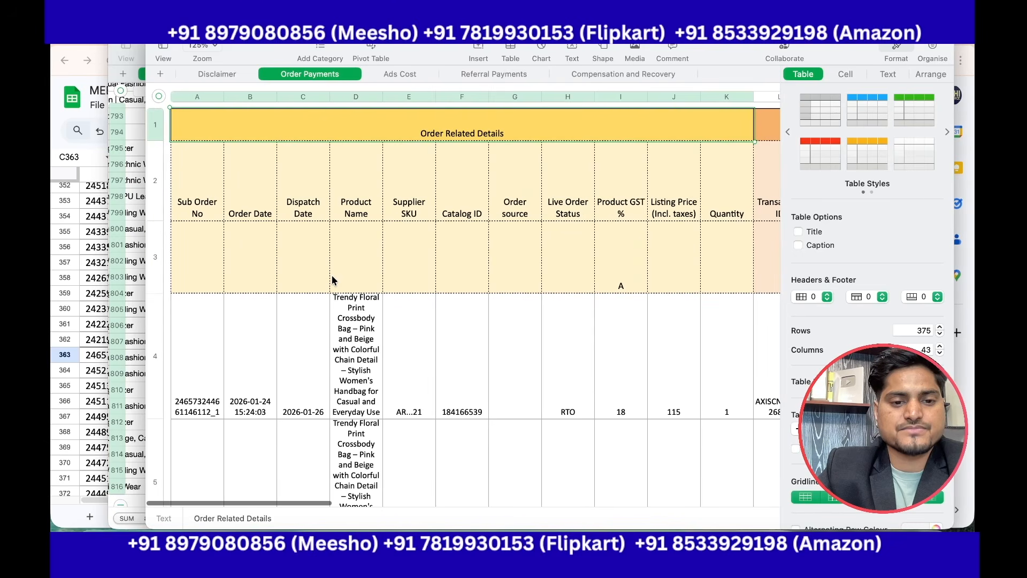
pyautogui.press('Down')
pyautogui.press('Down')
pyautogui.press('Down')
pyautogui.press('Right')
pyautogui.press('Right')
pyautogui.press('Left')
pyautogui.press('Left')
pyautogui.press('Left')
pyautogui.press('Left')
pyautogui.press('Left')
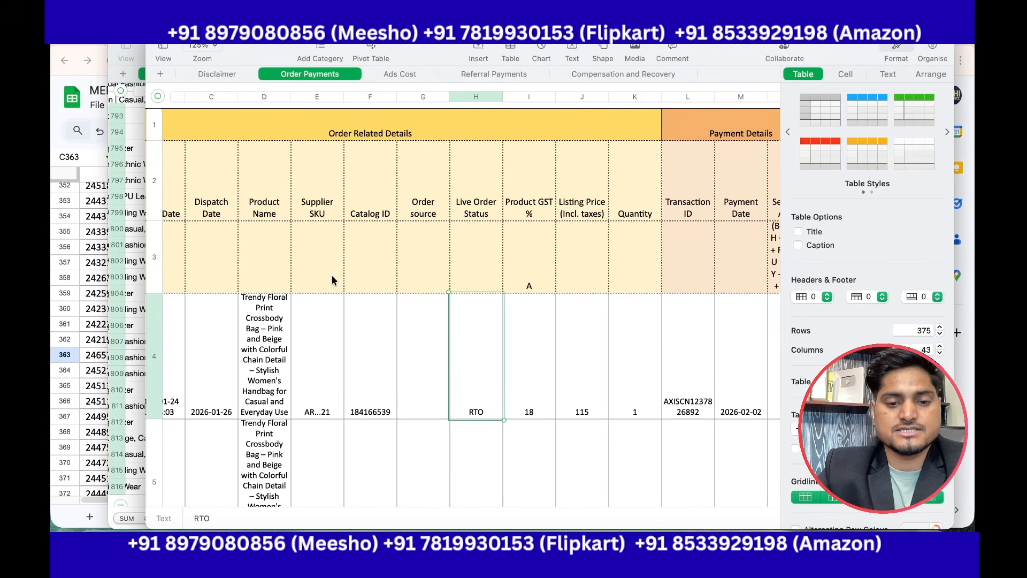
pyautogui.press('shift+super+Down')
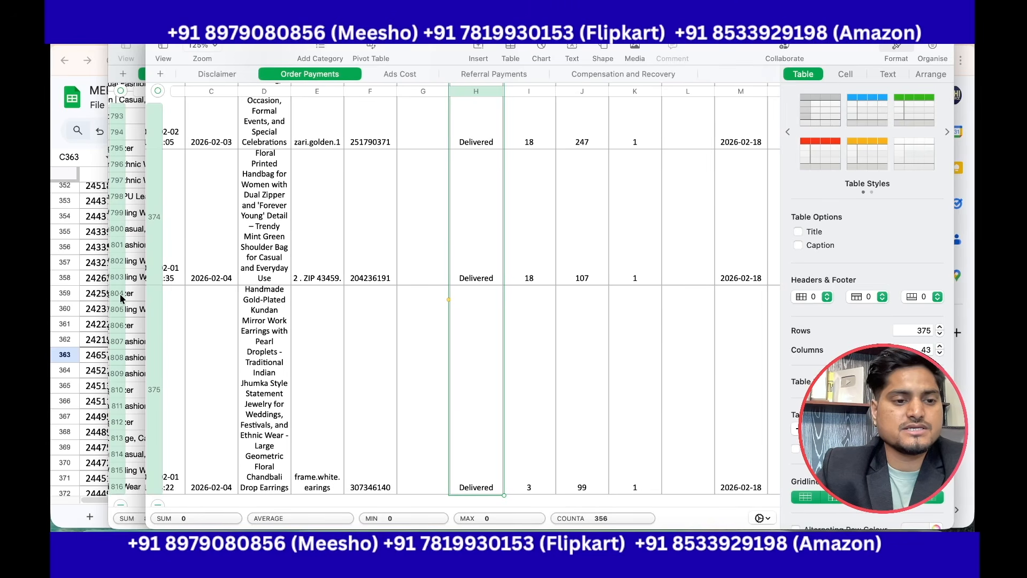
# Step: Paste the February order statuses into the Google Sheets PAYMENTS sheet starting at C363, and review the combined data from its last row up
pyautogui.press('super+Tab')
pyautogui.press('super+v')
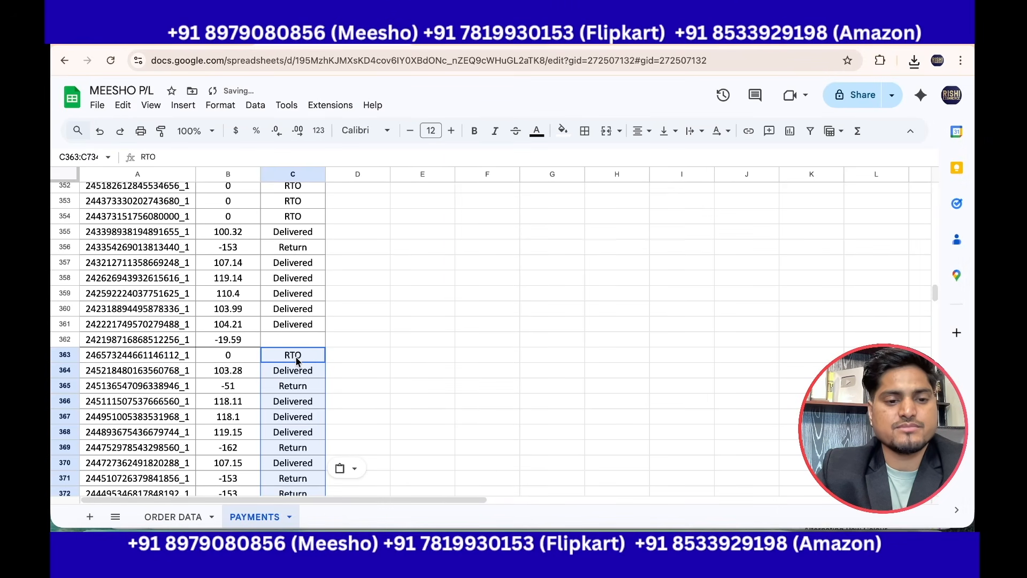
pyautogui.click(371, 373)
pyautogui.click(174, 421)
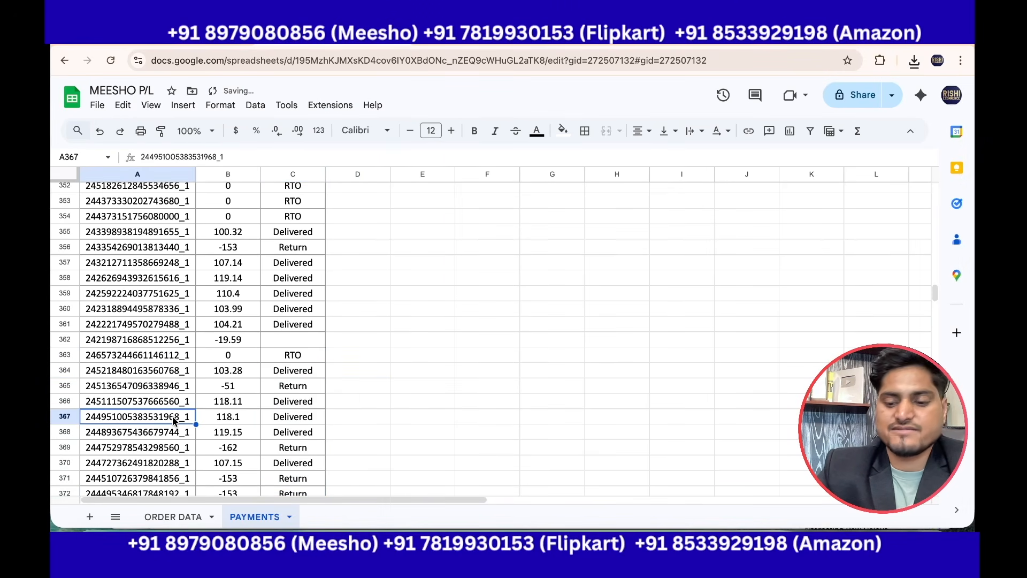
pyautogui.press('super+Down')
pyautogui.scroll(20, 246, 424)
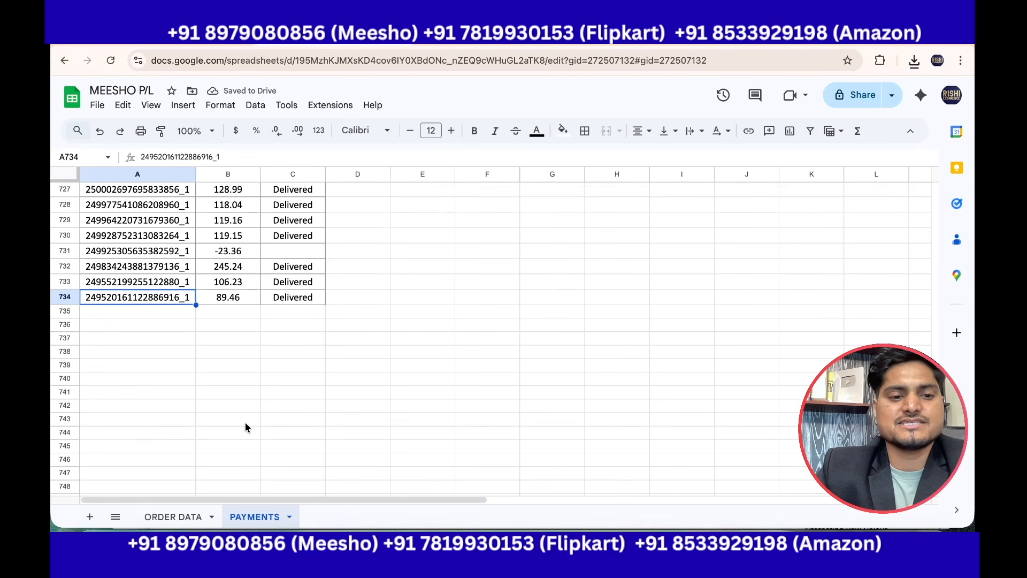
pyautogui.scroll(20, 245, 422)
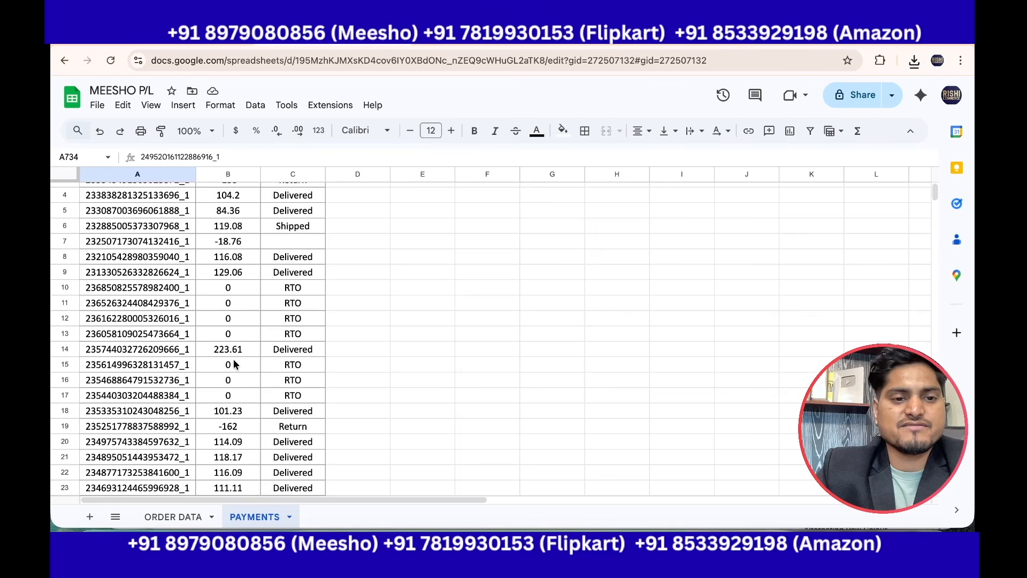
pyautogui.scroll(2, 232, 362)
# Step: Enter the header PAYEMNTS in D1 of the ORDER DATA sheet
pyautogui.click(172, 517)
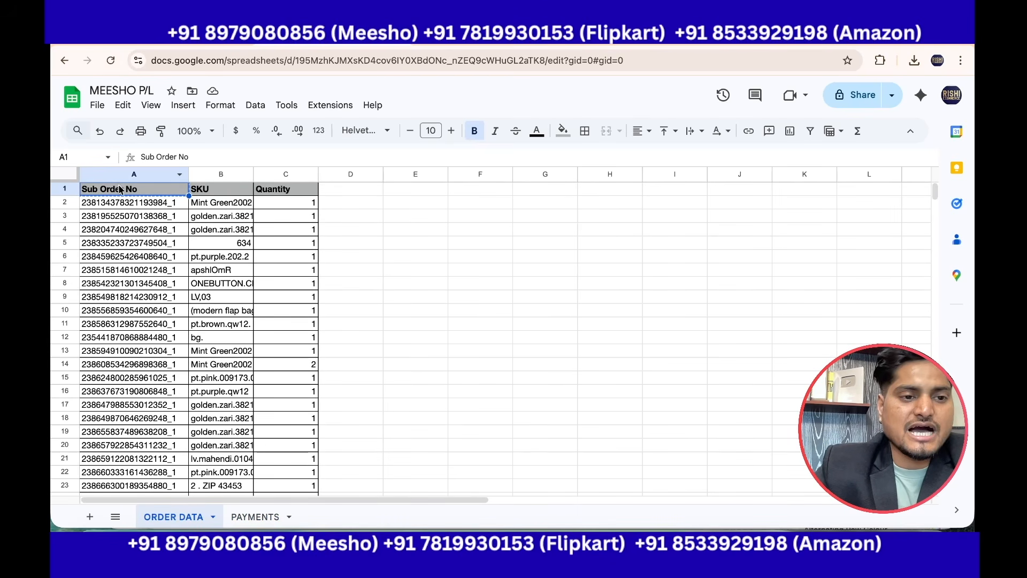
pyautogui.click(113, 205)
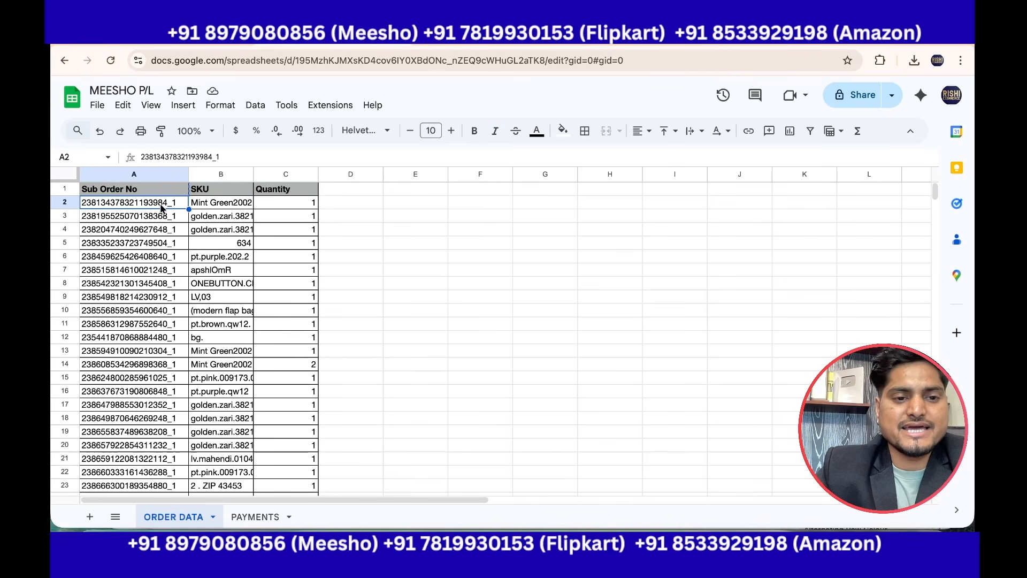
pyautogui.click(339, 188)
pyautogui.write('PAYEMNTS')
pyautogui.click(399, 214)
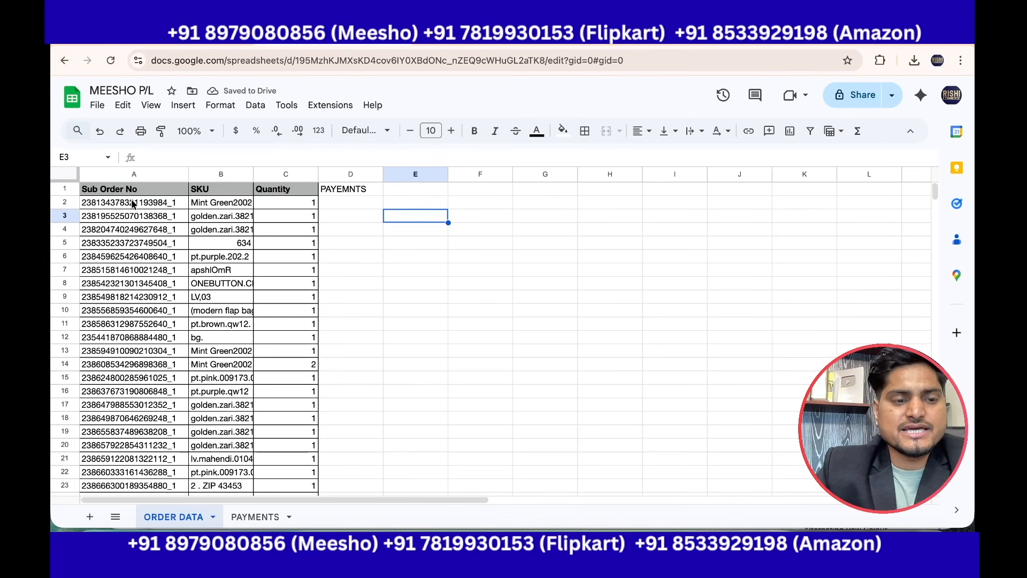
# Step: Compare the Sub Order No and payment columns of the ORDER DATA sheet with those of the PAYMENTS sheet, starting at row 2
pyautogui.click(111, 206)
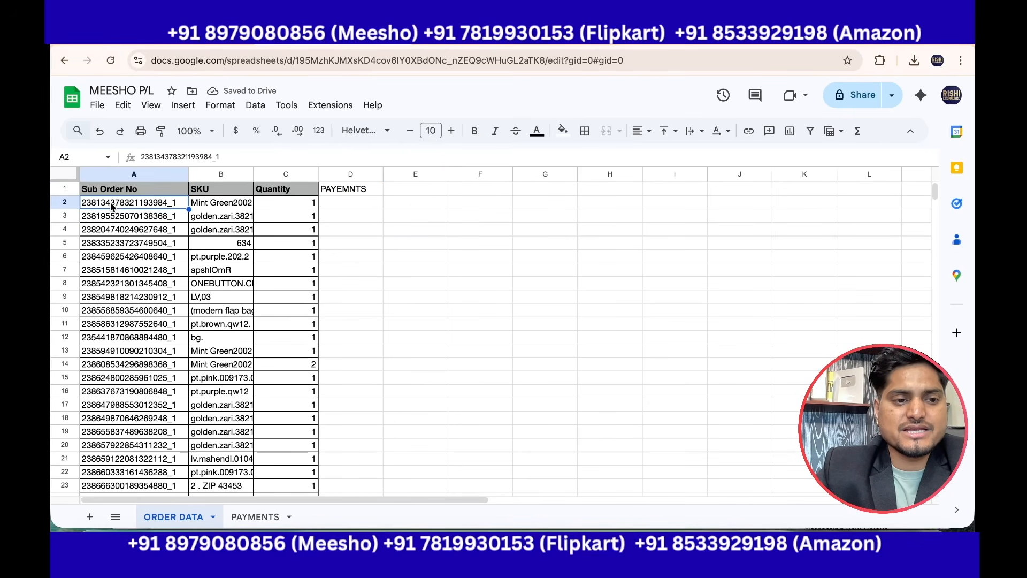
pyautogui.click(337, 205)
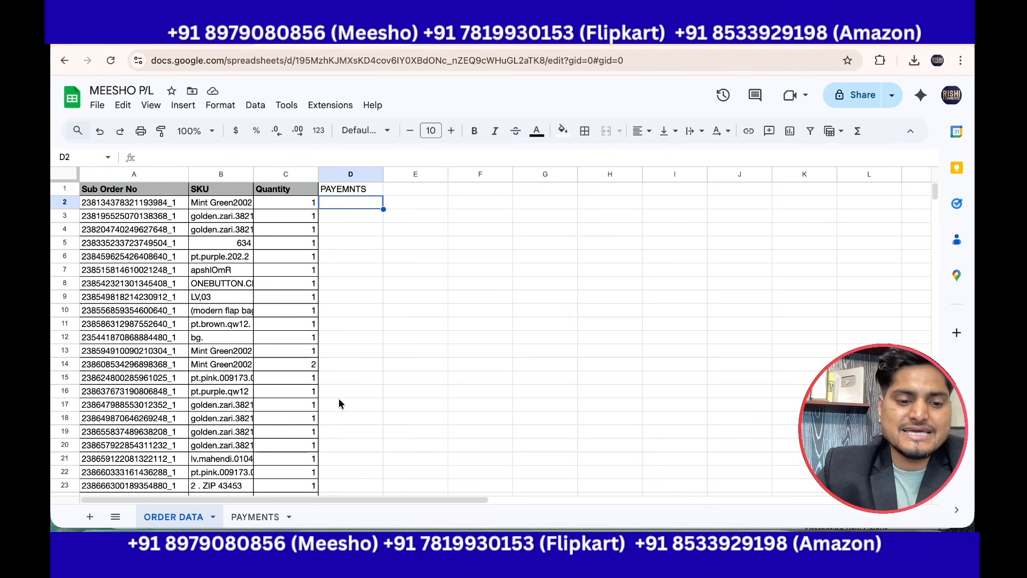
pyautogui.click(255, 517)
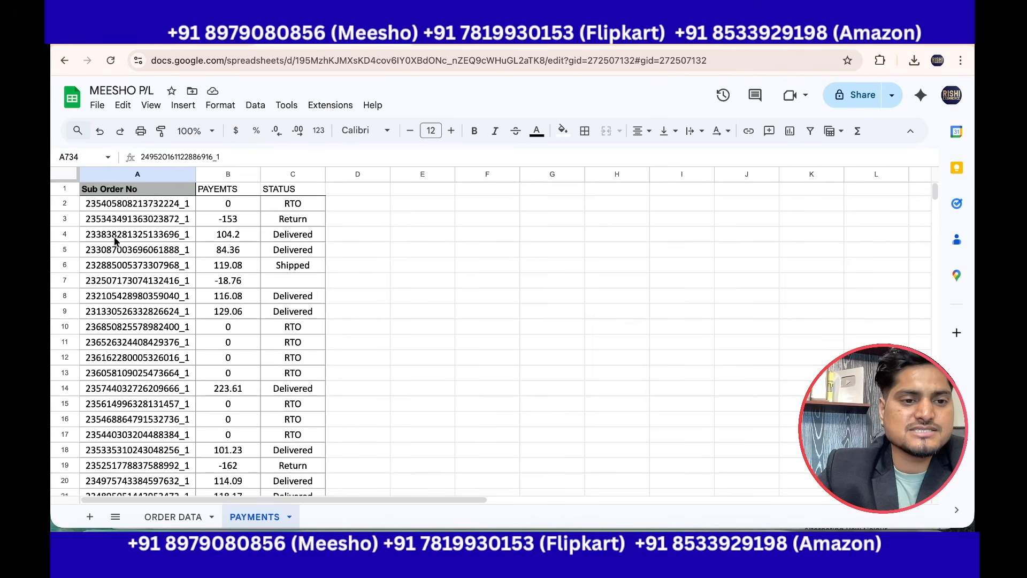
pyautogui.click(140, 206)
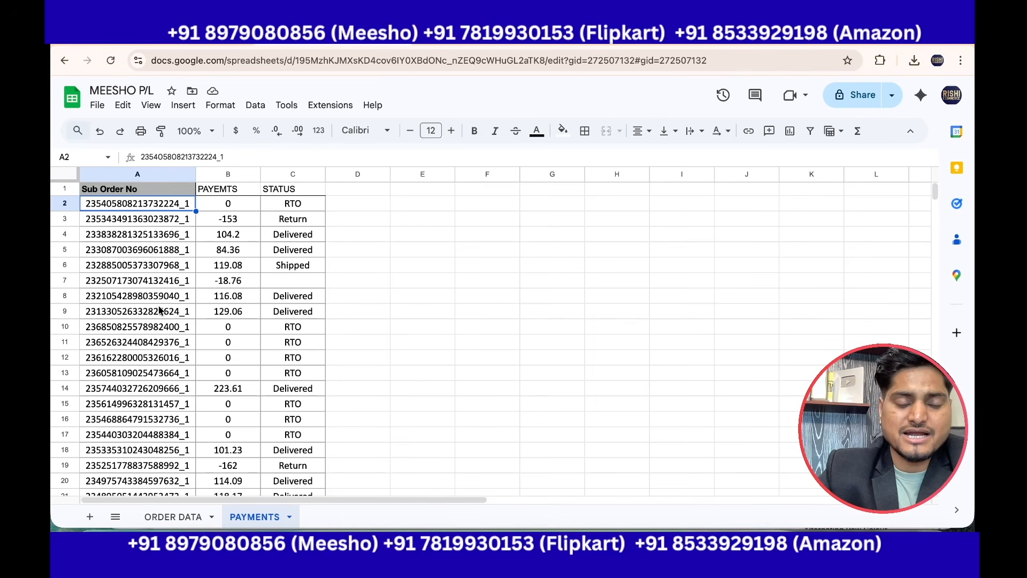
# Step: Review the PAYMENTS data, and insert a pivot table on a new sheet using the whole PAYMENTS sheet as its source
pyautogui.scroll(-3, 159, 312)
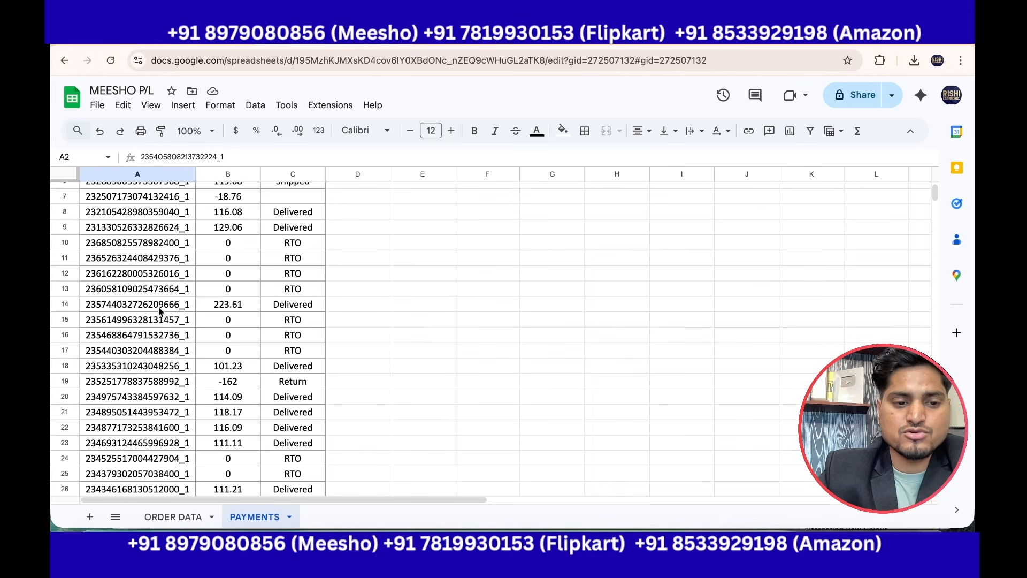
pyautogui.scroll(-3, 160, 311)
pyautogui.click(169, 377)
pyautogui.scroll(6, 169, 383)
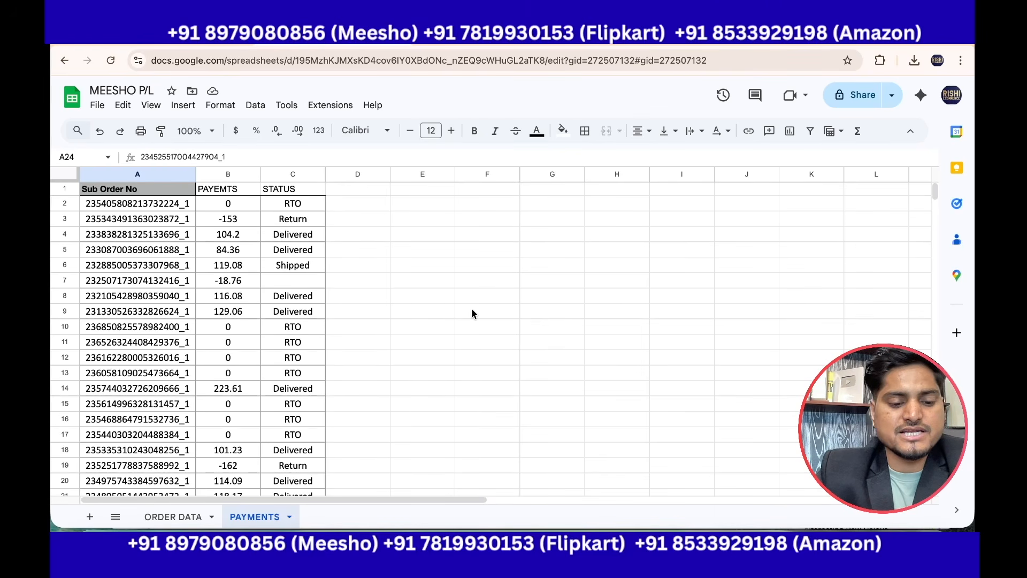
pyautogui.hotkey('ctrl', 'a')
pyautogui.hotkey('ctrl', 'a')
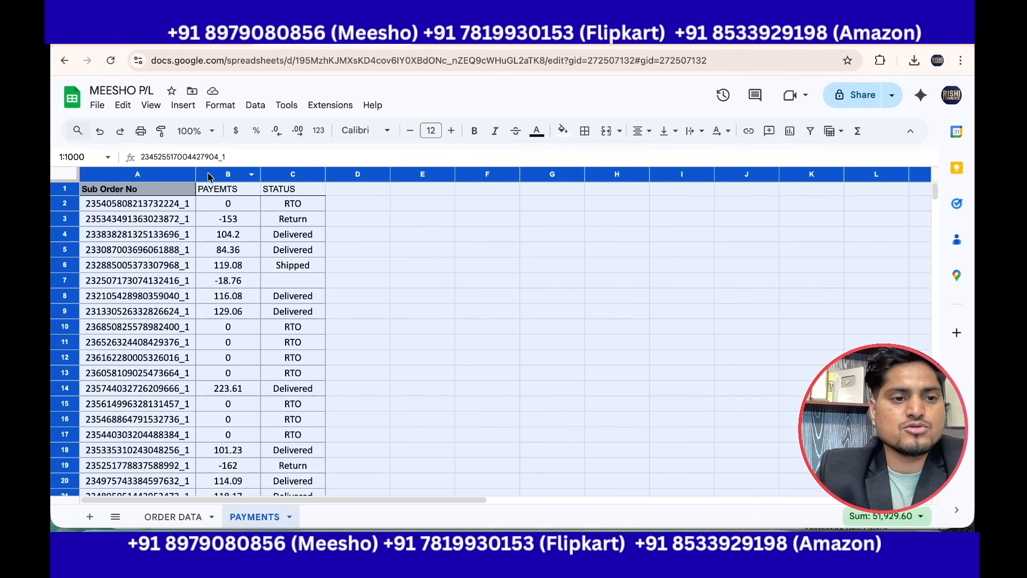
pyautogui.click(185, 111)
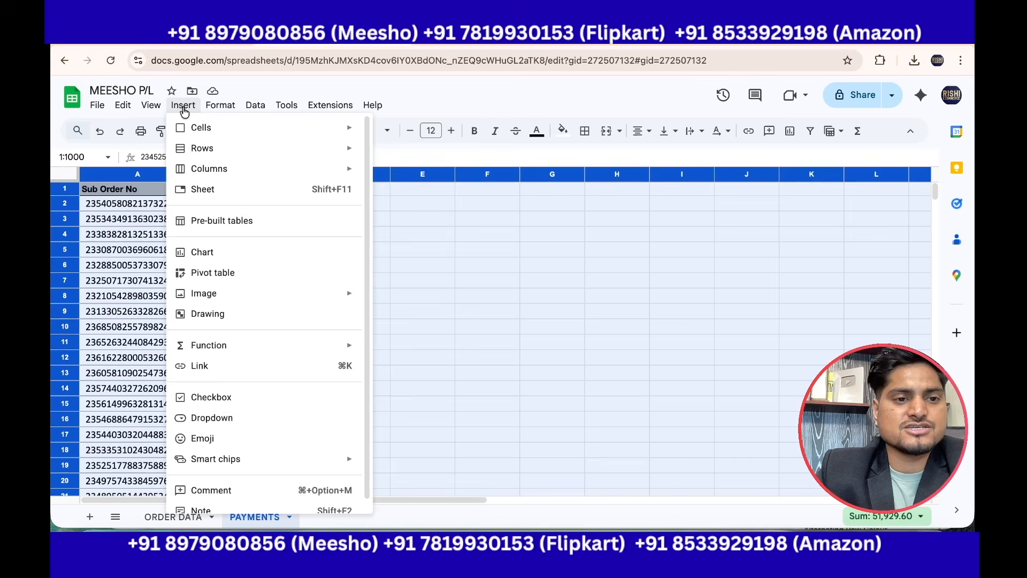
pyautogui.click(212, 274)
pyautogui.click(572, 383)
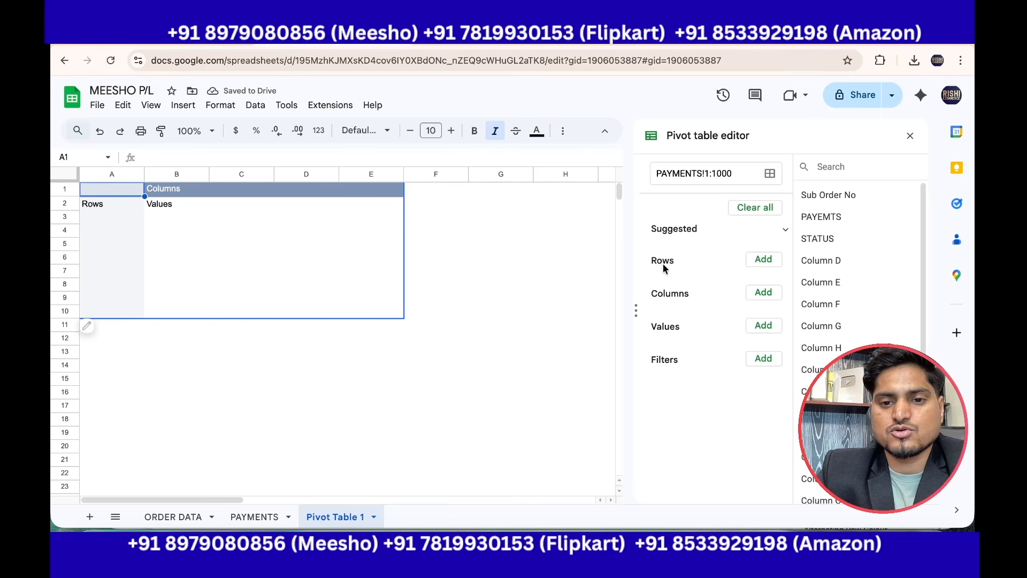
# Step: Set Sub Order No as the pivot table's rows and PAYEMTS, summarized by SUM, as its values
pyautogui.click(764, 260)
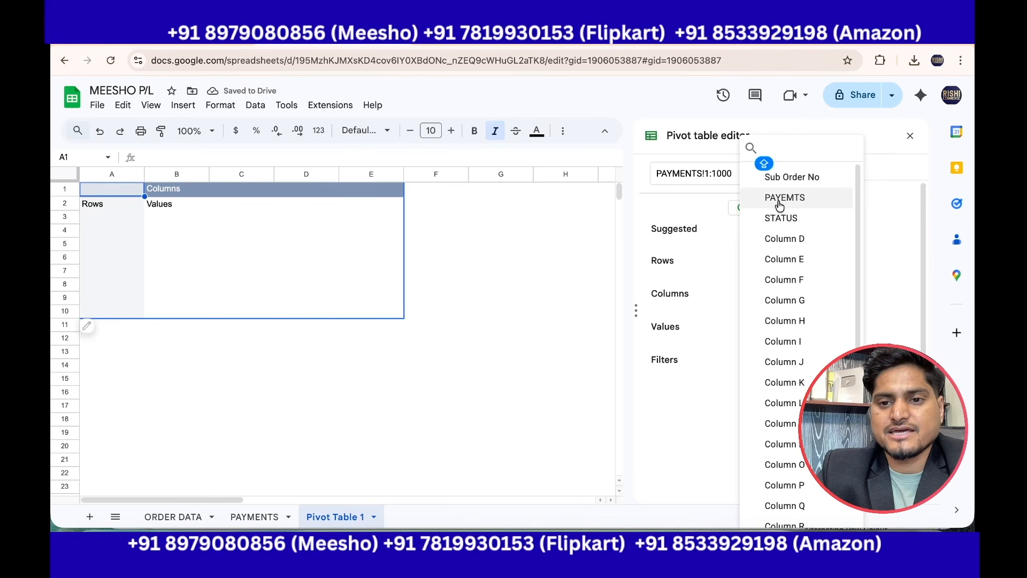
pyautogui.click(782, 181)
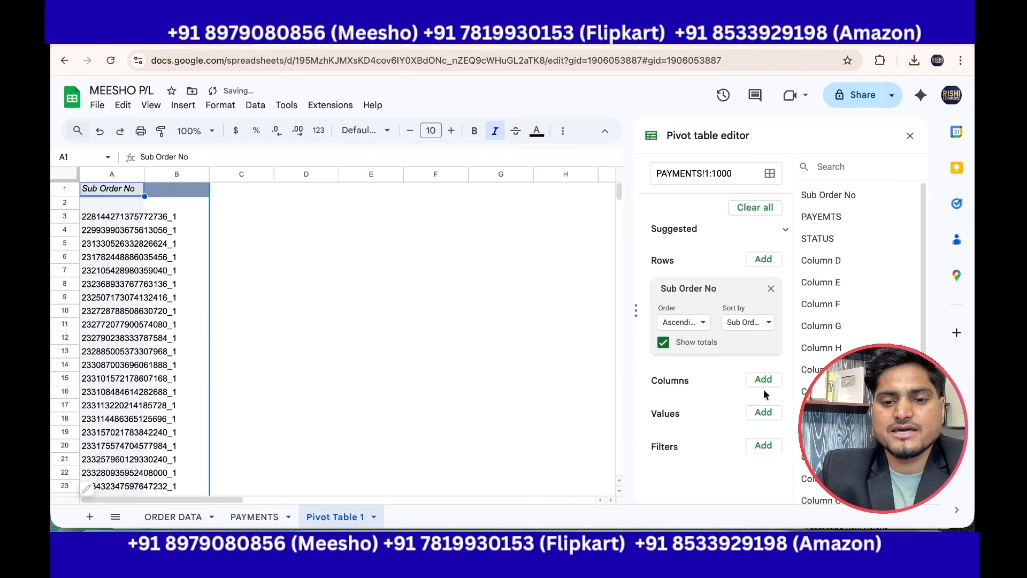
pyautogui.click(763, 412)
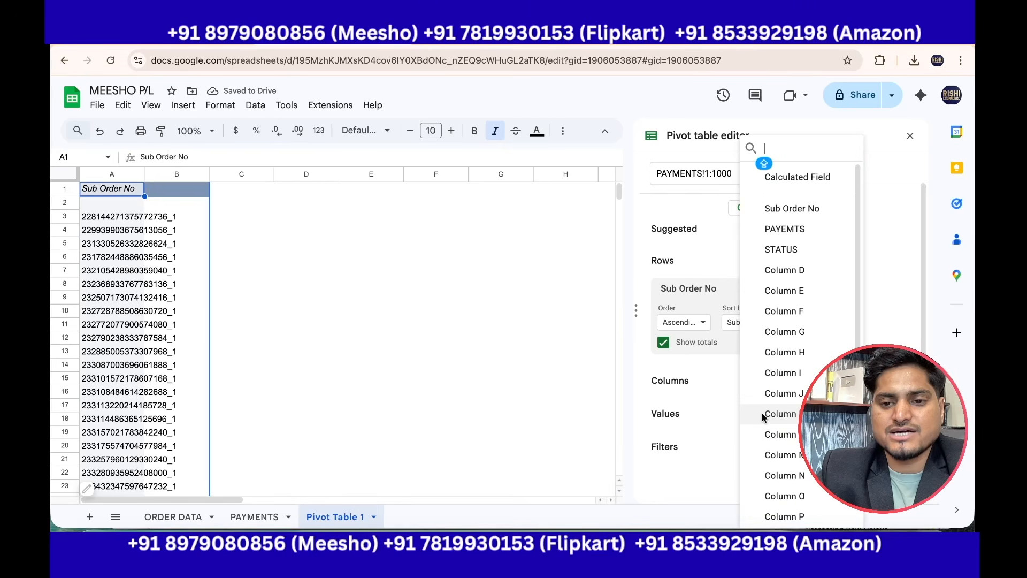
pyautogui.click(782, 229)
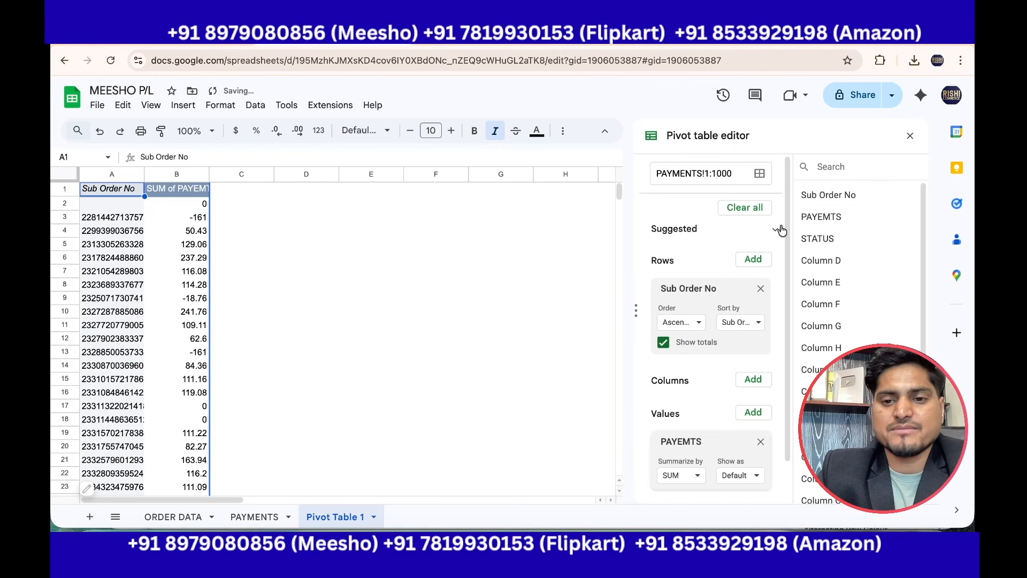
# Step: Count the pivot table's Sub Order No entries from A3 down, leaving out the Grand Total row
pyautogui.click(137, 221)
pyautogui.scroll(-1, 166, 340)
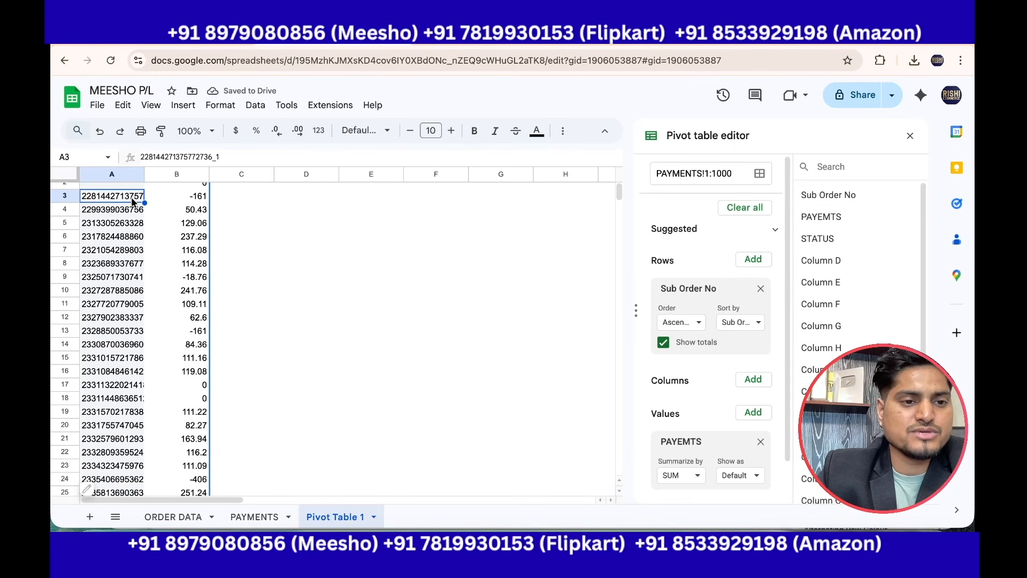
pyautogui.moveTo(128, 209); pyautogui.dragTo(188, 229)
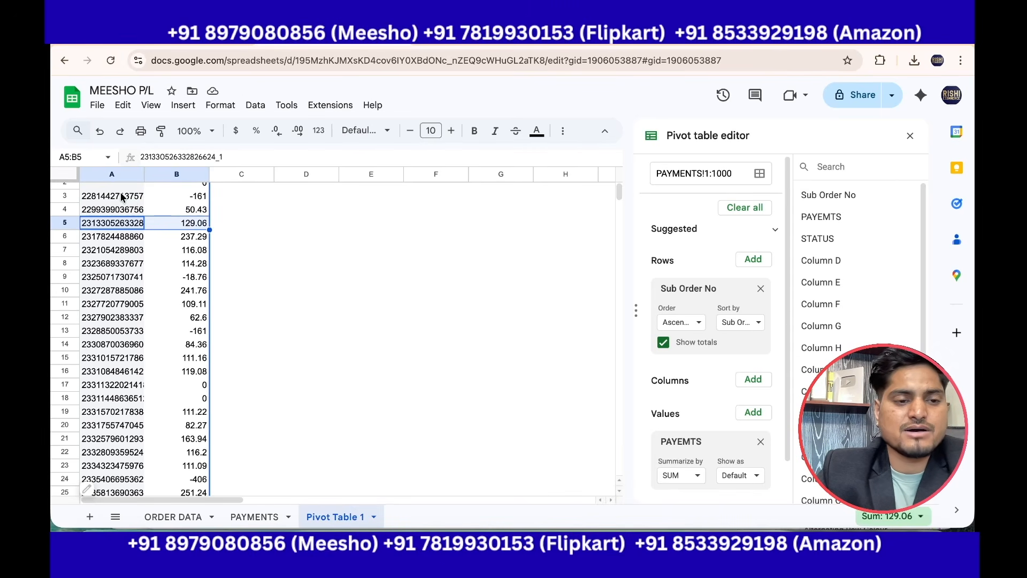
pyautogui.click(122, 197)
pyautogui.hotkey('ctrl', 'shift', 'Down')
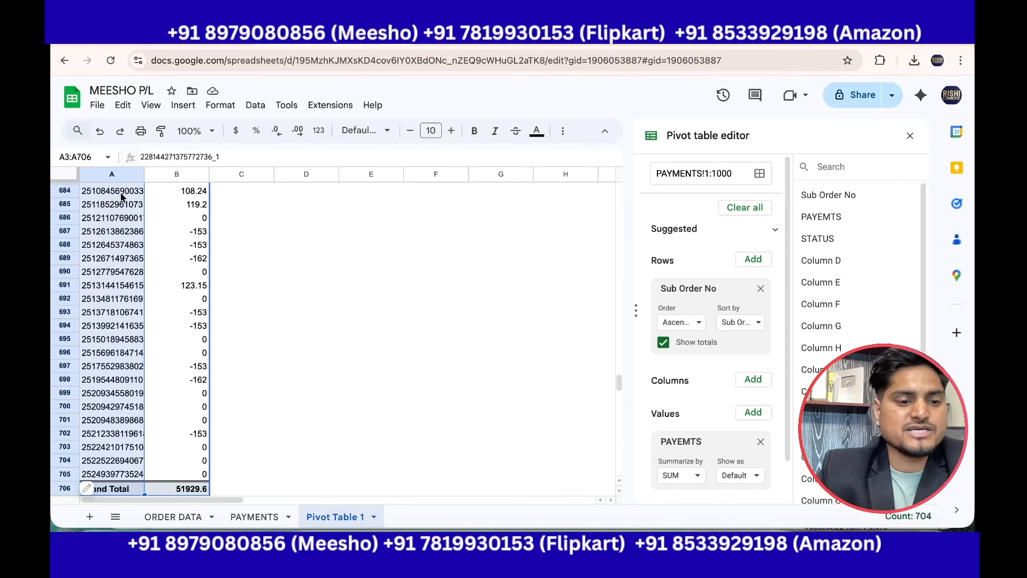
pyautogui.hotkey('shift', 'Up')
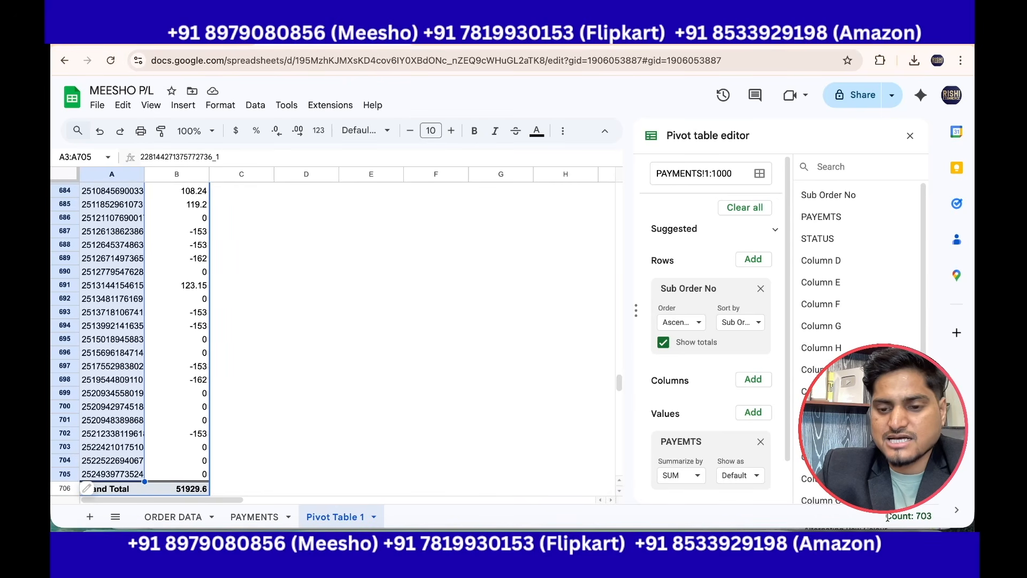
pyautogui.moveTo(888, 518); pyautogui.dragTo(949, 521)
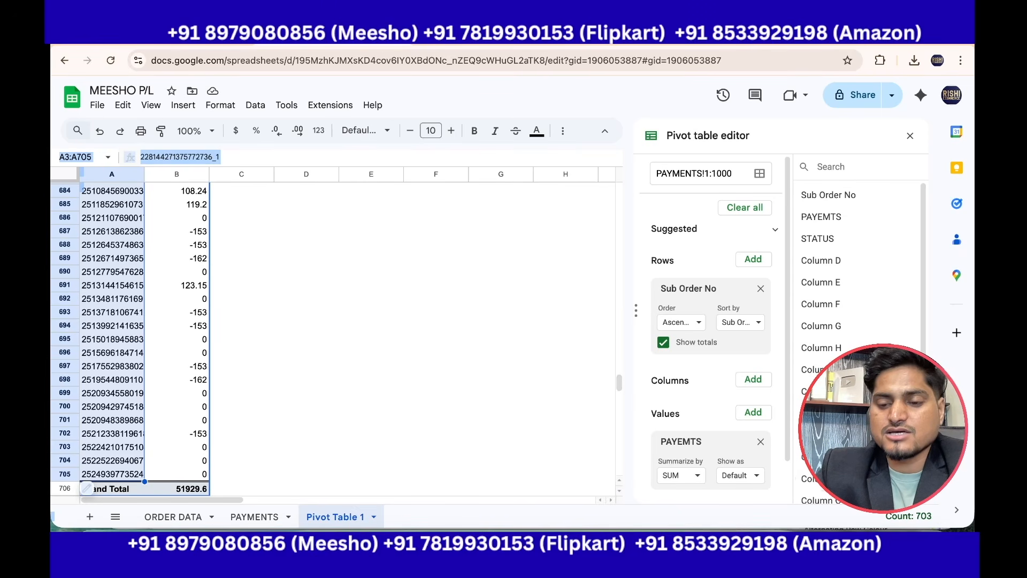
# Step: Count the Sub Order No entries in the PAYMENTS sheet from A2 down for comparison, and return to the start of the pivot table
pyautogui.click(251, 517)
pyautogui.click(121, 209)
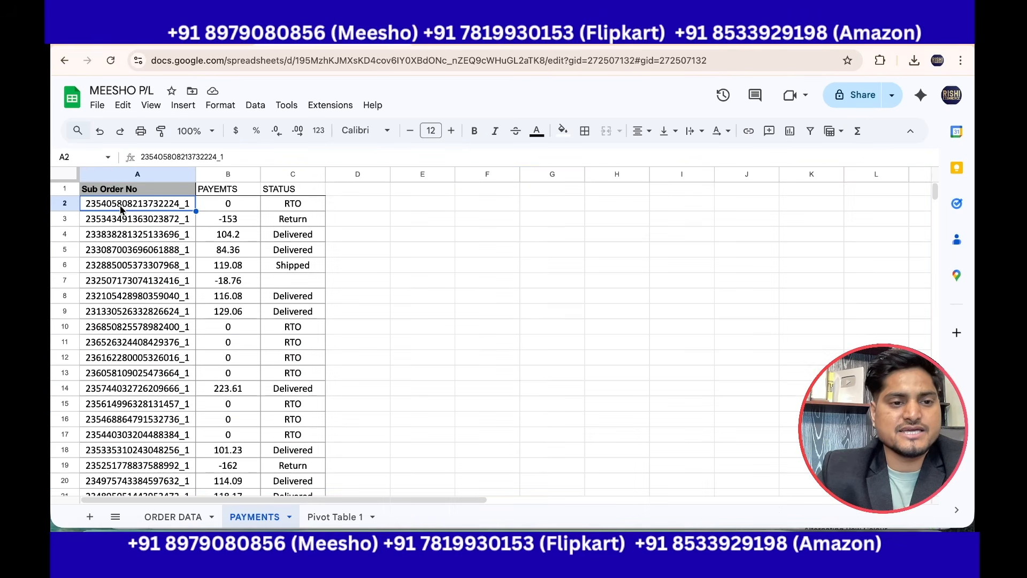
pyautogui.hotkey('ctrl', 'shift', 'Down')
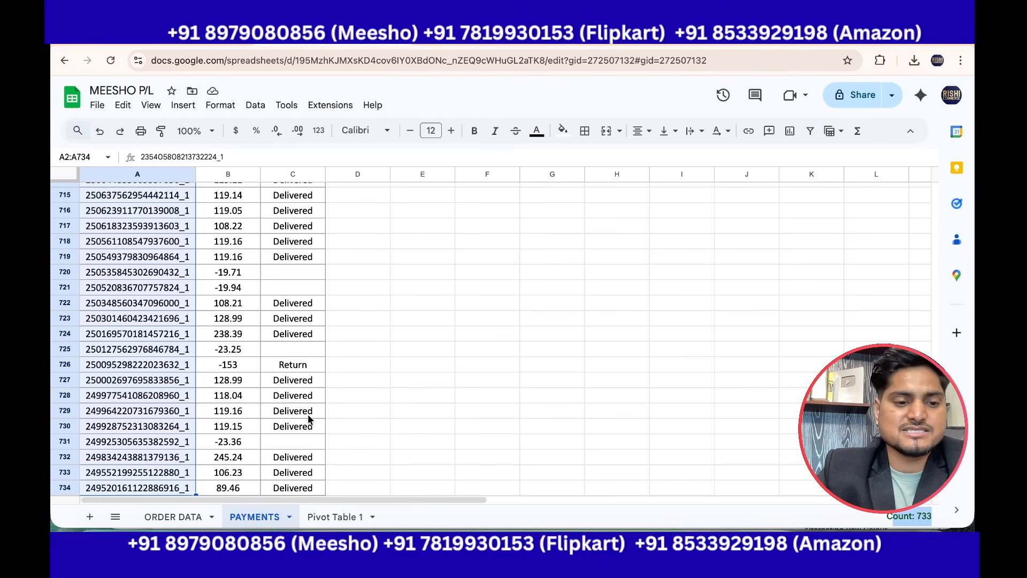
pyautogui.click(341, 515)
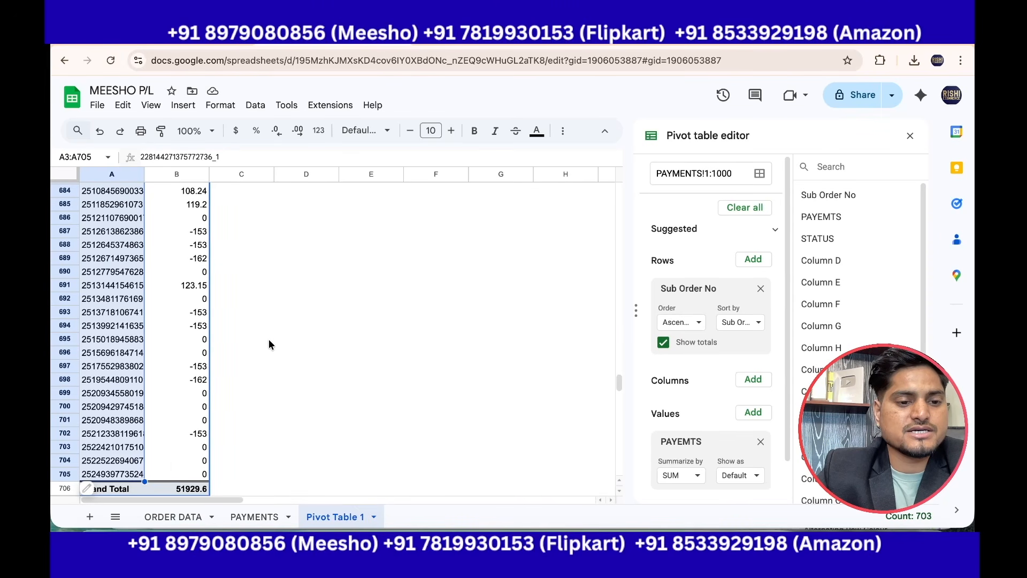
pyautogui.click(246, 329)
pyautogui.click(147, 322)
pyautogui.click(103, 328)
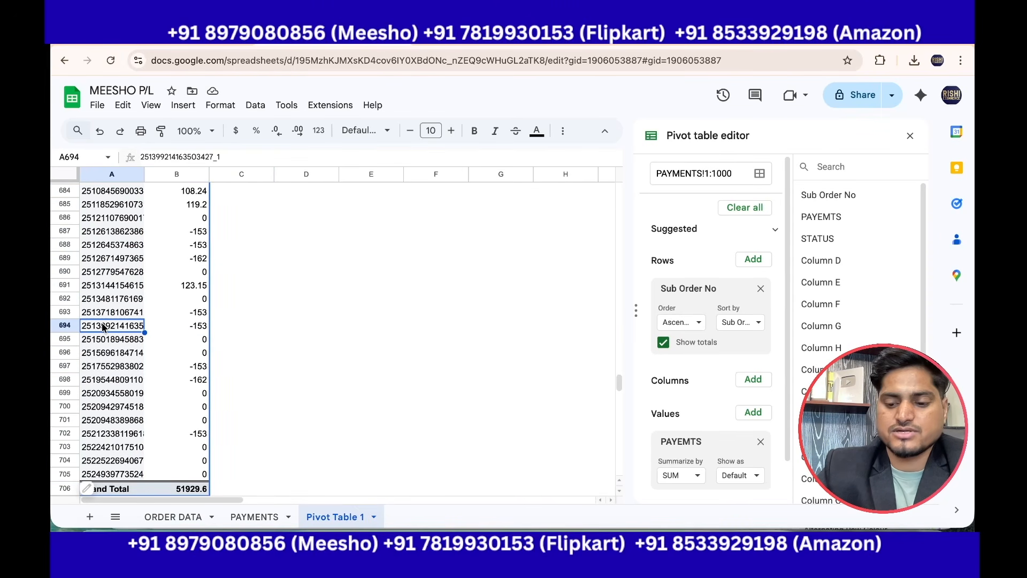
pyautogui.hotkey('ctrl', 'Up')
pyautogui.scroll(1, 229, 293)
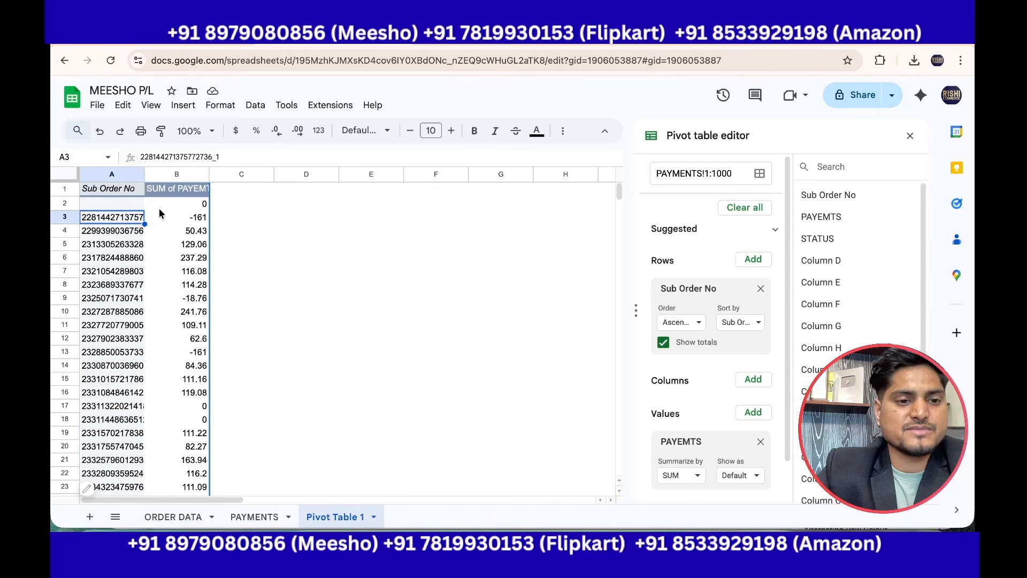
# Step: Enter the formula =VLOOKUP(A2,'Pivot Table 1'!A:B,2,0) in D2 of the ORDER DATA sheet
pyautogui.click(170, 518)
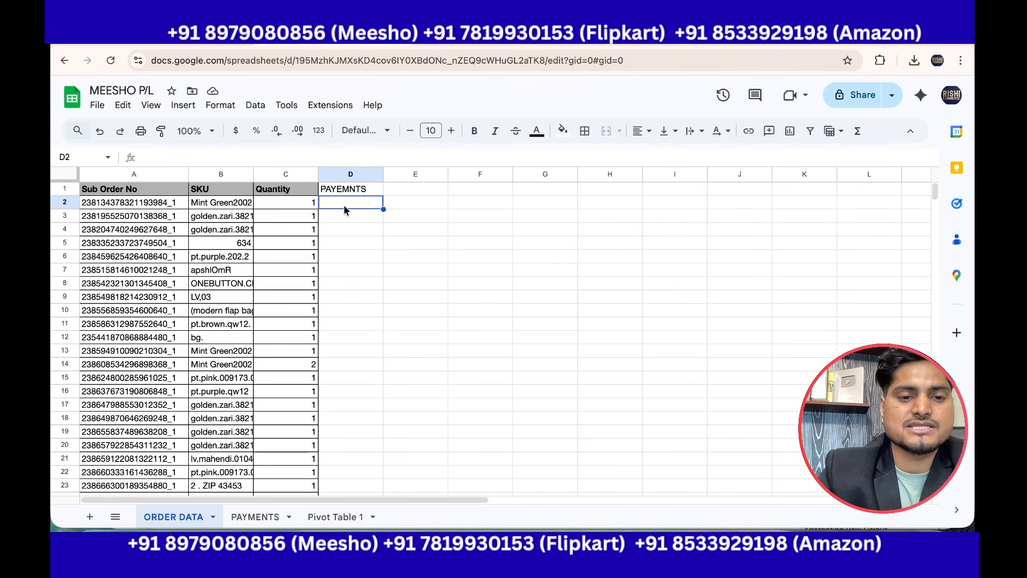
pyautogui.write('=VL')
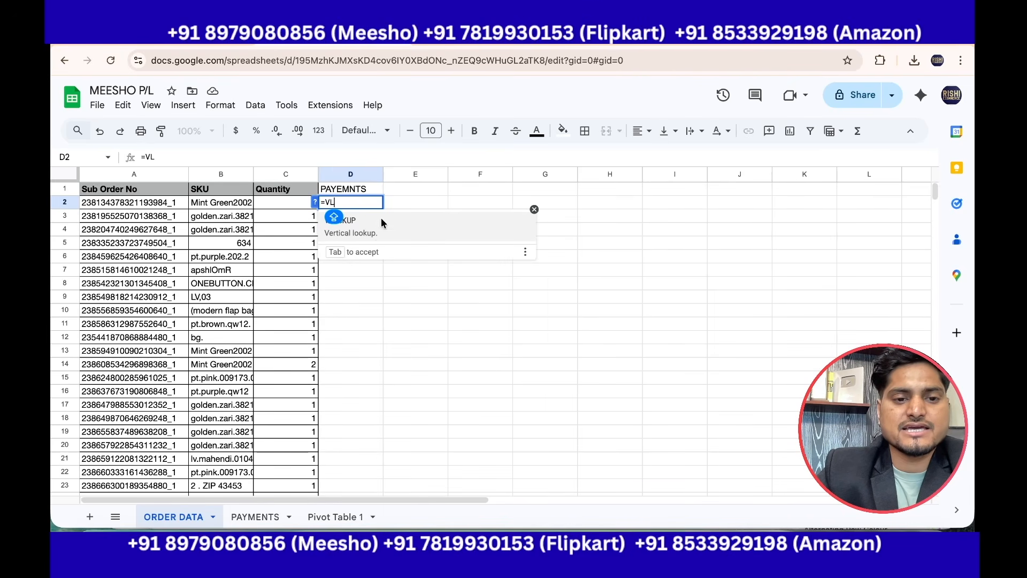
pyautogui.click(354, 230)
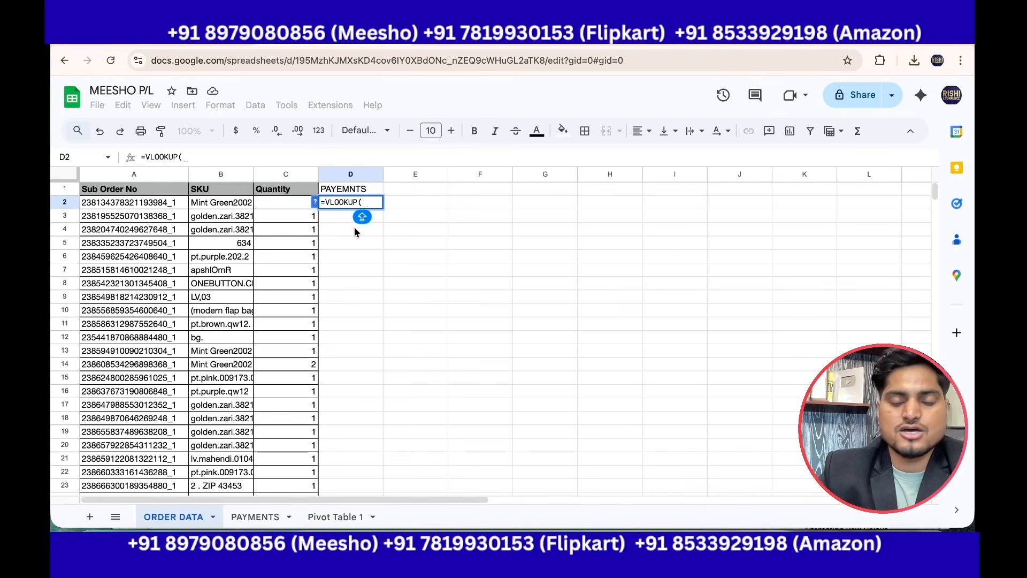
pyautogui.press('Left')
pyautogui.press('Left')
pyautogui.press('Left')
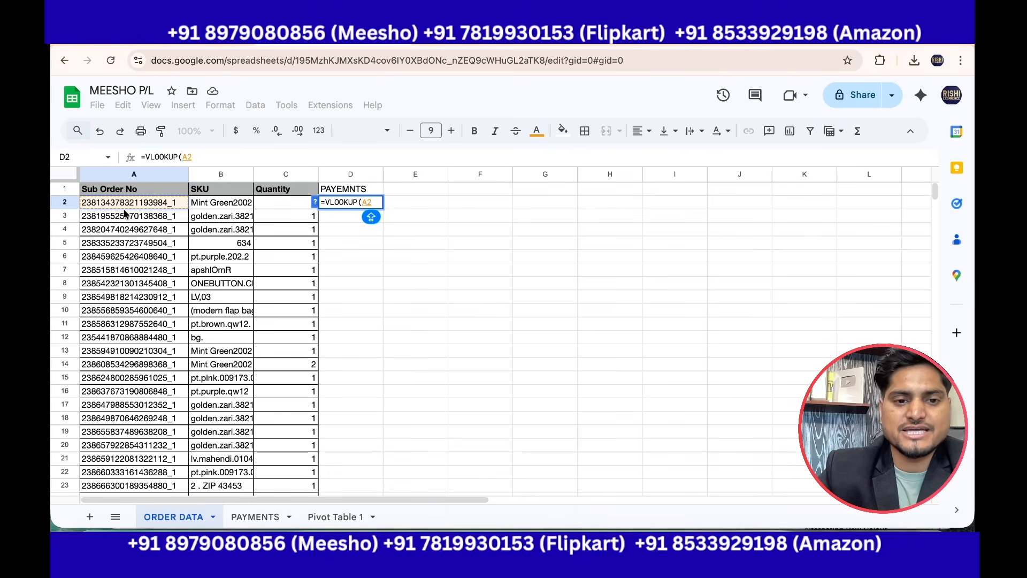
pyautogui.write(',')
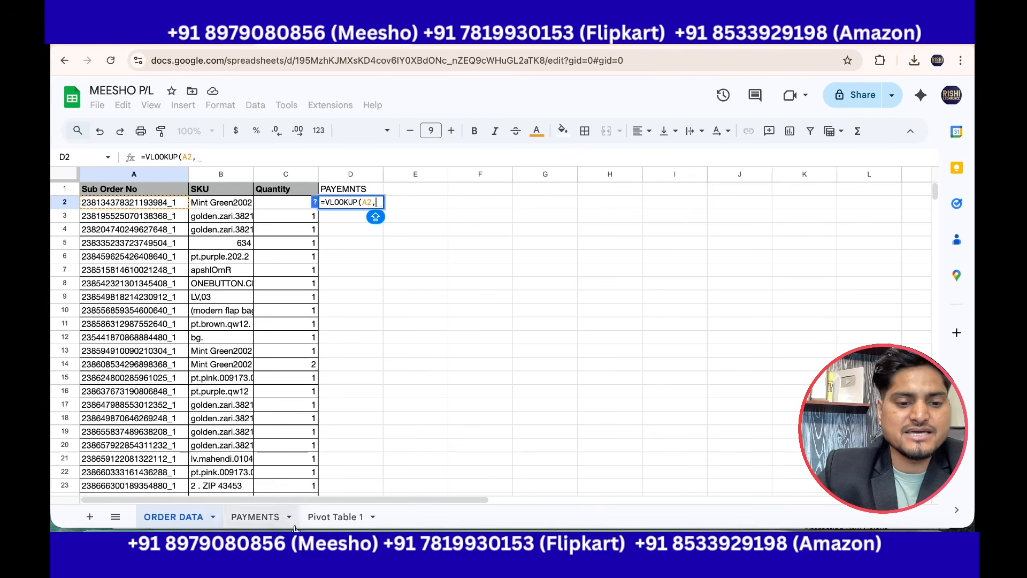
pyautogui.click(338, 516)
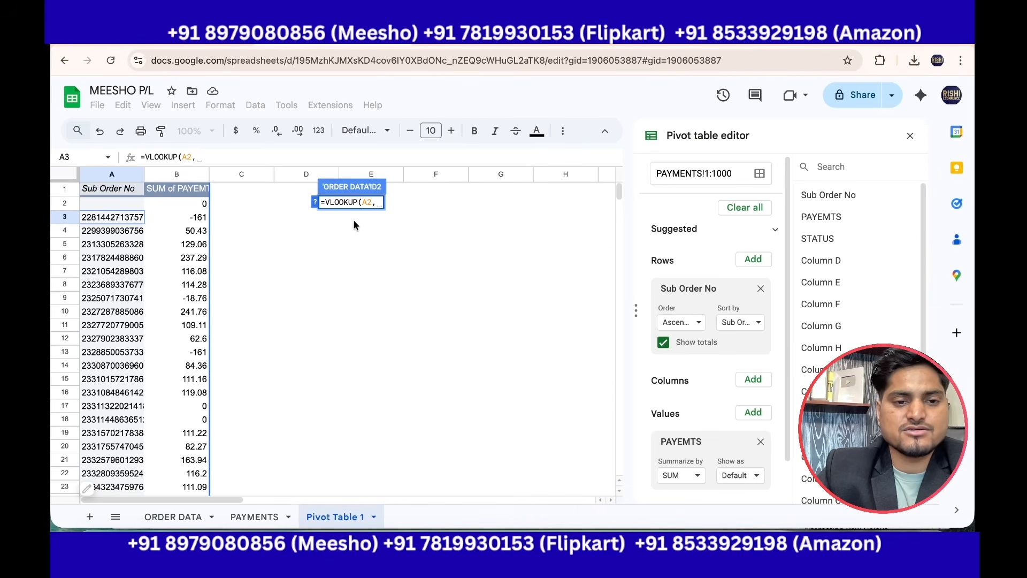
pyautogui.moveTo(116, 177); pyautogui.dragTo(177, 181)
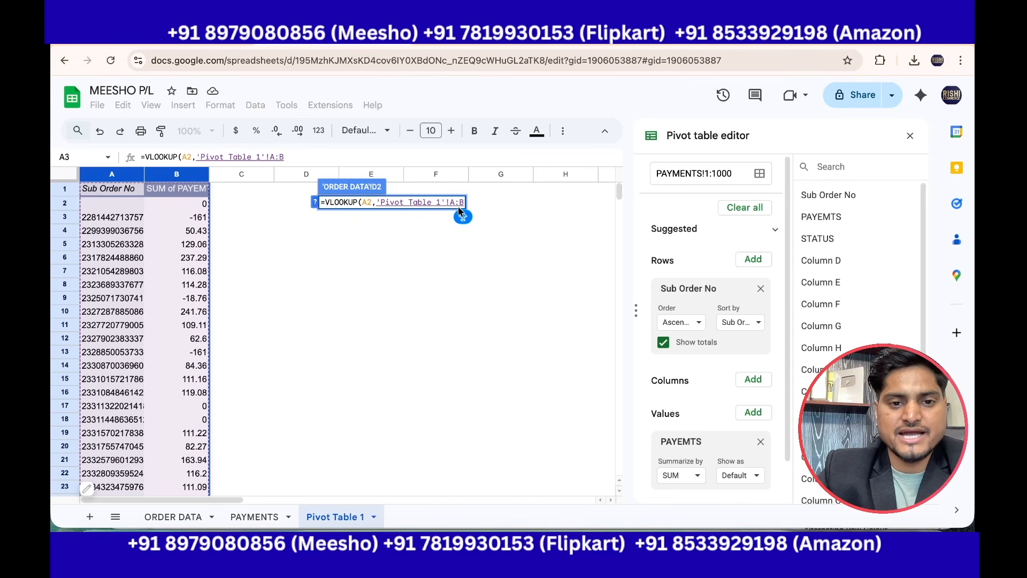
pyautogui.write(',')
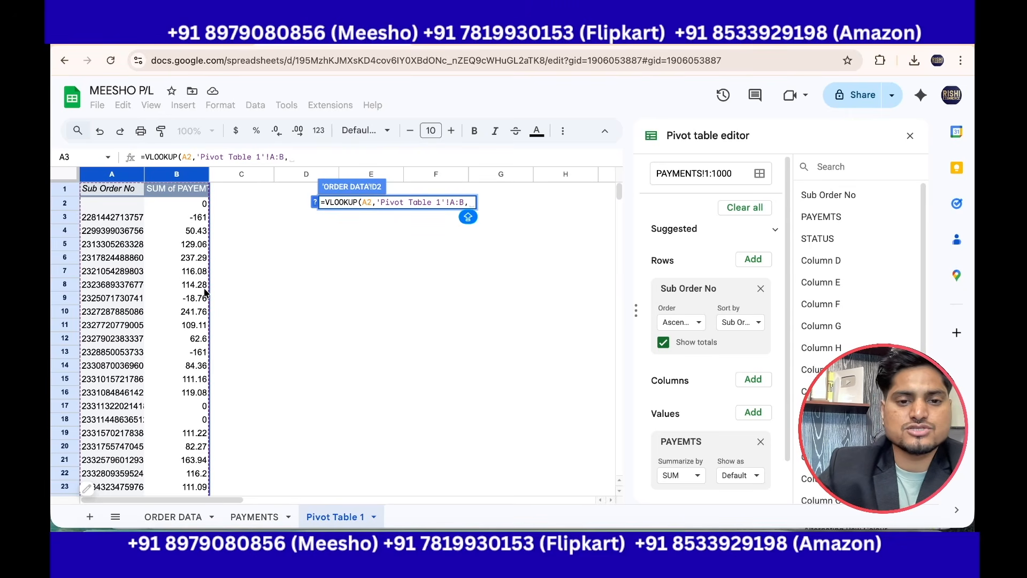
pyautogui.write('2,')
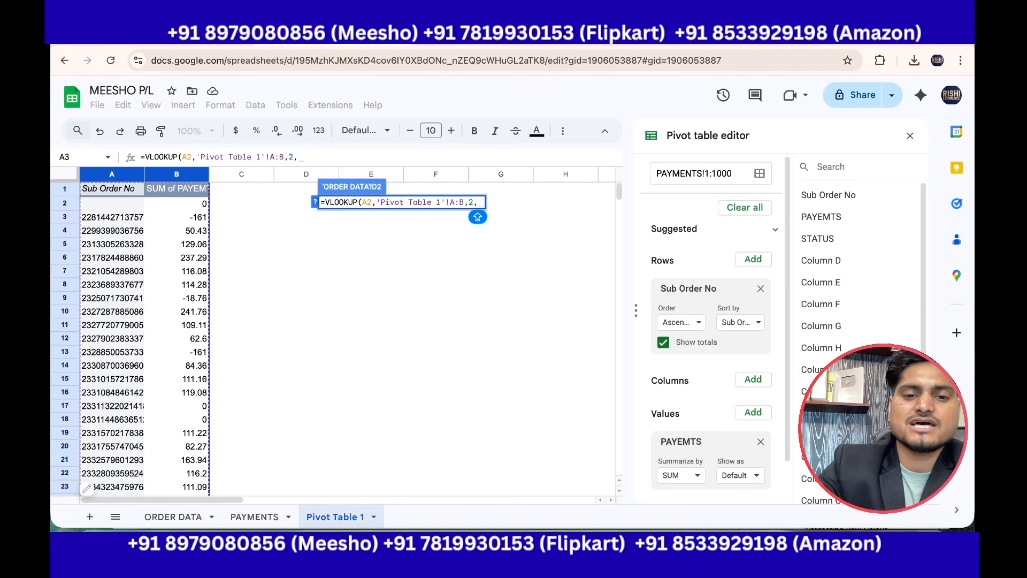
pyautogui.write('0)')
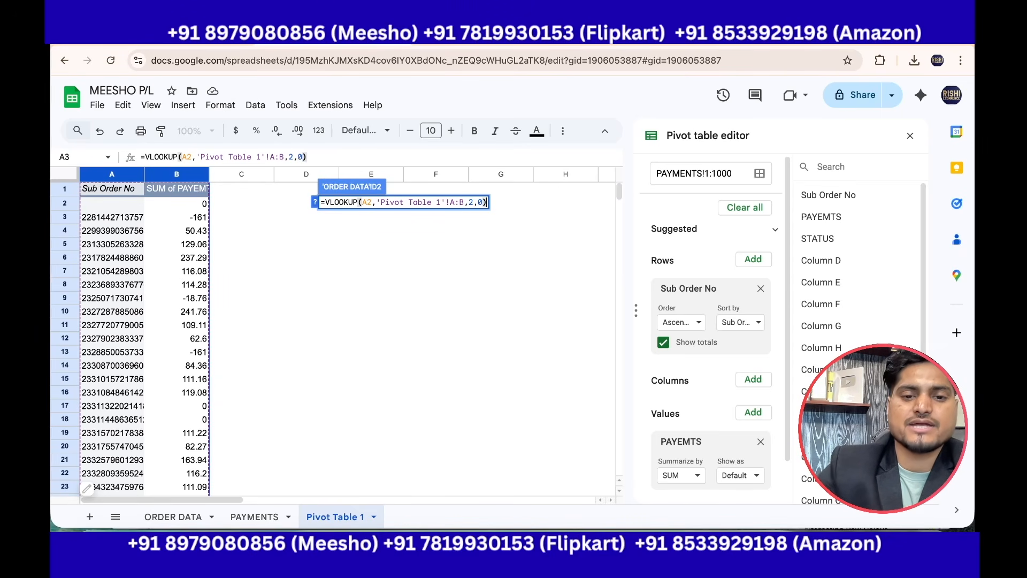
pyautogui.press('Return')
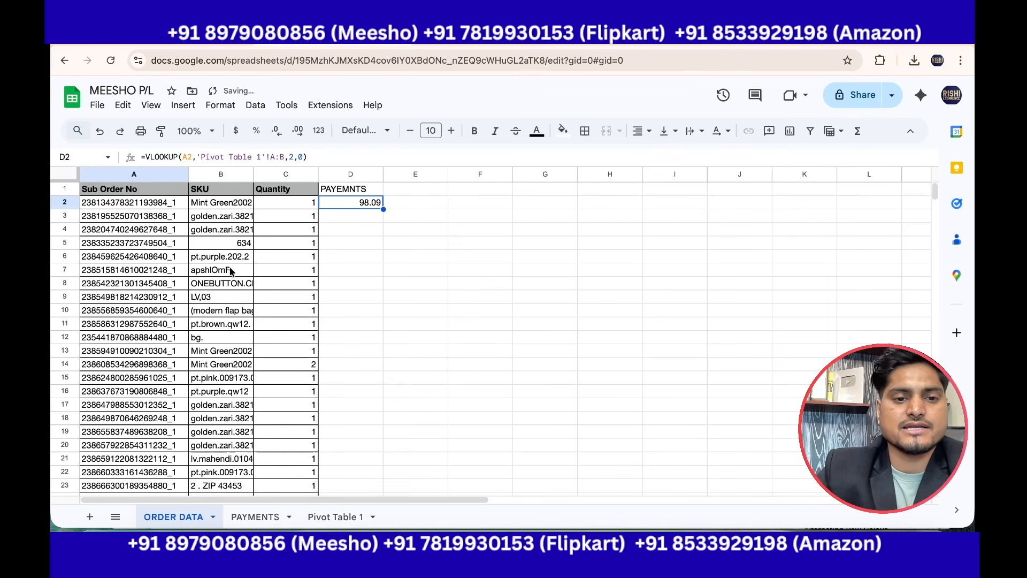
# Step: Check the Sub Order No, SKU and looked-up payment in row 2 of the ORDER DATA sheet
pyautogui.click(408, 221)
pyautogui.click(164, 206)
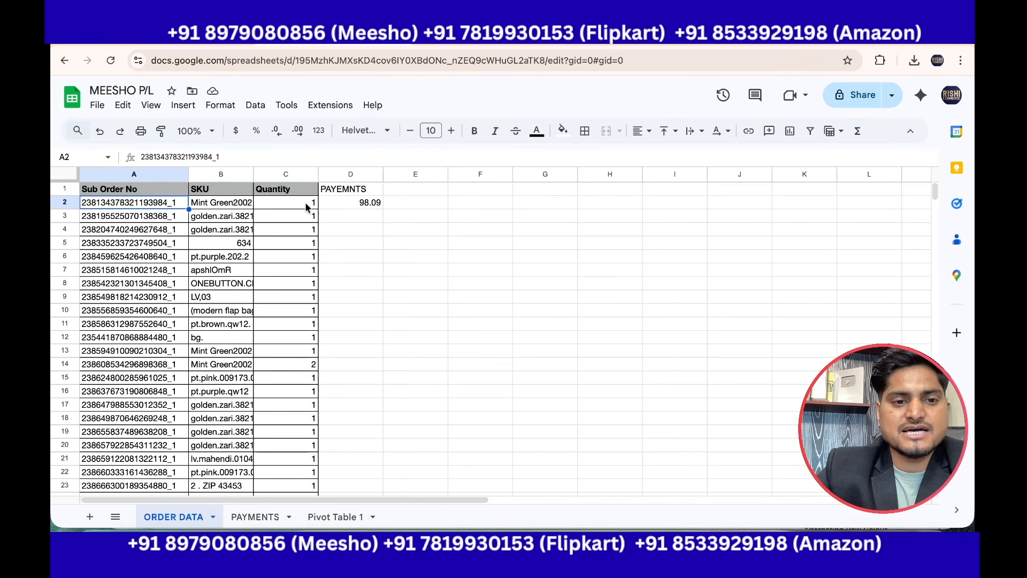
pyautogui.click(238, 206)
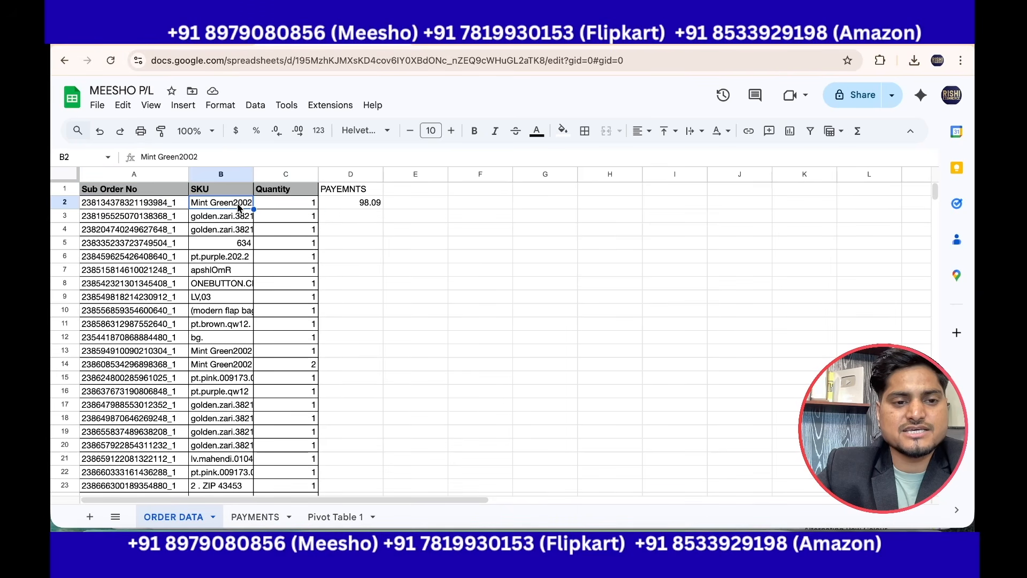
pyautogui.click(362, 208)
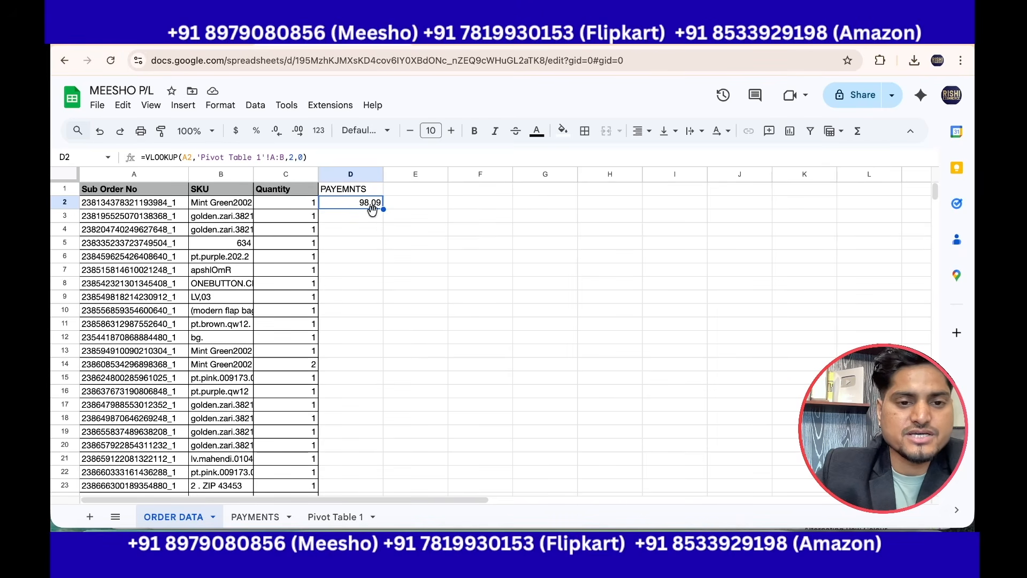
# Step: Copy the VLOOKUP formula from D2 of the ORDER DATA sheet into D3:D816
pyautogui.click(370, 218)
pyautogui.click(361, 205)
pyautogui.hotkey('ctrl', 'c')
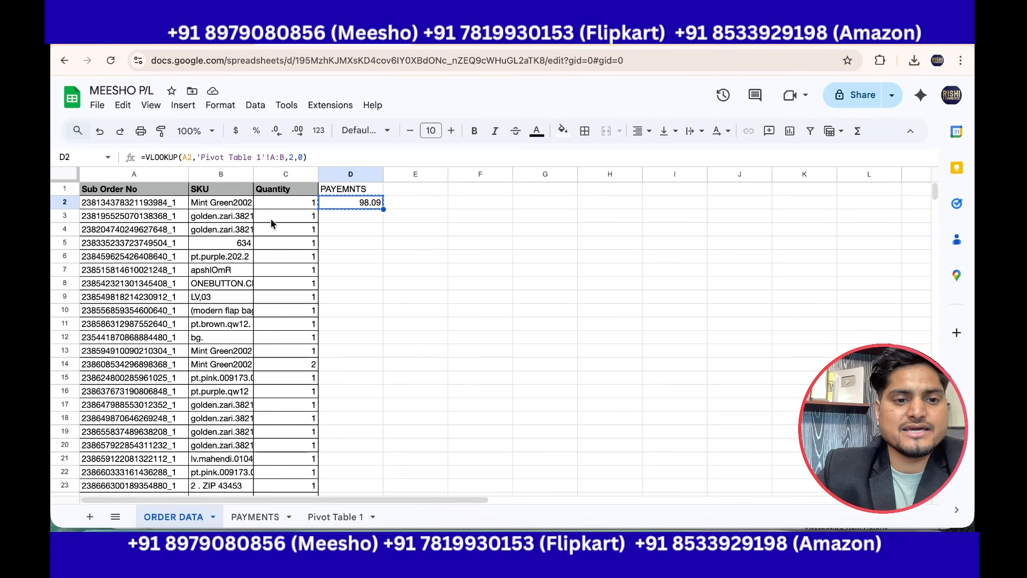
pyautogui.click(153, 219)
pyautogui.hotkey('ctrl', 'Down')
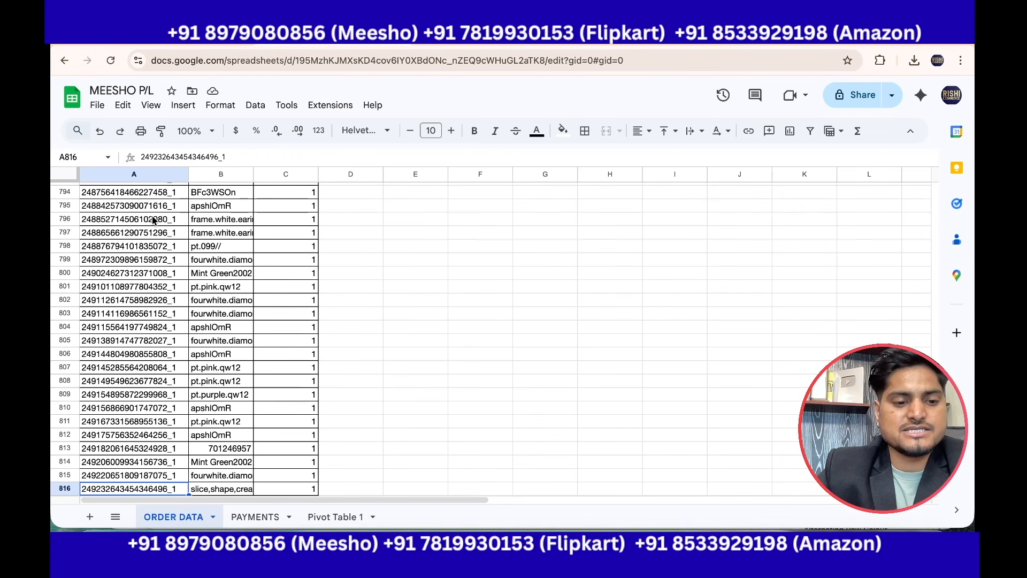
pyautogui.press('Right')
pyautogui.press('Right')
pyautogui.press('Right')
pyautogui.press('Down')
pyautogui.press('Up')
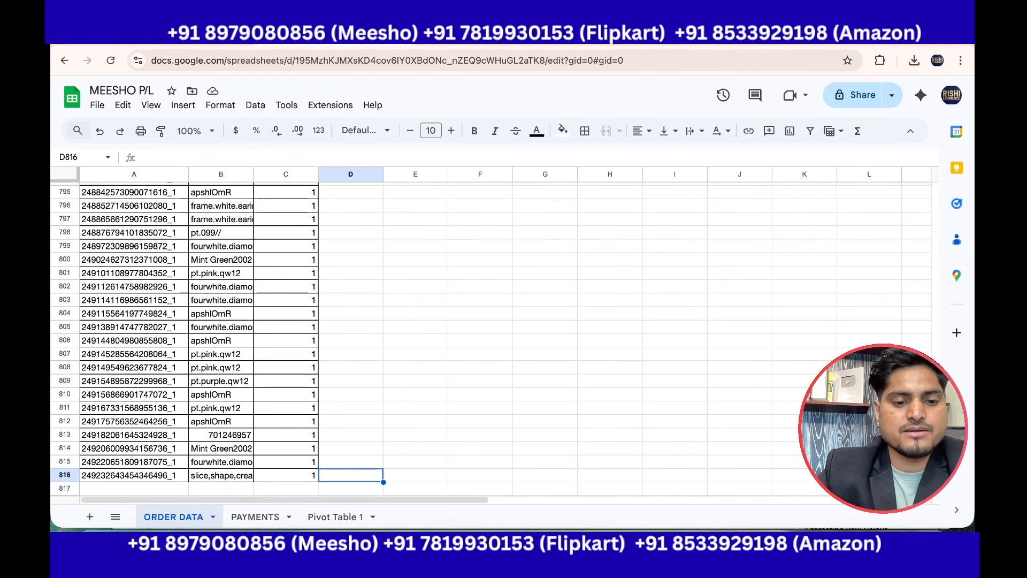
pyautogui.hotkey('ctrl', 'shift', 'Up')
pyautogui.hotkey('shift', 'Down')
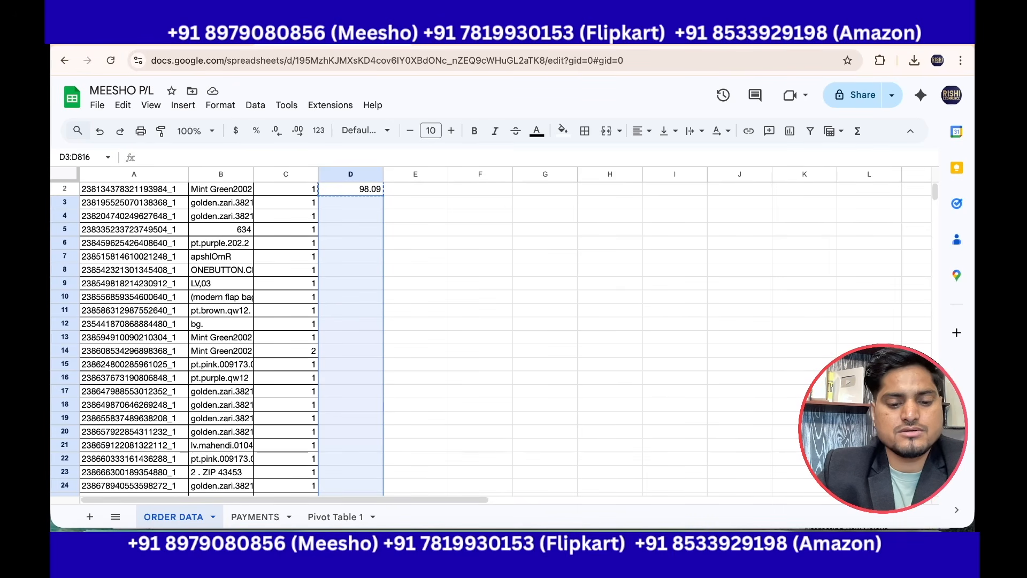
pyautogui.hotkey('ctrl', 'v')
pyautogui.click(426, 394)
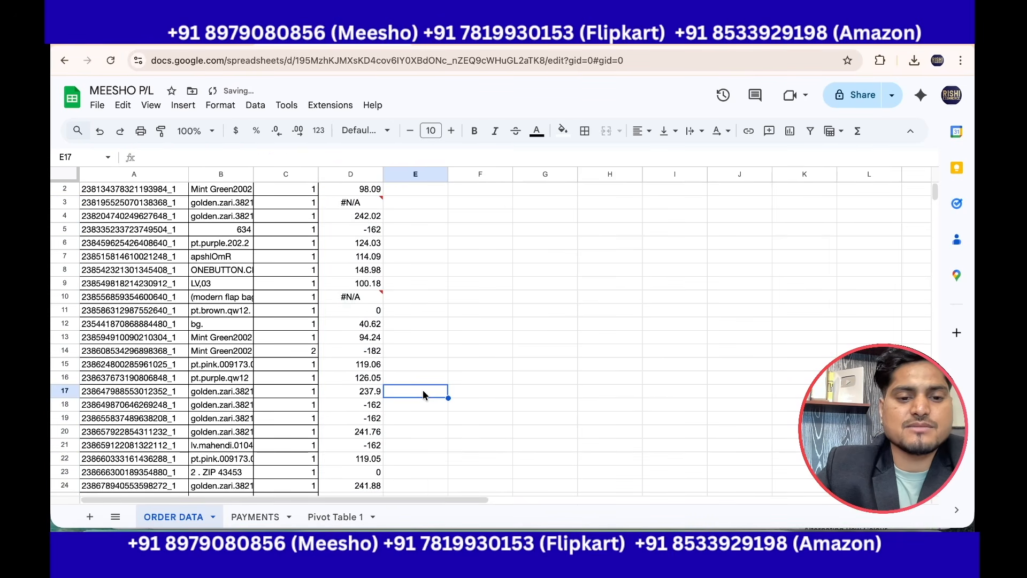
pyautogui.scroll(1, 426, 397)
# Step: Check the looked-up payments in D4 to D7 and the lookup error details in D10
pyautogui.click(366, 233)
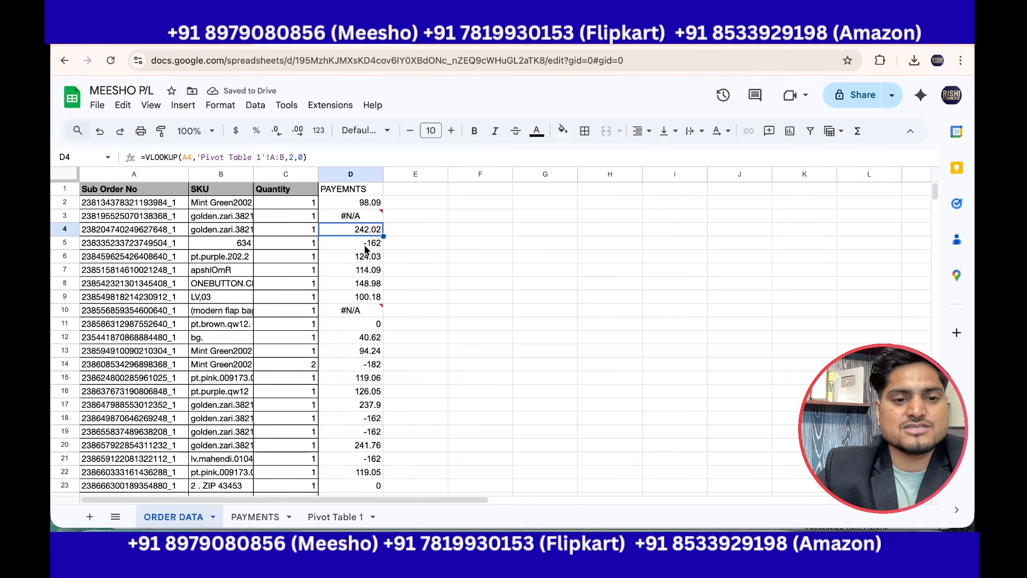
pyautogui.click(363, 245)
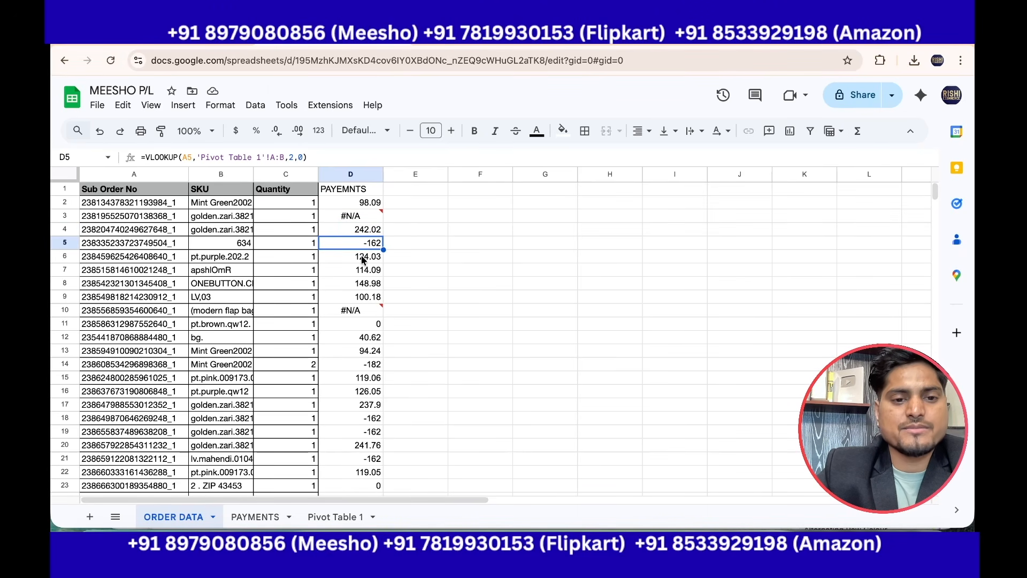
pyautogui.click(363, 259)
pyautogui.click(358, 274)
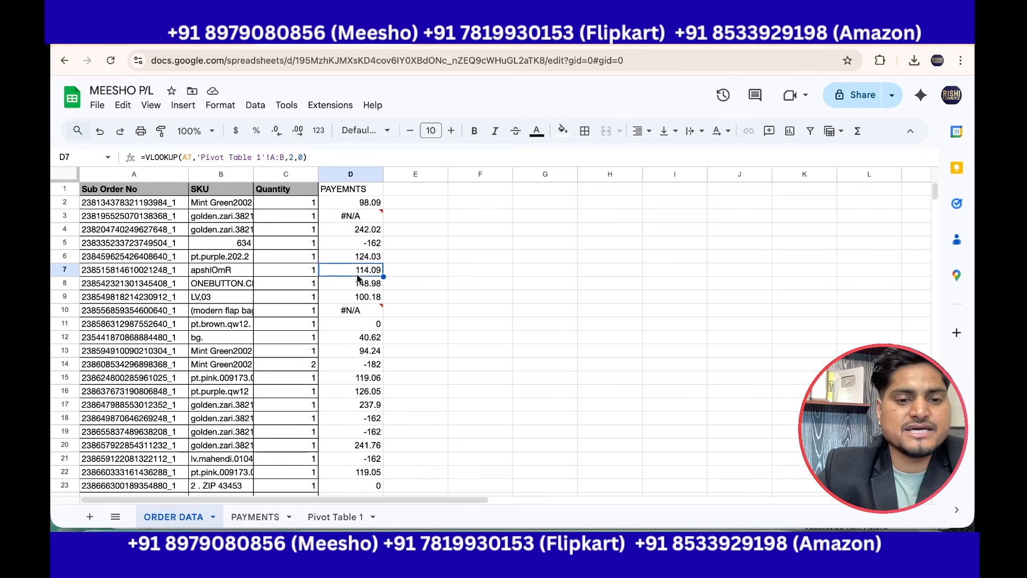
pyautogui.click(352, 314)
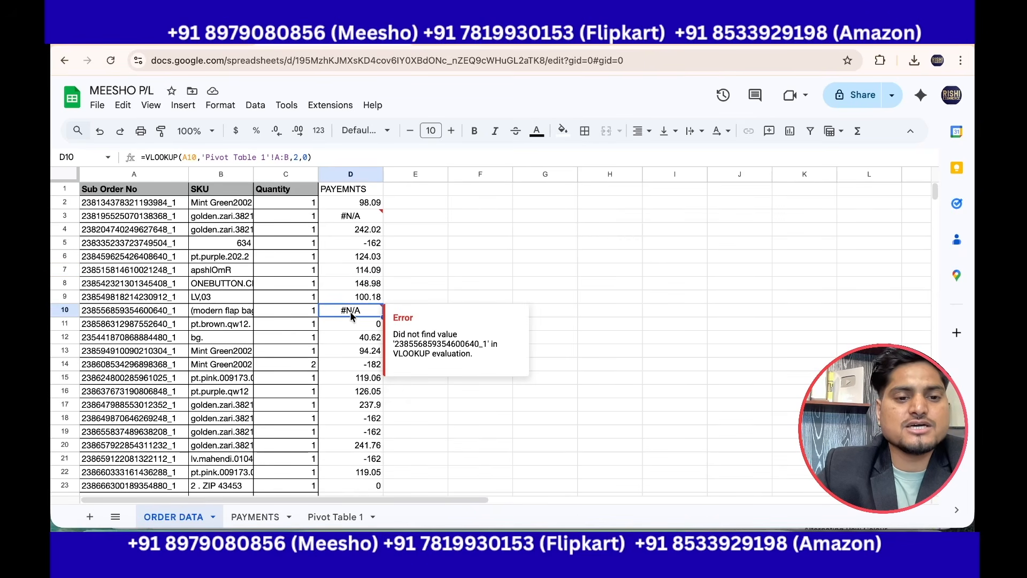
pyautogui.click(414, 298)
pyautogui.click(402, 313)
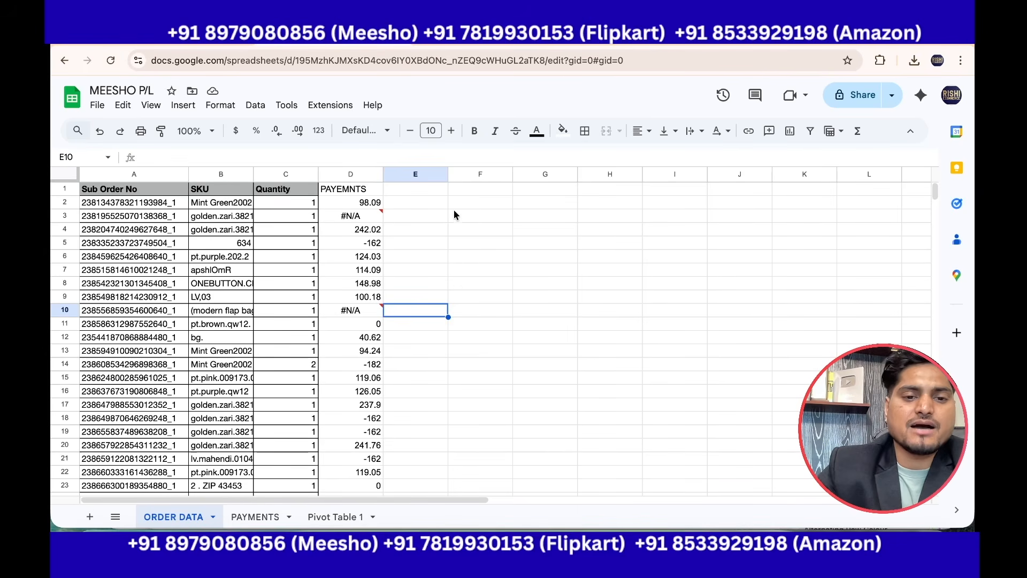
# Step: Enter the header STATUS in E1 of the ORDER DATA sheet
pyautogui.click(417, 192)
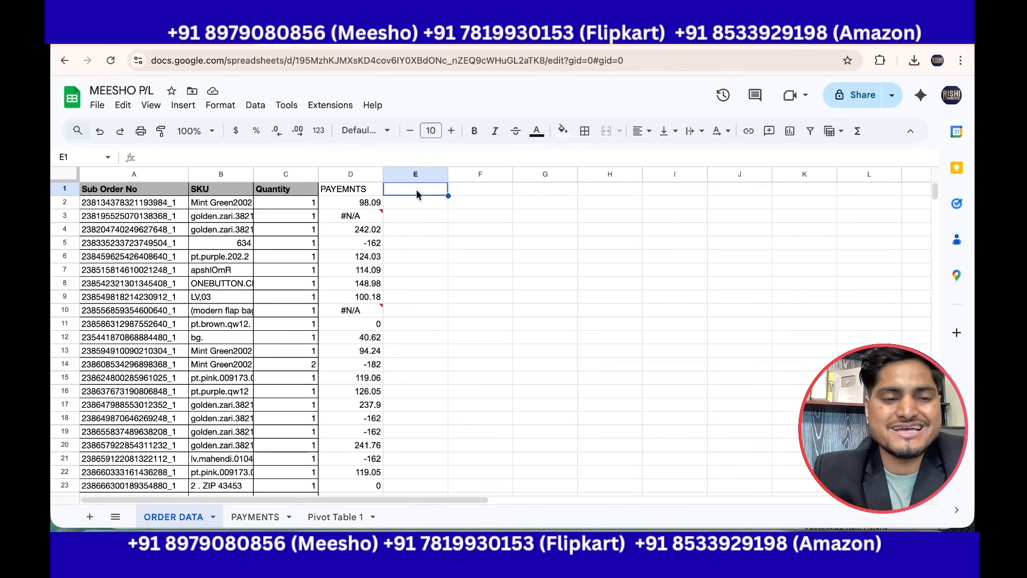
pyautogui.write('STATUS')
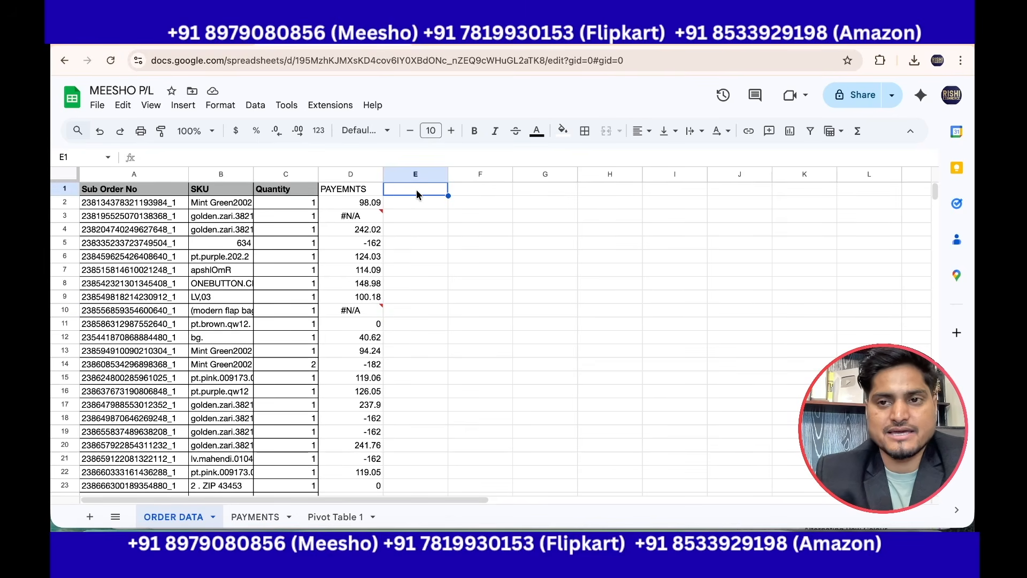
pyautogui.press('Return')
# Step: Enter the formula =VLOOKUP(A2,PAYMENTS!A:C,3,0) in E2 of the ORDER DATA sheet
pyautogui.write('=')
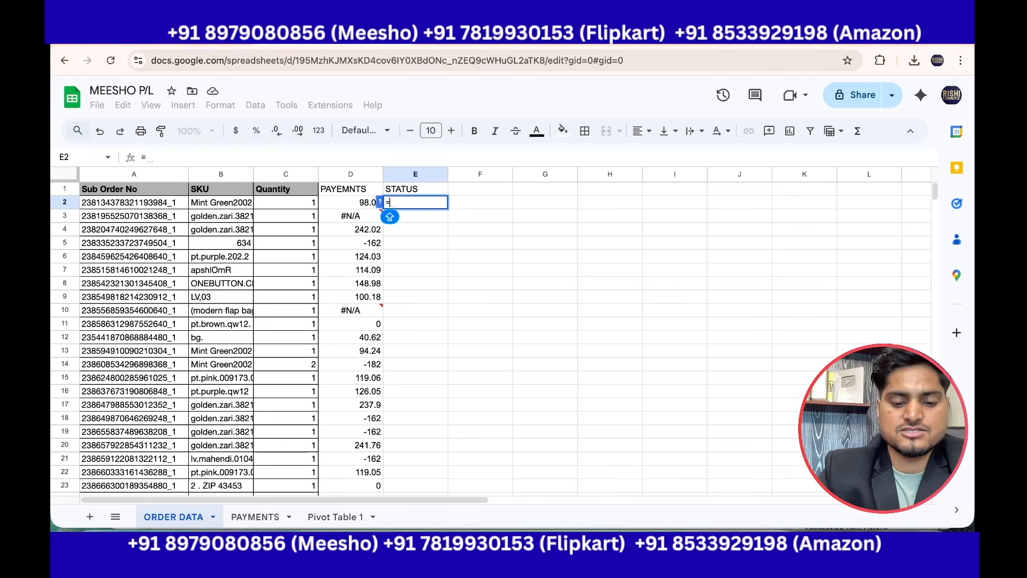
pyautogui.write('VL')
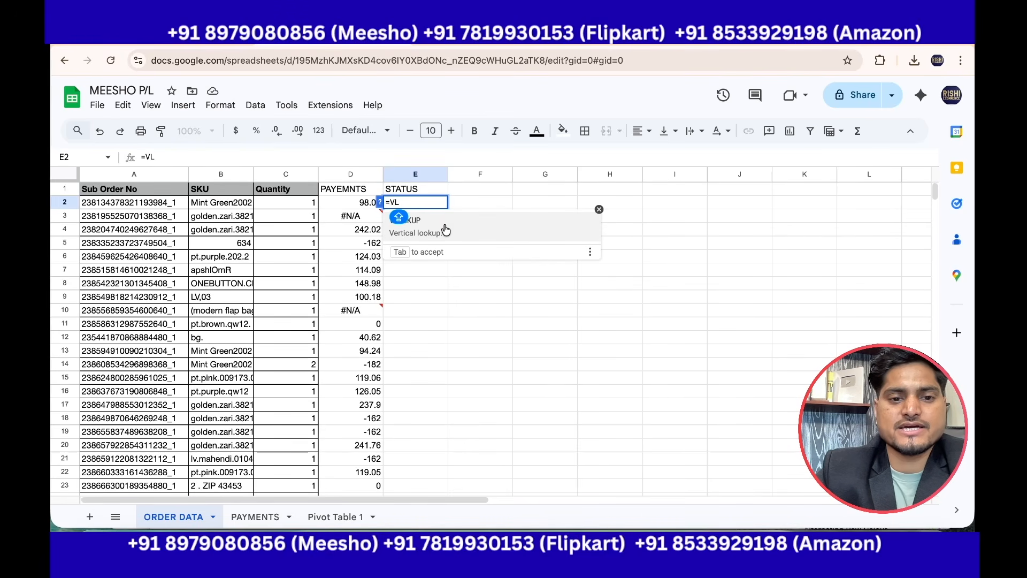
pyautogui.click(446, 230)
pyautogui.press('Left')
pyautogui.press('Left')
pyautogui.press('Left')
pyautogui.press('Left')
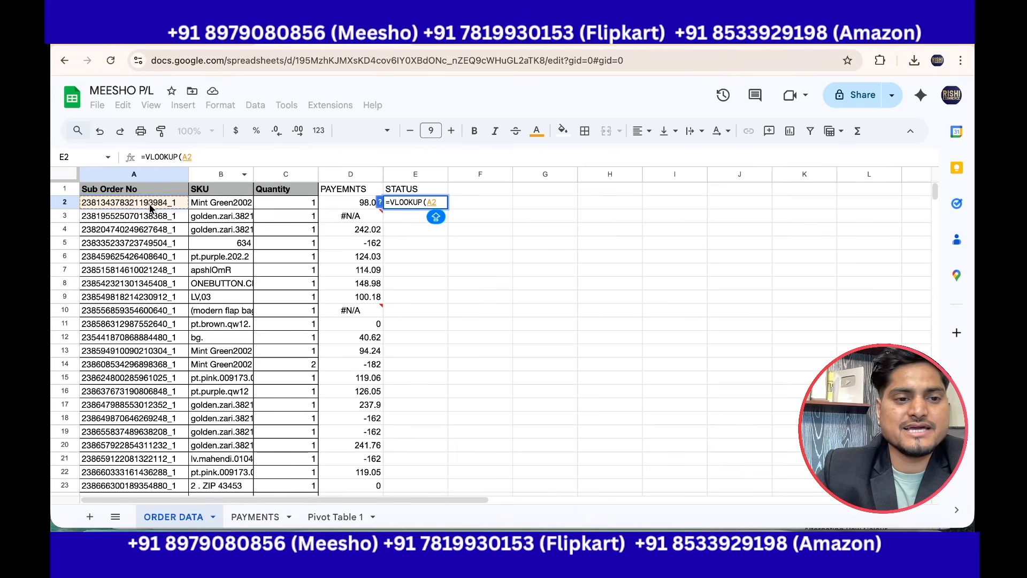
pyautogui.write(',')
pyautogui.click(255, 518)
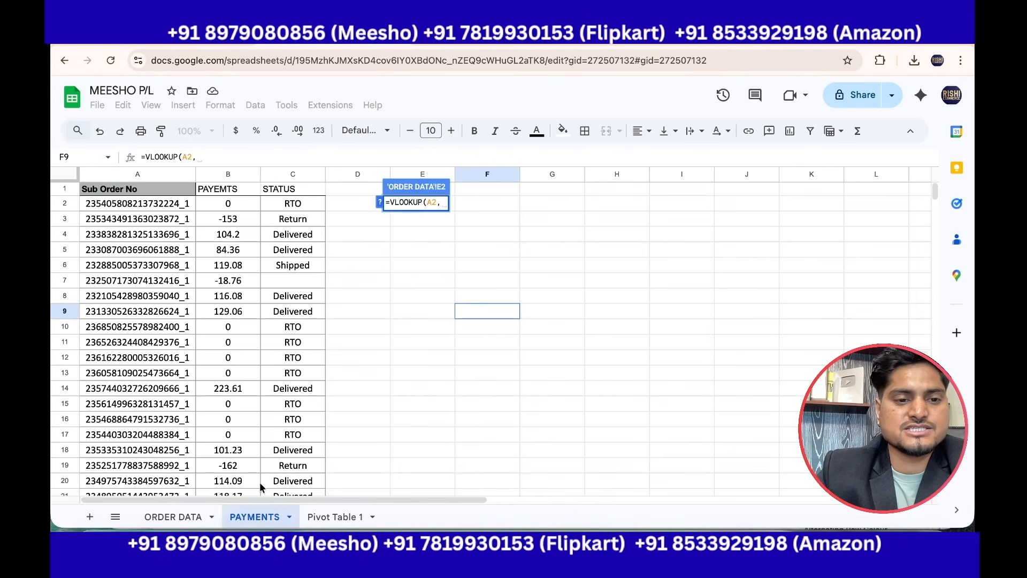
pyautogui.moveTo(140, 175); pyautogui.dragTo(293, 179)
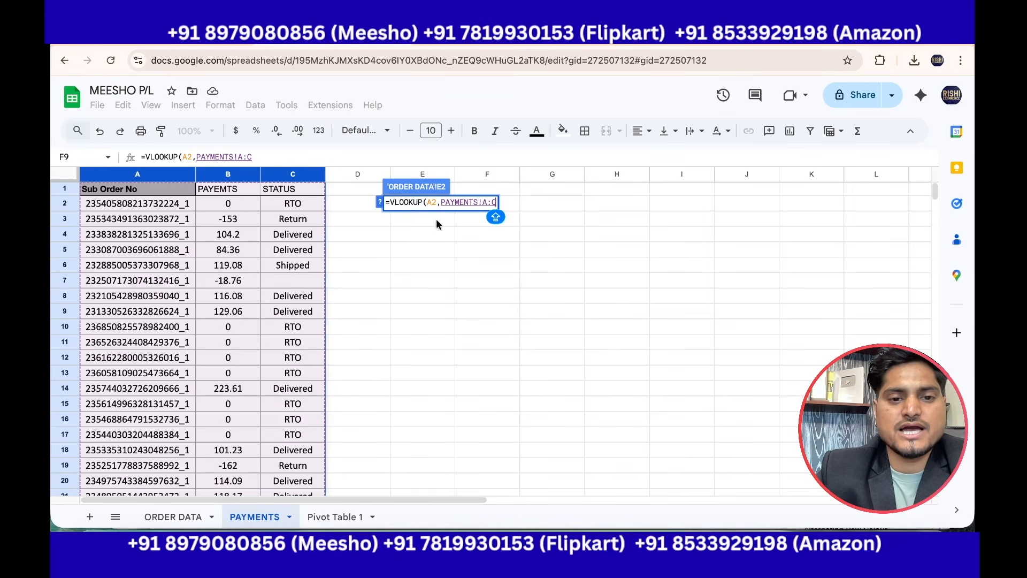
pyautogui.write(',')
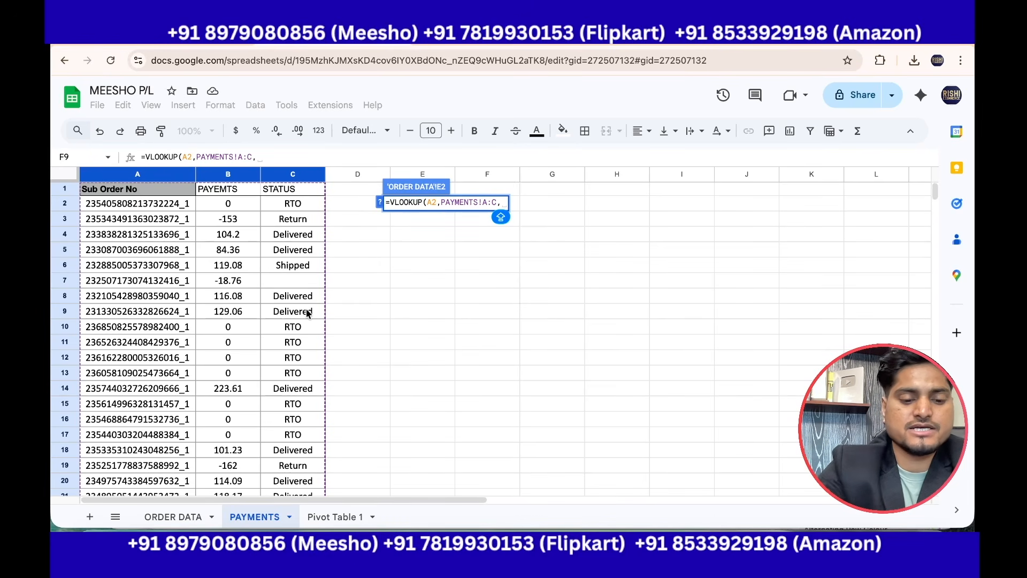
pyautogui.write('3,0')
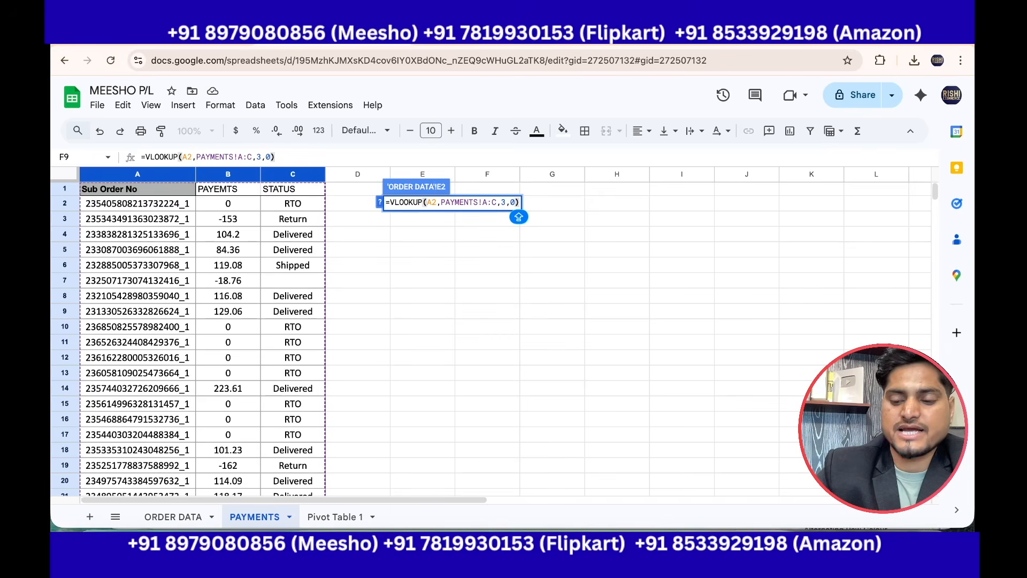
pyautogui.press('Return')
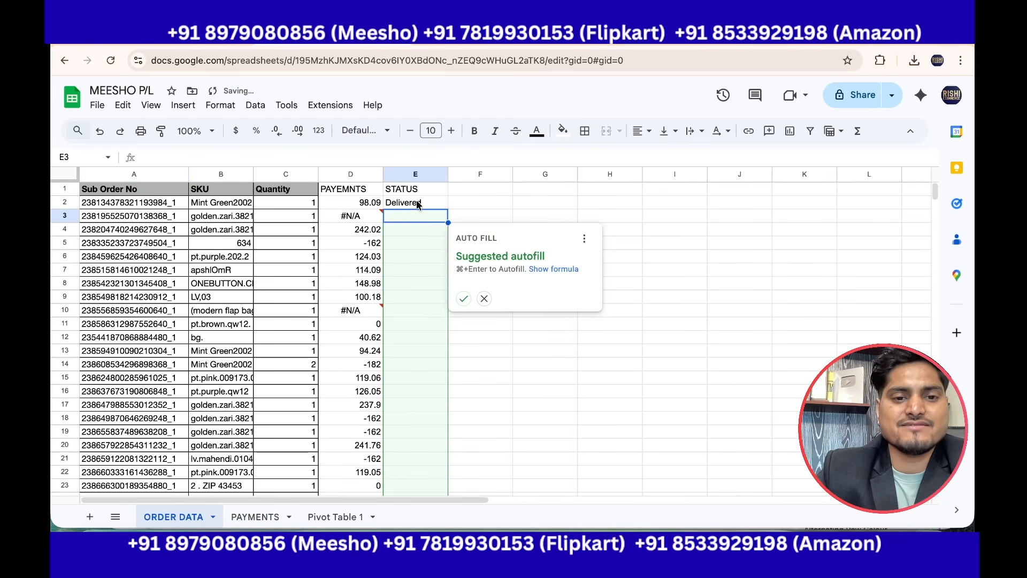
# Step: Copy the STATUS lookup formula from E2 into E3:E816
pyautogui.click(416, 202)
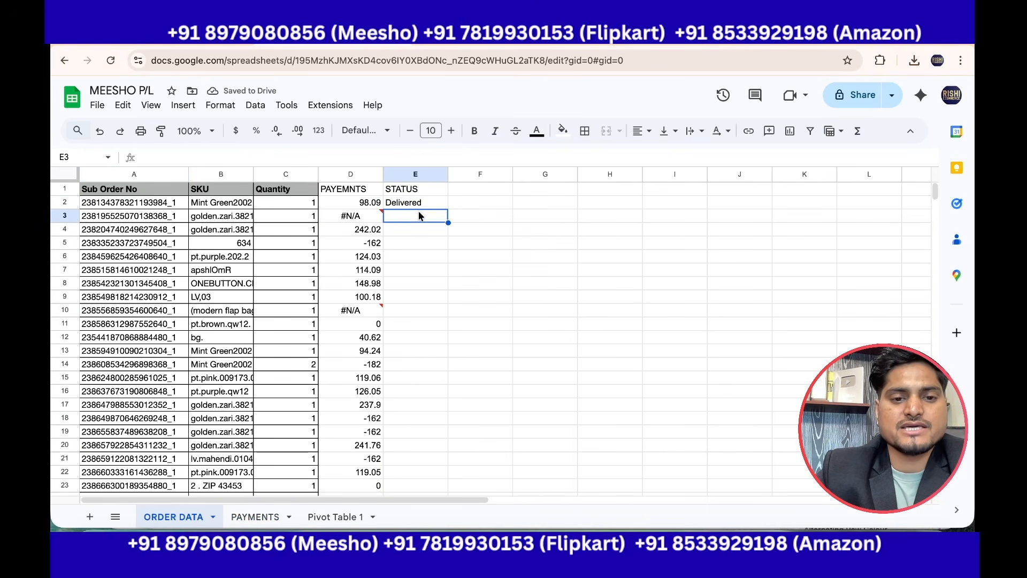
pyautogui.hotkey('ctrl', 'c')
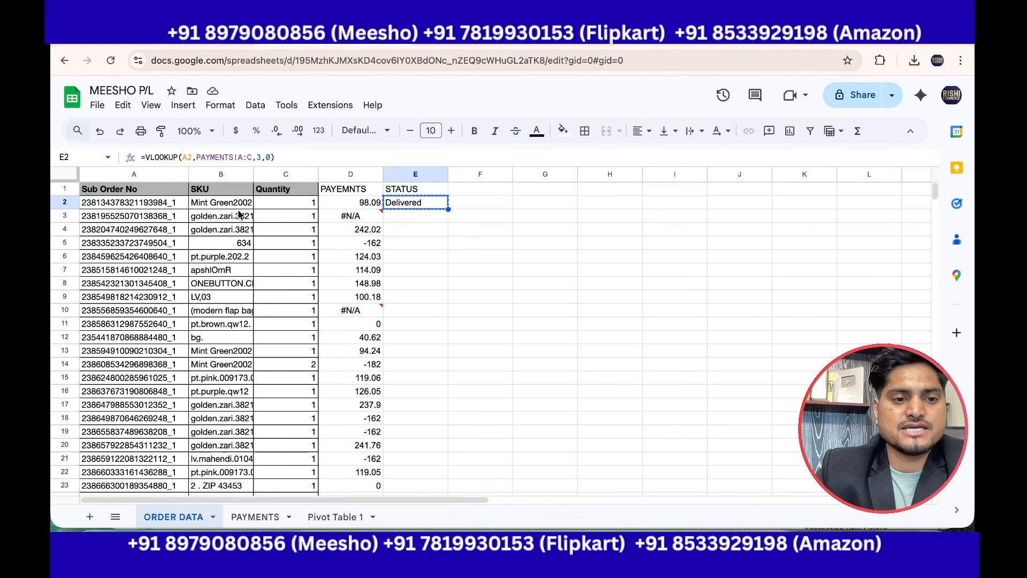
pyautogui.click(163, 204)
pyautogui.hotkey('ctrl', 'Down')
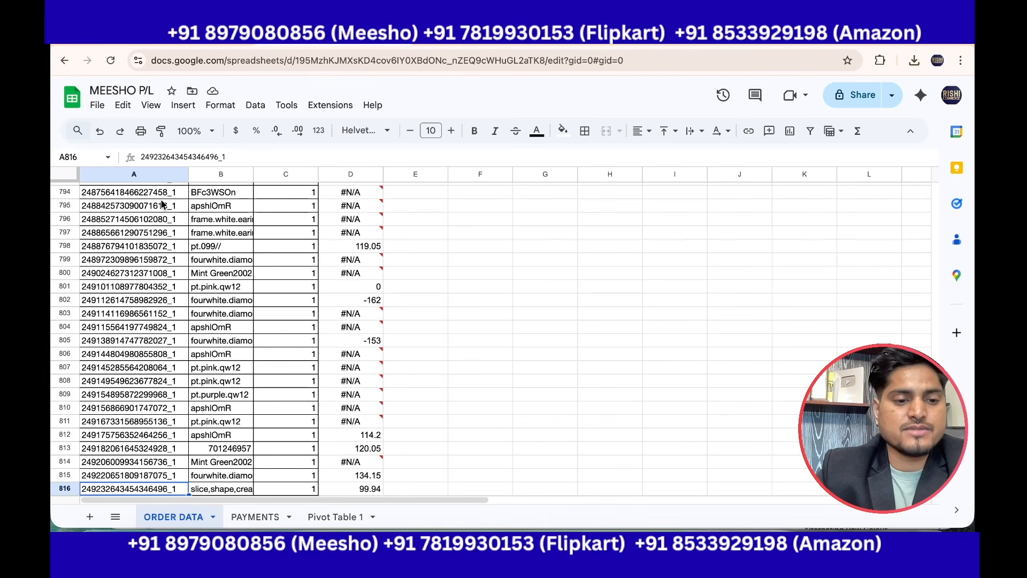
pyautogui.press('Right')
pyautogui.press('Right')
pyautogui.press('Right')
pyautogui.press('Right')
pyautogui.hotkey('ctrl', 'shift', 'Up')
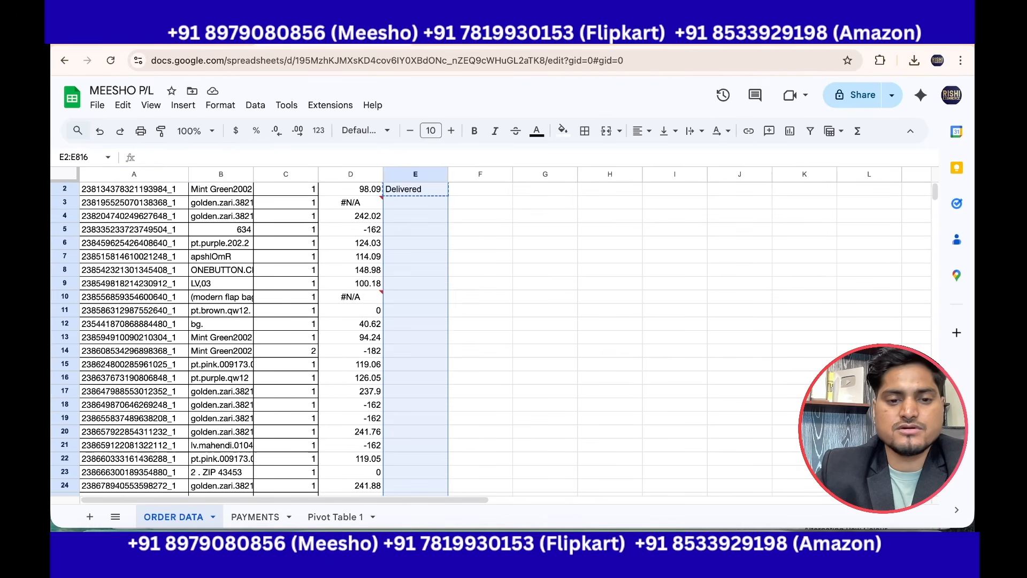
pyautogui.hotkey('shift', 'Down')
pyautogui.hotkey('ctrl', 'v')
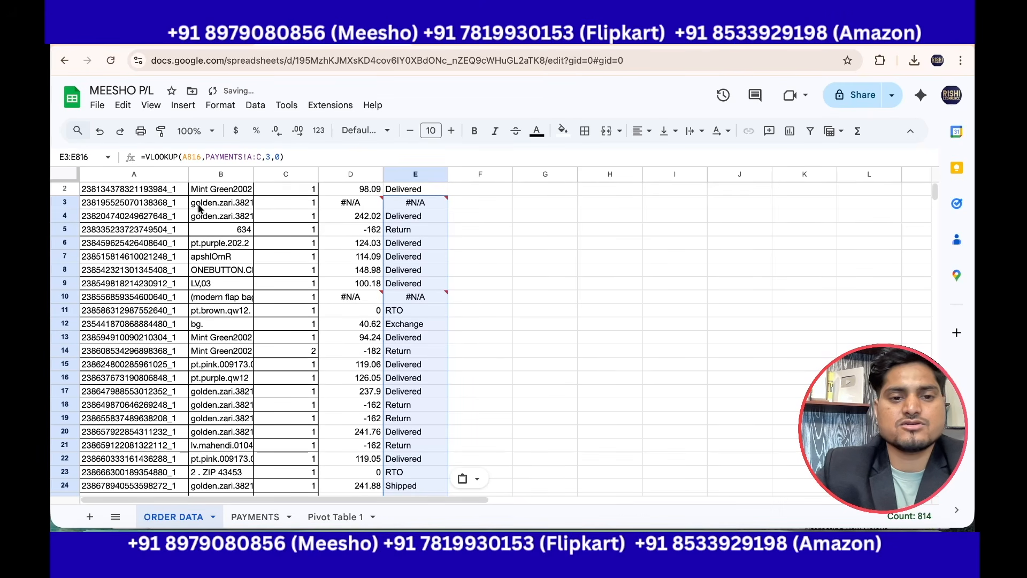
pyautogui.click(506, 328)
pyautogui.scroll(1, 507, 334)
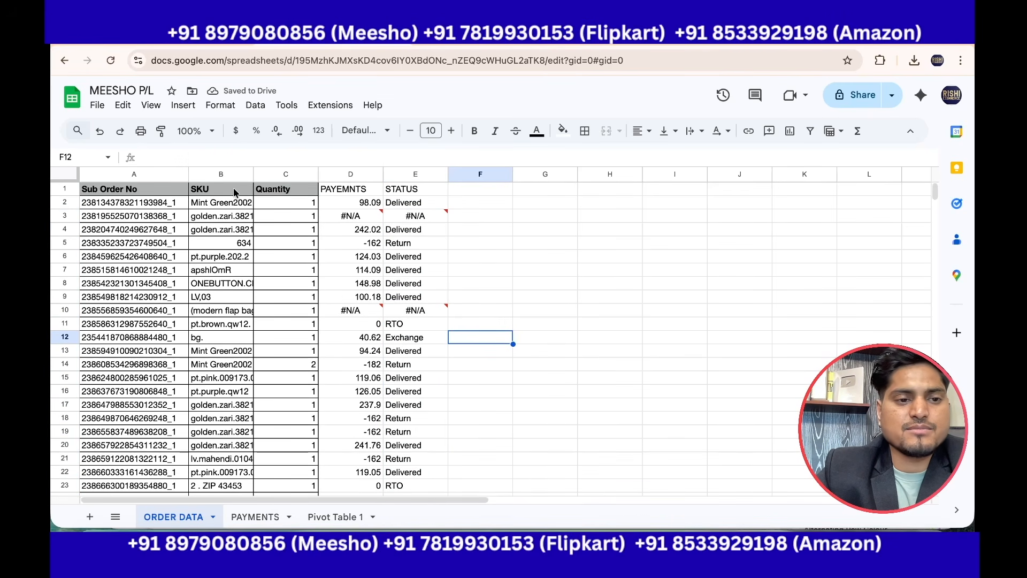
# Step: Inspect the distinct values in the STATUS column using a temporary header filter, and remove the filter
pyautogui.click(64, 189)
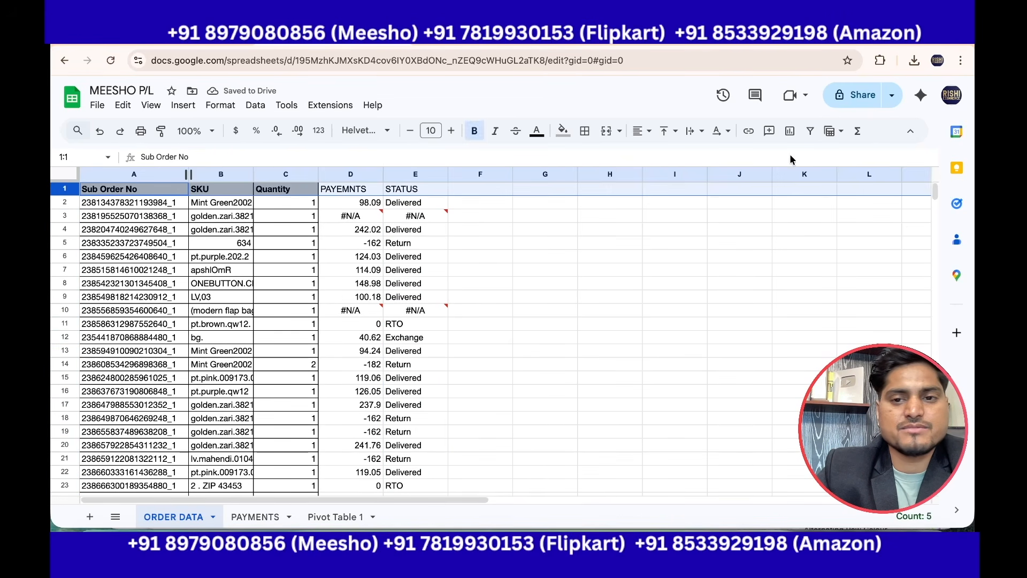
pyautogui.click(810, 131)
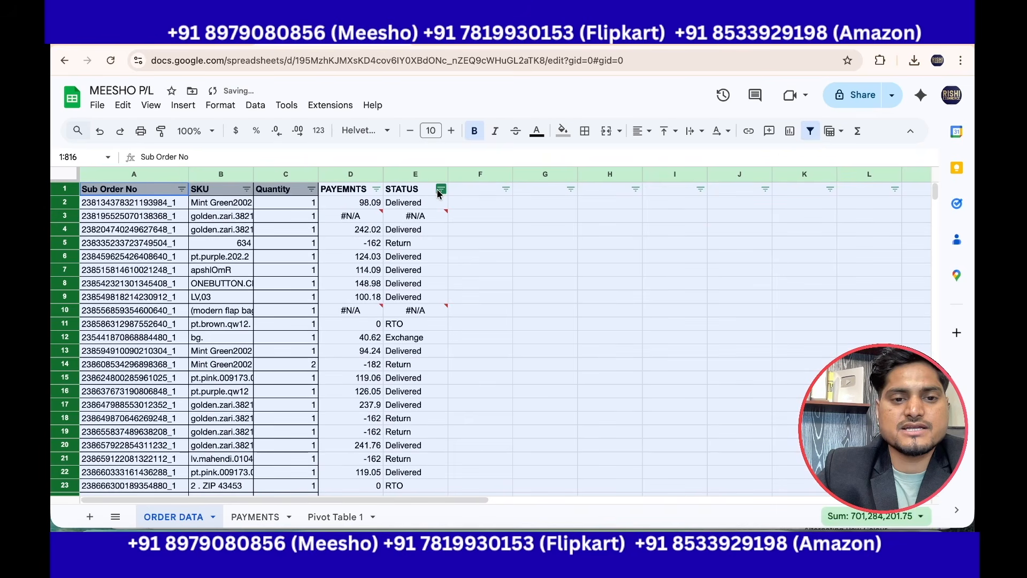
pyautogui.click(440, 191)
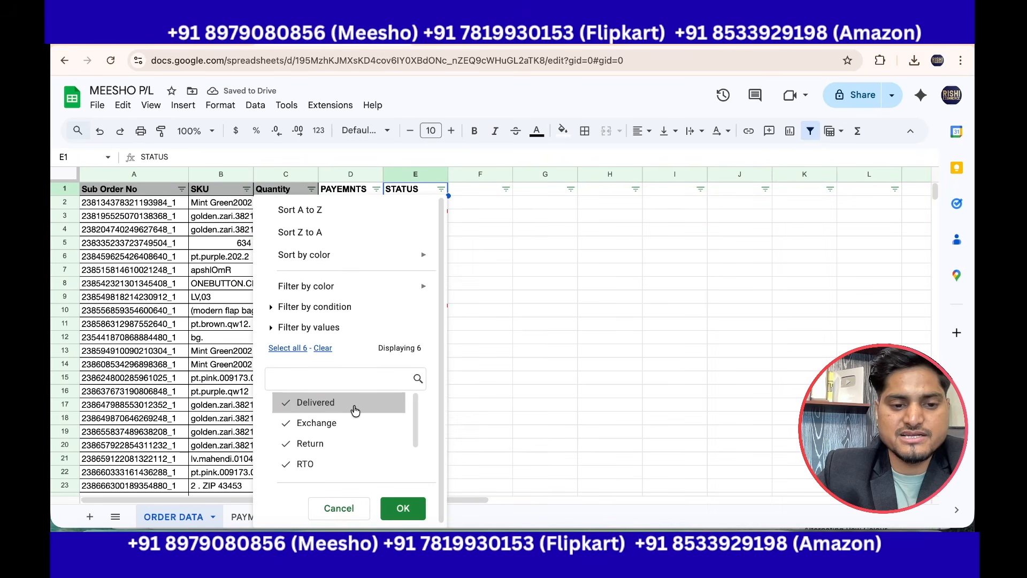
pyautogui.scroll(-1, 308, 466)
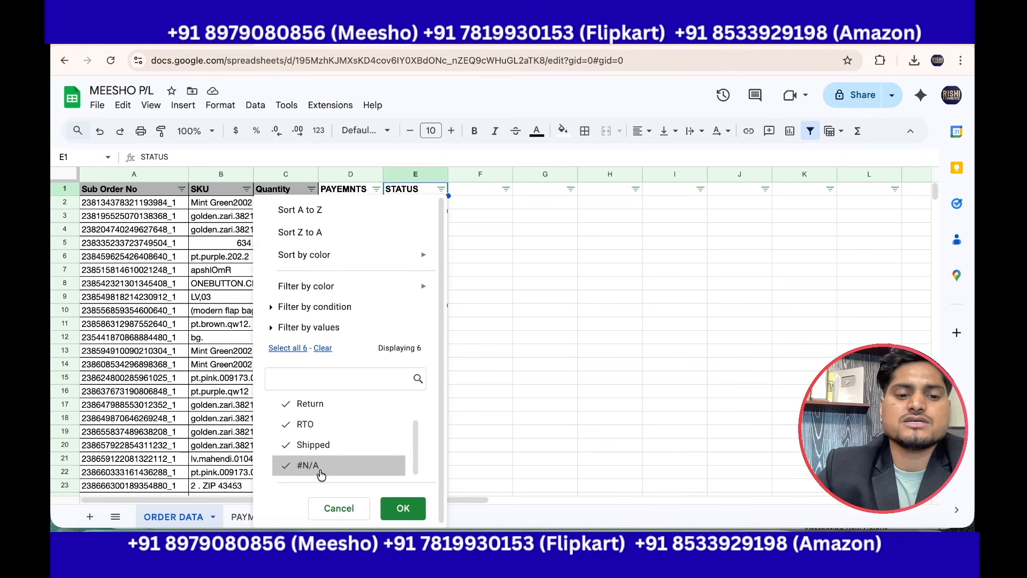
pyautogui.click(348, 512)
pyautogui.click(488, 321)
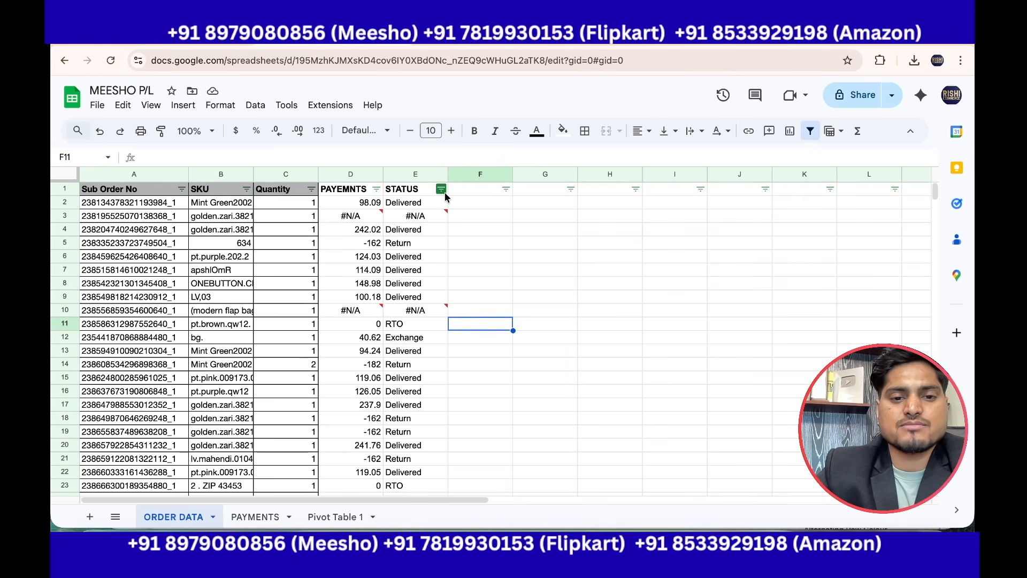
pyautogui.click(810, 131)
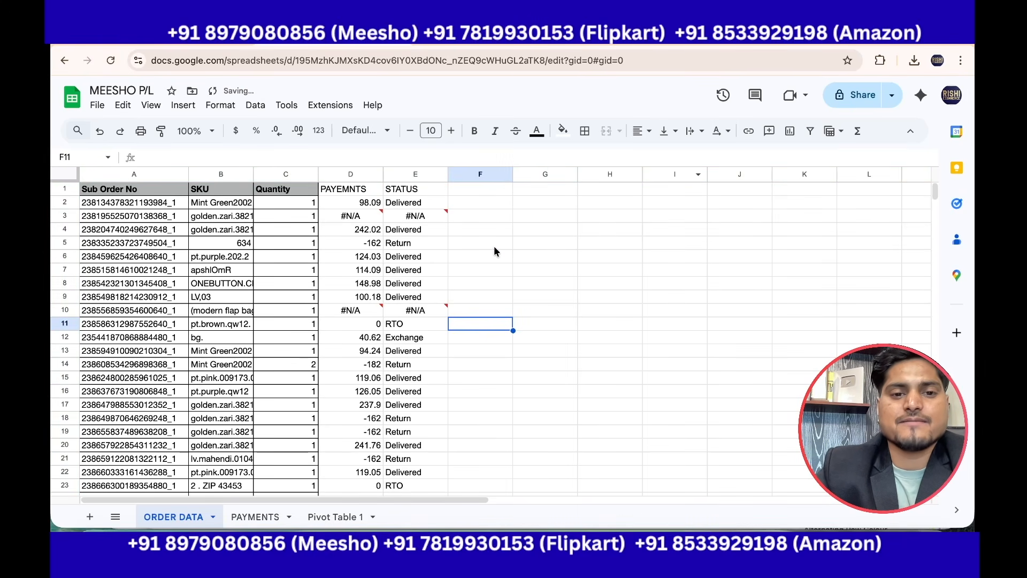
pyautogui.click(494, 247)
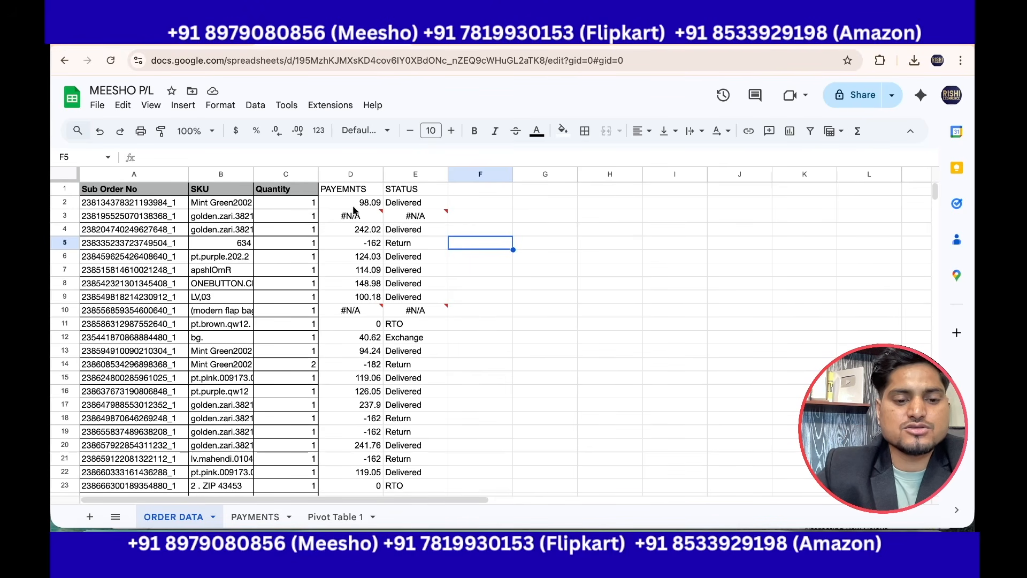
# Step: Add a new blank sheet and place it after the Pivot Table 1 sheet
pyautogui.click(90, 517)
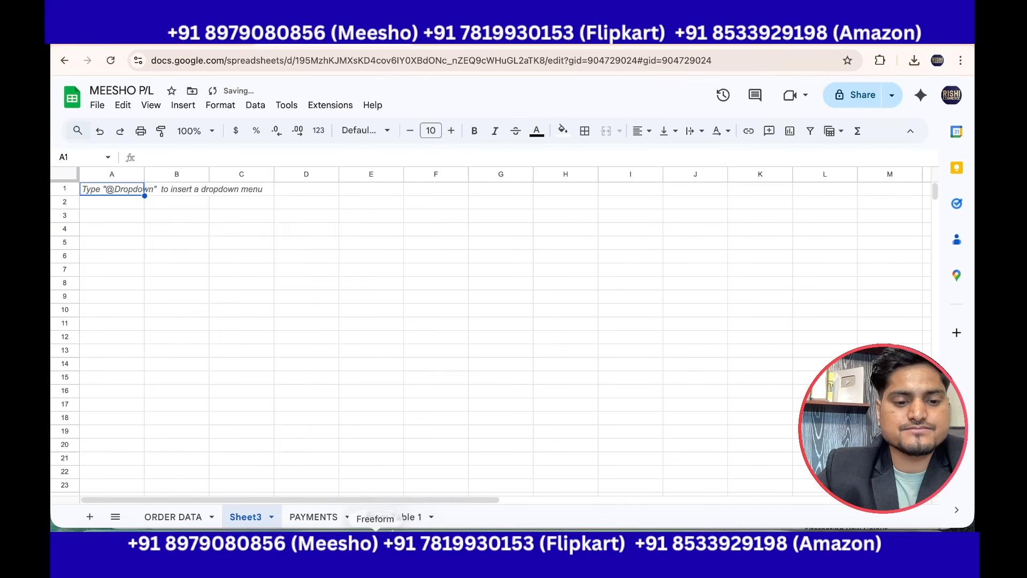
pyautogui.moveTo(244, 521); pyautogui.dragTo(412, 517)
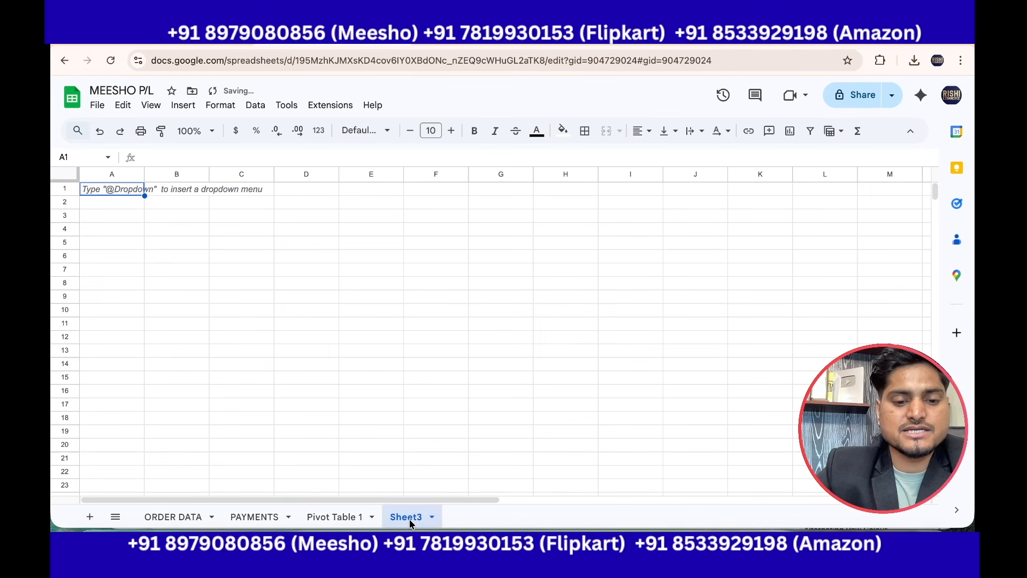
# Step: Rename the new blank sheet as FINAL
pyautogui.doubleClick(410, 522)
pyautogui.press('capslock')
pyautogui.write('FINAL')
pyautogui.click(504, 423)
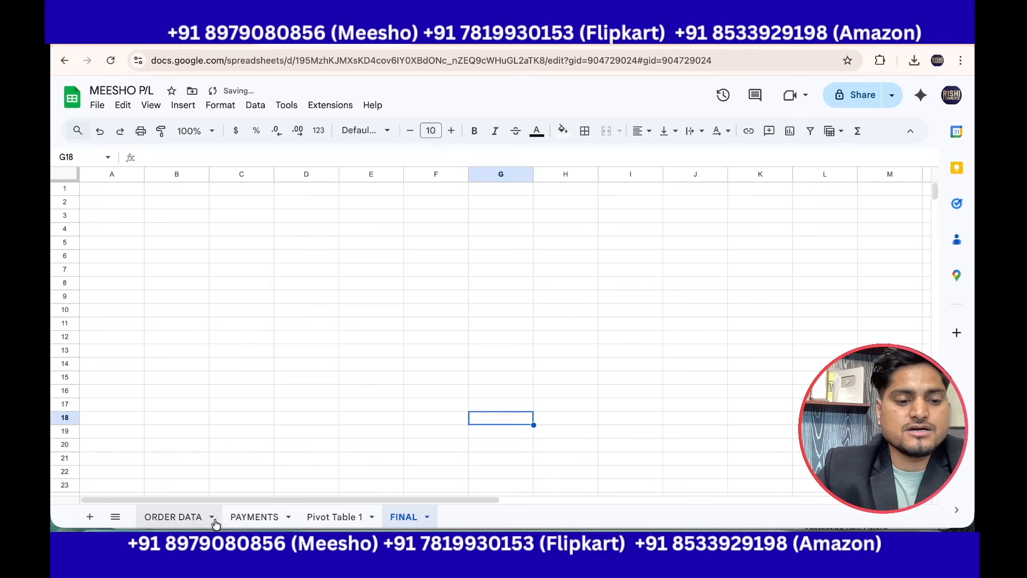
# Step: Read the sum of the PAYEMNTS values in D2:D816 of the ORDER DATA sheet
pyautogui.click(177, 518)
pyautogui.click(349, 202)
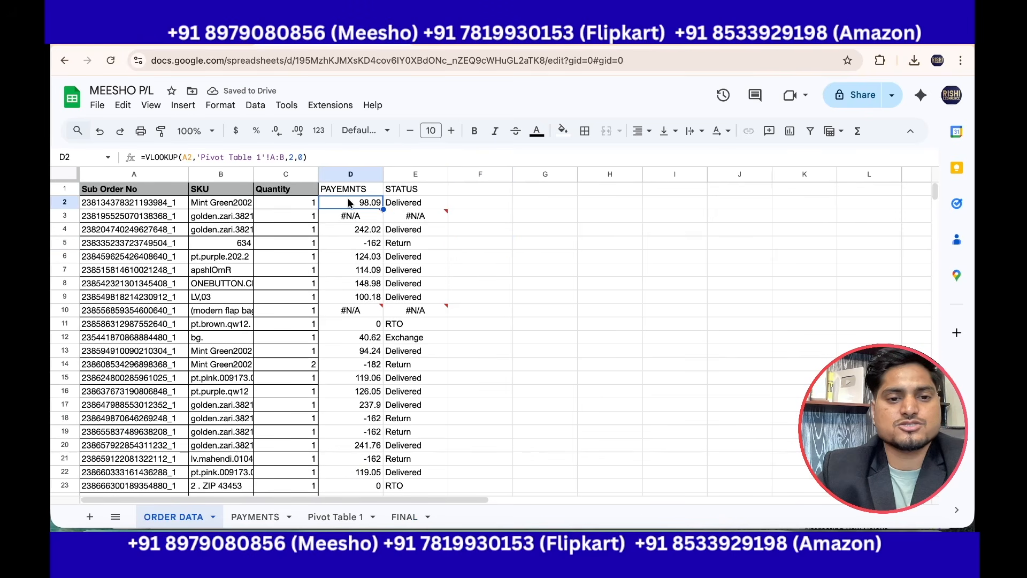
pyautogui.hotkey('ctrl', 'shift', 'Down')
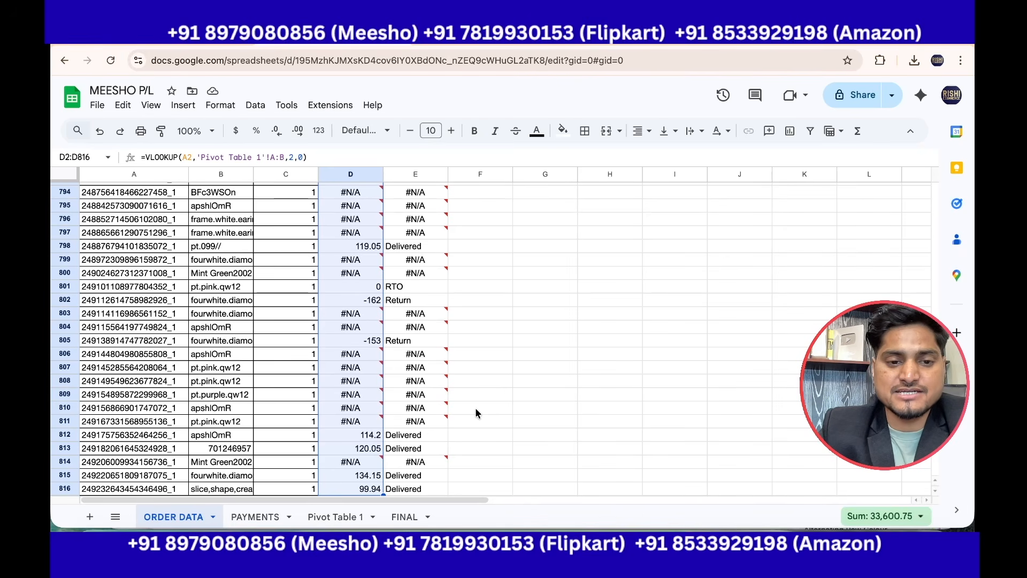
pyautogui.scroll(10, 475, 409)
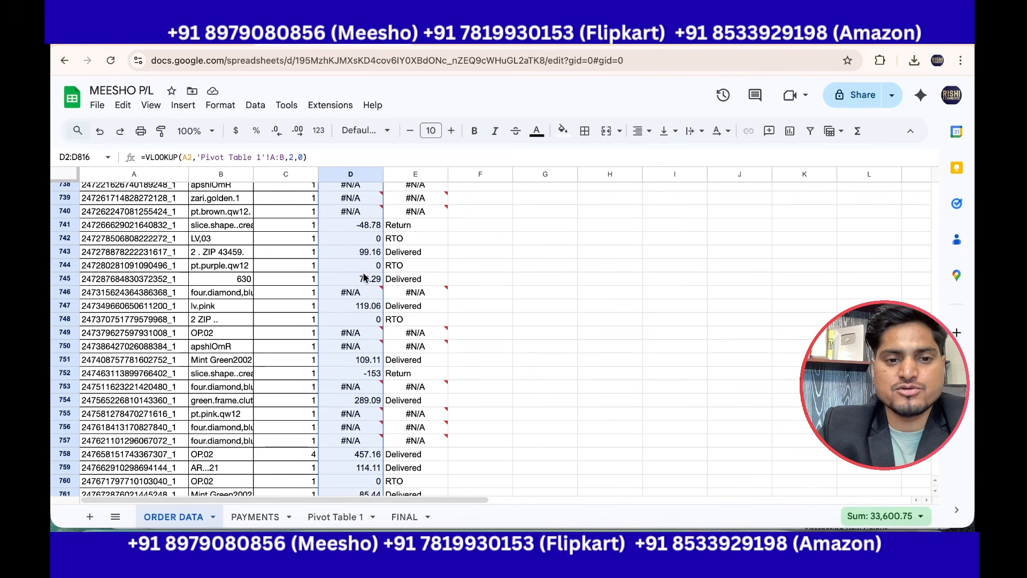
pyautogui.scroll(10, 362, 272)
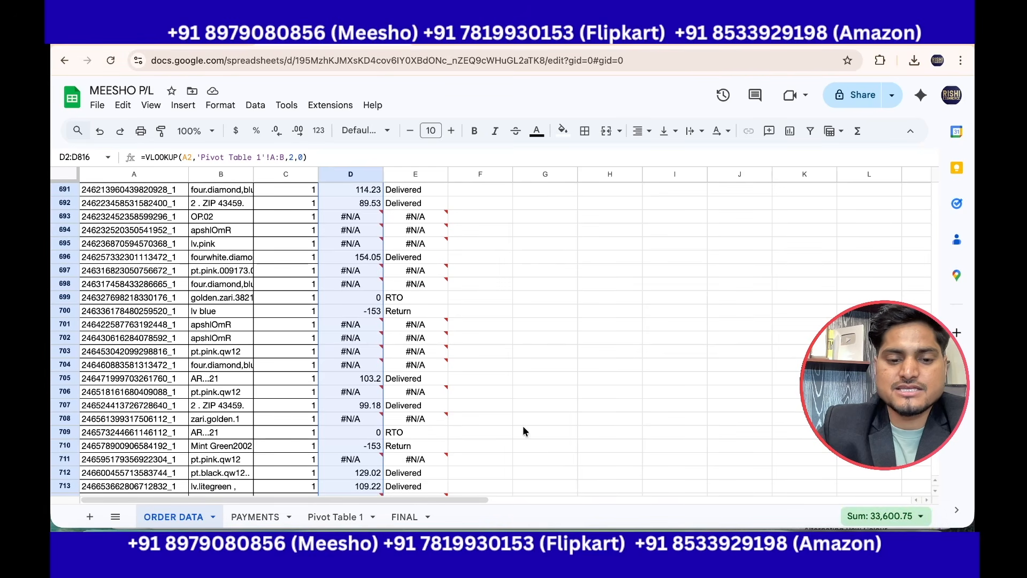
# Step: Enter the label PAYOUT in B3 of the FINAL sheet and the amount 33600 in C3
pyautogui.click(405, 516)
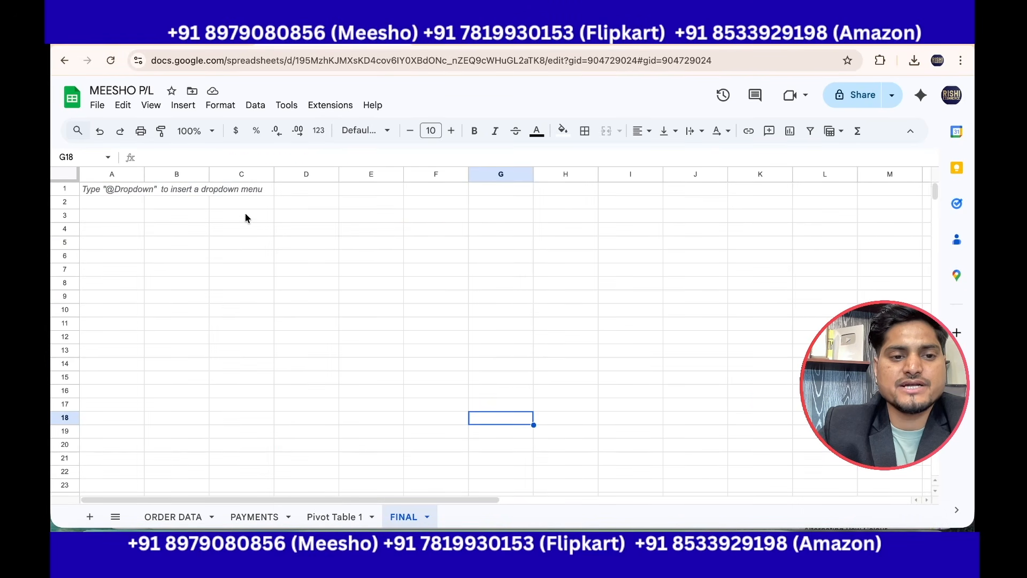
pyautogui.click(179, 213)
pyautogui.write('PA')
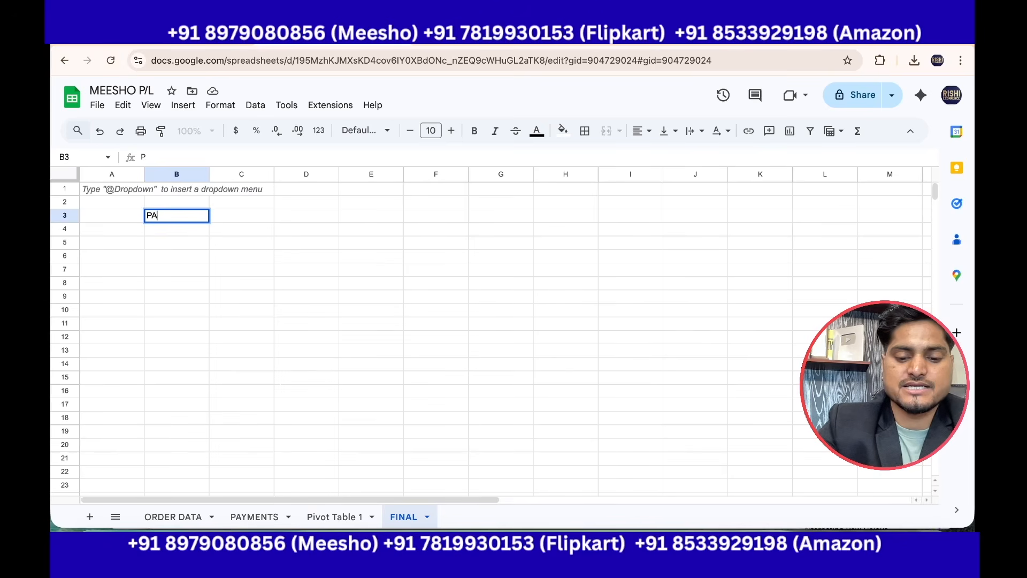
pyautogui.write('YOUT')
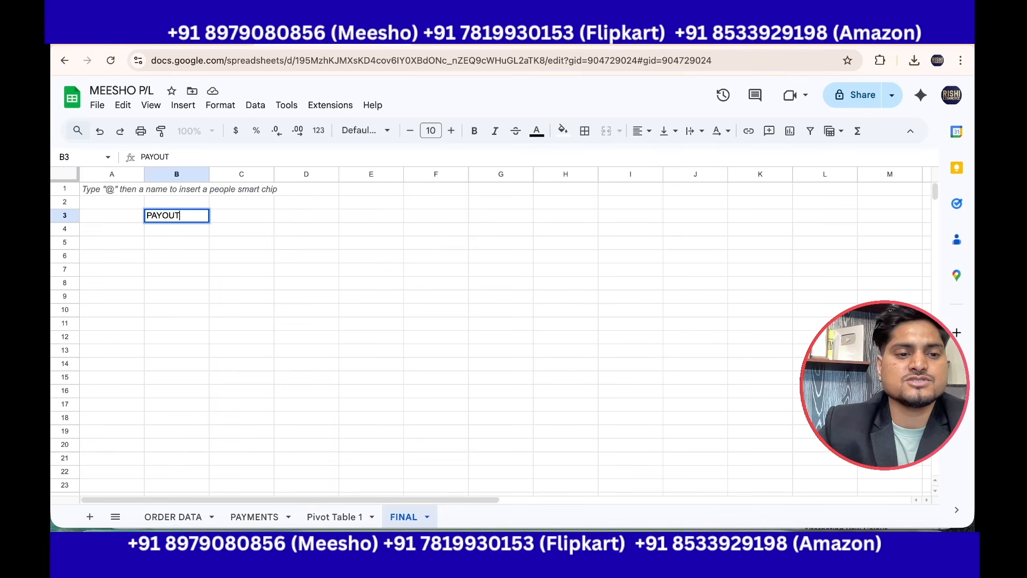
pyautogui.press('Tab')
pyautogui.write('33')
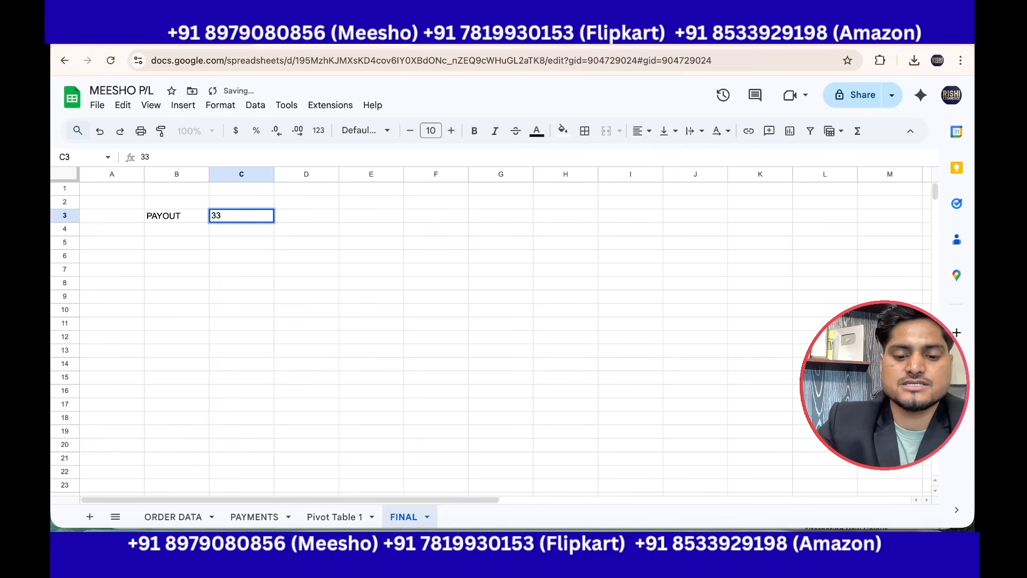
pyautogui.write('600')
pyautogui.click(324, 231)
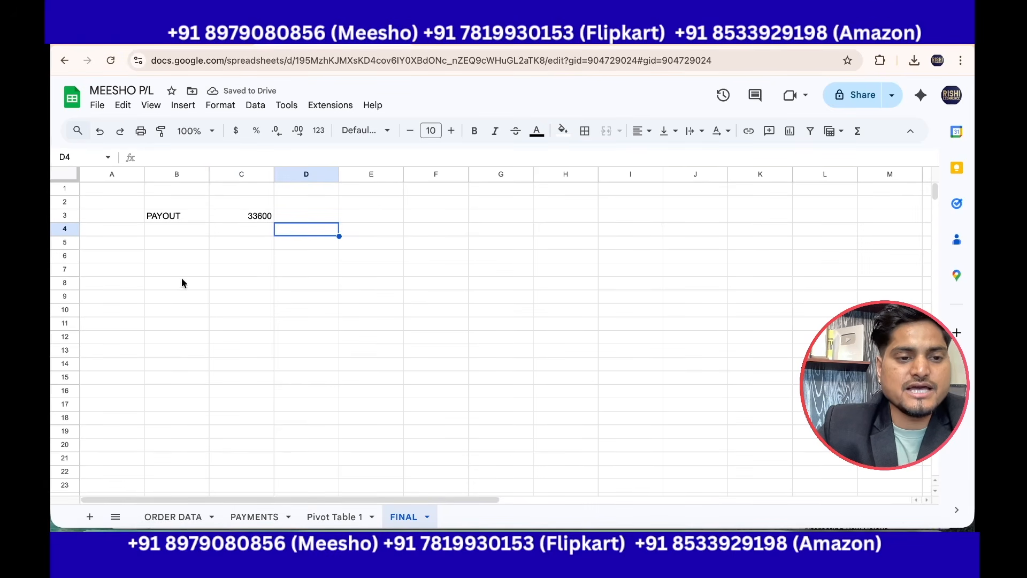
# Step: Enter the label COSTING in B5 of the FINAL sheet
pyautogui.click(156, 243)
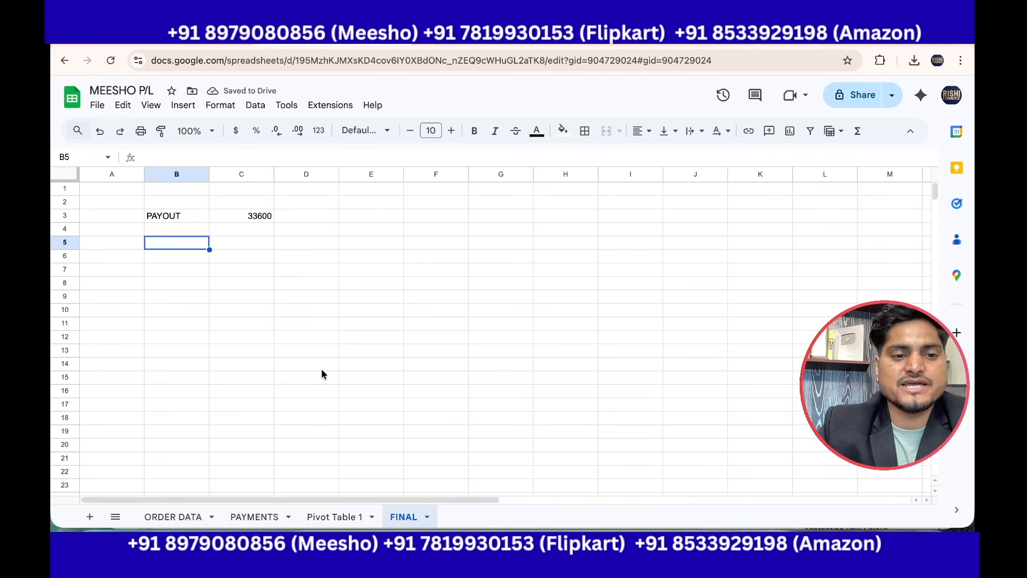
pyautogui.write('COSTING')
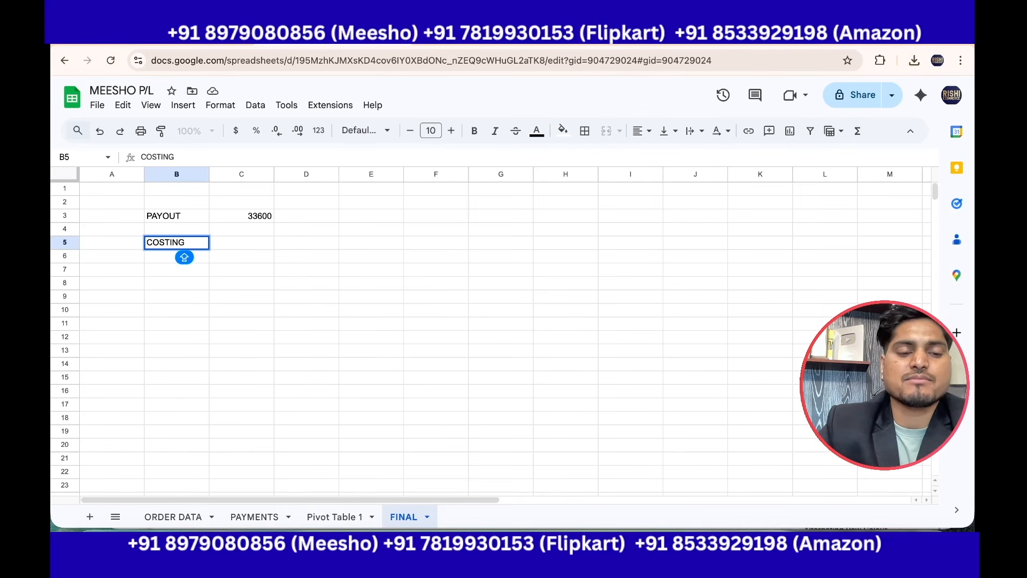
pyautogui.press('Tab')
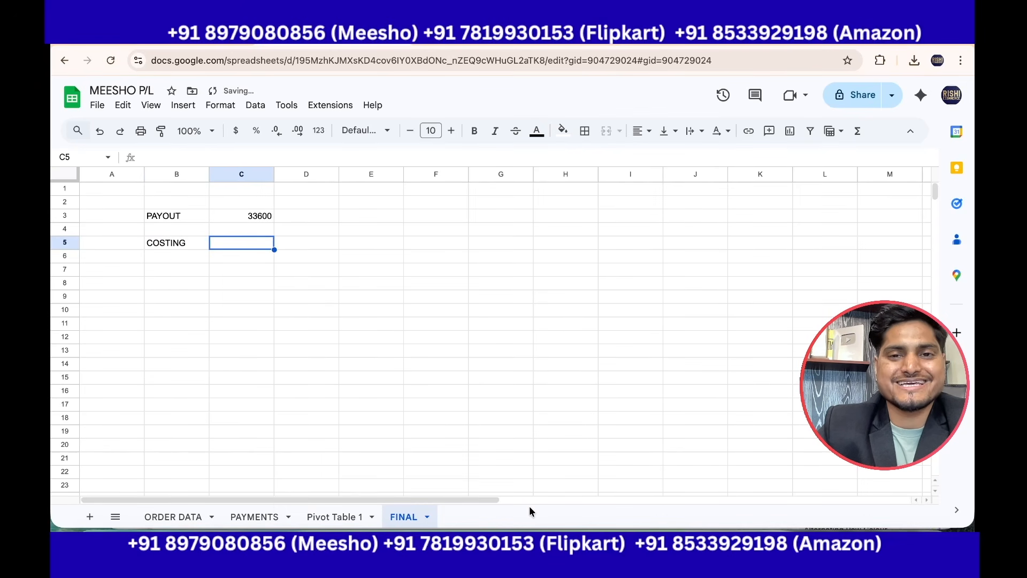
# Step: Add the column header COSTING in F1 of the ORDER DATA sheet
pyautogui.click(176, 517)
pyautogui.click(503, 353)
pyautogui.scroll(18, 503, 353)
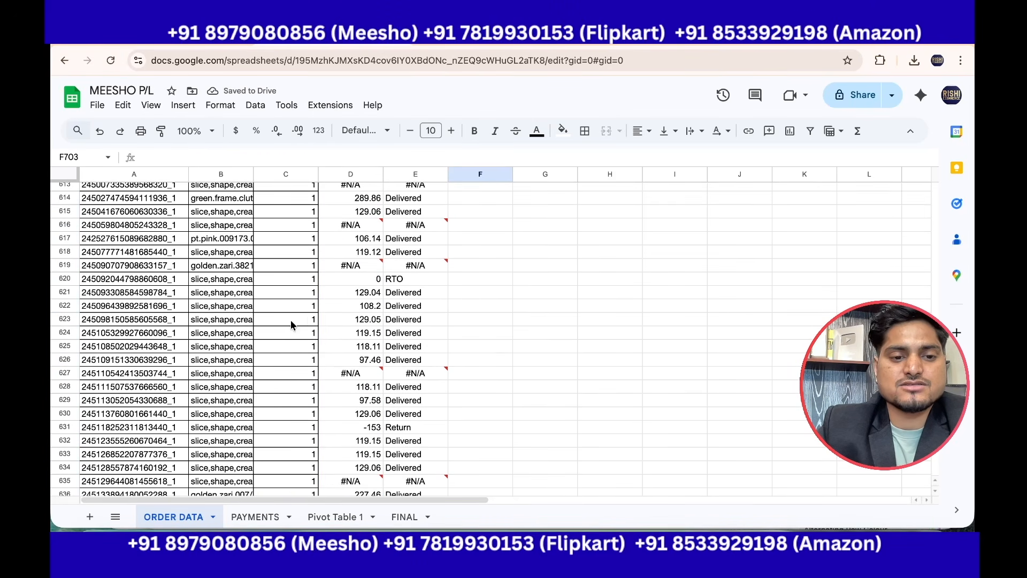
pyautogui.click(211, 315)
pyautogui.press('super+Up')
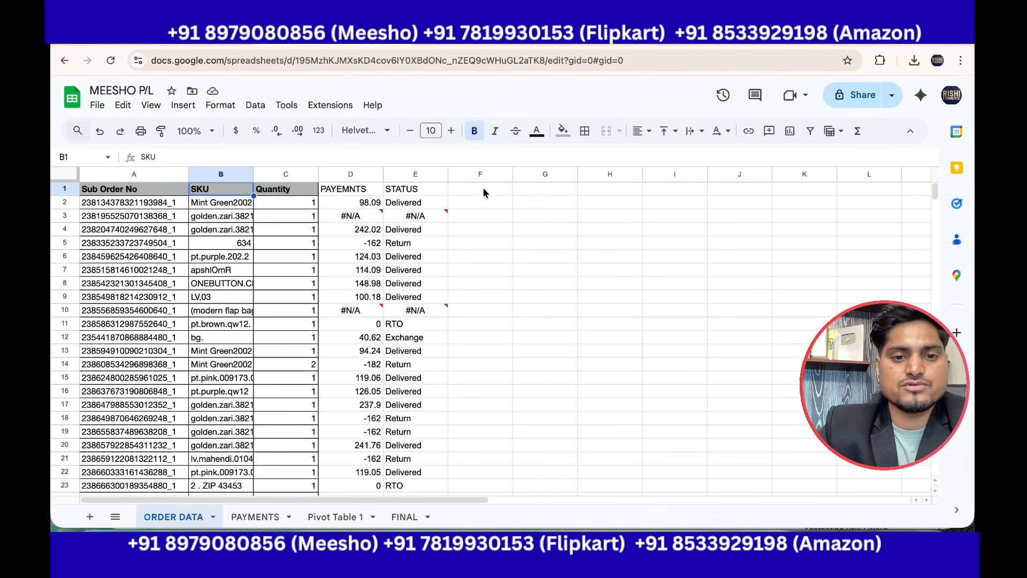
pyautogui.click(483, 192)
pyautogui.write('COST')
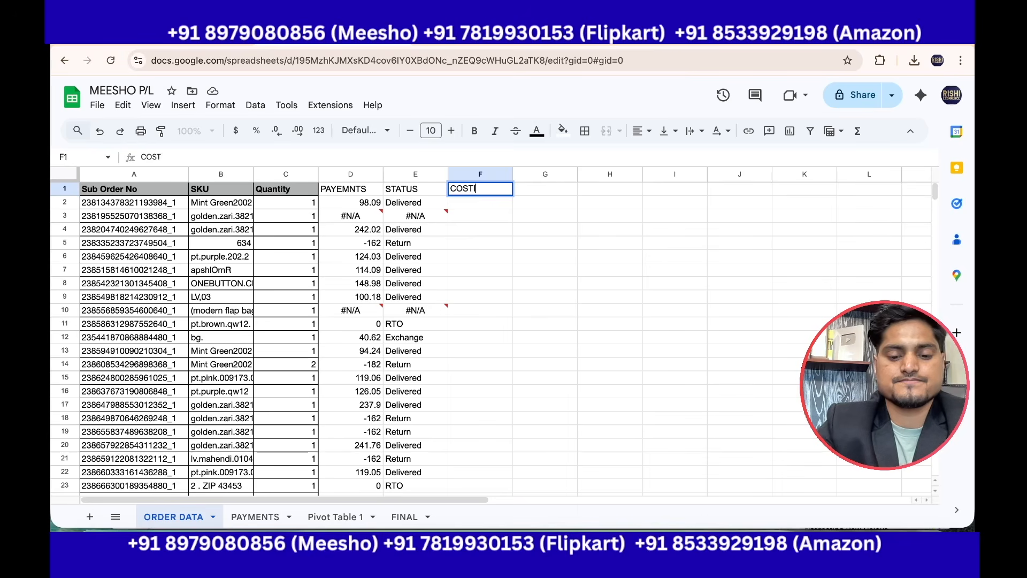
pyautogui.write('ING')
pyautogui.click(597, 217)
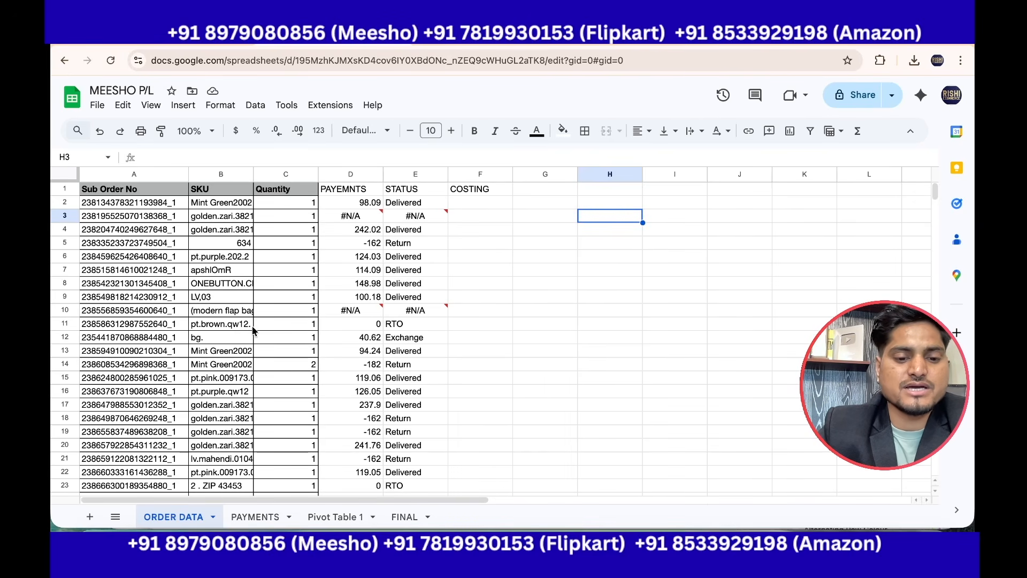
# Step: Create a pivot table from the entire ORDER DATA sheet on a new sheet, with SKU as its rows
pyautogui.hotkey('ctrl', 'a')
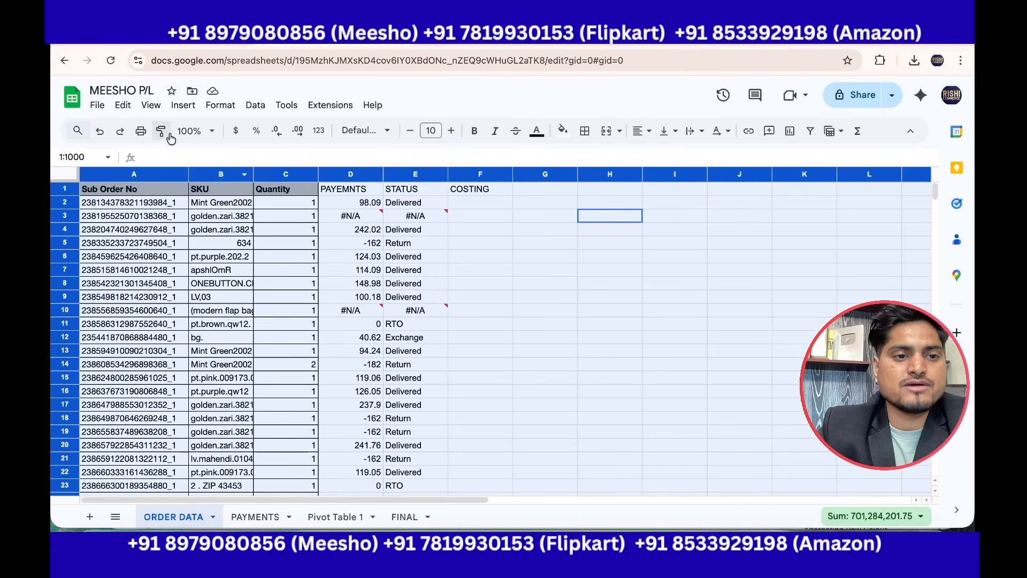
pyautogui.click(183, 106)
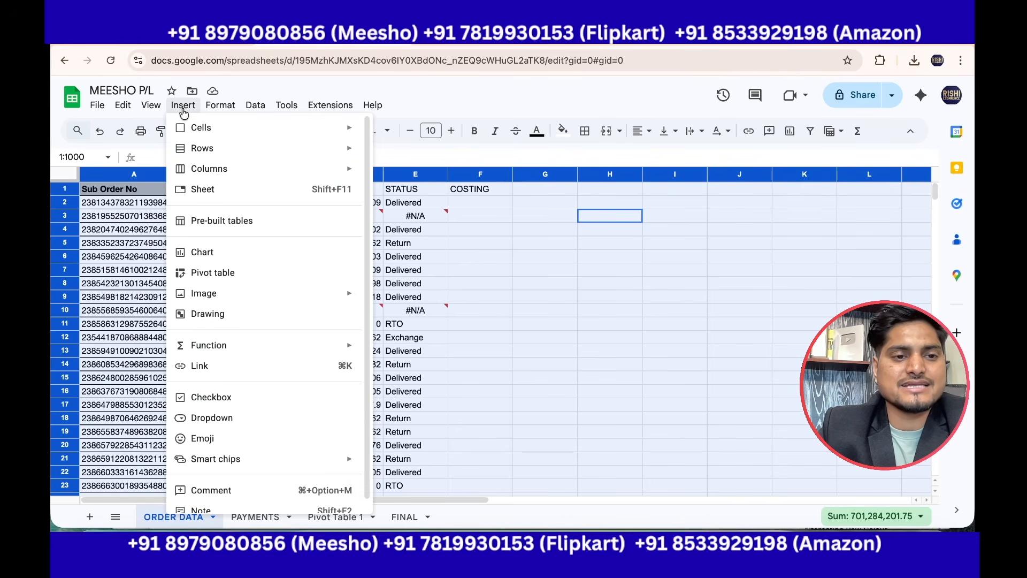
pyautogui.click(213, 272)
pyautogui.click(579, 390)
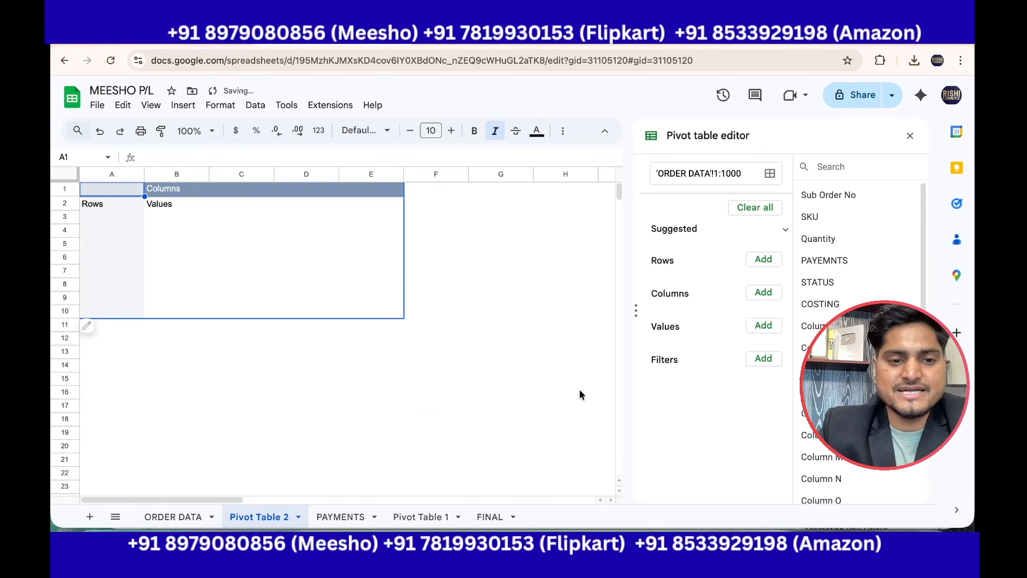
pyautogui.click(765, 259)
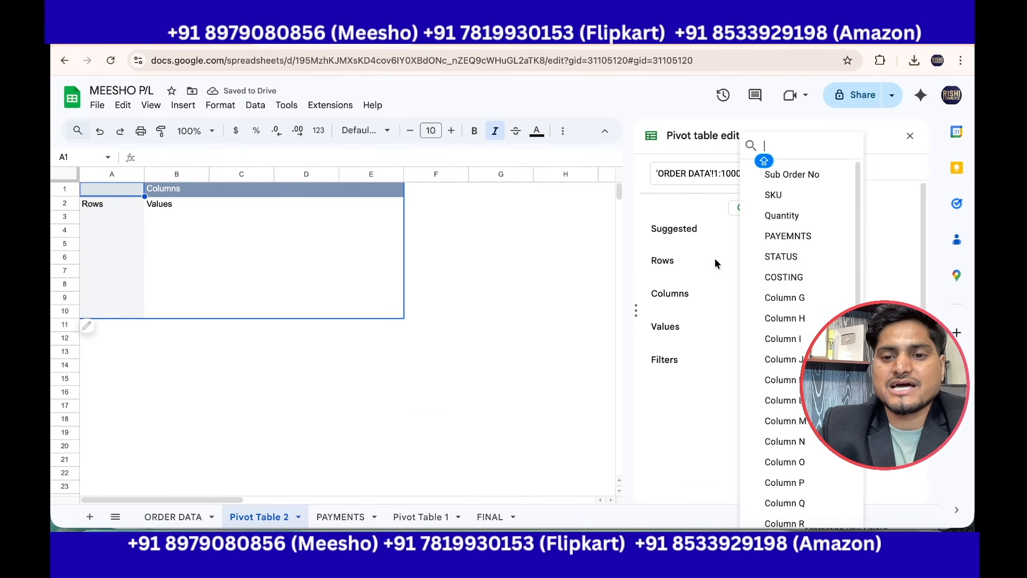
pyautogui.click(776, 196)
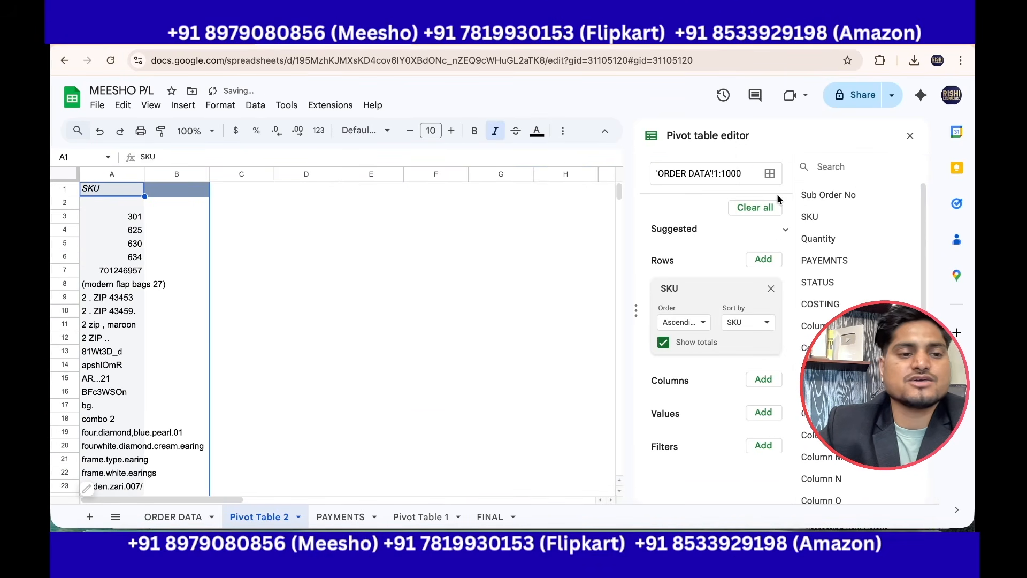
# Step: Check how many distinct SKUs the pivot table lists in A3:A68 using the selection statistics
pyautogui.click(124, 220)
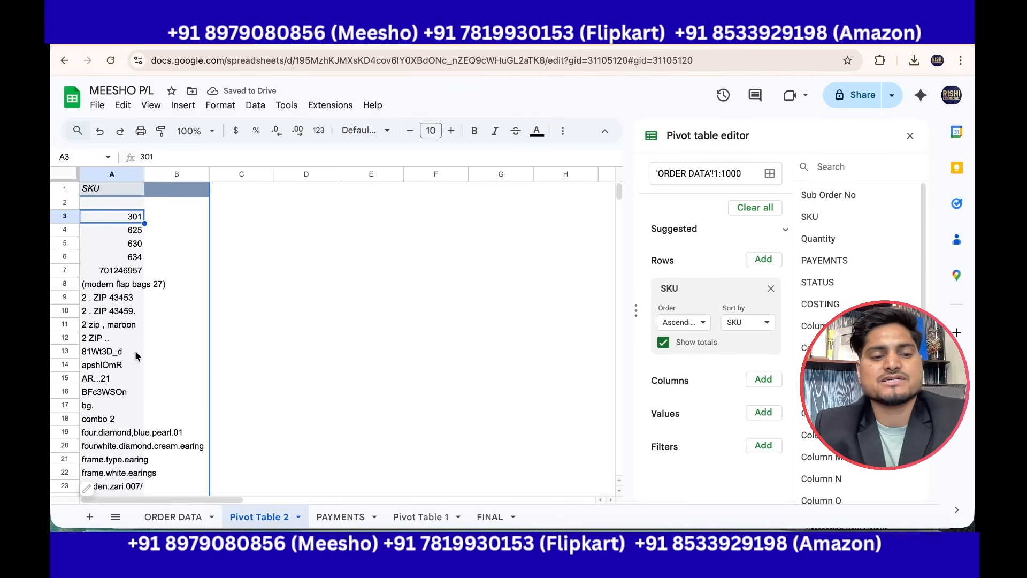
pyautogui.hotkey('ctrl', 'shift', 'Down')
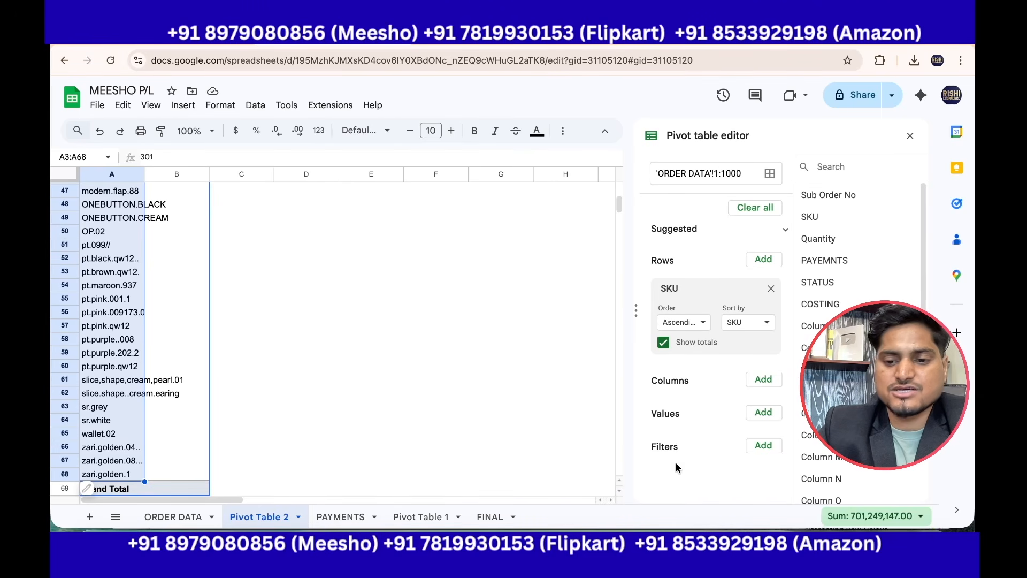
pyautogui.click(867, 518)
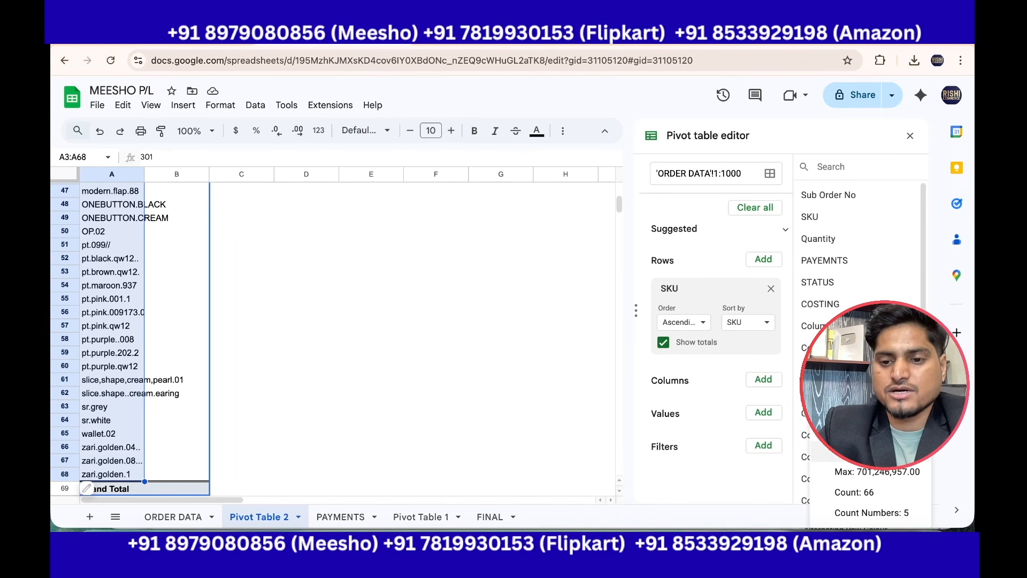
pyautogui.click(859, 451)
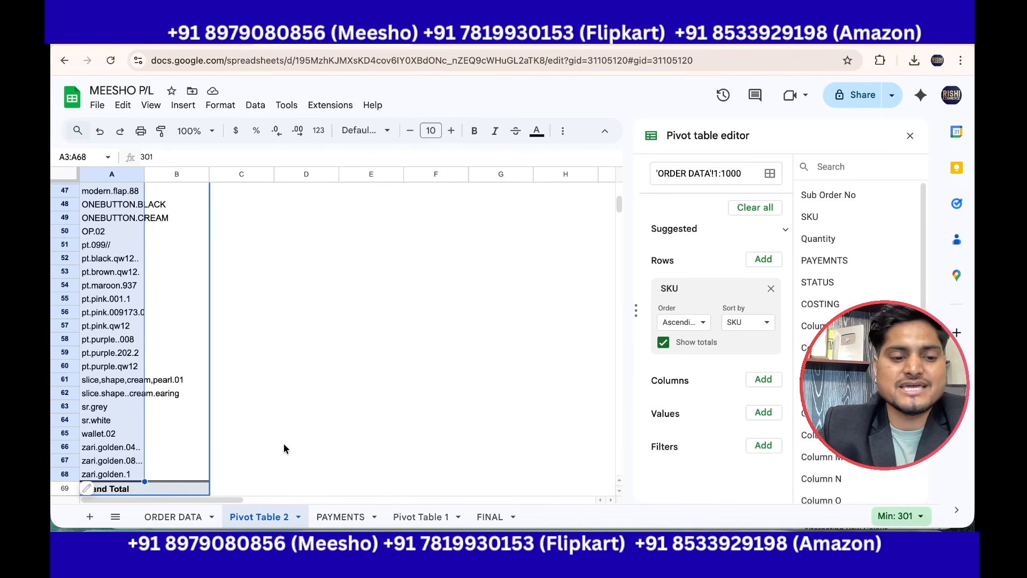
# Step: Show the count of SKU entries in B2:B816 of the ORDER DATA sheet
pyautogui.click(171, 516)
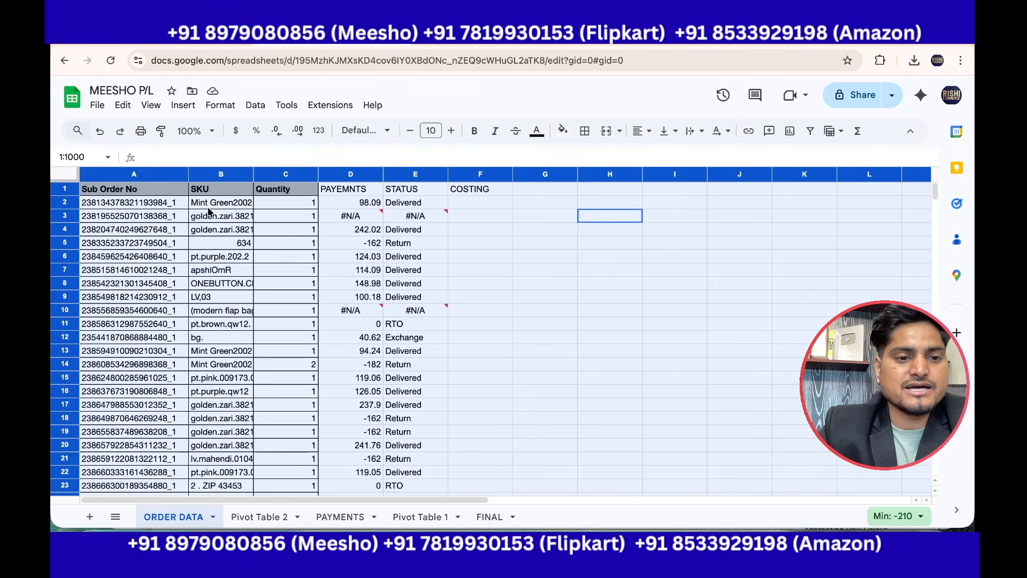
pyautogui.click(212, 207)
pyautogui.hotkey('ctrl', 'shift', 'Down')
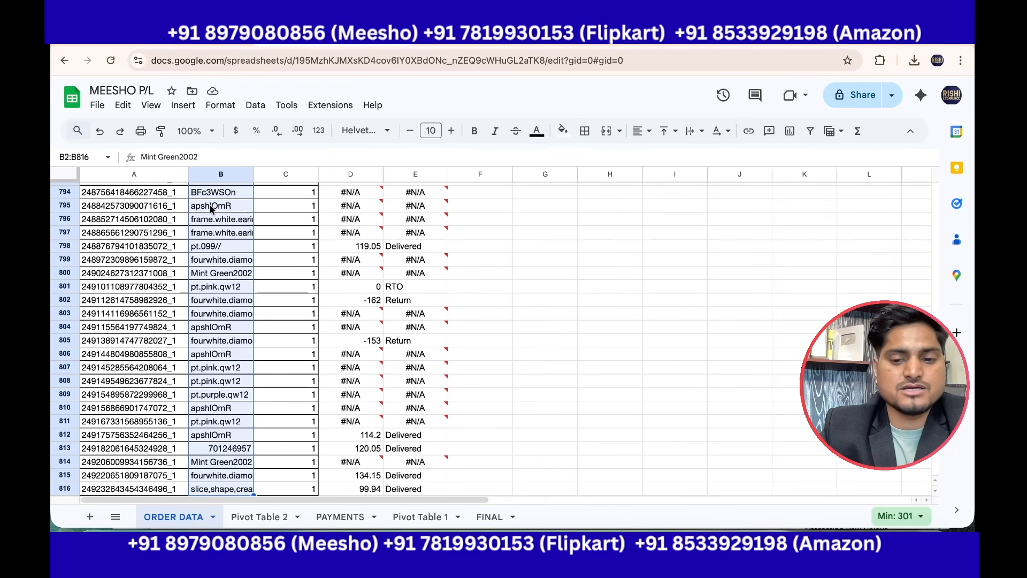
pyautogui.scroll(-5, 210, 206)
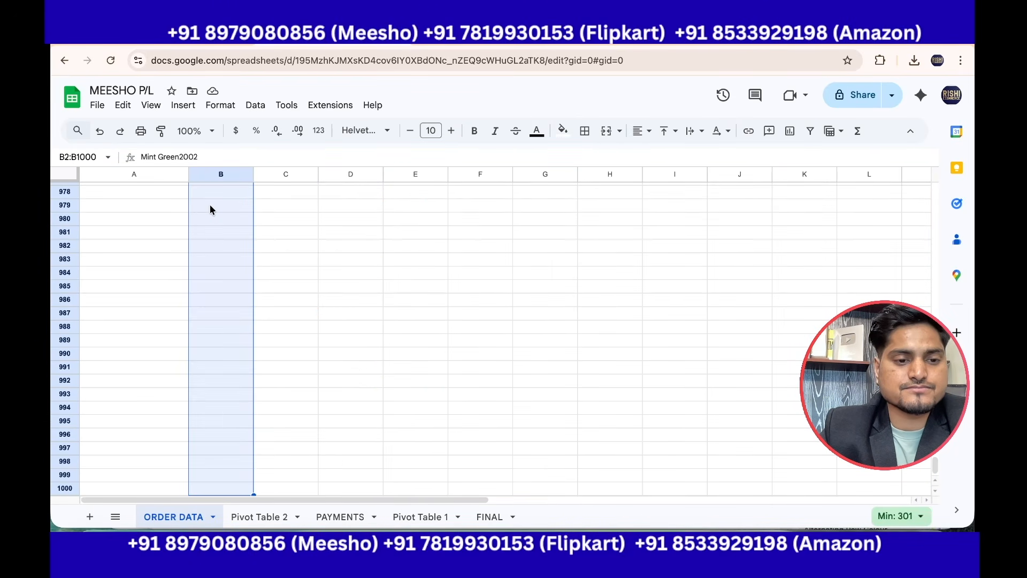
pyautogui.click(896, 516)
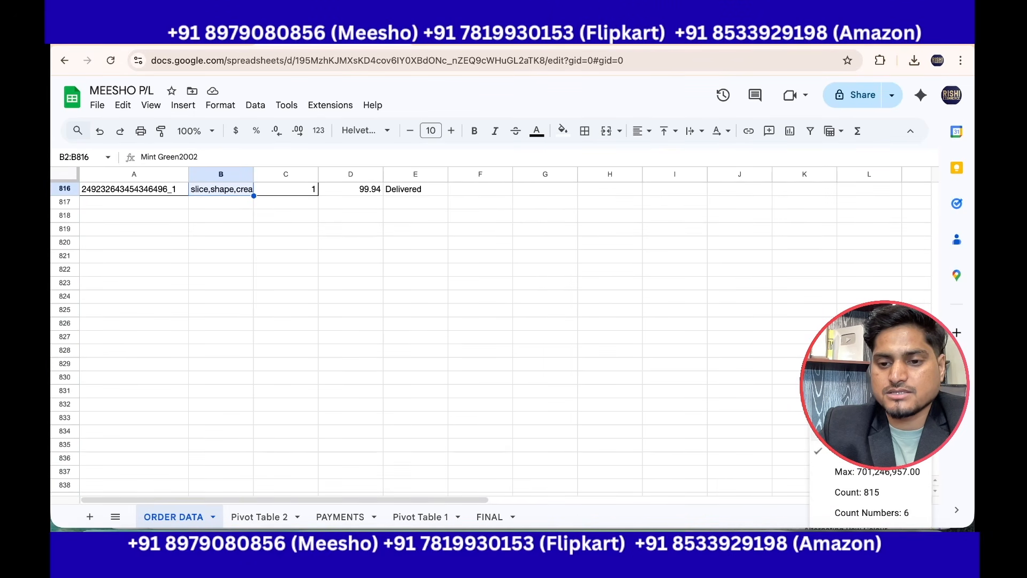
pyautogui.click(853, 492)
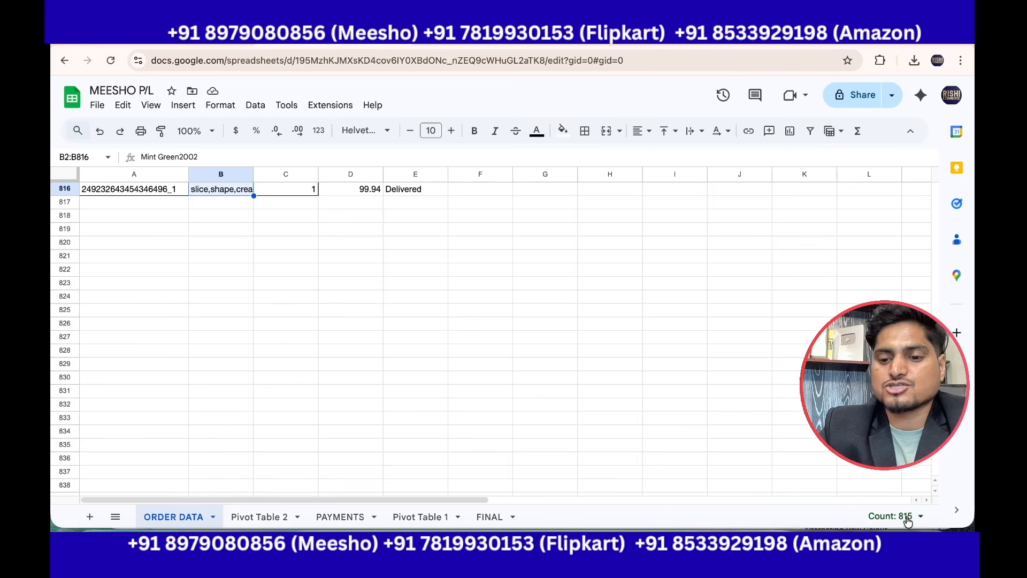
# Step: Examine the unique SKU list in the Pivot Table 2 sheet and check how many SKUs it contains
pyautogui.click(484, 518)
pyautogui.click(421, 518)
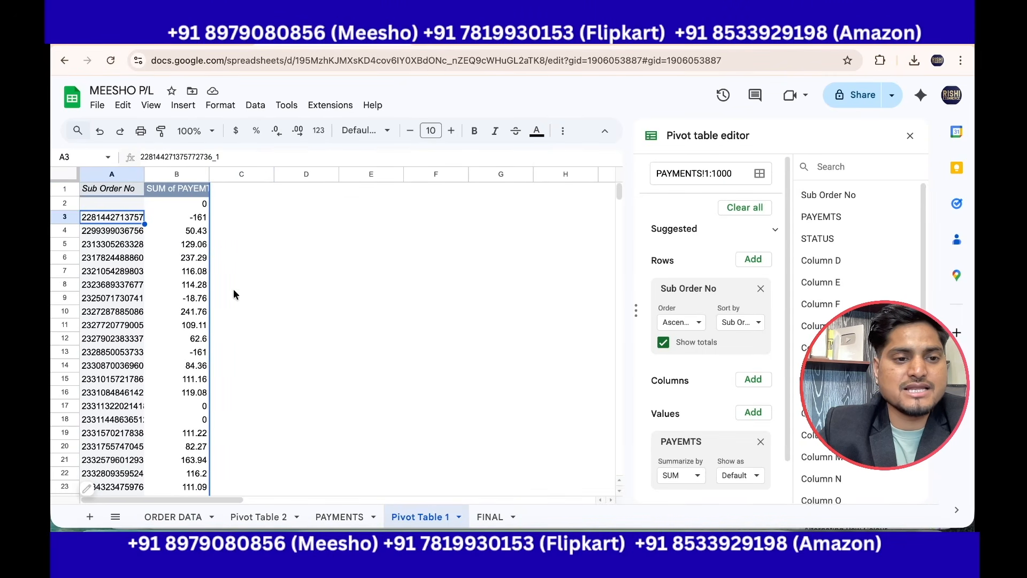
pyautogui.click(254, 517)
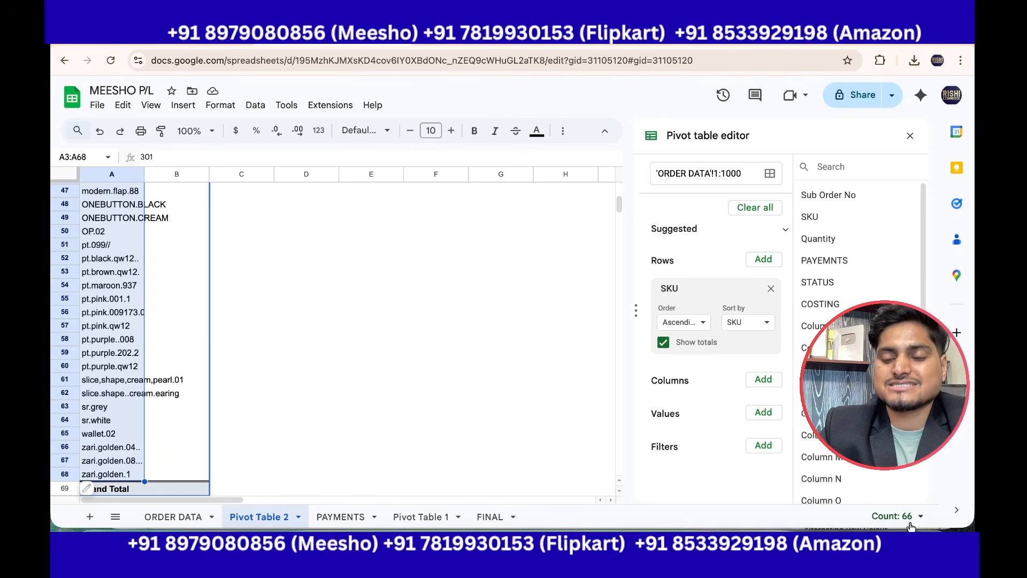
pyautogui.click(892, 518)
pyautogui.click(874, 494)
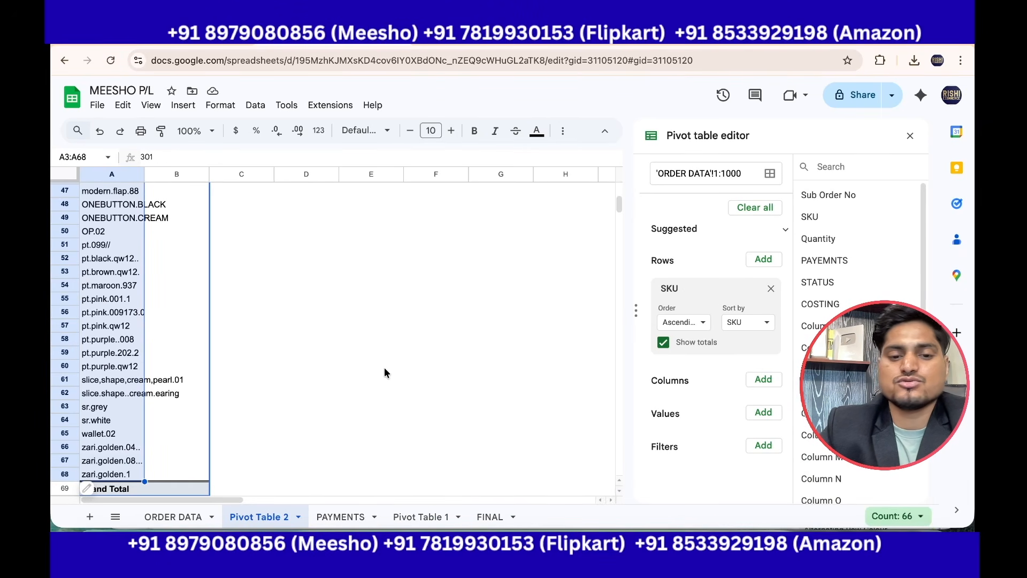
pyautogui.click(365, 371)
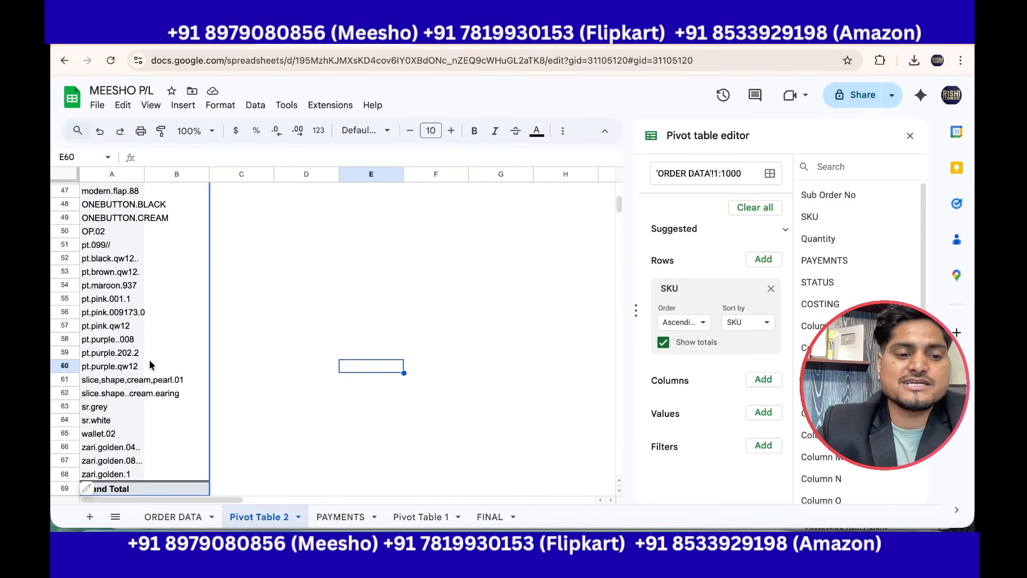
pyautogui.click(165, 363)
pyautogui.hotkey('ctrl', 'Up')
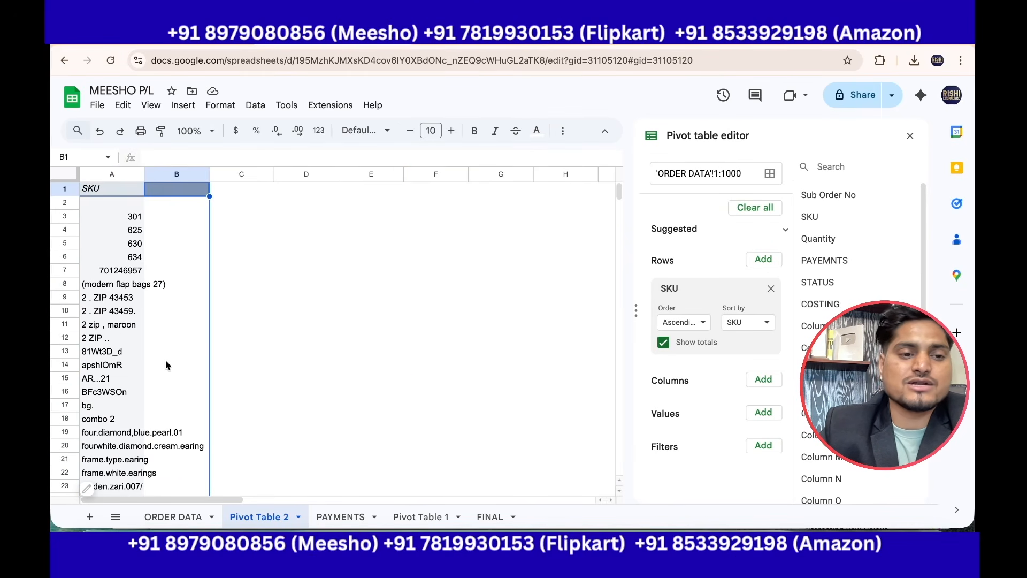
pyautogui.click(163, 216)
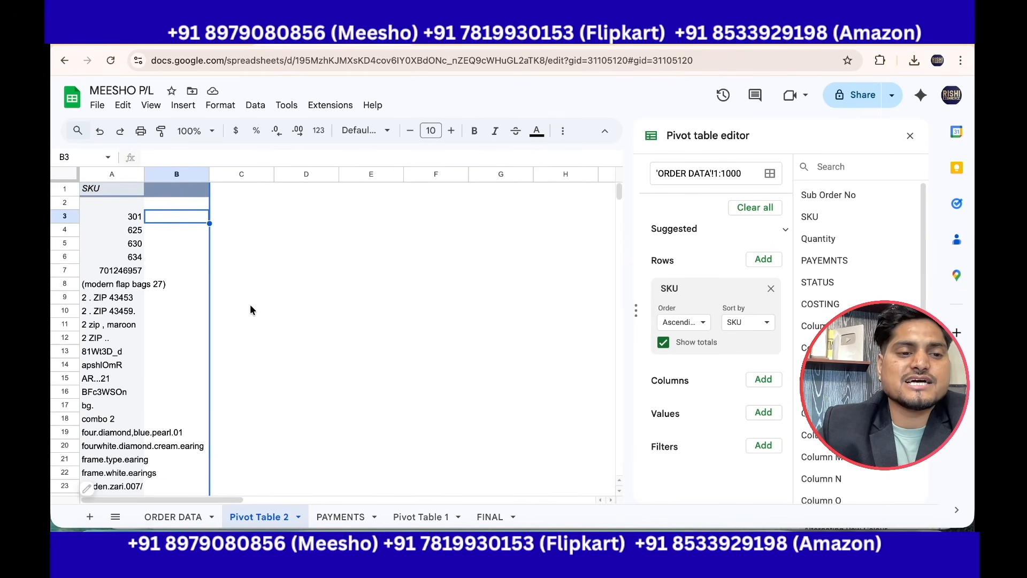
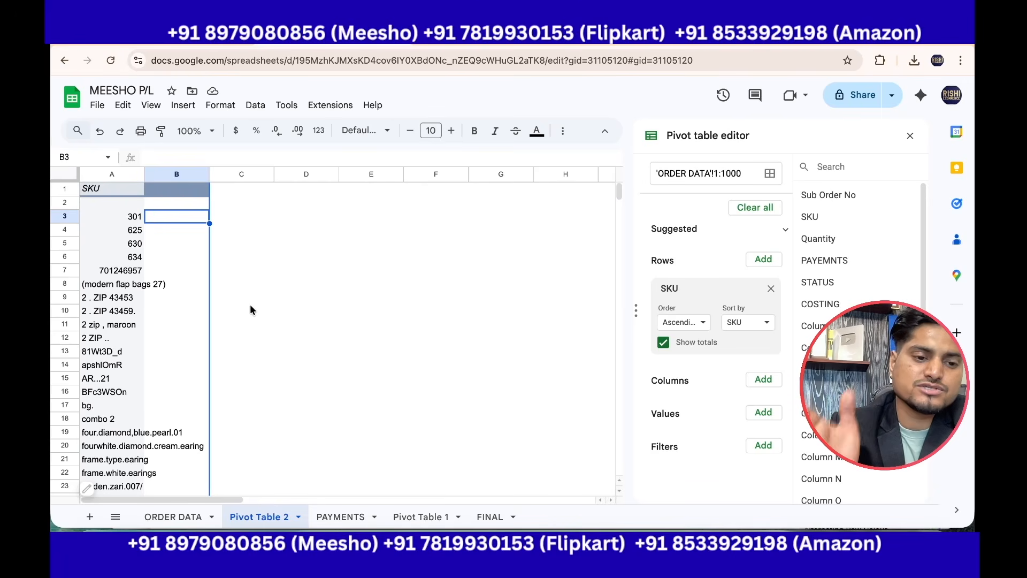
# Step: Copy the SKU list in Pivot Table 2 from A3 down to the last SKU above Grand Total
pyautogui.click(131, 216)
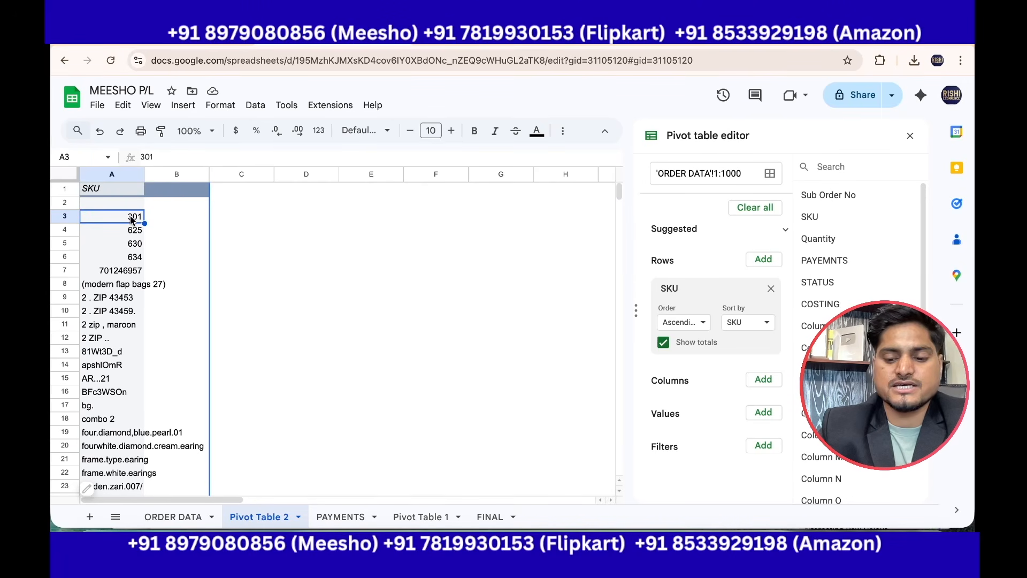
pyautogui.hotkey('ctrl', 'shift', 'Down')
pyautogui.hotkey('ctrl', 'shift', 'Up')
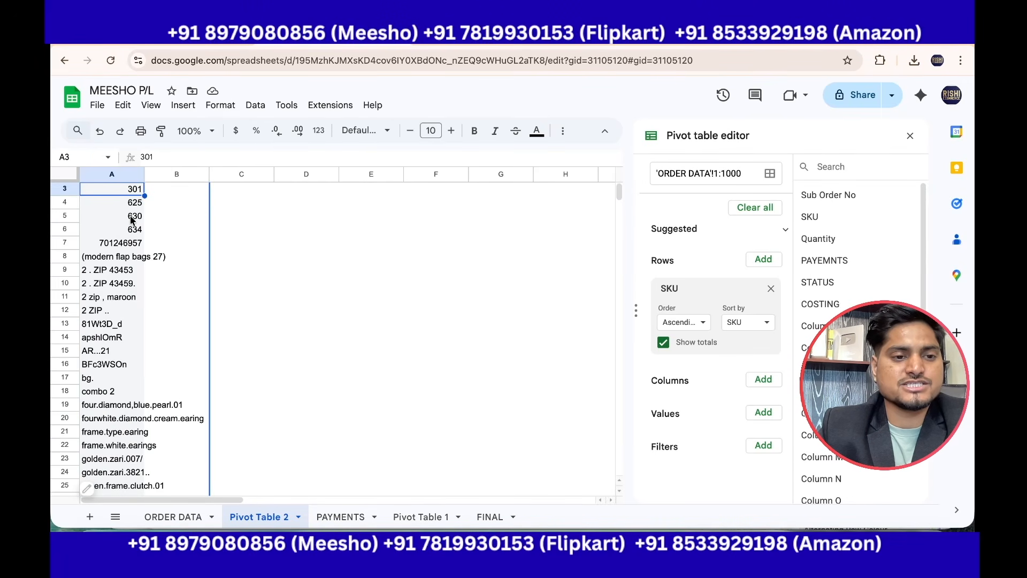
pyautogui.hotkey('ctrl', 'shift', 'Down')
pyautogui.hotkey('shift', 'Up')
pyautogui.hotkey('ctrl', 'c')
# Step: Add a new sheet named SKU and paste the copied SKU list into it starting at A2
pyautogui.click(90, 517)
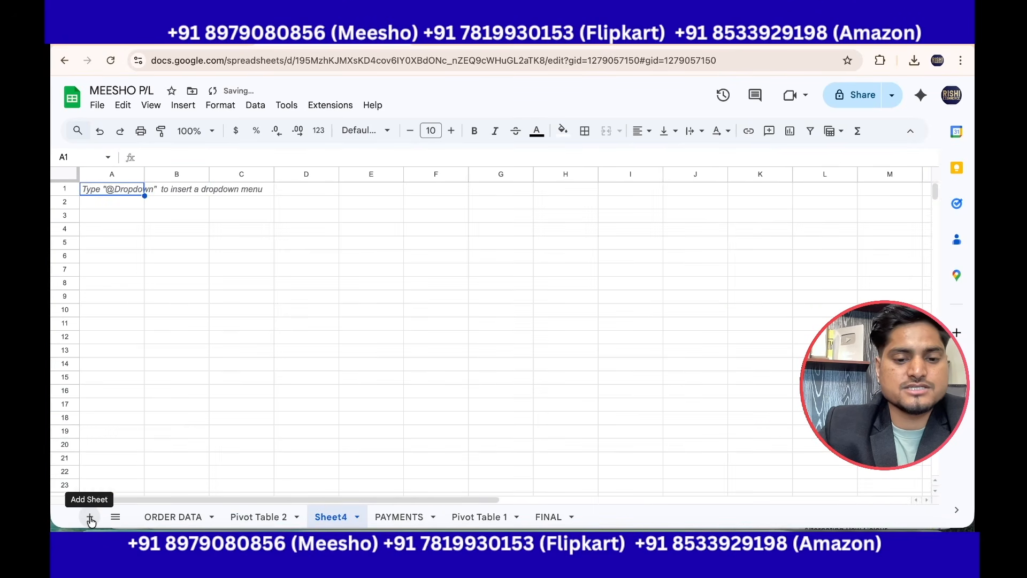
pyautogui.doubleClick(330, 517)
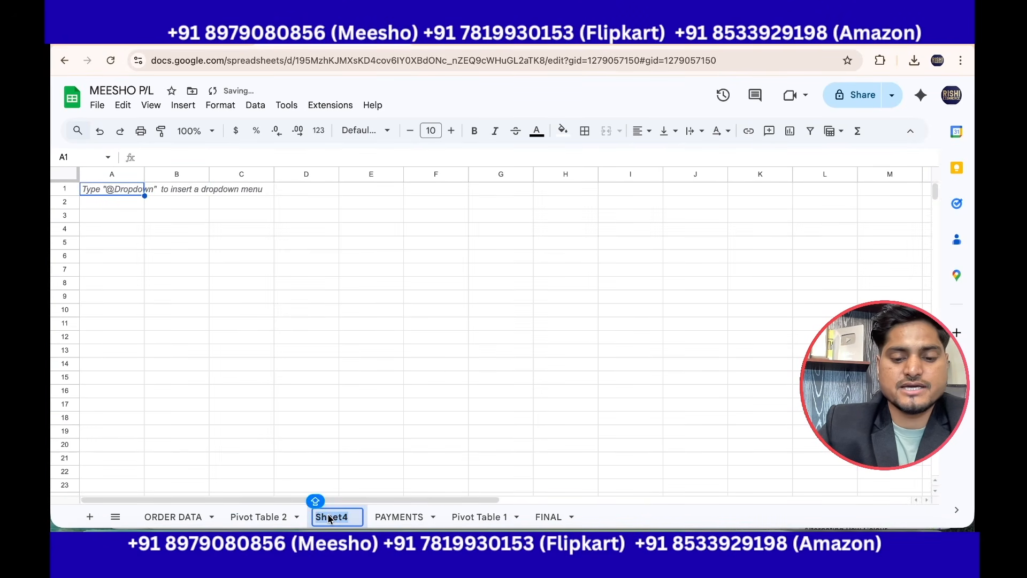
pyautogui.write('SKU')
pyautogui.click(369, 367)
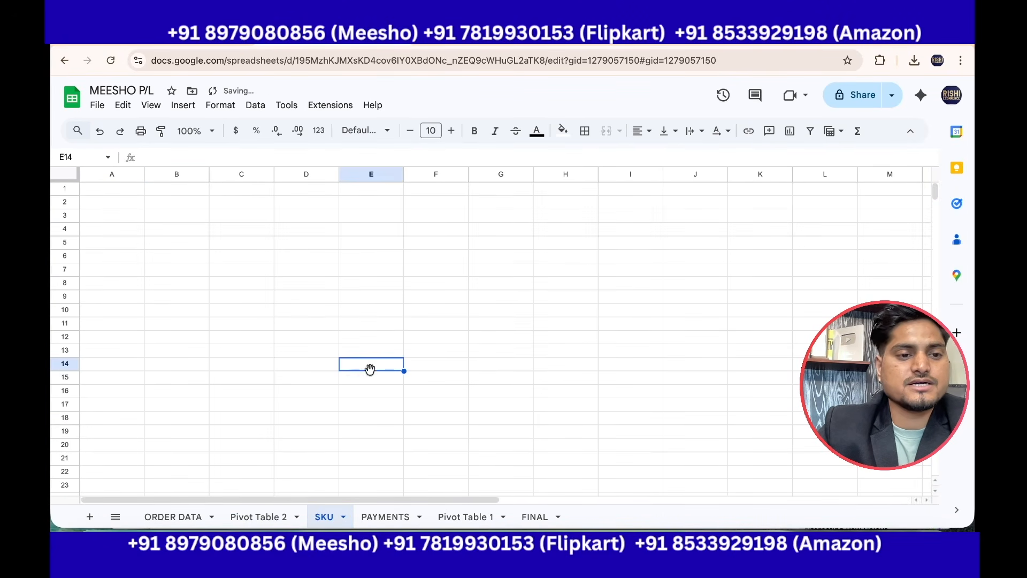
pyautogui.click(116, 205)
pyautogui.hotkey('ctrl', 'v')
# Step: Enter the headers SKU in A1 and COSTING in B1, and fill both cells with cyan
pyautogui.click(112, 192)
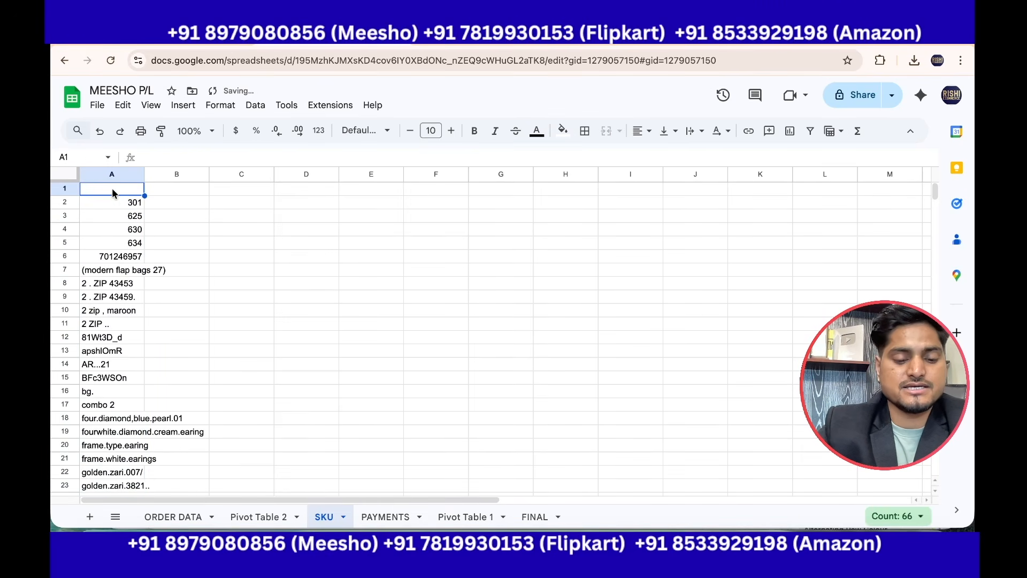
pyautogui.write('SKU')
pyautogui.click(178, 191)
pyautogui.write('COSTING')
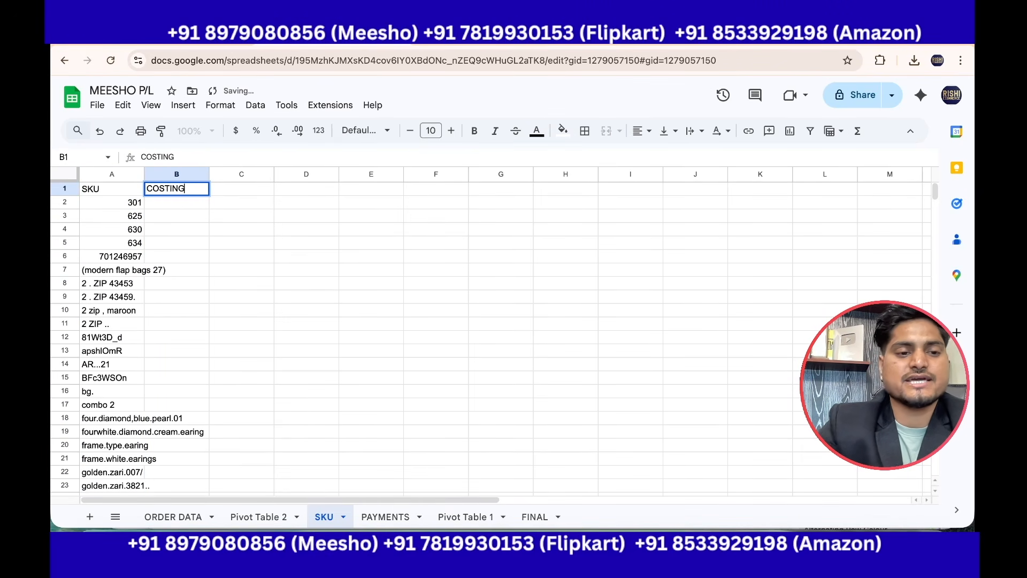
pyautogui.click(283, 219)
pyautogui.moveTo(116, 190); pyautogui.dragTo(188, 191)
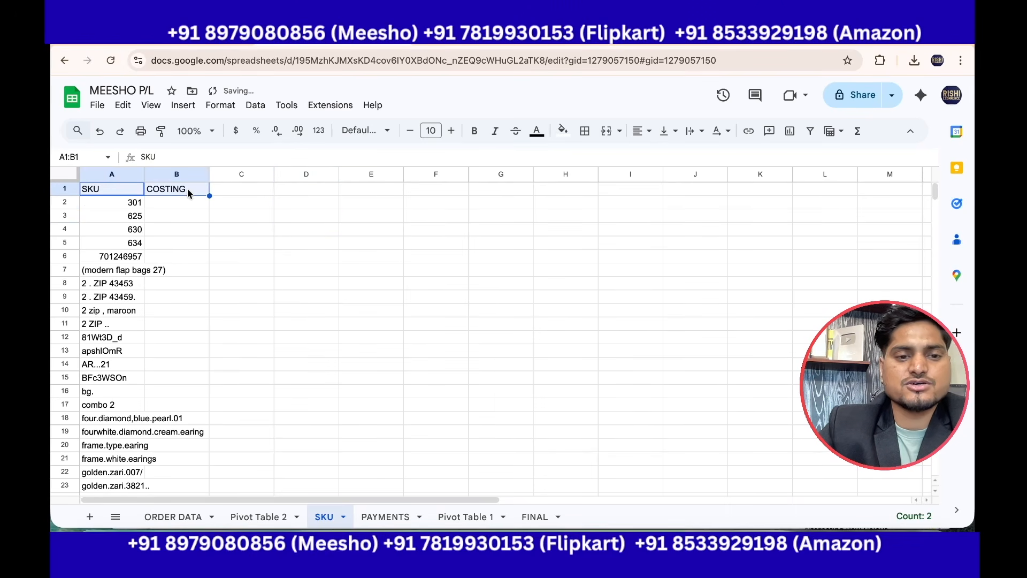
pyautogui.click(563, 131)
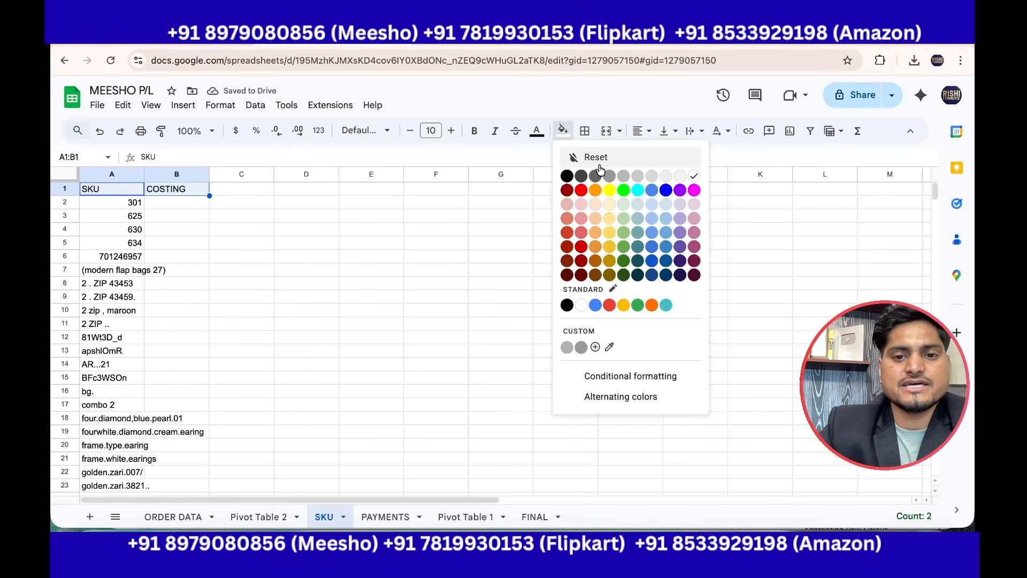
pyautogui.click(636, 192)
# Step: Enter the costing 25 for SKU 301 in B2 and 31 for SKU 625 in B3
pyautogui.click(163, 204)
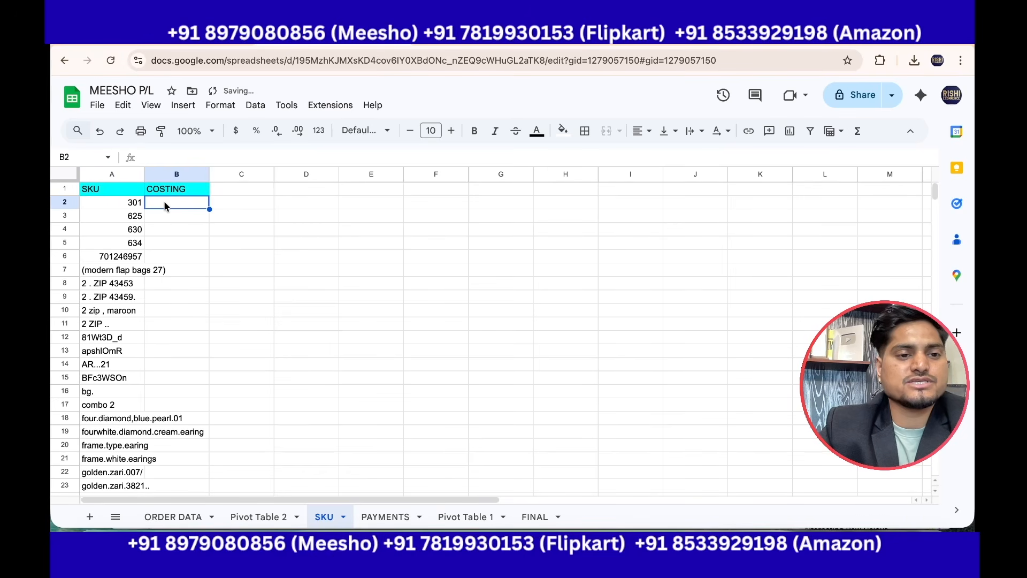
pyautogui.write('25')
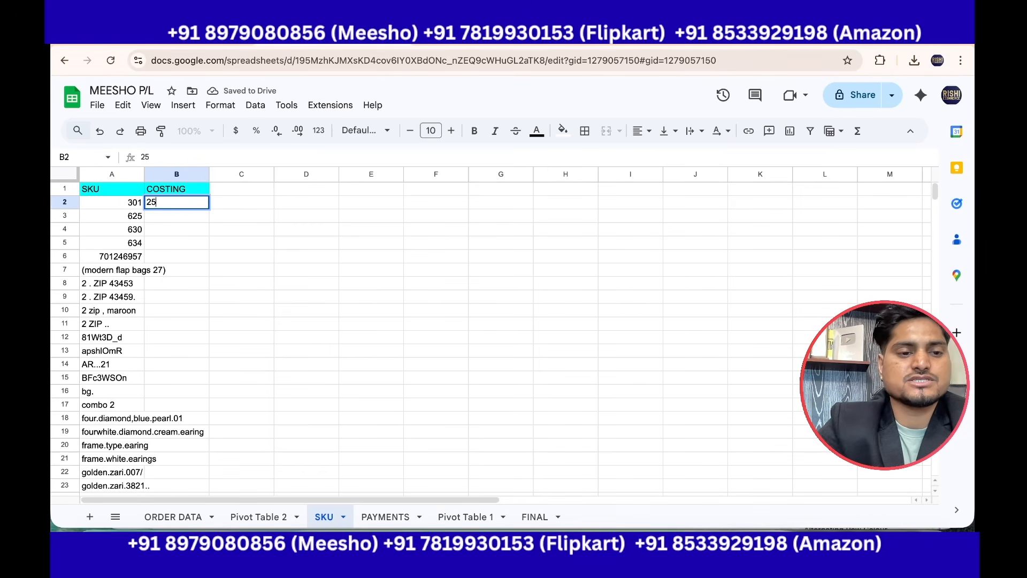
pyautogui.click(440, 367)
pyautogui.click(192, 219)
pyautogui.write('31')
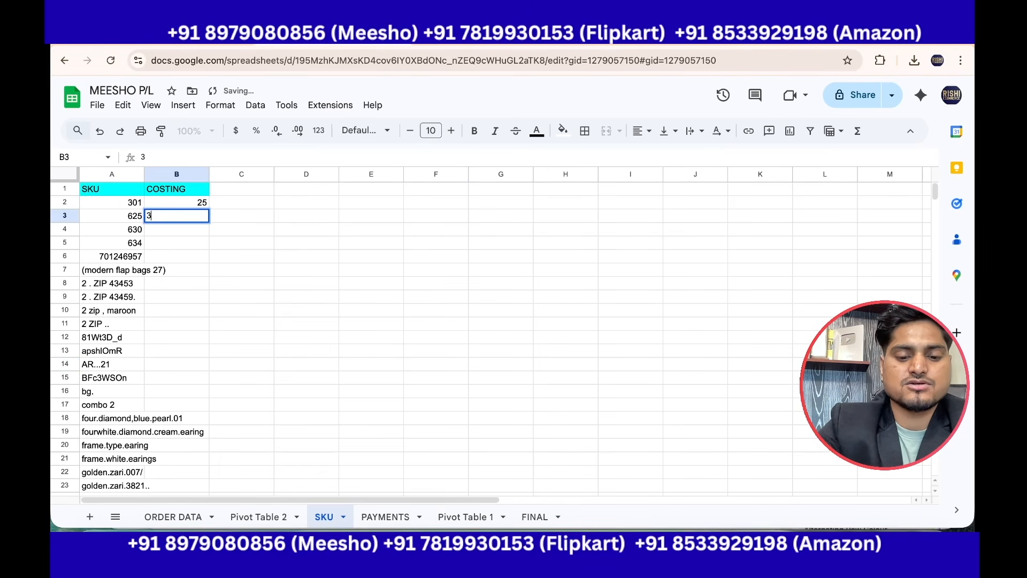
pyautogui.click(235, 233)
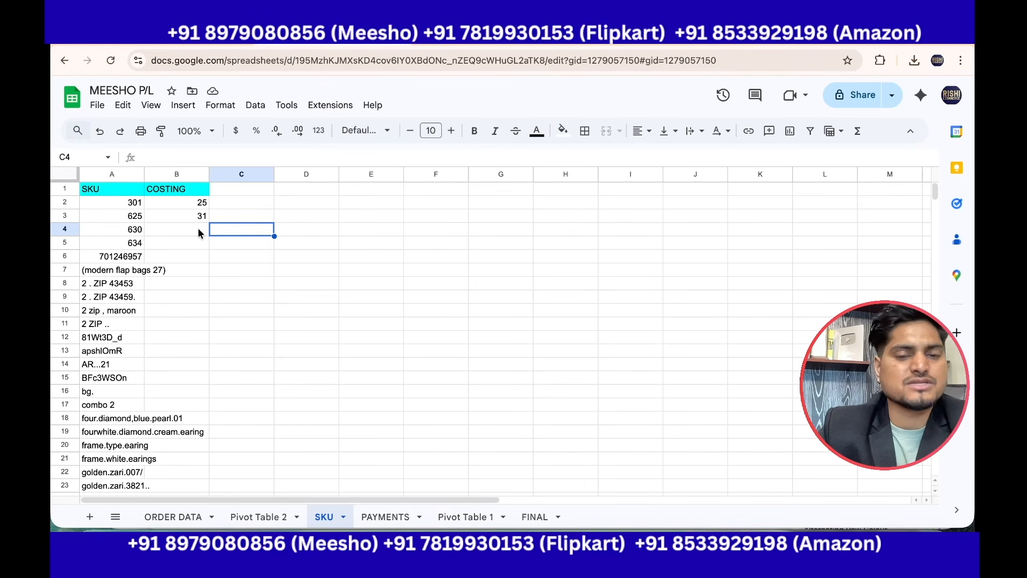
# Step: Enter the costings 24, 19 and 50 in B4, B5 and B6 for the next three SKUs
pyautogui.click(197, 231)
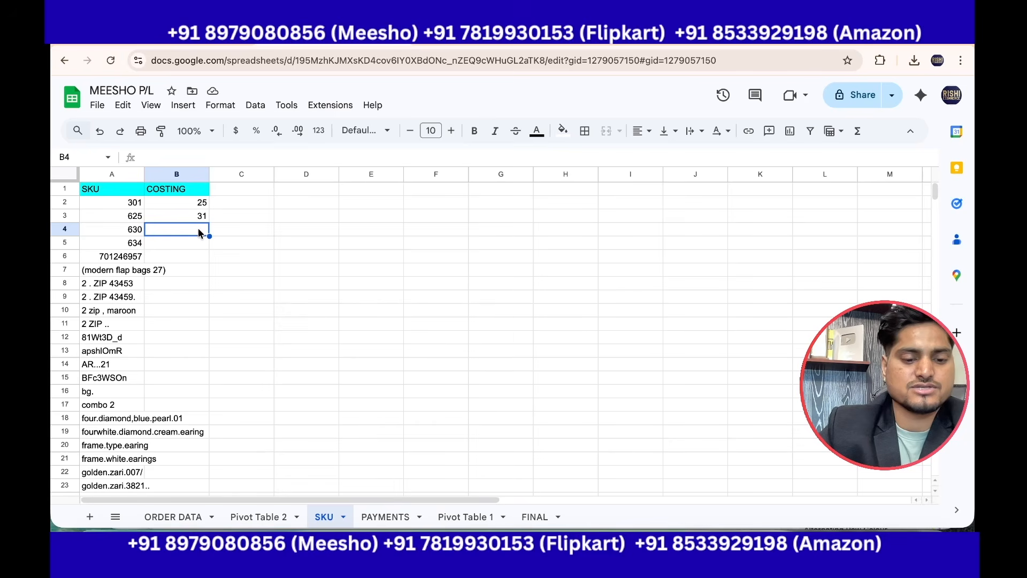
pyautogui.write('24')
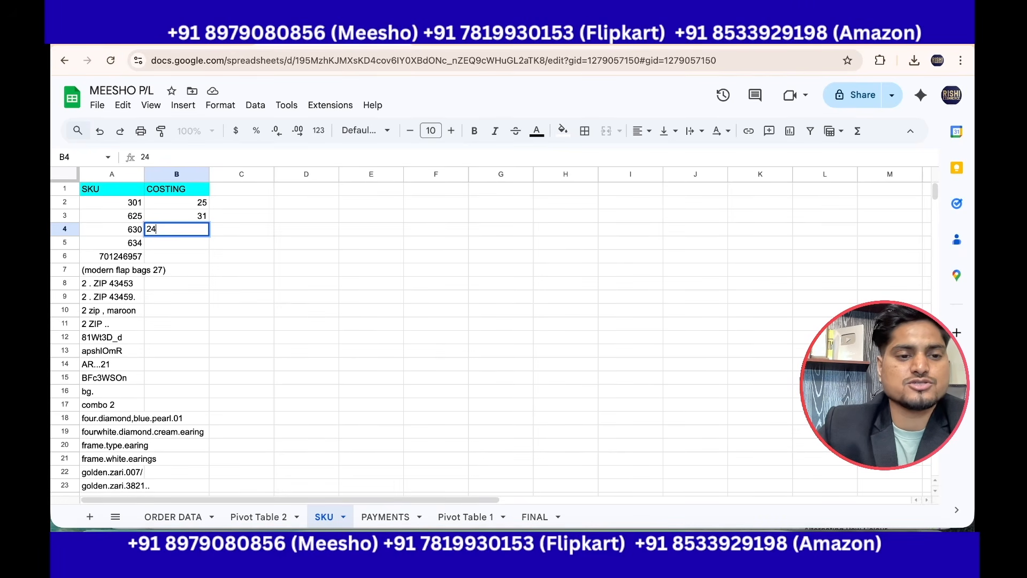
pyautogui.click(191, 242)
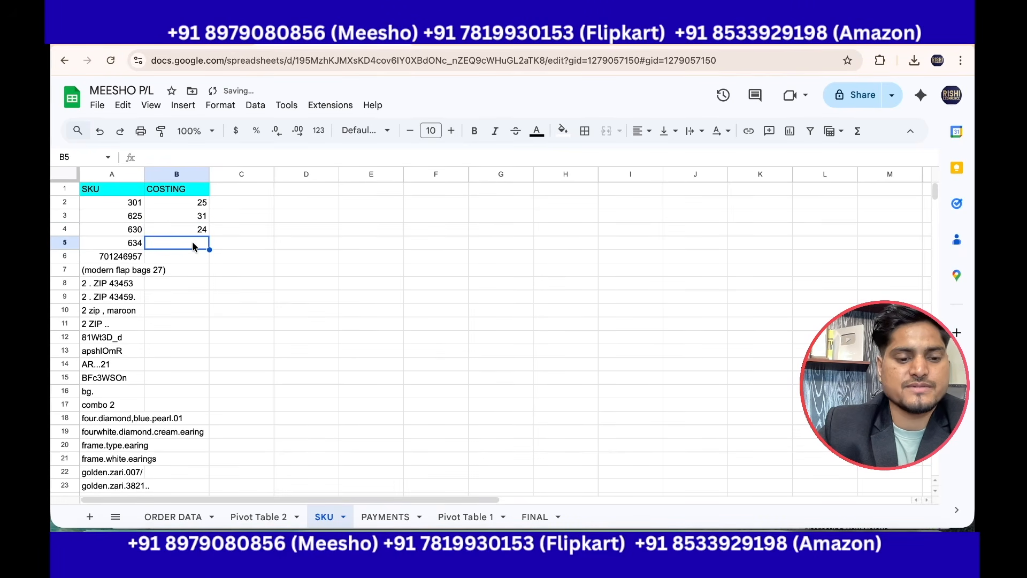
pyautogui.write('19')
pyautogui.click(262, 242)
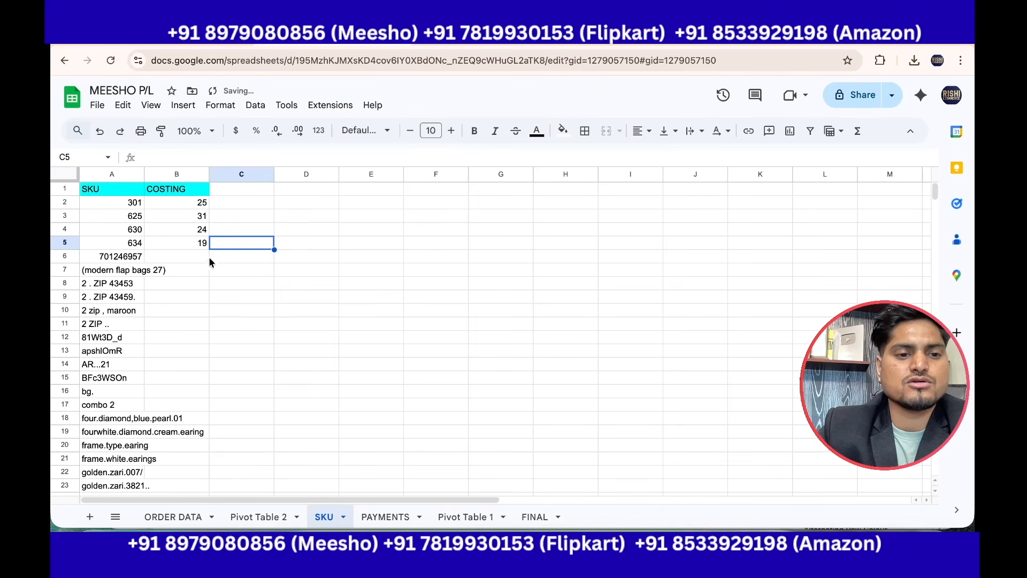
pyautogui.click(201, 264)
pyautogui.write('50')
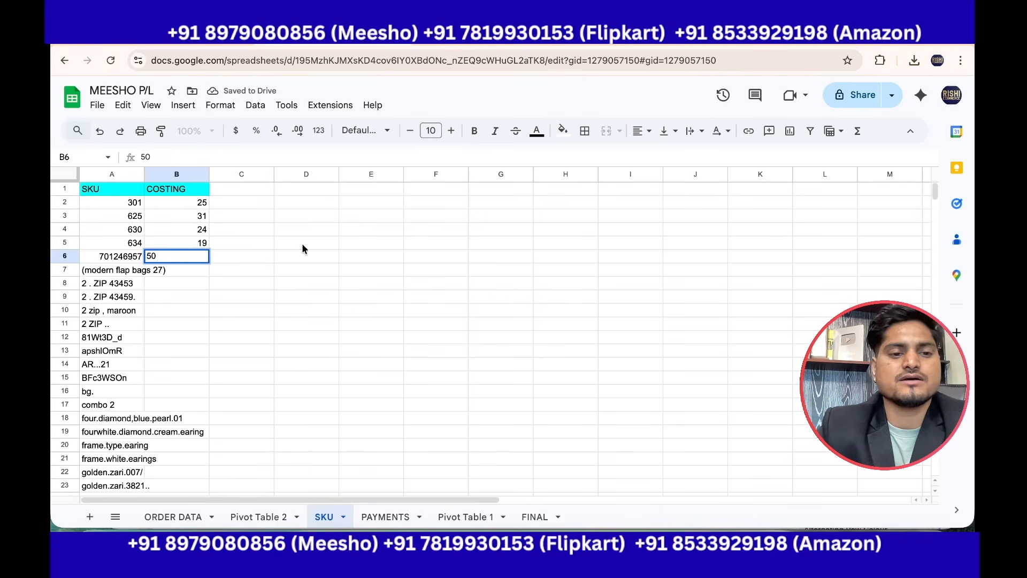
pyautogui.click(301, 244)
# Step: Copy the costing values in B2:B6 into B7:B11
pyautogui.moveTo(202, 203); pyautogui.dragTo(201, 261)
pyautogui.hotkey('ctrl', 'c')
pyautogui.click(198, 277)
pyautogui.hotkey('ctrl', 'v')
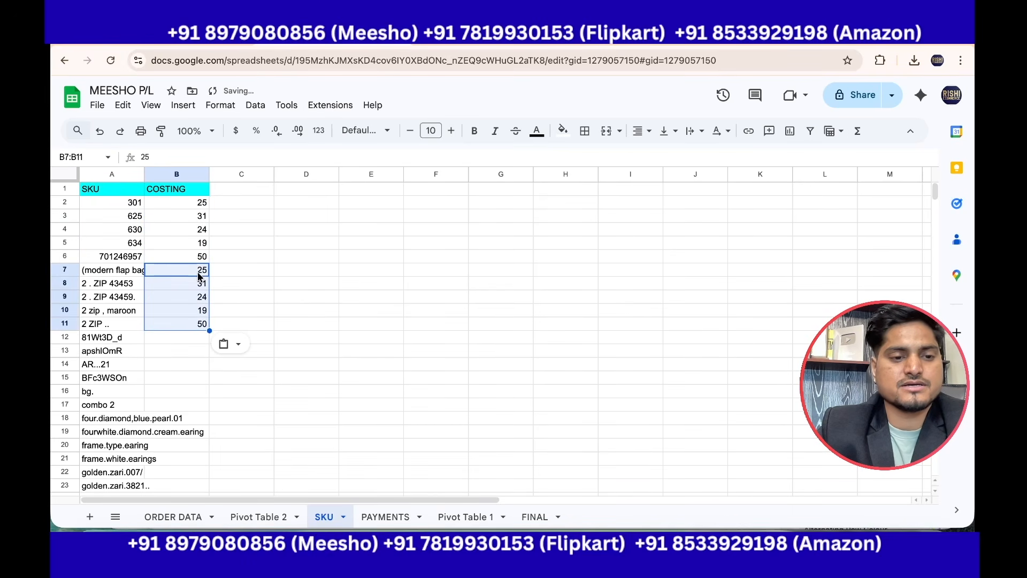
# Step: Copy the costing values in B2:B11 into B12:B21 and again into B22:B31
pyautogui.moveTo(202, 203); pyautogui.dragTo(200, 332)
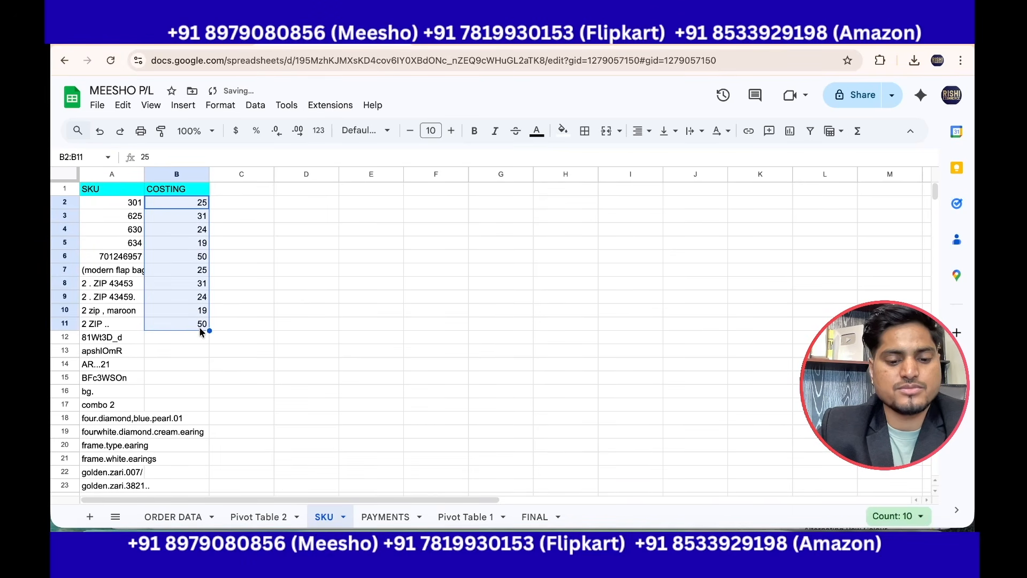
pyautogui.hotkey('ctrl', 'c')
pyautogui.click(198, 338)
pyautogui.hotkey('ctrl', 'v')
pyautogui.scroll(-5, 196, 343)
pyautogui.scroll(-1, 196, 321)
pyautogui.click(195, 248)
pyautogui.hotkey('ctrl', 'v')
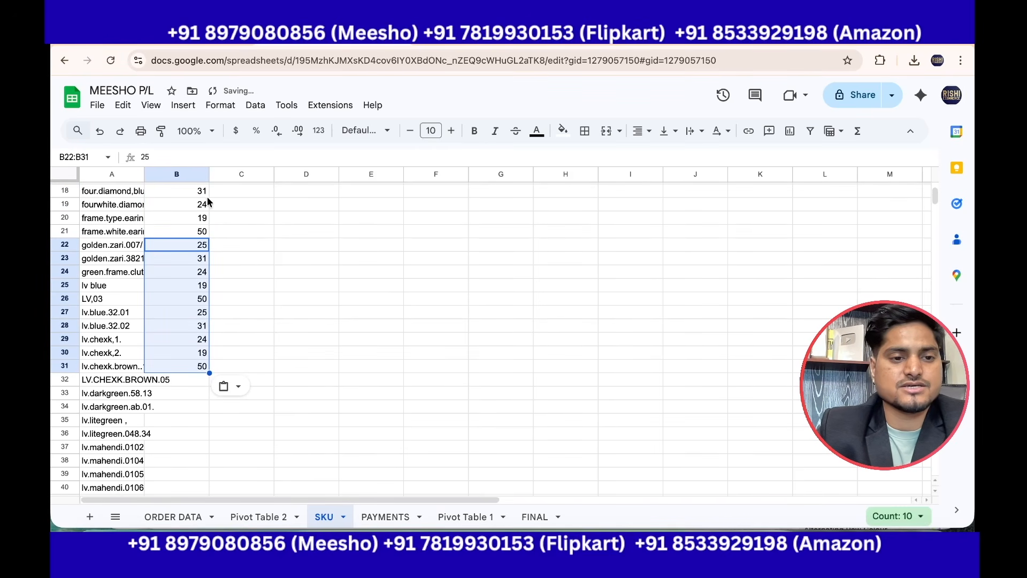
# Step: Copy the costing values in B18:B31 and paste them at B32, B46 and B60 to cover the remaining SKUs
pyautogui.moveTo(201, 198); pyautogui.dragTo(202, 367)
pyautogui.hotkey('ctrl', 'c')
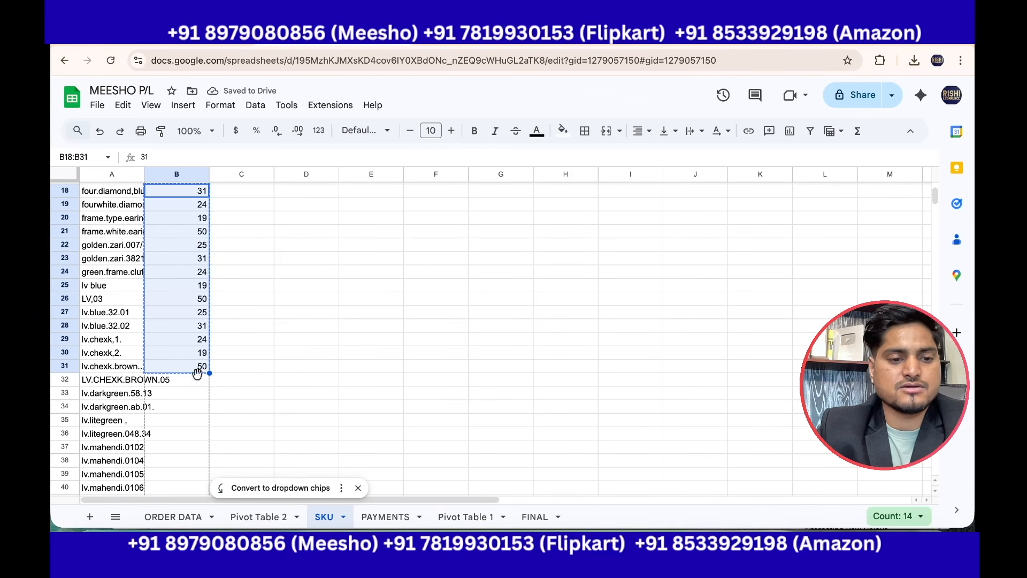
pyautogui.click(197, 386)
pyautogui.hotkey('ctrl', 'v')
pyautogui.scroll(-7, 197, 364)
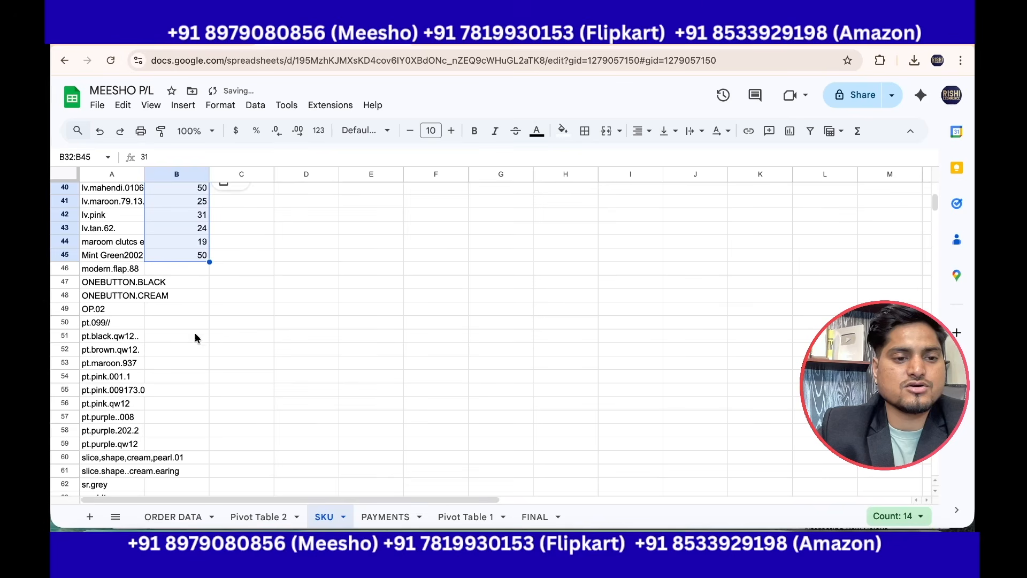
pyautogui.click(191, 274)
pyautogui.hotkey('ctrl', 'v')
pyautogui.scroll(-5, 193, 257)
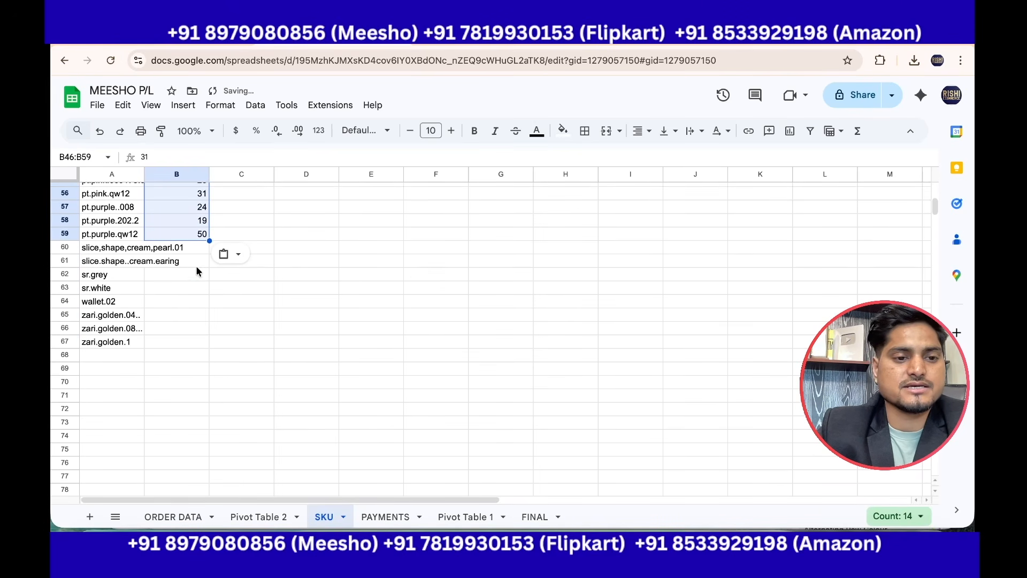
pyautogui.click(192, 248)
pyautogui.hotkey('ctrl', 'v')
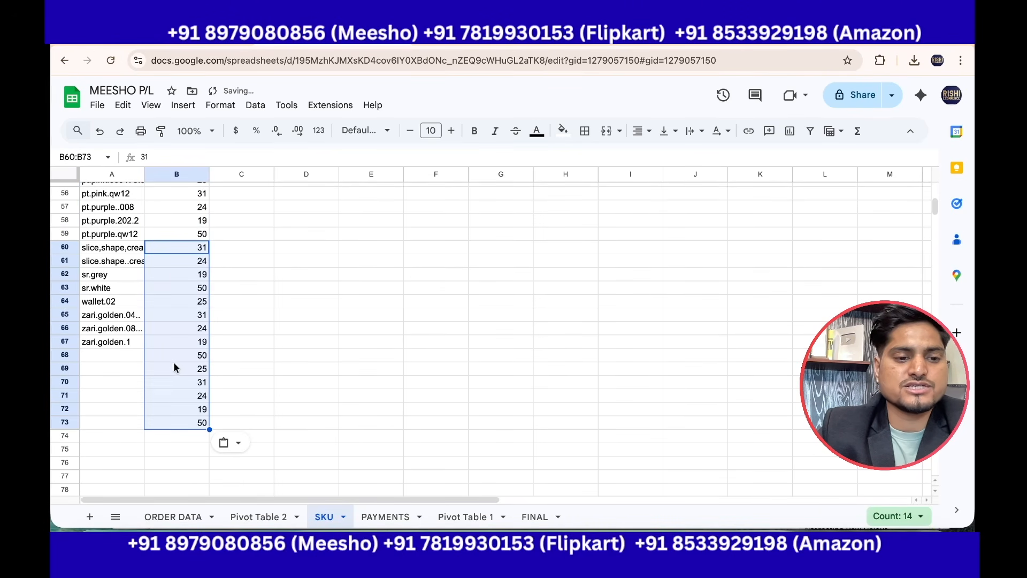
# Step: Clear the surplus costing values in B68:B73 below the last SKU
pyautogui.moveTo(173, 357); pyautogui.dragTo(175, 420)
pyautogui.press('Delete')
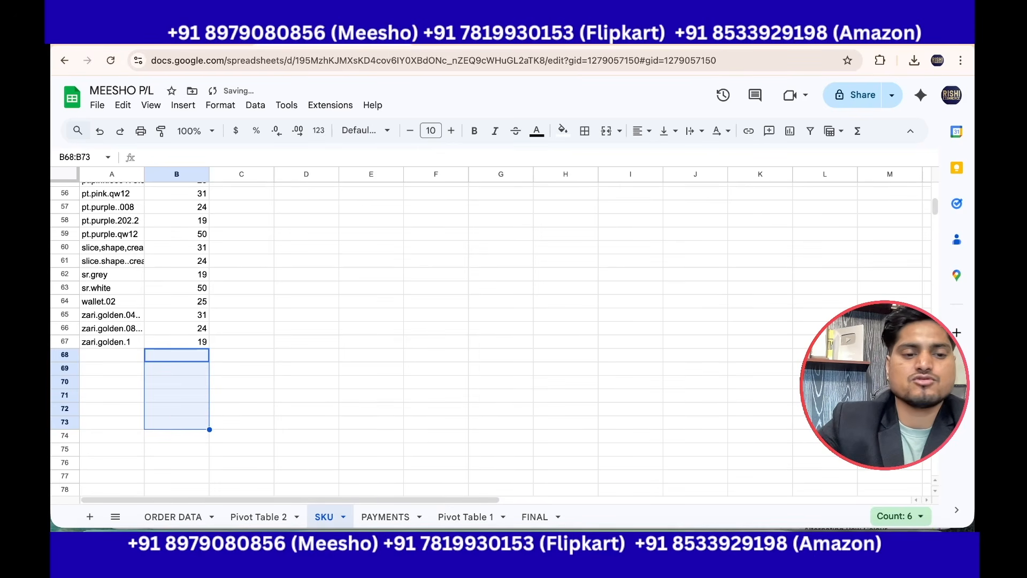
pyautogui.click(305, 368)
# Step: Review several SKU and costing pairs near the start of the list and open the ORDER DATA sheet
pyautogui.scroll(15, 214, 321)
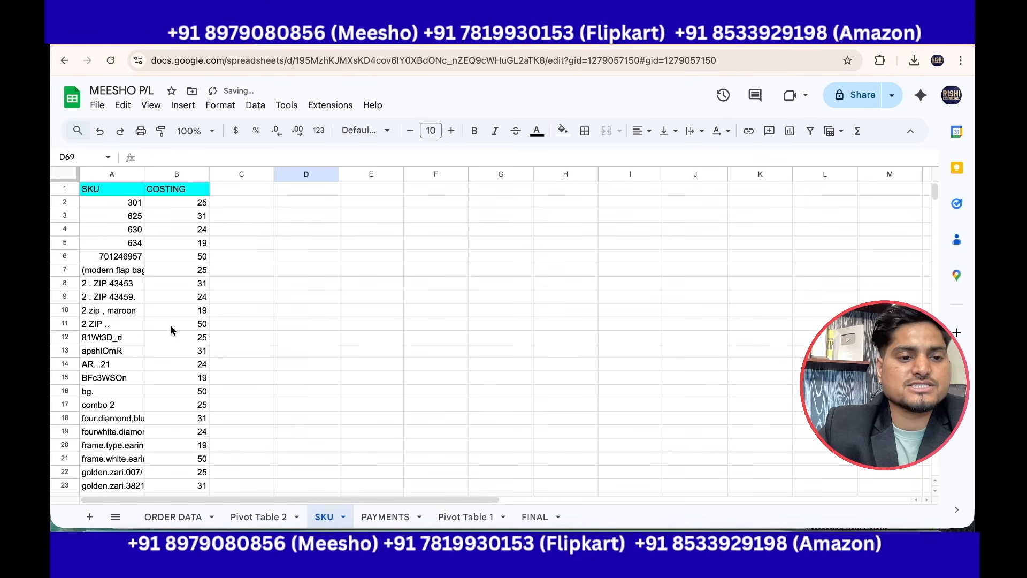
pyautogui.moveTo(134, 229); pyautogui.dragTo(190, 229)
pyautogui.moveTo(134, 269); pyautogui.dragTo(191, 270)
pyautogui.click(134, 324)
pyautogui.click(176, 517)
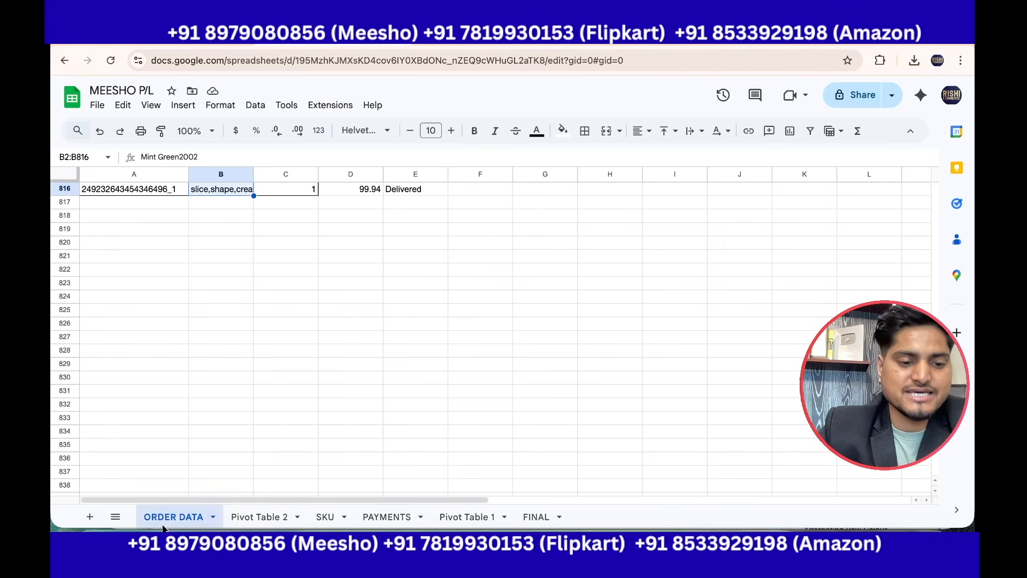
# Step: Look up the first order's costing in F2 of ORDER DATA with =VLOOKUP(B2,SKU!A:B,2,0)
pyautogui.scroll(20, 396, 251)
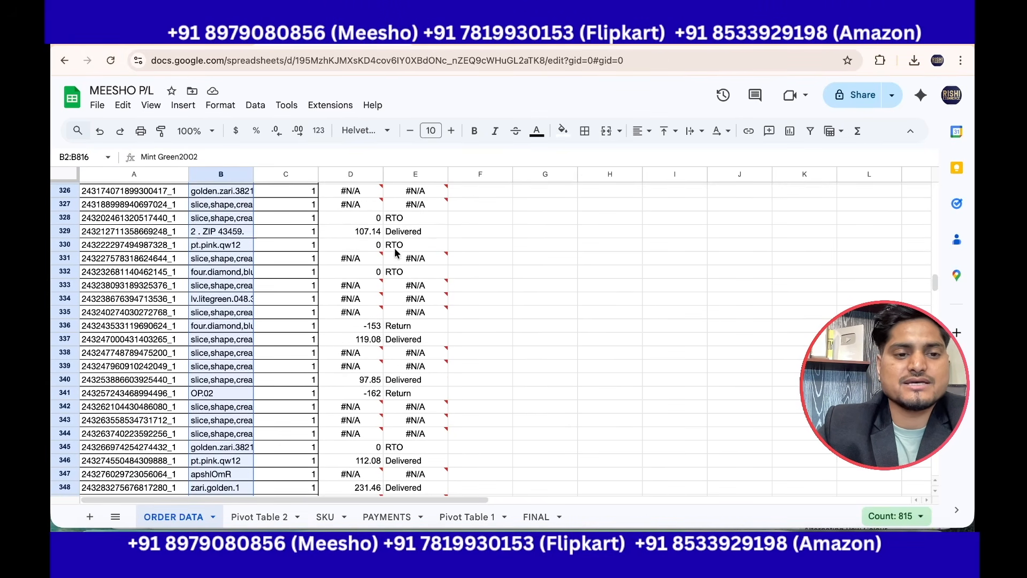
pyautogui.click(132, 302)
pyautogui.hotkey('ctrl', 'Up')
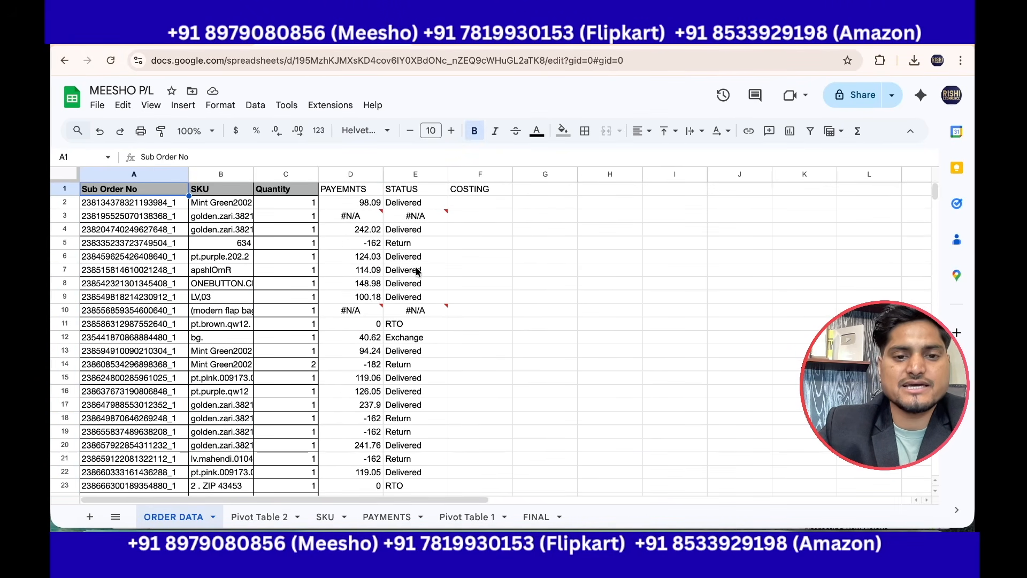
pyautogui.click(461, 202)
pyautogui.write('=')
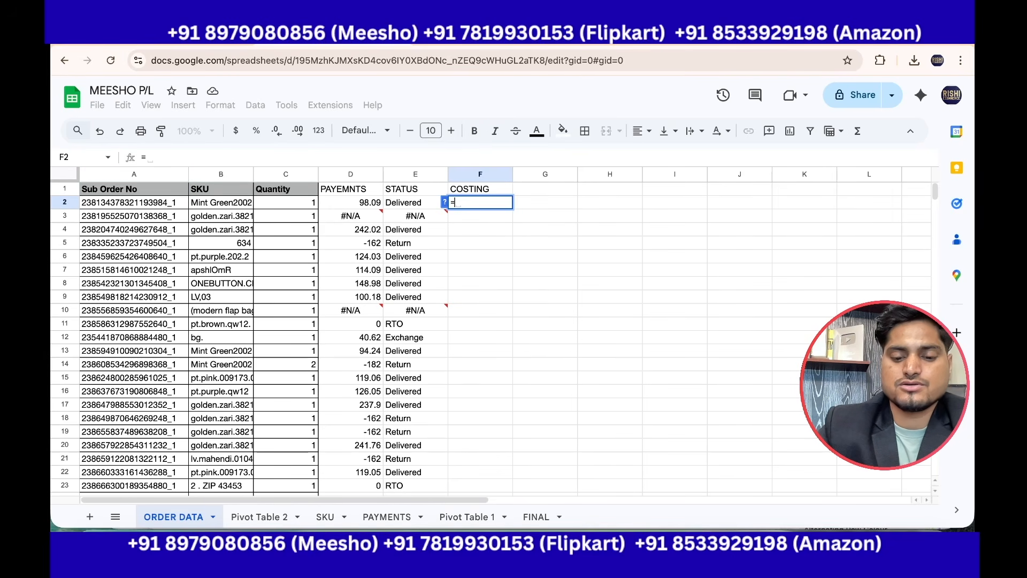
pyautogui.write('VL')
pyautogui.click(492, 236)
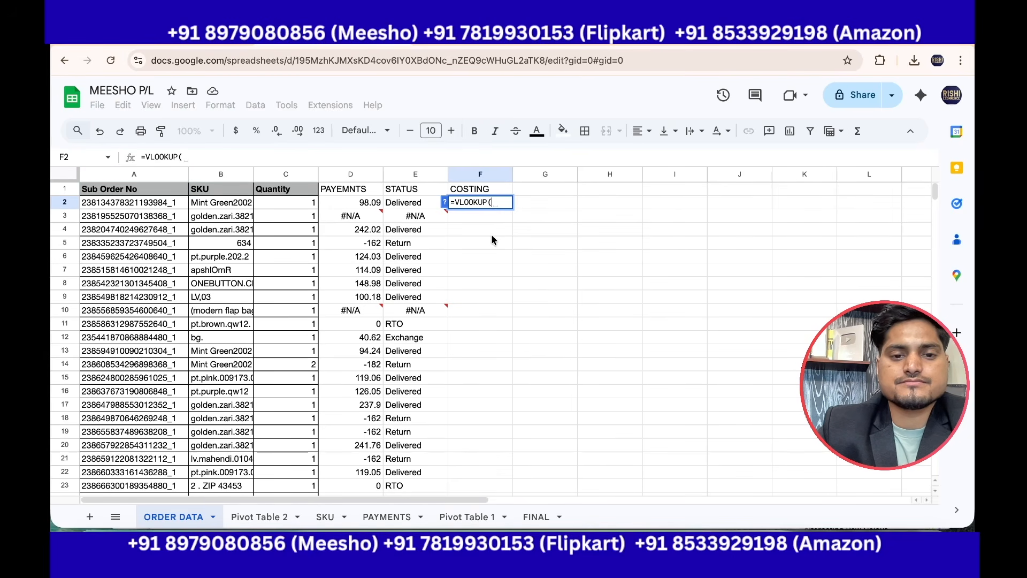
pyautogui.click(221, 203)
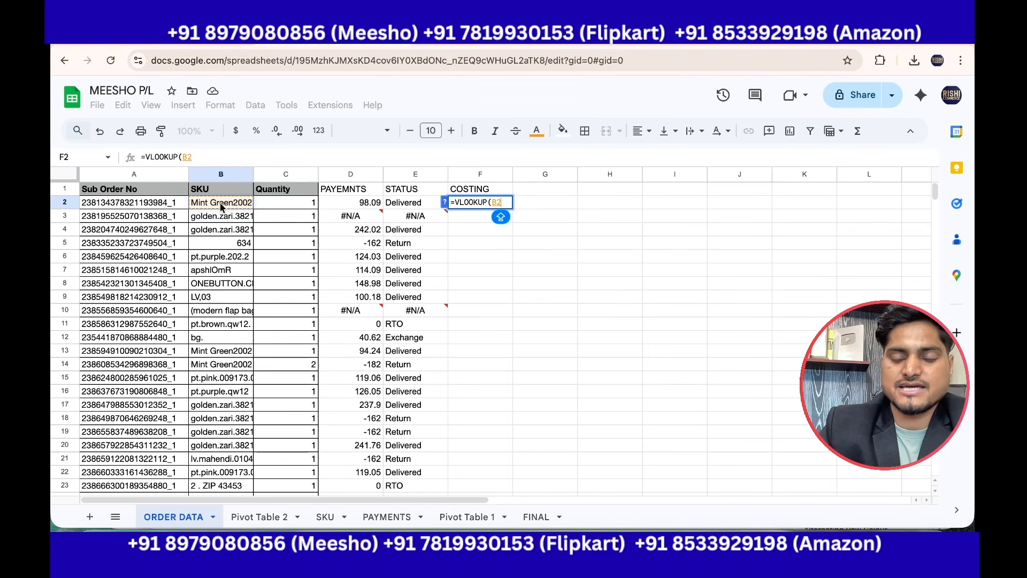
pyautogui.write(',')
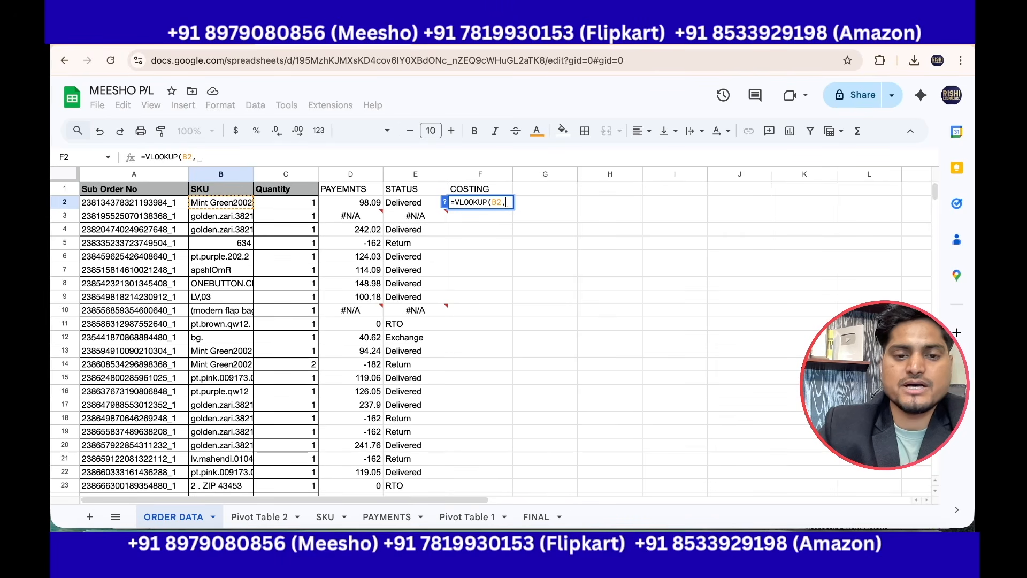
pyautogui.click(325, 516)
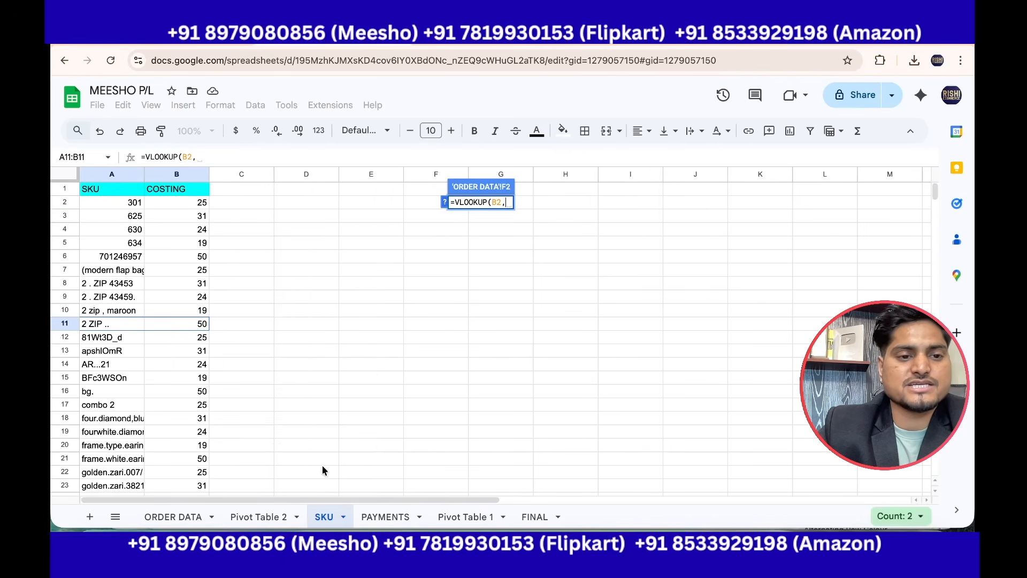
pyautogui.moveTo(124, 174); pyautogui.dragTo(161, 173)
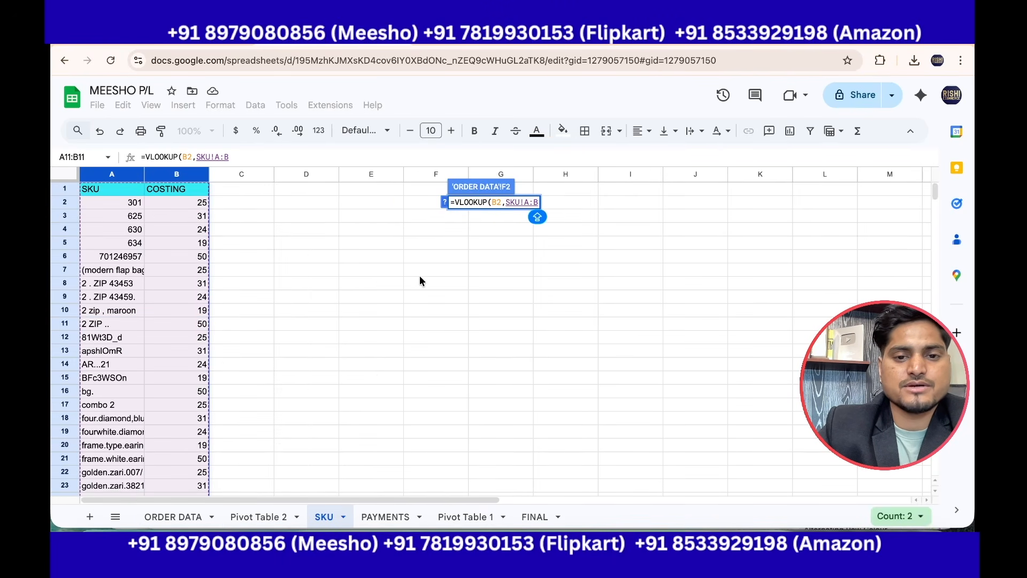
pyautogui.write(',')
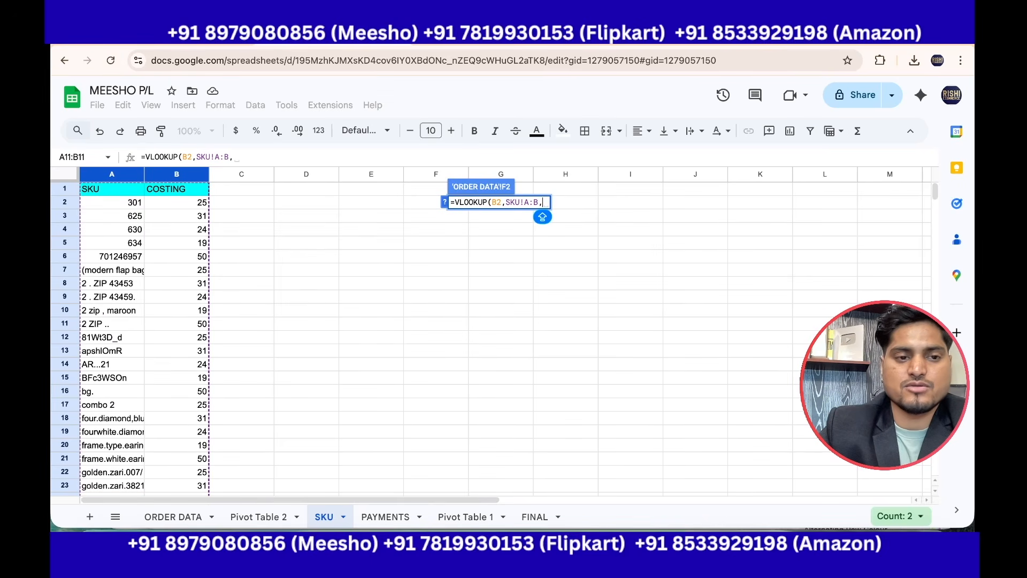
pyautogui.write('2,0)')
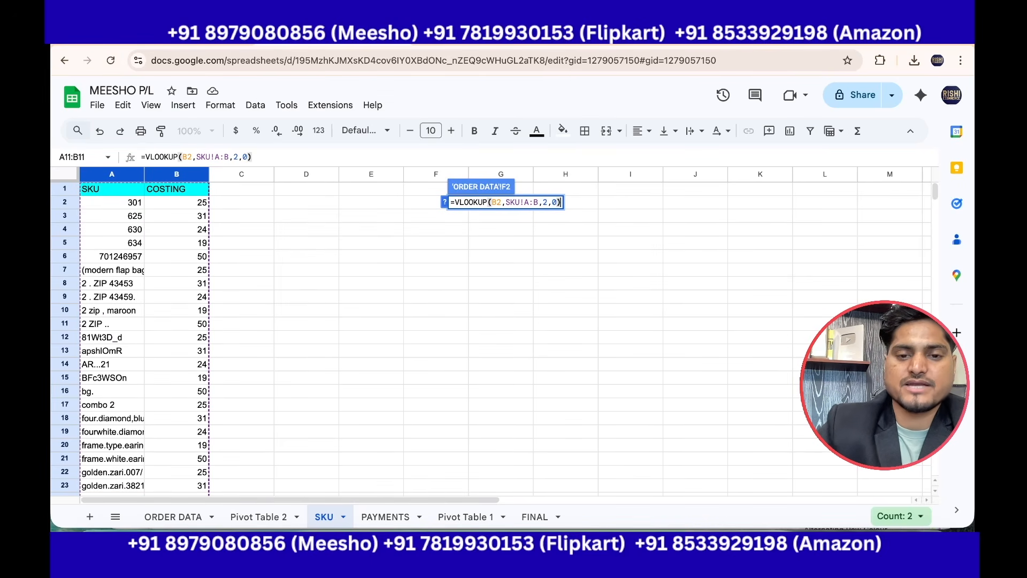
pyautogui.press('Return')
pyautogui.click(569, 259)
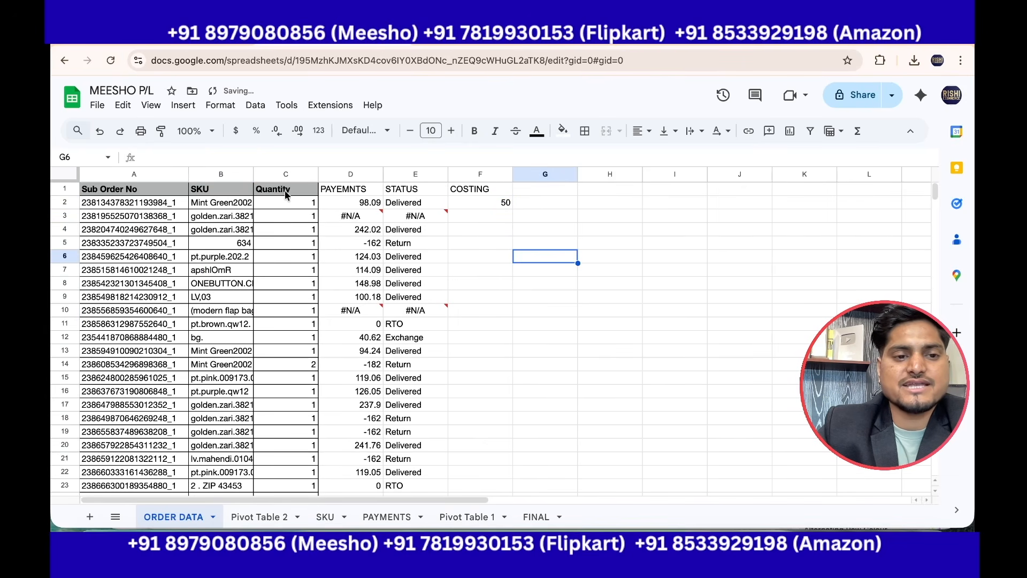
# Step: Copy the costing lookup formula from F2 into F3:F816 and check the filled rows
pyautogui.click(503, 203)
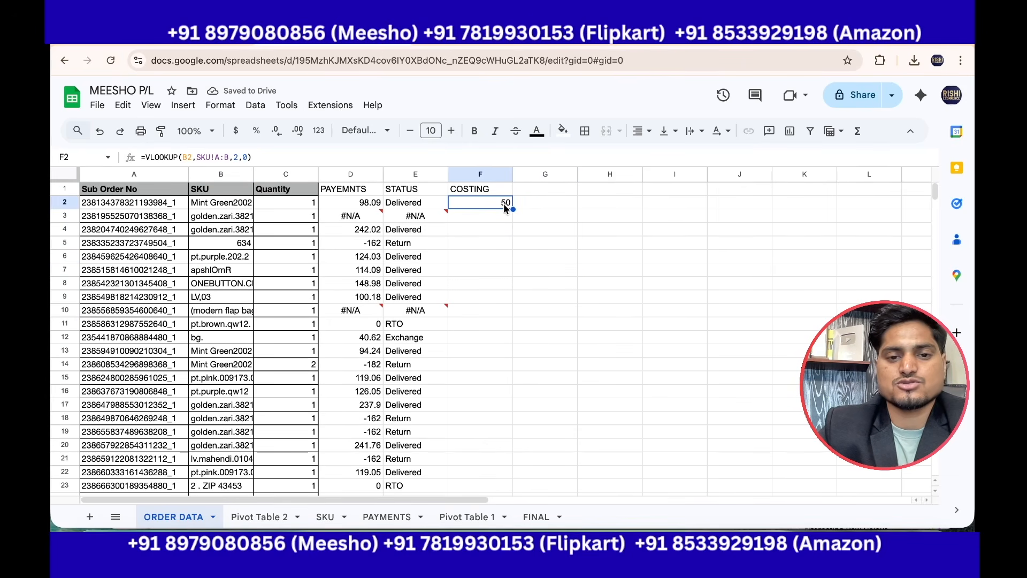
pyautogui.hotkey('ctrl', 'c')
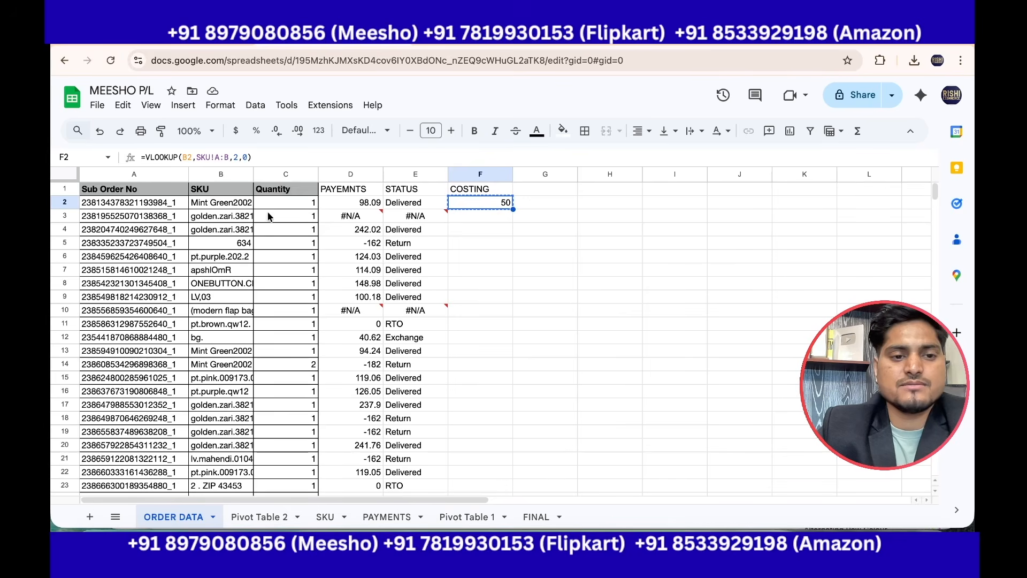
pyautogui.click(230, 207)
pyautogui.hotkey('ctrl', 'Down')
pyautogui.press('Down')
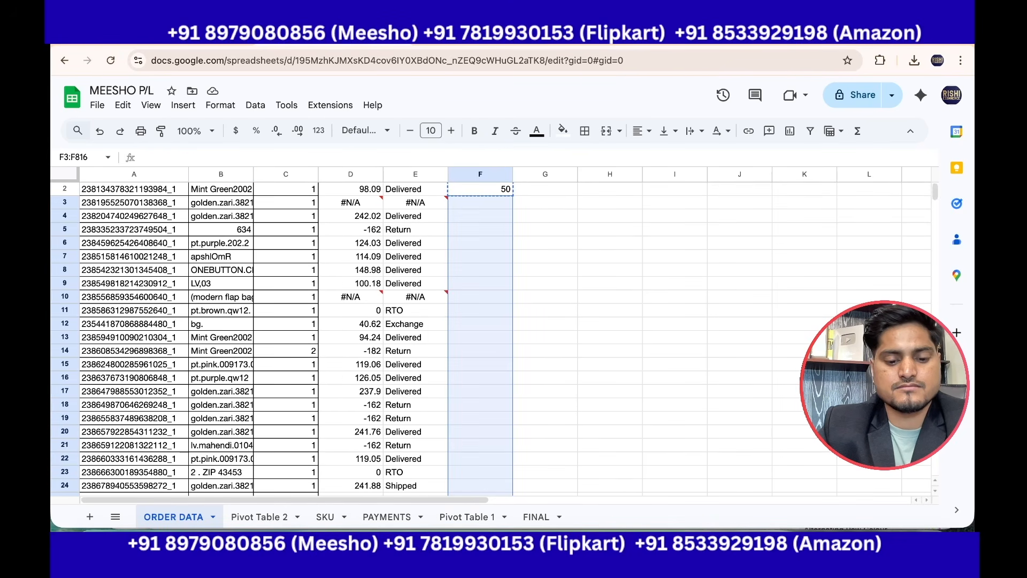
pyautogui.hotkey('ctrl', 'v')
pyautogui.click(540, 356)
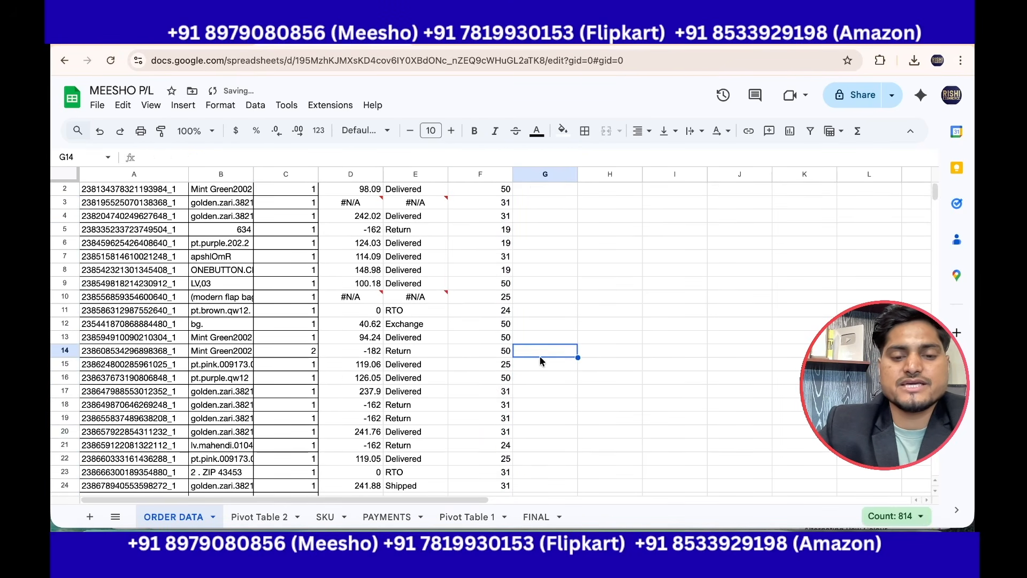
pyautogui.scroll(1, 539, 355)
pyautogui.scroll(-5, 491, 207)
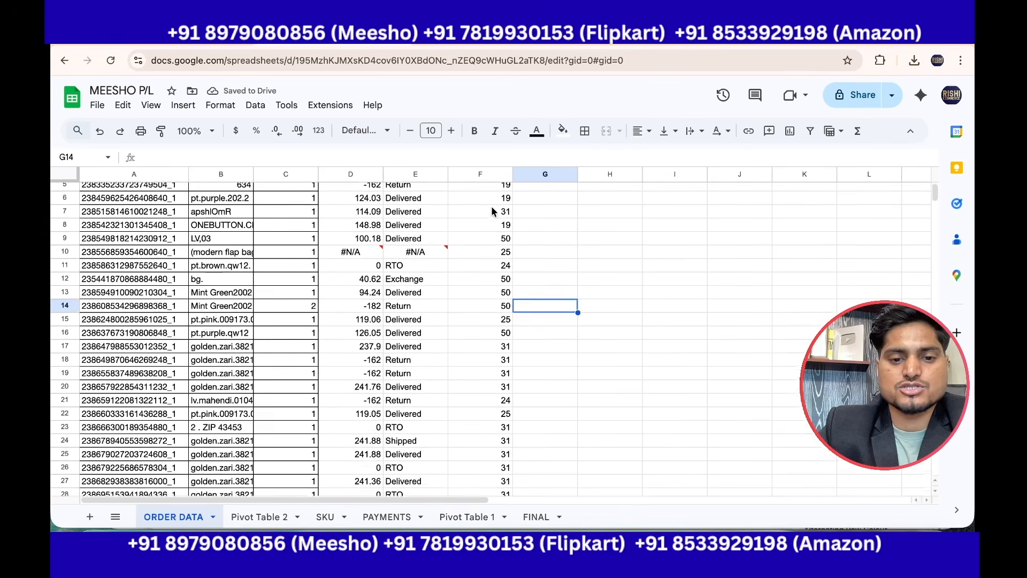
pyautogui.scroll(5, 491, 207)
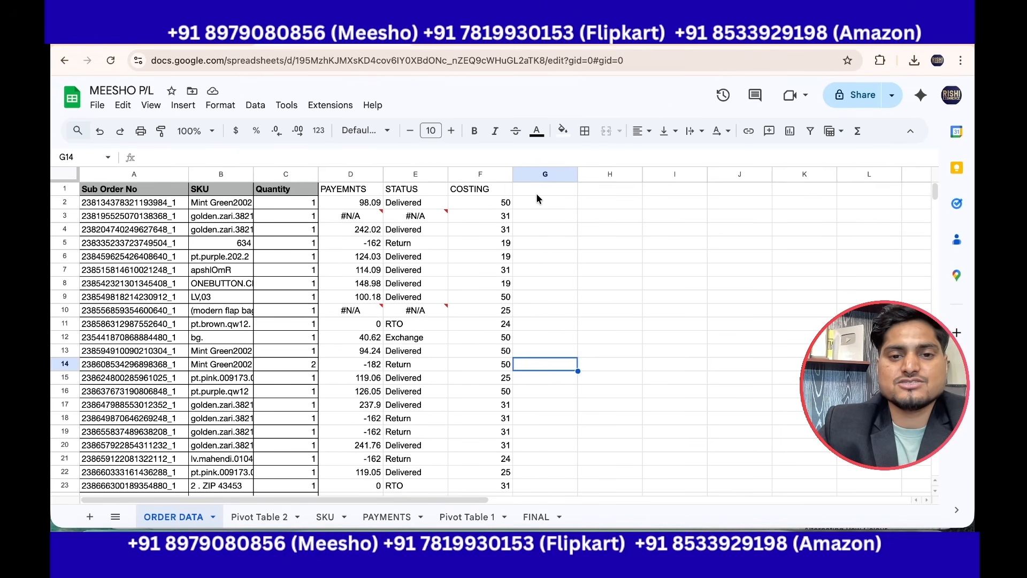
# Step: Add the heading REAL COSTING in G1 and check the quantity in C14
pyautogui.click(536, 194)
pyautogui.write('REAL COSTING')
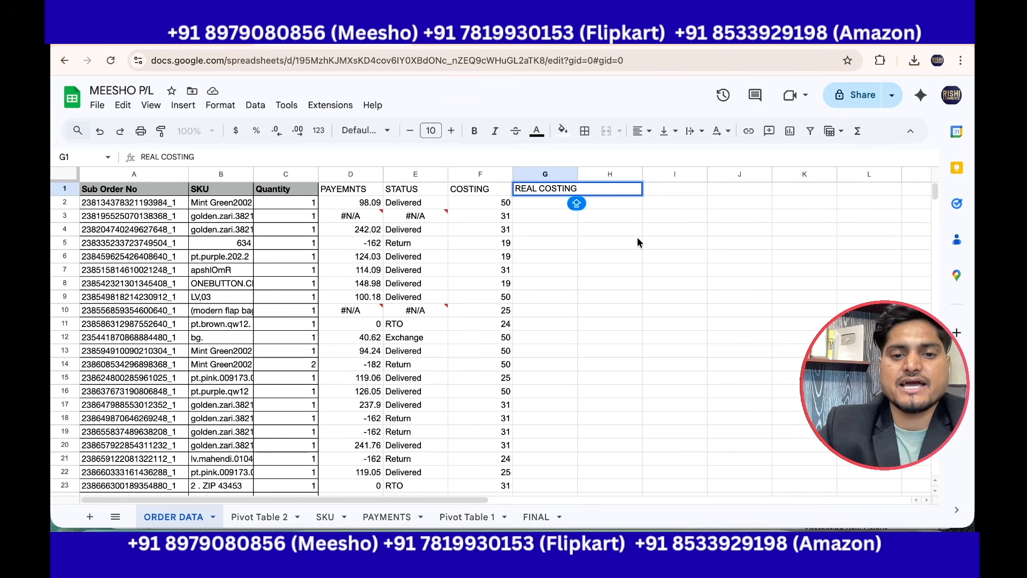
pyautogui.click(637, 243)
pyautogui.click(303, 365)
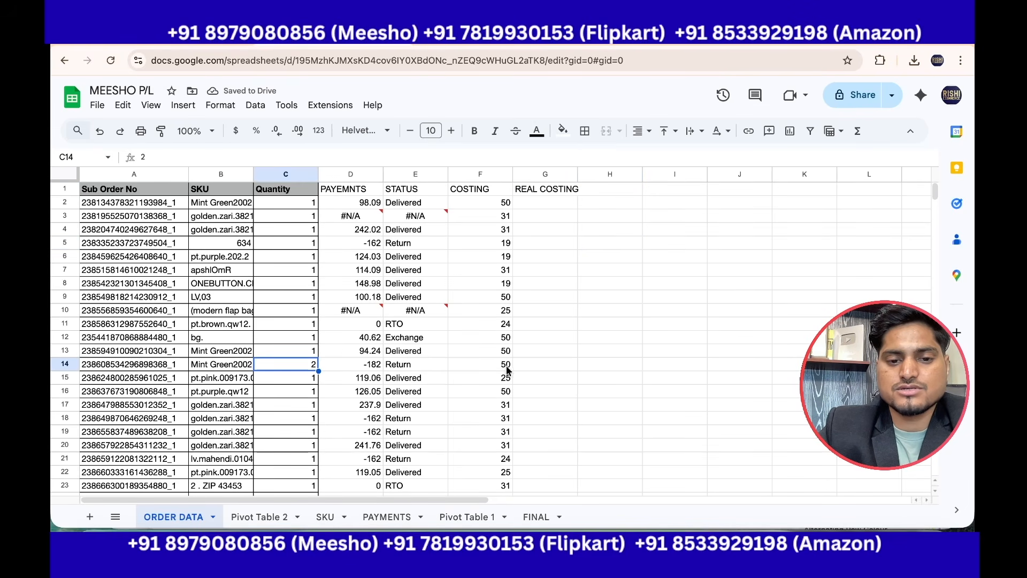
# Step: Calculate the real costing in G2 with =F2*C2 and accept the suggested autofill for the remaining rows of column G
pyautogui.click(538, 203)
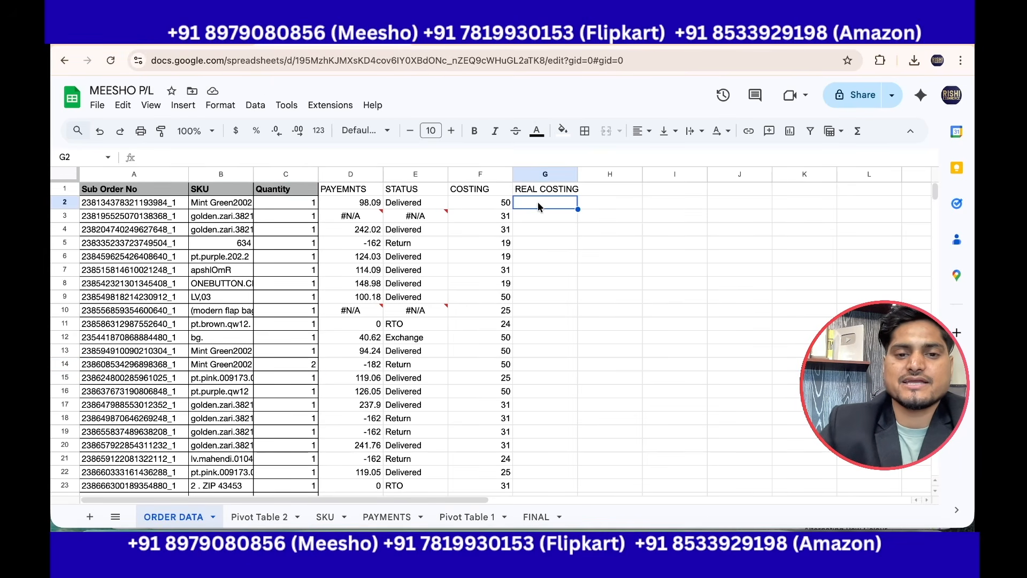
pyautogui.write('=')
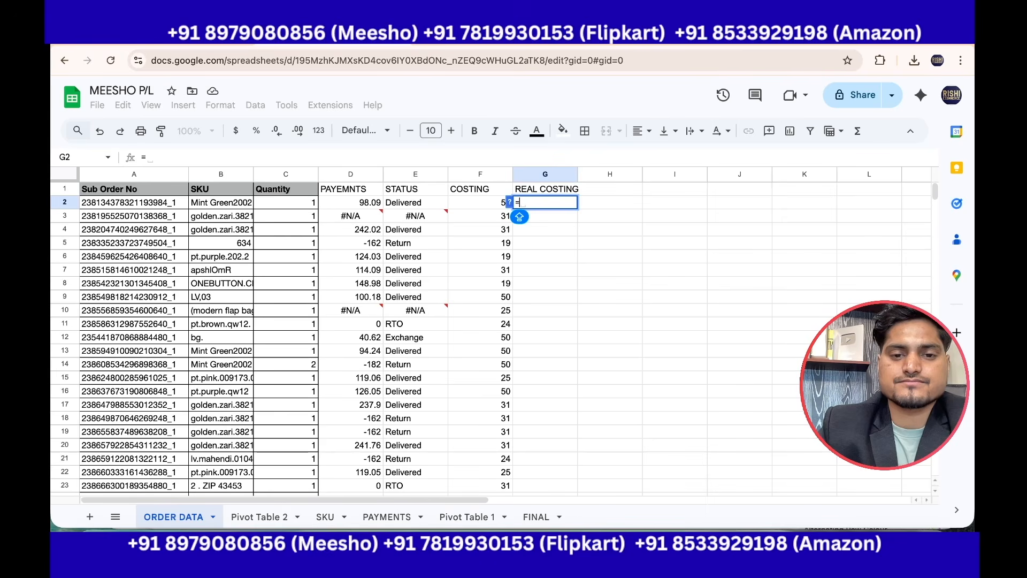
pyautogui.press('Left')
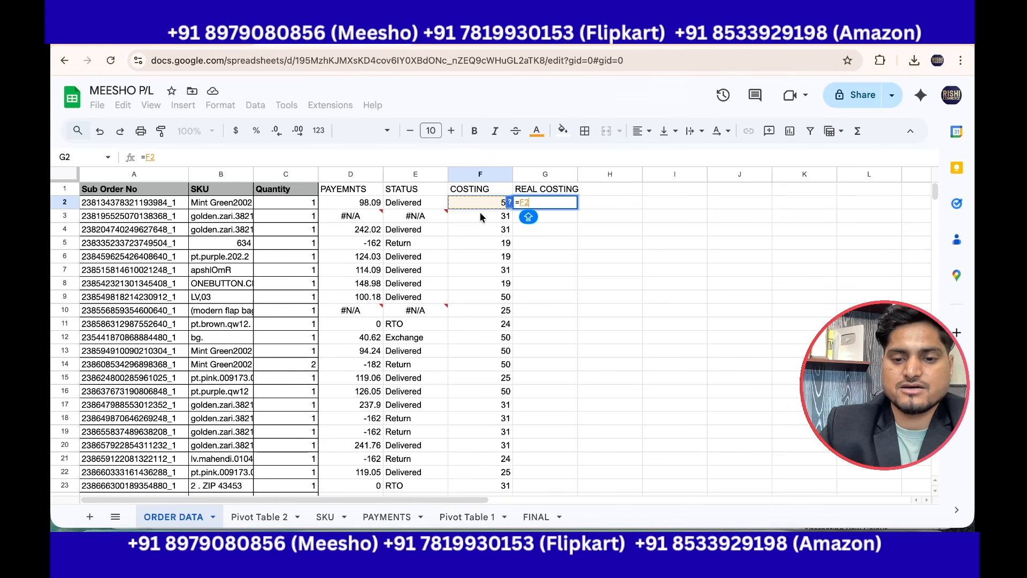
pyautogui.write('*')
pyautogui.press('Left')
pyautogui.press('Left')
pyautogui.press('Left')
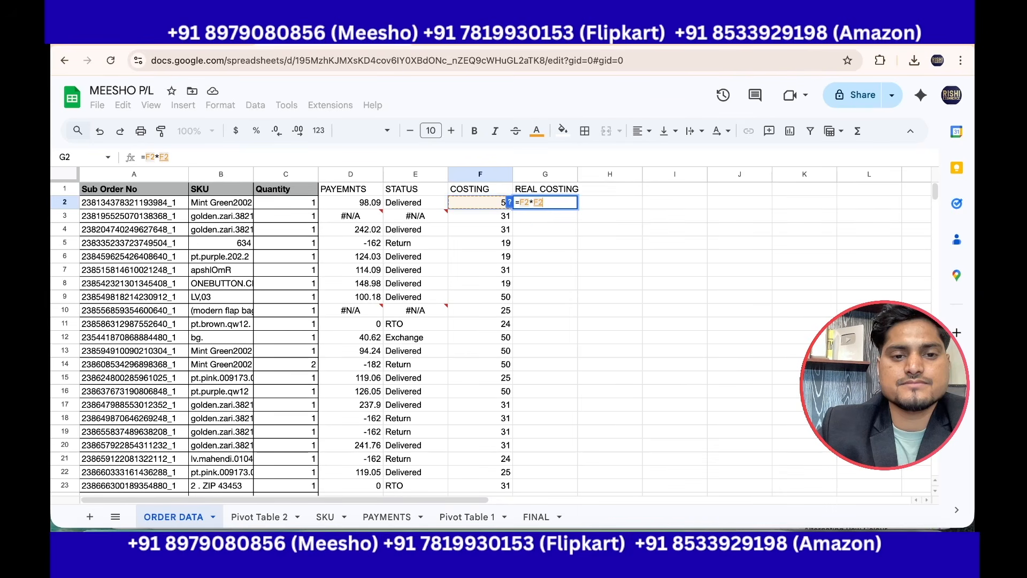
pyautogui.press('Left')
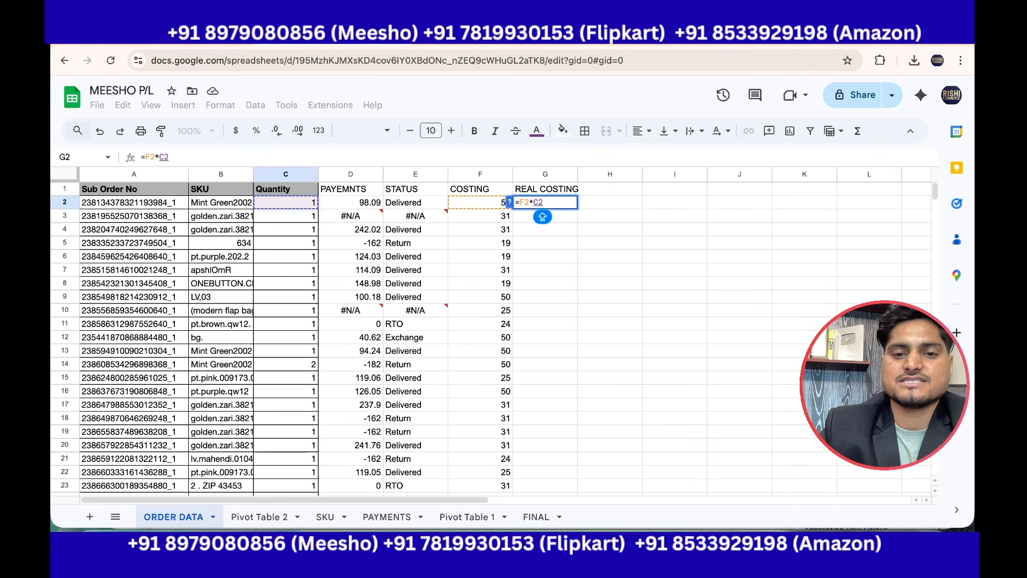
pyautogui.press('Return')
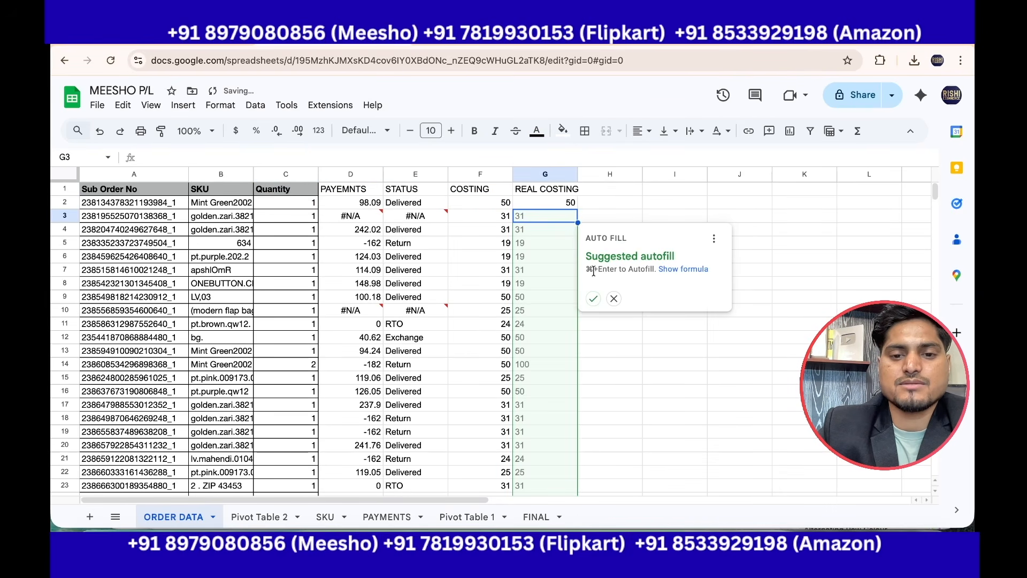
pyautogui.click(593, 299)
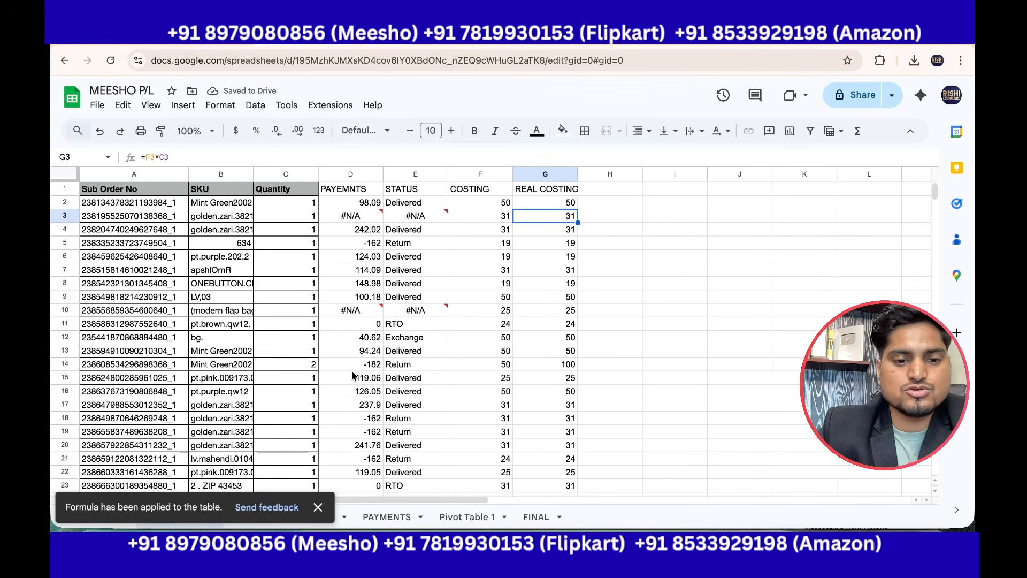
# Step: Check the costing and real costing in row 14 and further rows, and review PAYOUT and COSTING on the FINAL sheet
pyautogui.click(501, 366)
pyautogui.click(572, 365)
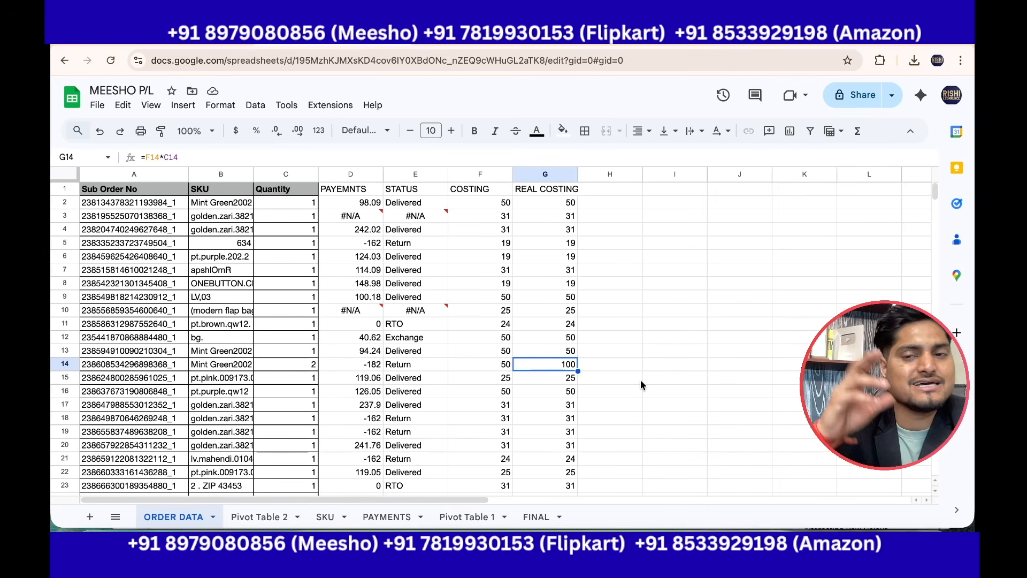
pyautogui.hscroll(1, 527, 420)
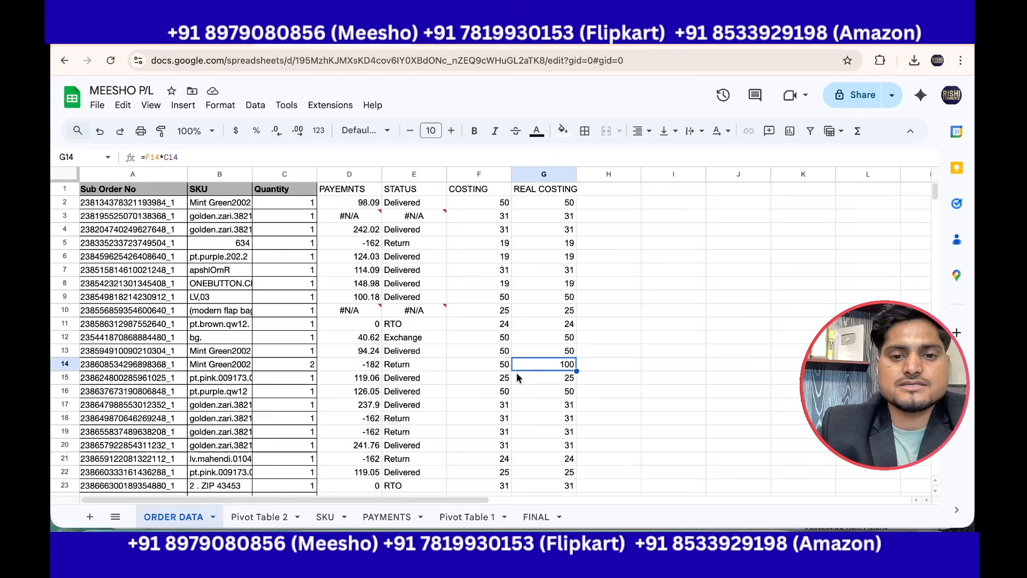
pyautogui.scroll(-15, 516, 375)
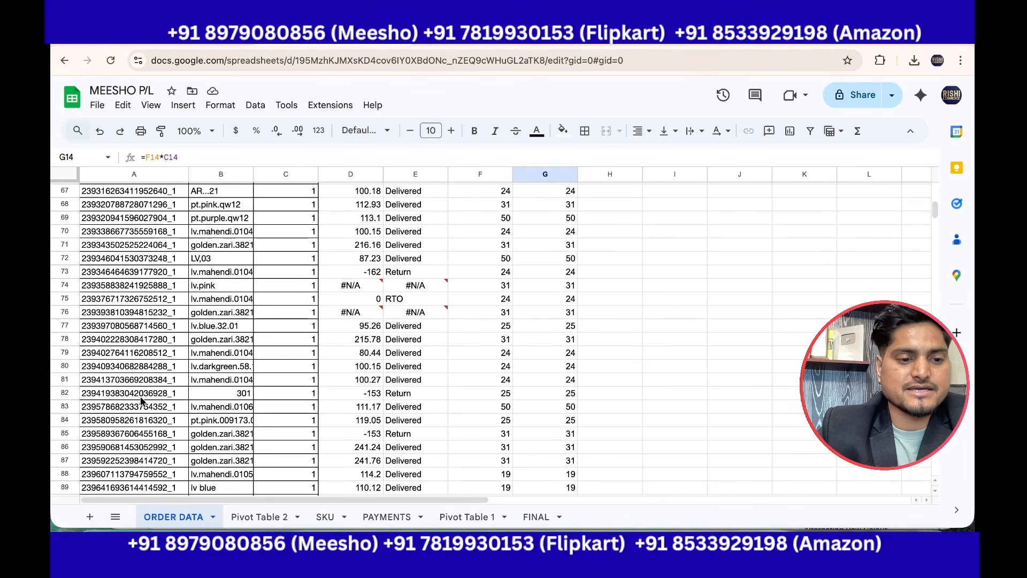
pyautogui.click(142, 396)
pyautogui.scroll(20, 496, 412)
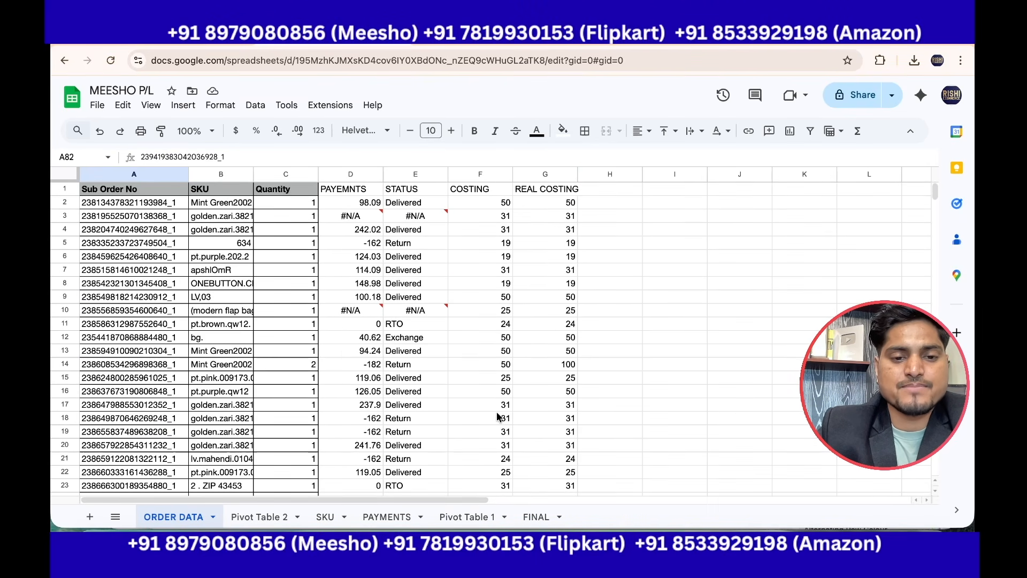
pyautogui.click(538, 517)
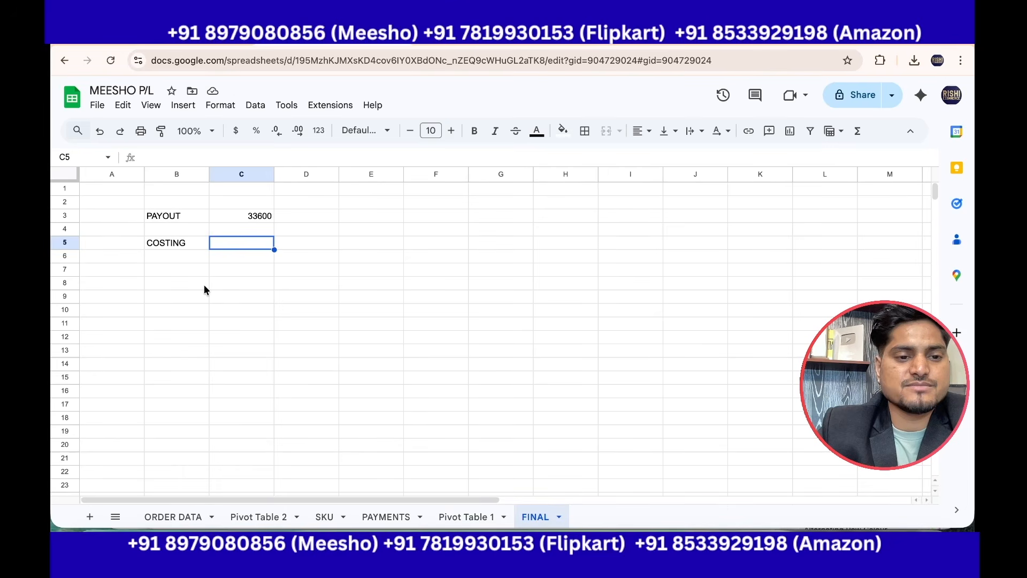
pyautogui.moveTo(169, 214); pyautogui.dragTo(271, 214)
pyautogui.moveTo(185, 242); pyautogui.dragTo(246, 243)
# Step: Filter the ORDER DATA sheet by STATUS to show only Delivered and Exchange orders
pyautogui.click(189, 516)
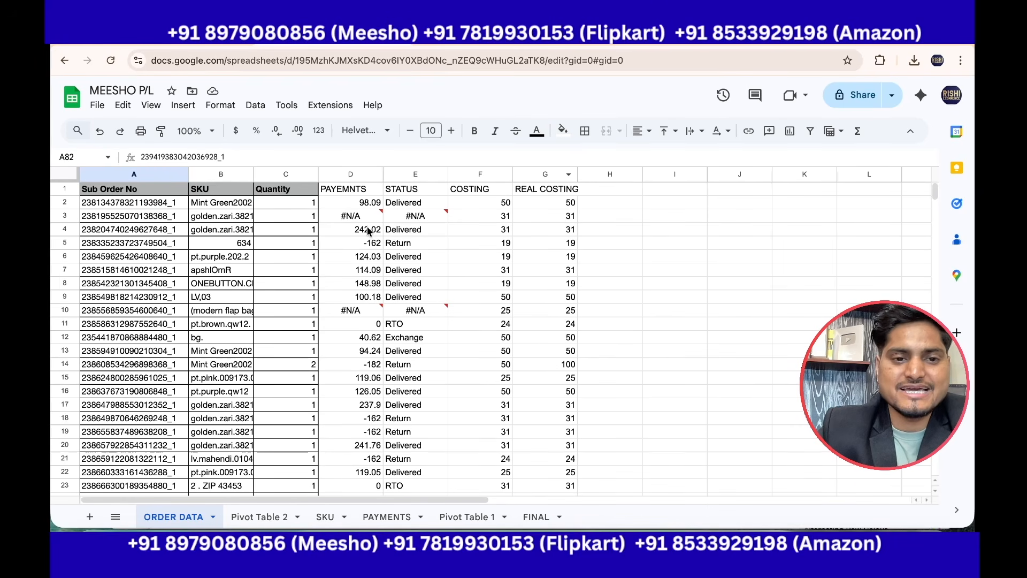
pyautogui.click(64, 192)
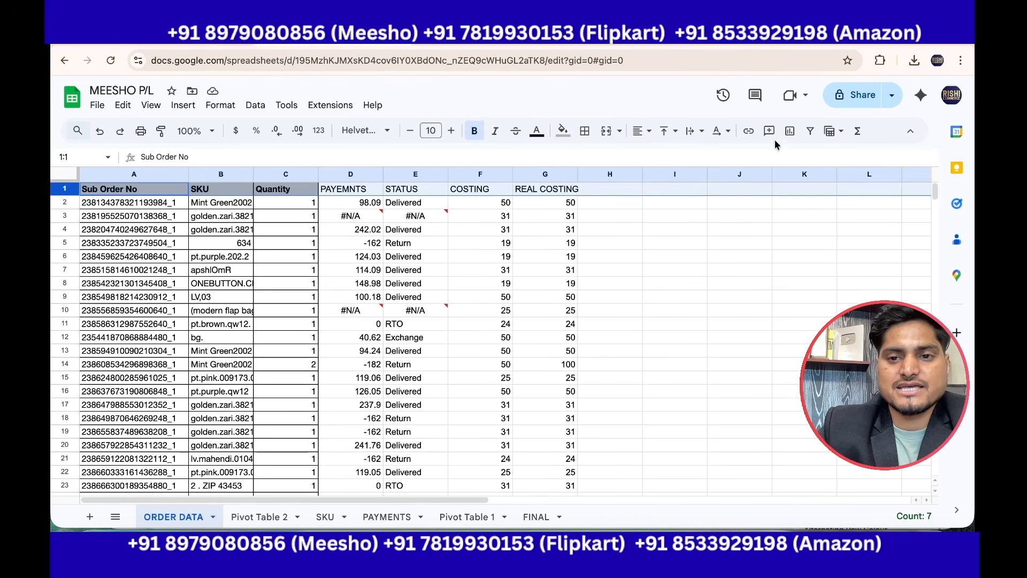
pyautogui.click(808, 138)
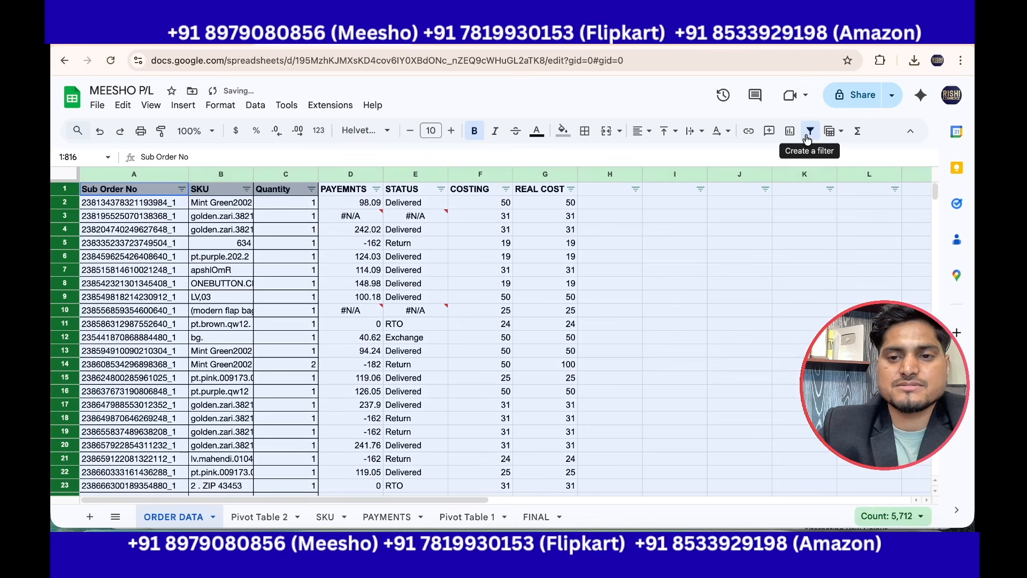
pyautogui.click(442, 190)
pyautogui.click(323, 348)
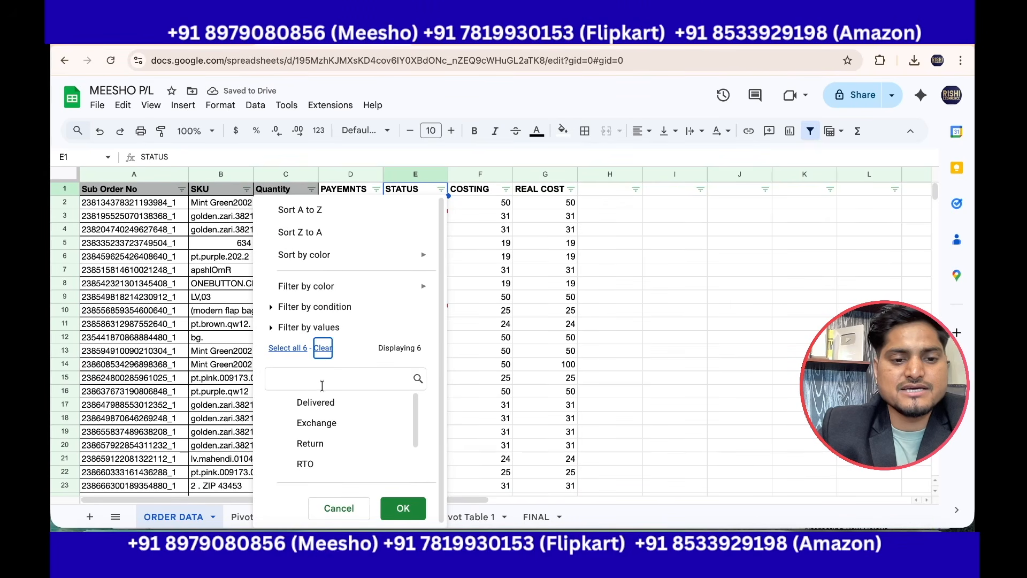
pyautogui.click(321, 409)
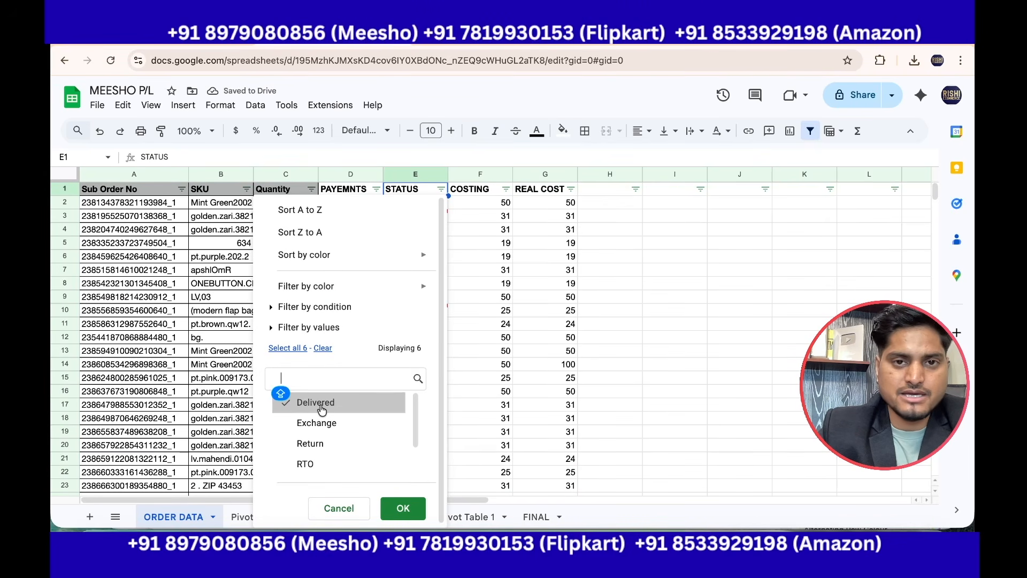
pyautogui.click(321, 424)
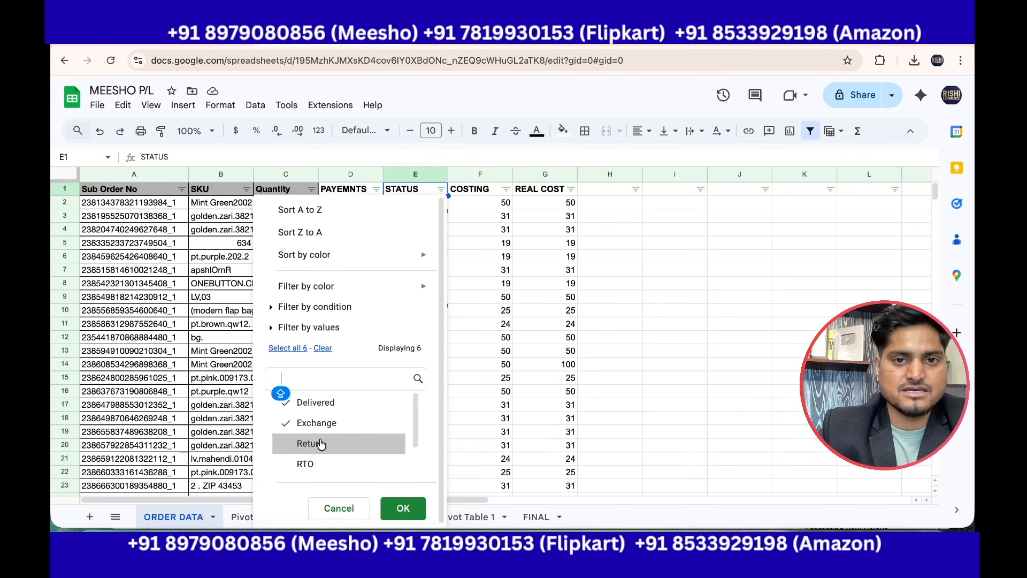
pyautogui.scroll(-2, 321, 444)
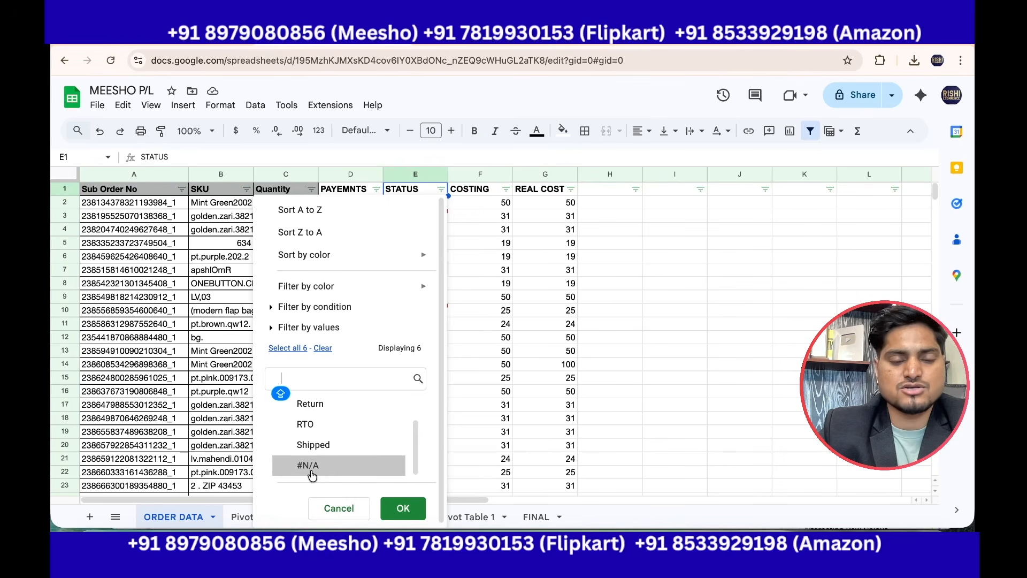
pyautogui.scroll(2, 316, 455)
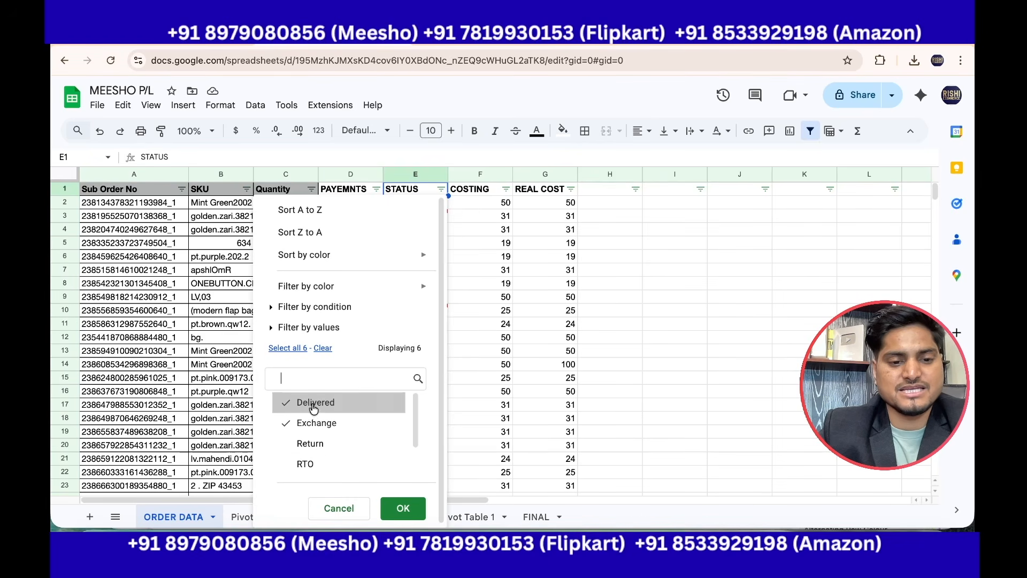
pyautogui.click(403, 506)
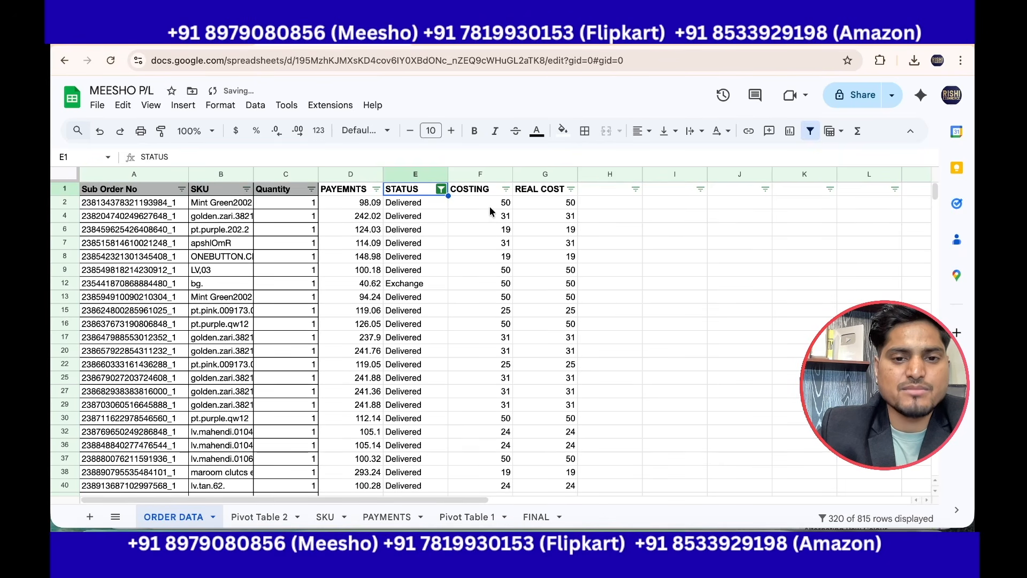
# Step: Select the filtered REAL COSTING values from G2 to G816 and display their sum
pyautogui.click(548, 203)
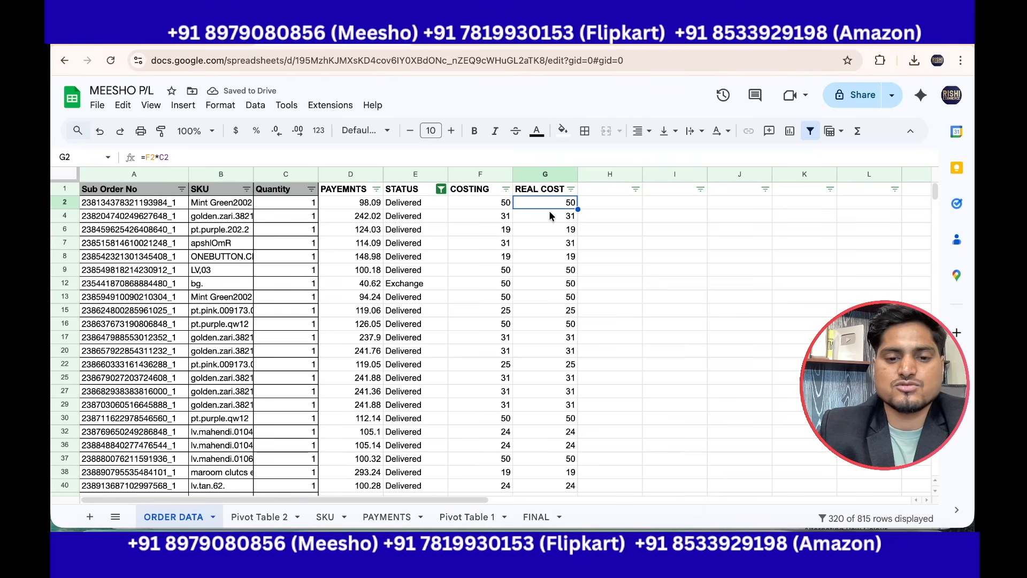
pyautogui.press('super+shift+Down')
pyautogui.scroll(-1, 824, 375)
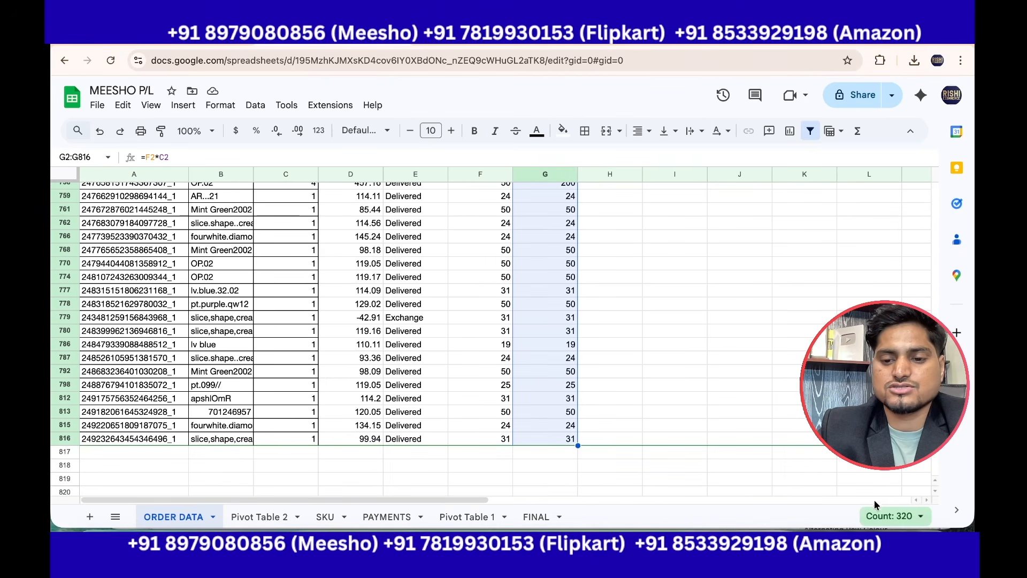
pyautogui.click(891, 516)
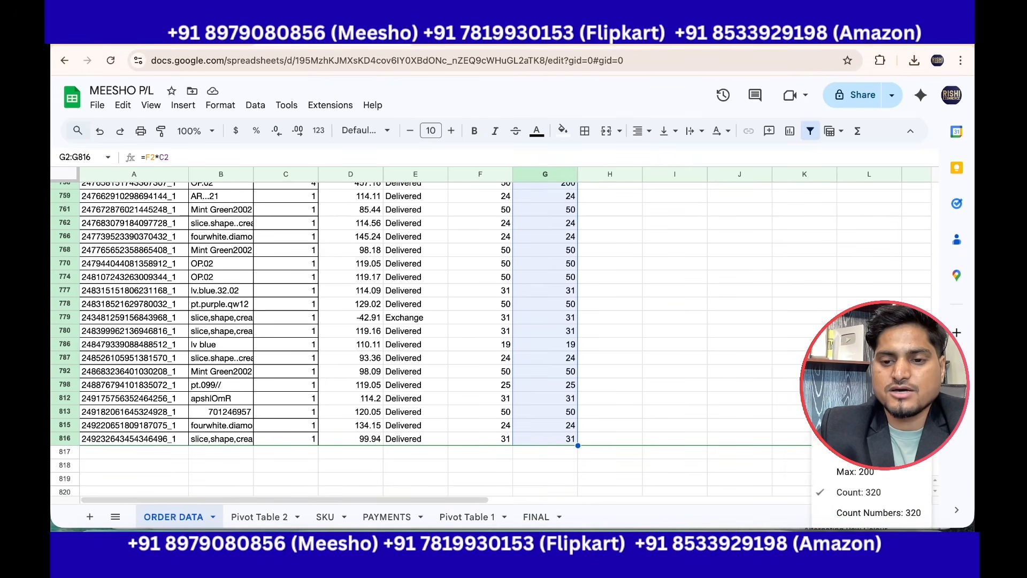
pyautogui.click(858, 410)
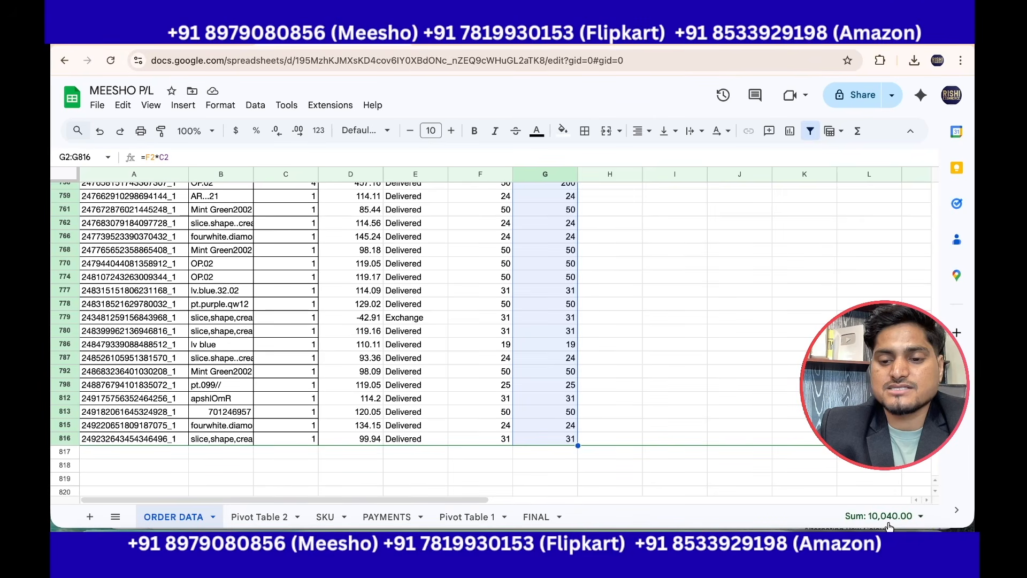
# Step: Enter 10040 as the COSTING amount in C5 of the FINAL sheet
pyautogui.click(533, 517)
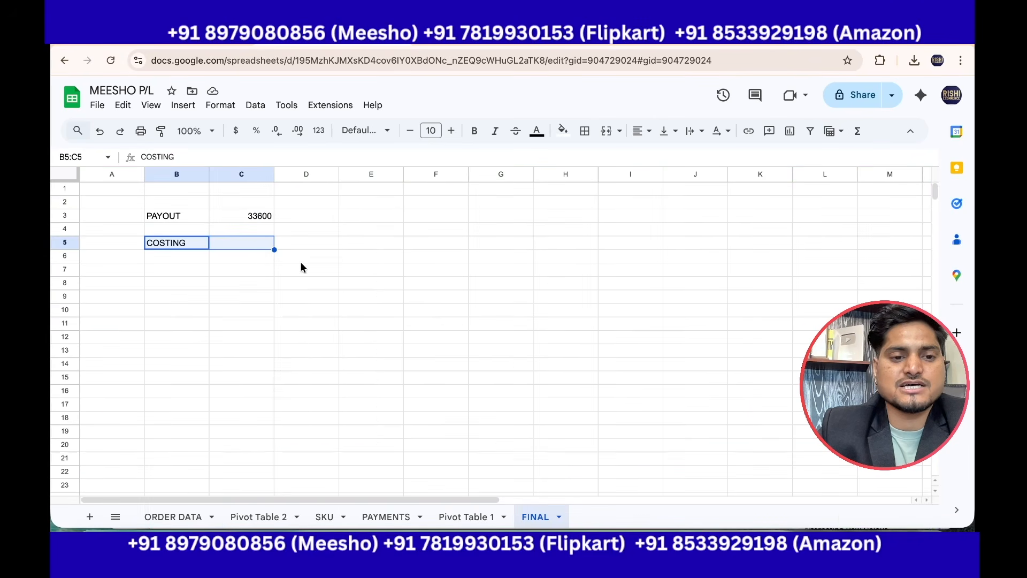
pyautogui.click(252, 244)
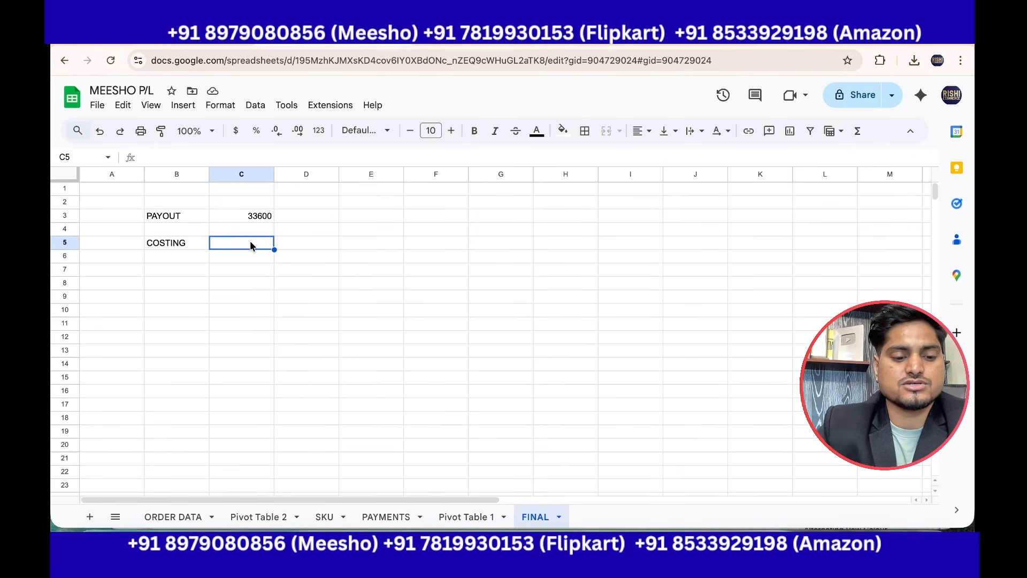
pyautogui.write('10040')
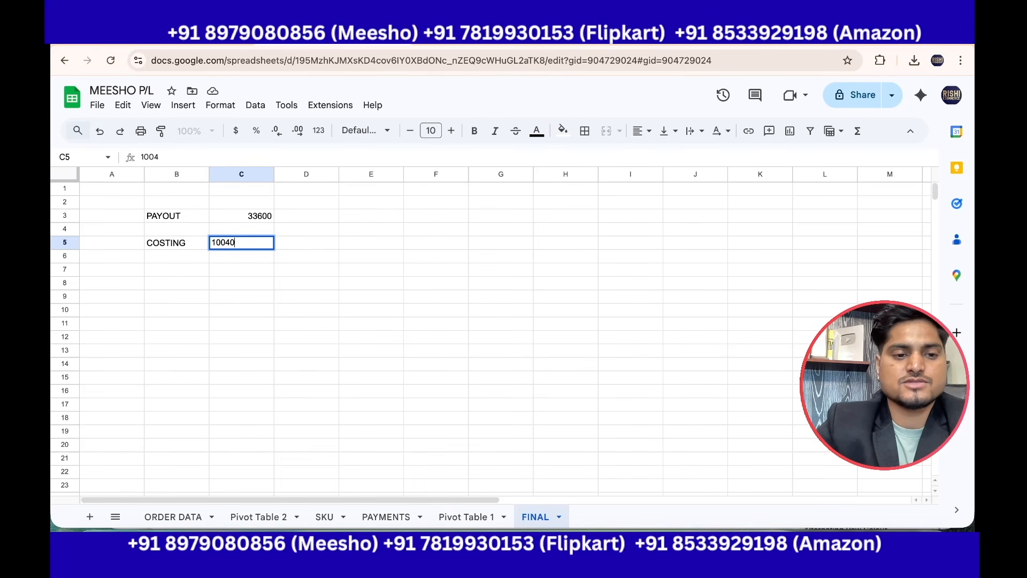
pyautogui.click(342, 273)
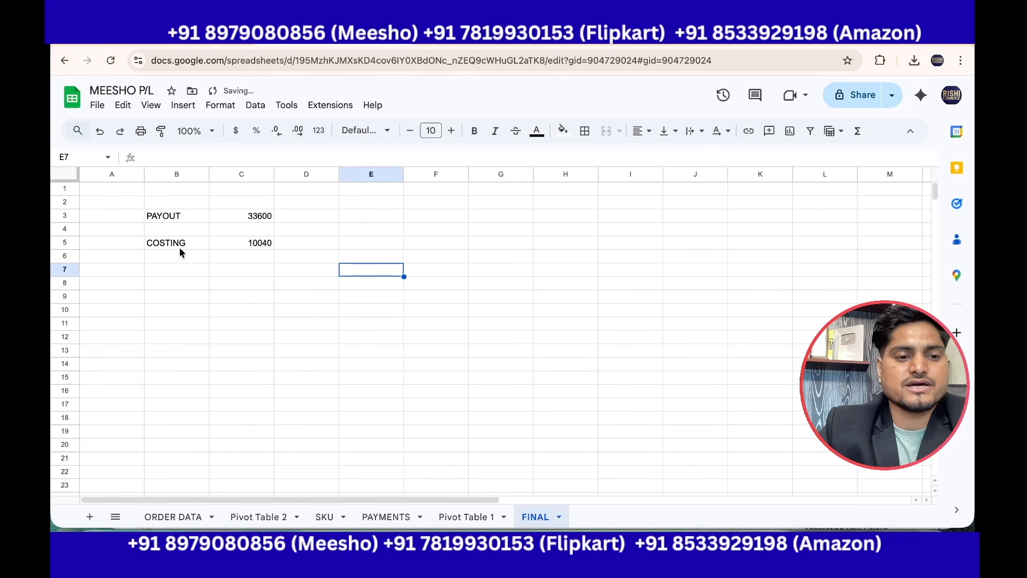
# Step: Add the label PACKING in B7 of the FINAL sheet
pyautogui.click(164, 268)
pyautogui.write('PACK')
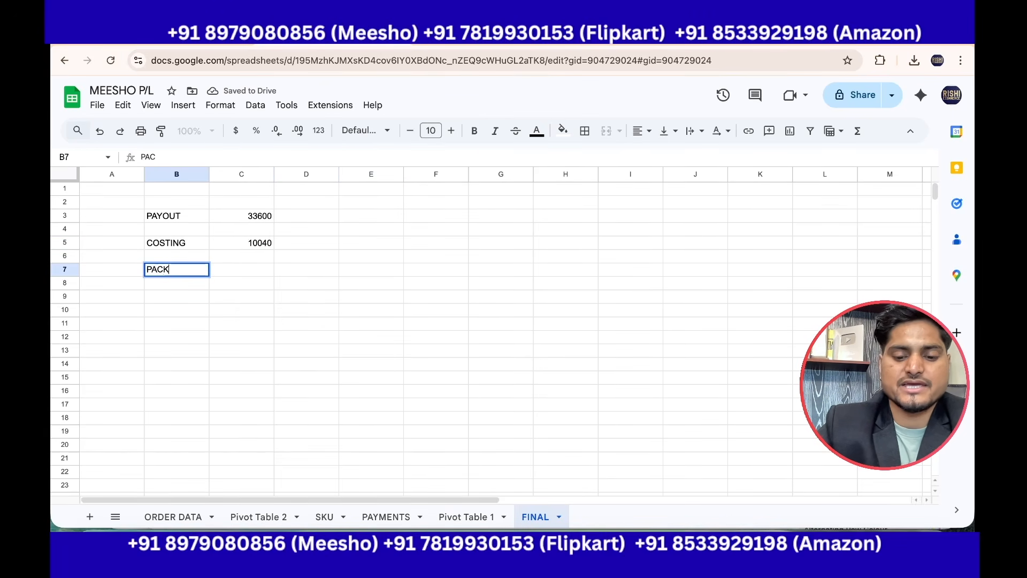
pyautogui.write('ING')
pyautogui.click(240, 274)
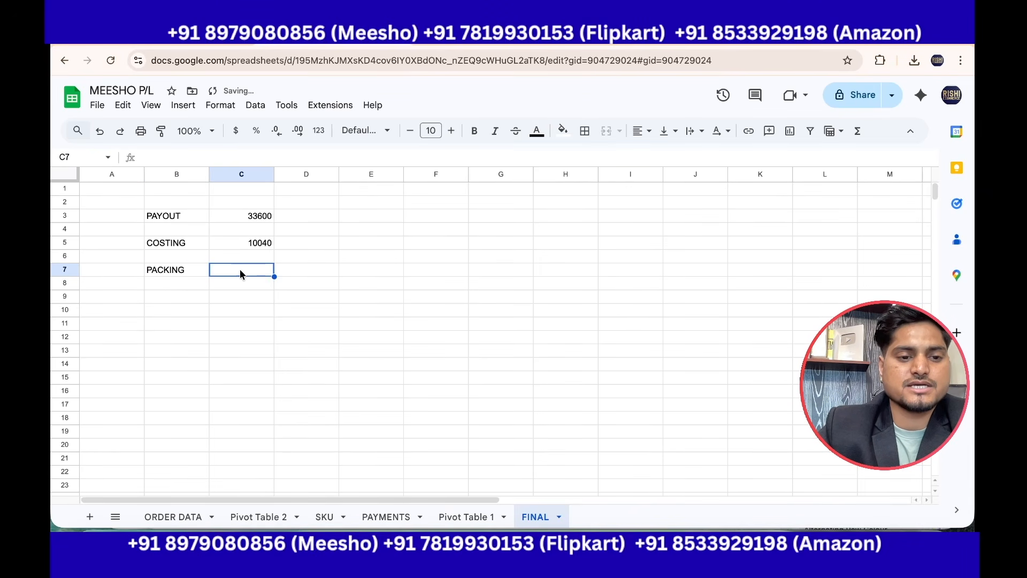
# Step: Return to the ORDER DATA sheet and remove its filter so all orders show again
pyautogui.click(172, 517)
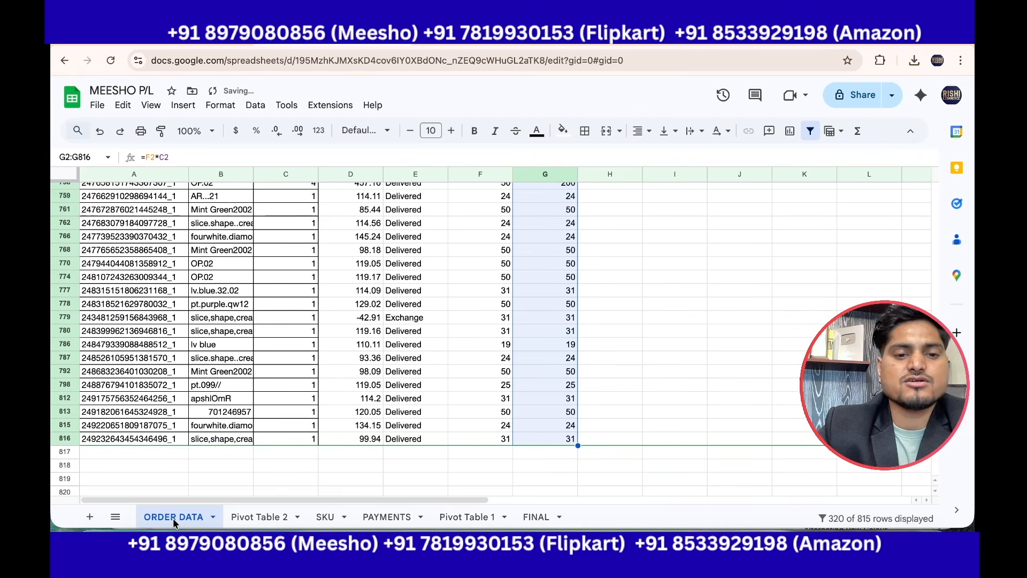
pyautogui.click(608, 322)
pyautogui.hotkey('ctrl', 'Home')
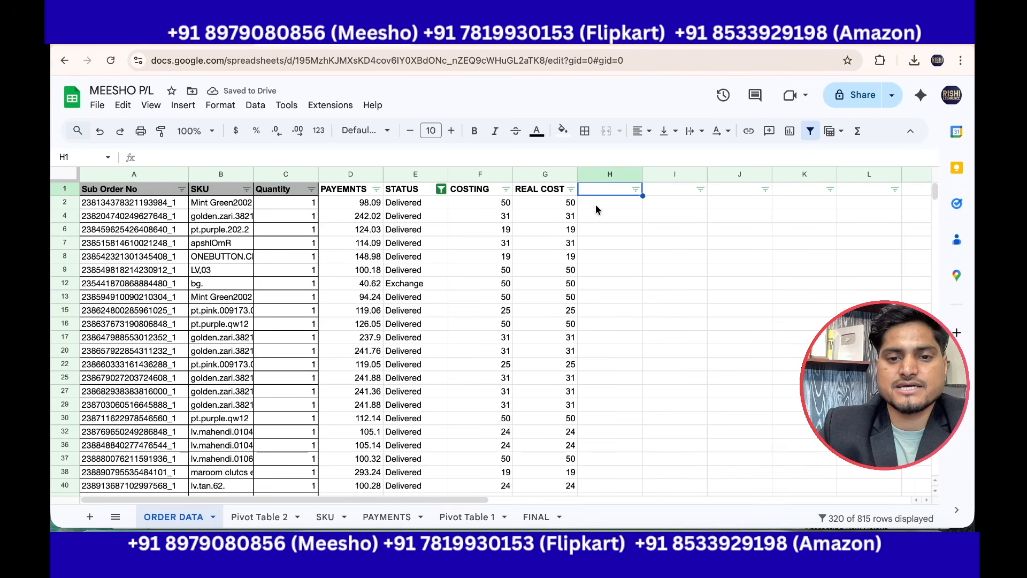
pyautogui.click(810, 131)
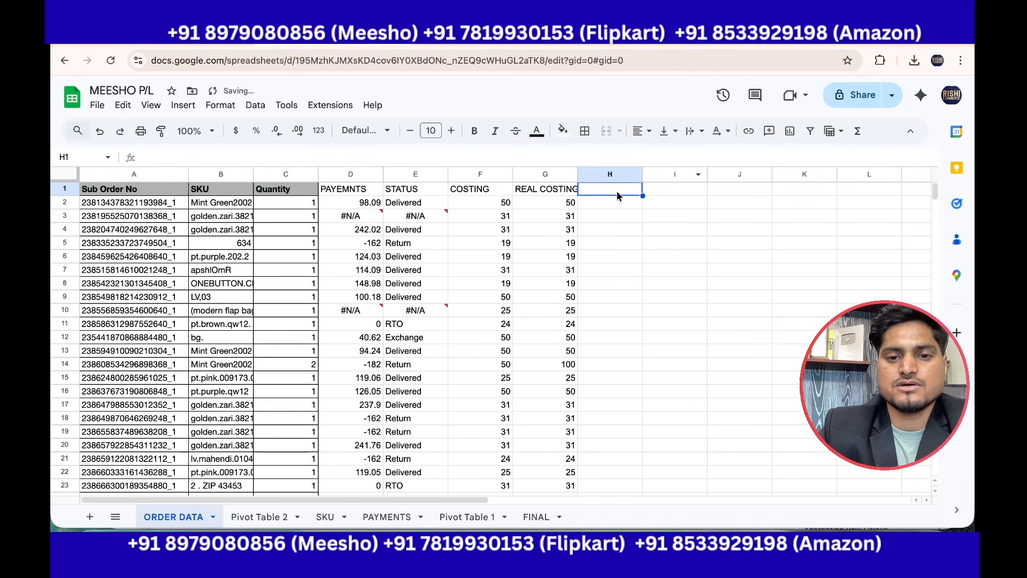
# Step: Add the heading PACKING in H1 and enter a packing cost of 5 in H2
pyautogui.write('PACKING')
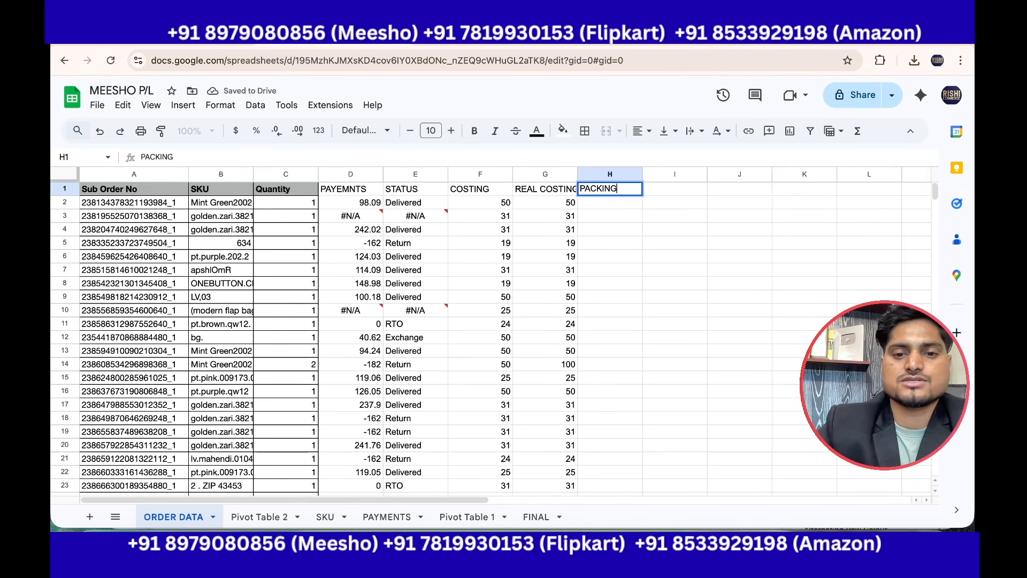
pyautogui.press('capslock')
pyautogui.click(630, 206)
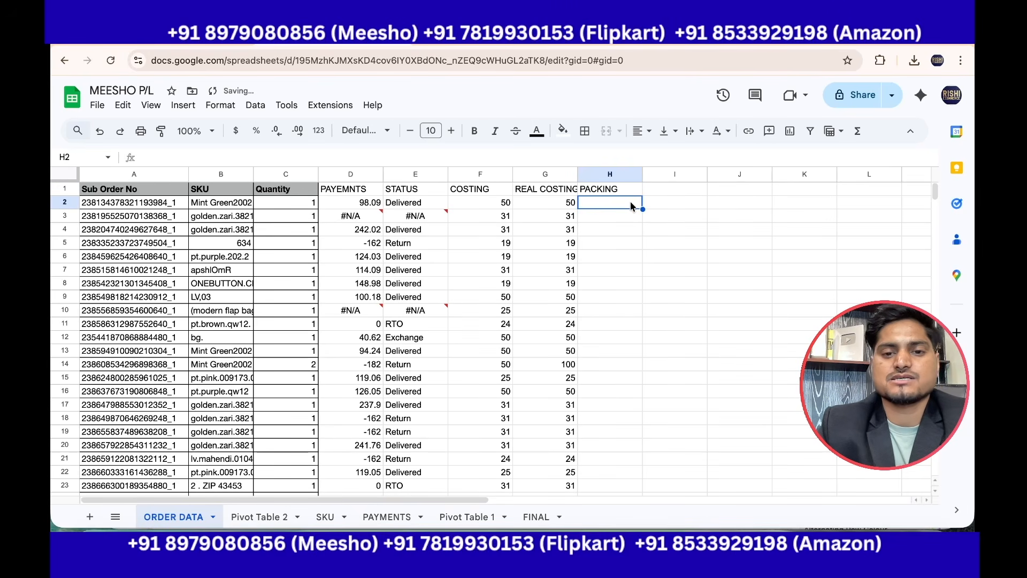
pyautogui.write('5')
pyautogui.click(664, 230)
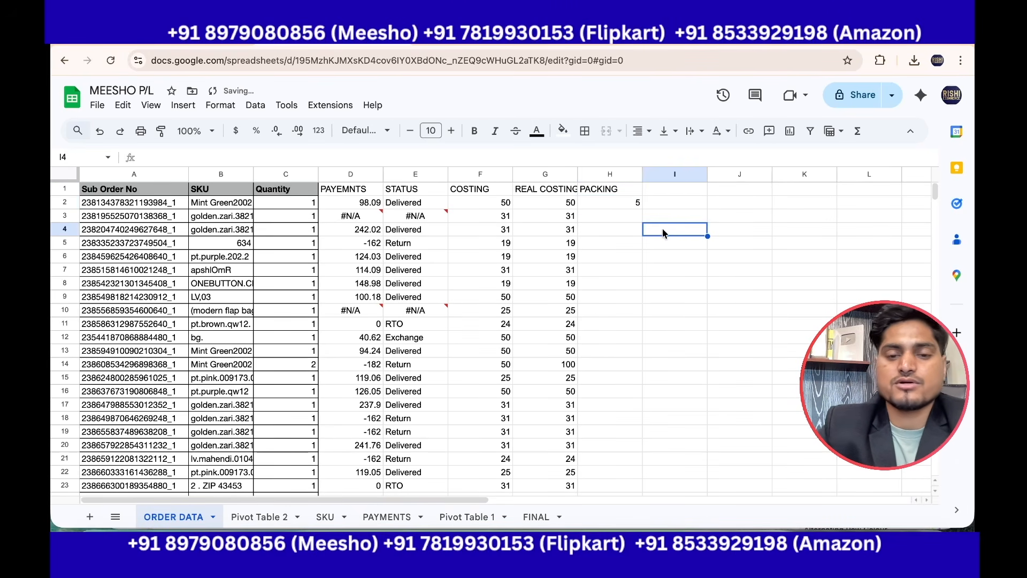
# Step: Copy the packing cost from H2 into H3:H816 and check the filled column
pyautogui.click(625, 206)
pyautogui.click(552, 203)
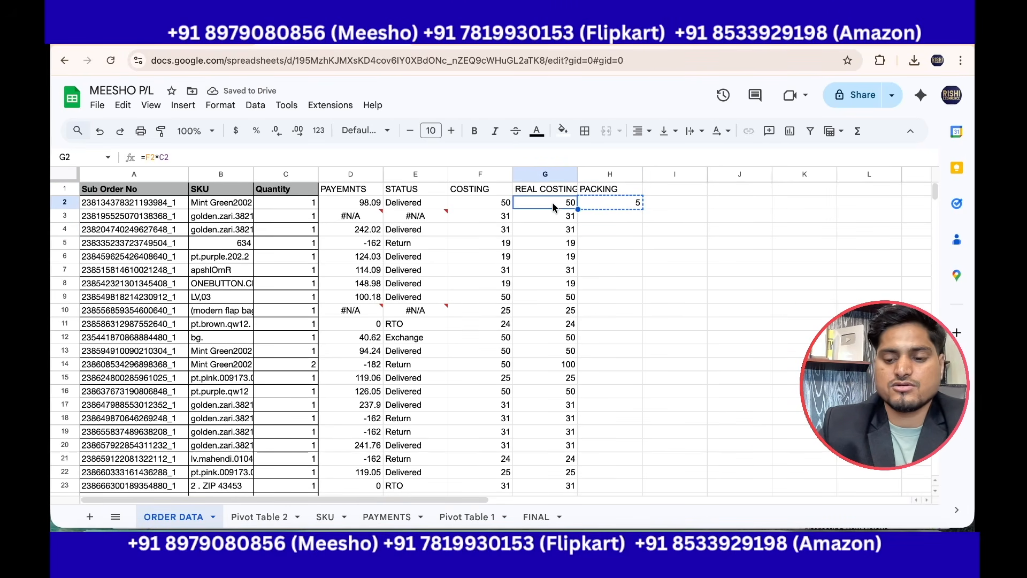
pyautogui.hotkey('ctrl', 'Down')
pyautogui.press('Right')
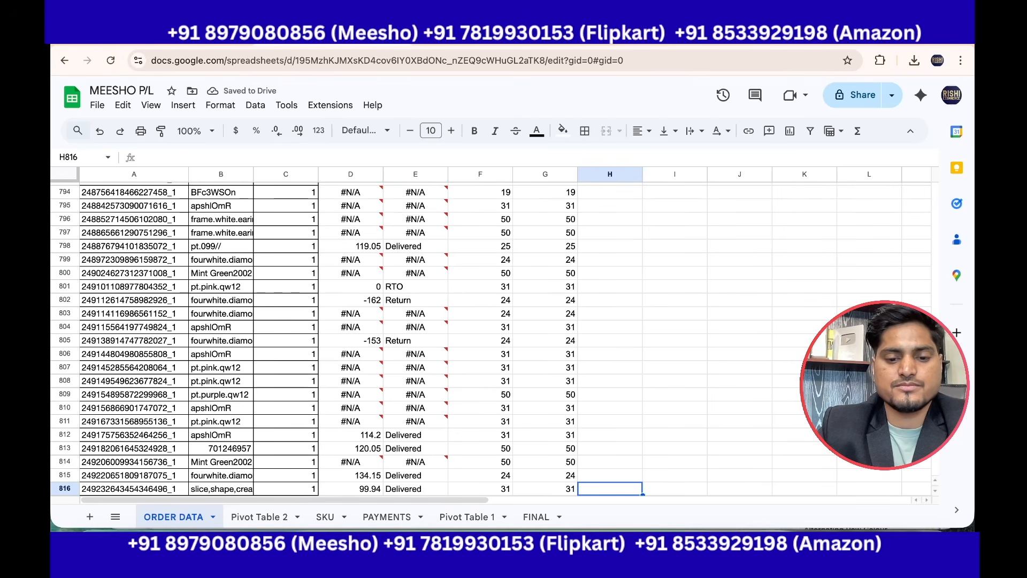
pyautogui.hotkey('ctrl', 'shift', 'Up')
pyautogui.hotkey('shift', 'Down')
pyautogui.hotkey('ctrl', 'v')
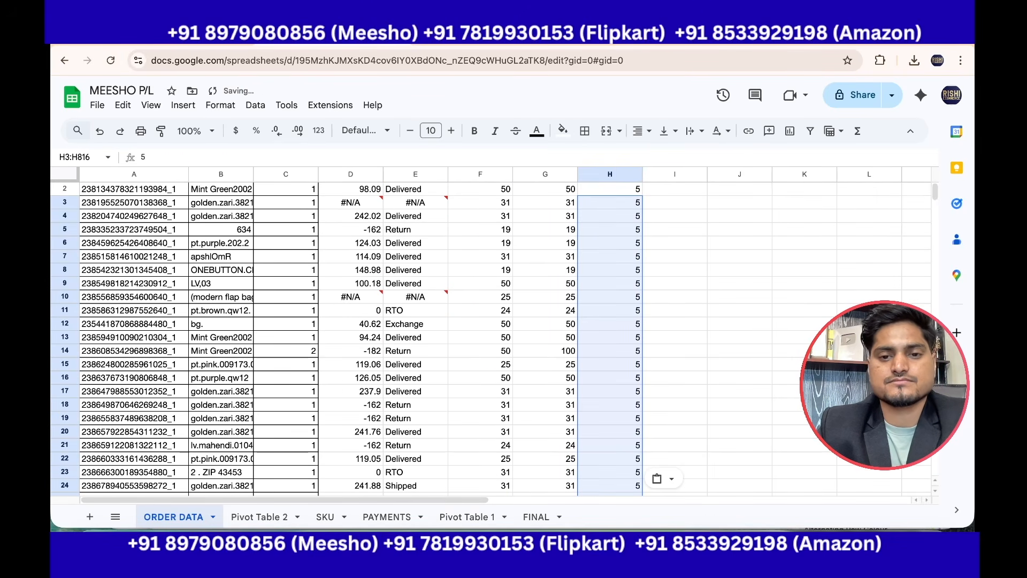
pyautogui.click(675, 240)
pyautogui.scroll(1, 675, 240)
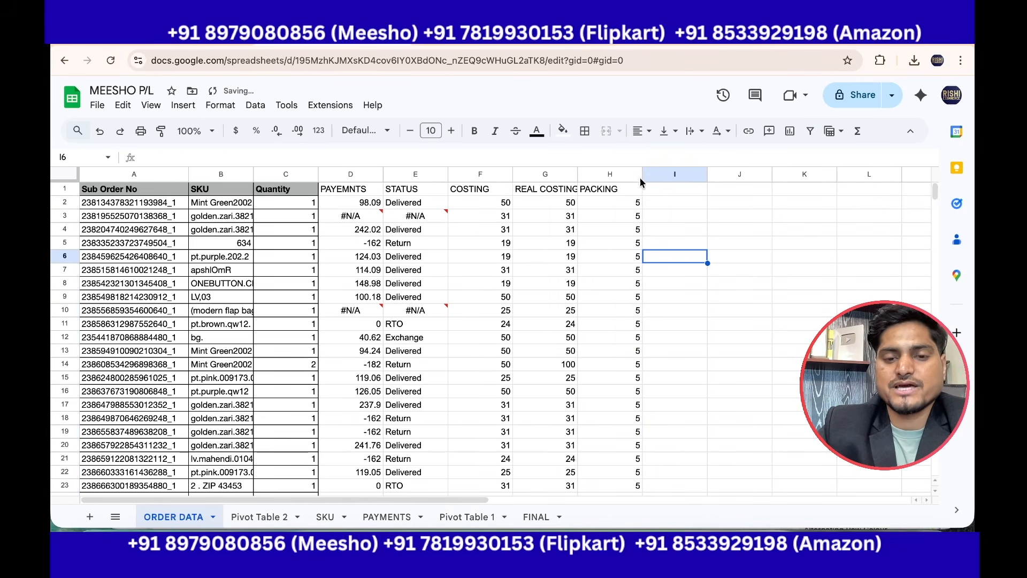
# Step: Create a new filter on the header row and show only orders with the STATUS Exchange
pyautogui.click(54, 191)
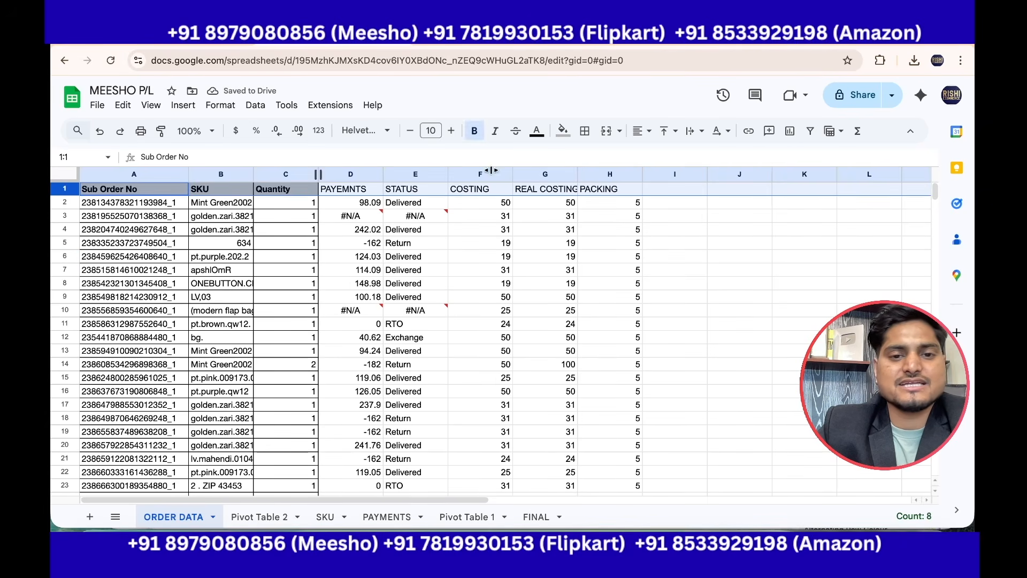
pyautogui.click(811, 131)
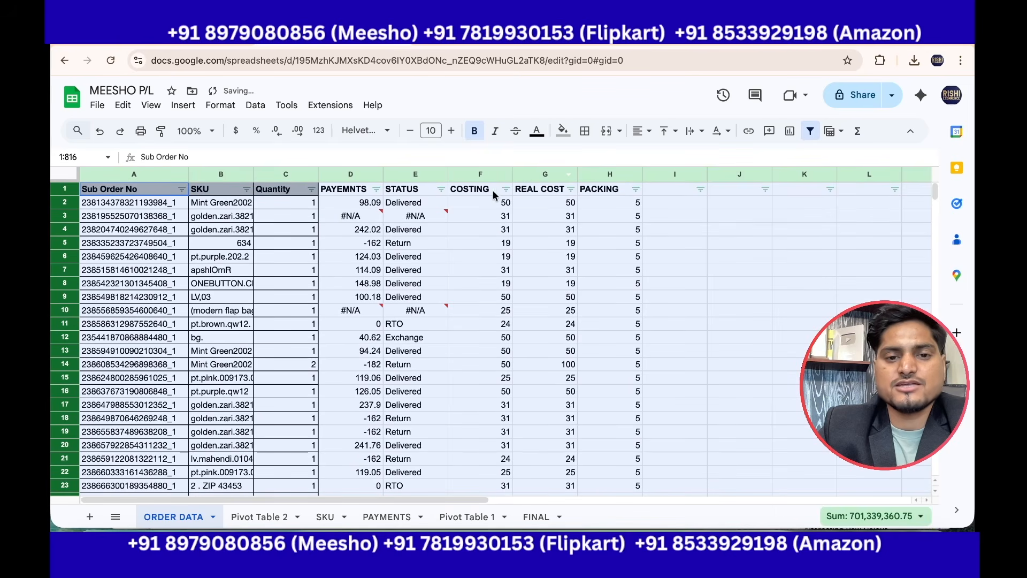
pyautogui.click(443, 190)
pyautogui.click(322, 348)
pyautogui.click(320, 425)
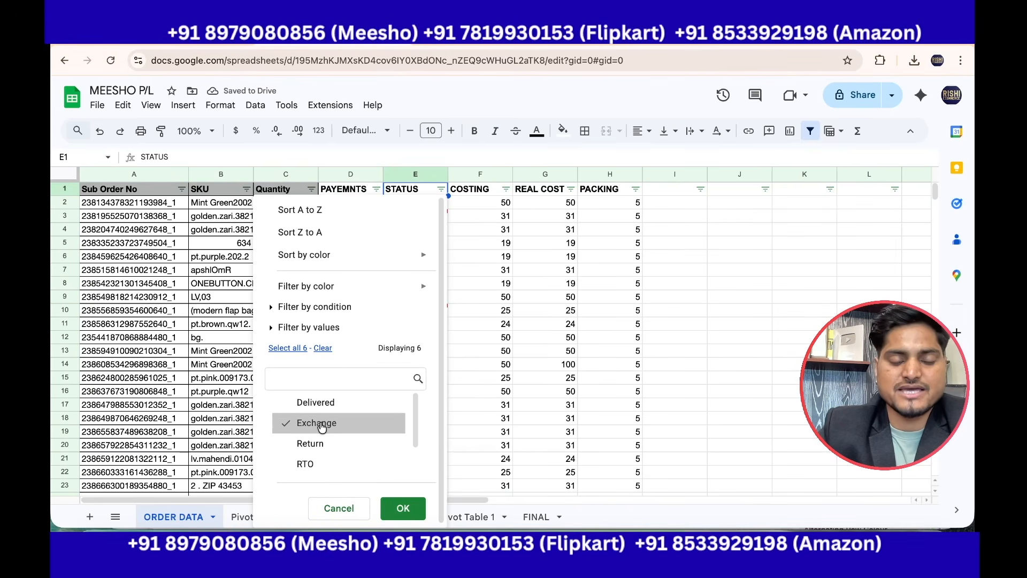
pyautogui.click(403, 509)
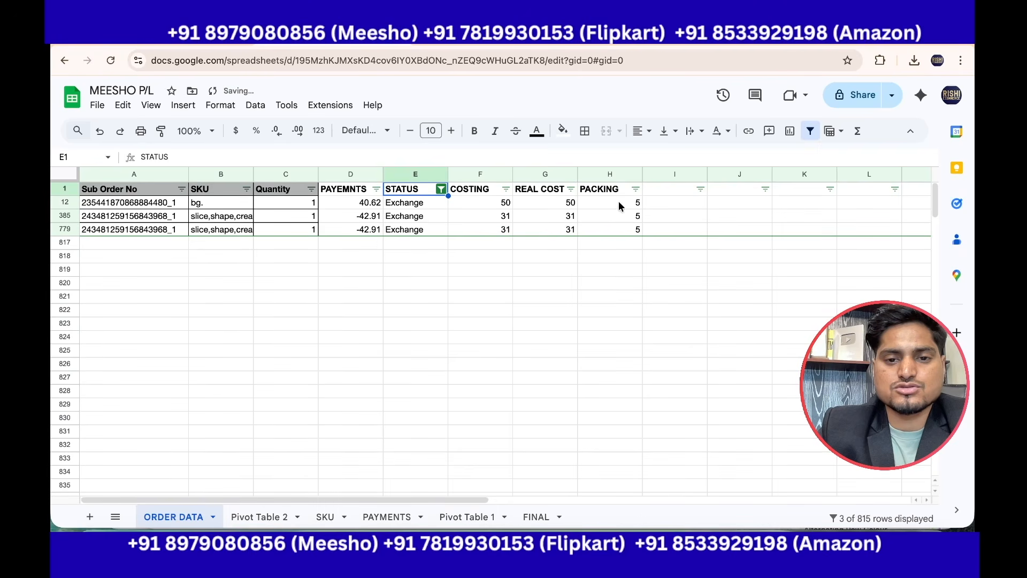
# Step: Set the PACKING cost of the three Exchange orders in H12, H385 and H779 to 10 and remove the filter
pyautogui.click(633, 207)
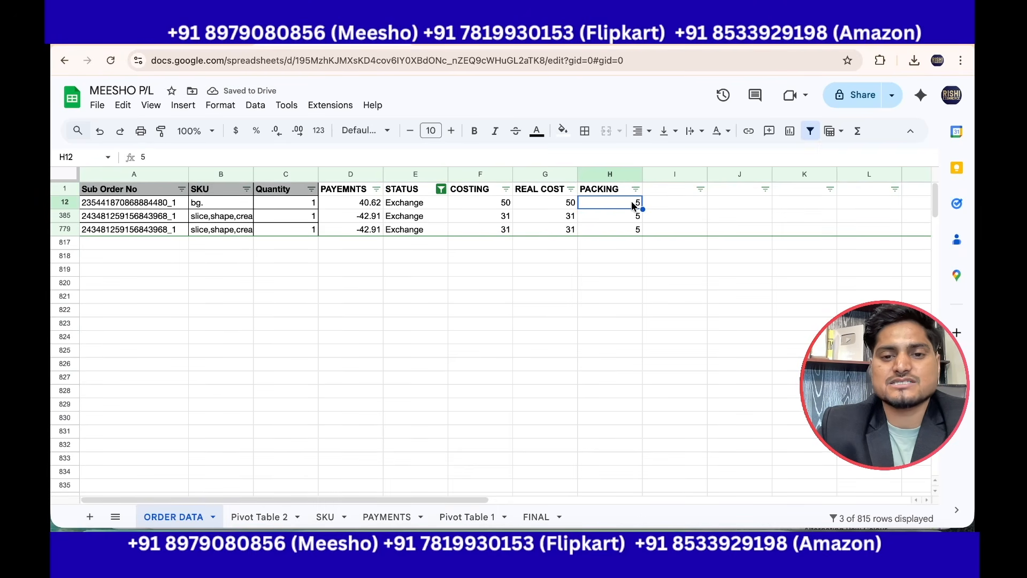
pyautogui.write('10')
pyautogui.press('Return')
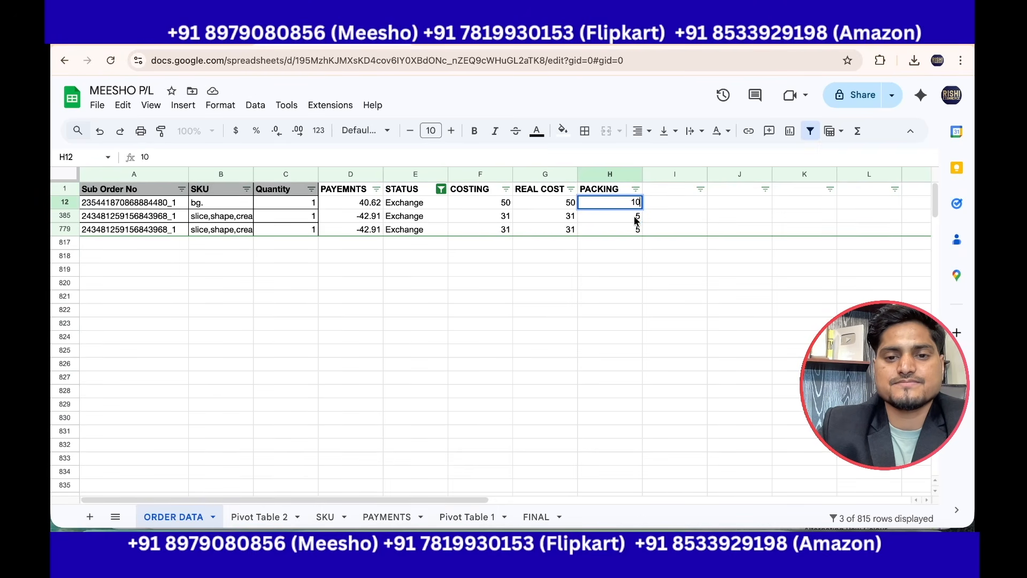
pyautogui.click(634, 203)
pyautogui.hotkey('ctrl', 'c')
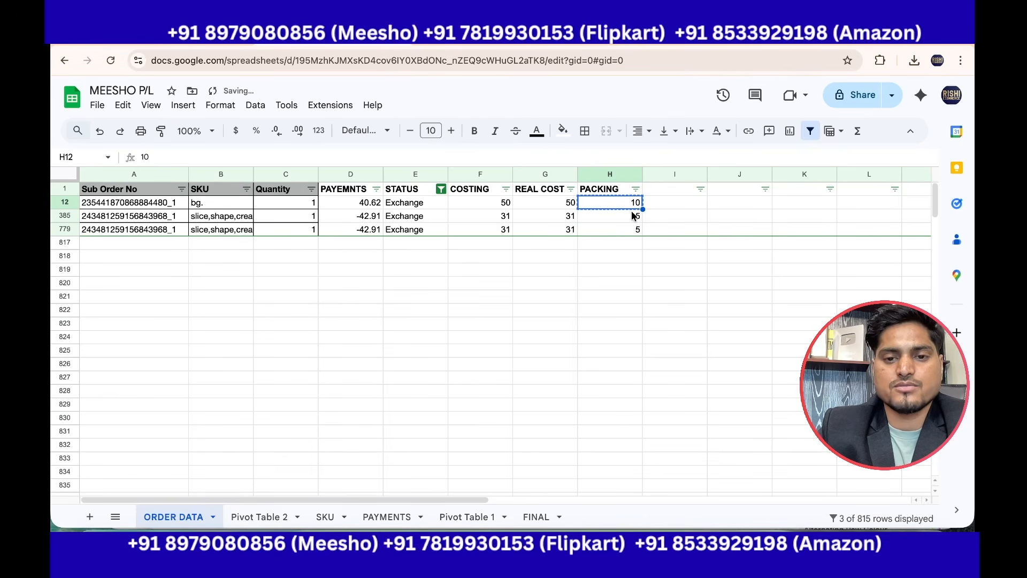
pyautogui.click(634, 216)
pyautogui.hotkey('ctrl', 'v')
pyautogui.click(632, 226)
pyautogui.hotkey('ctrl', 'v')
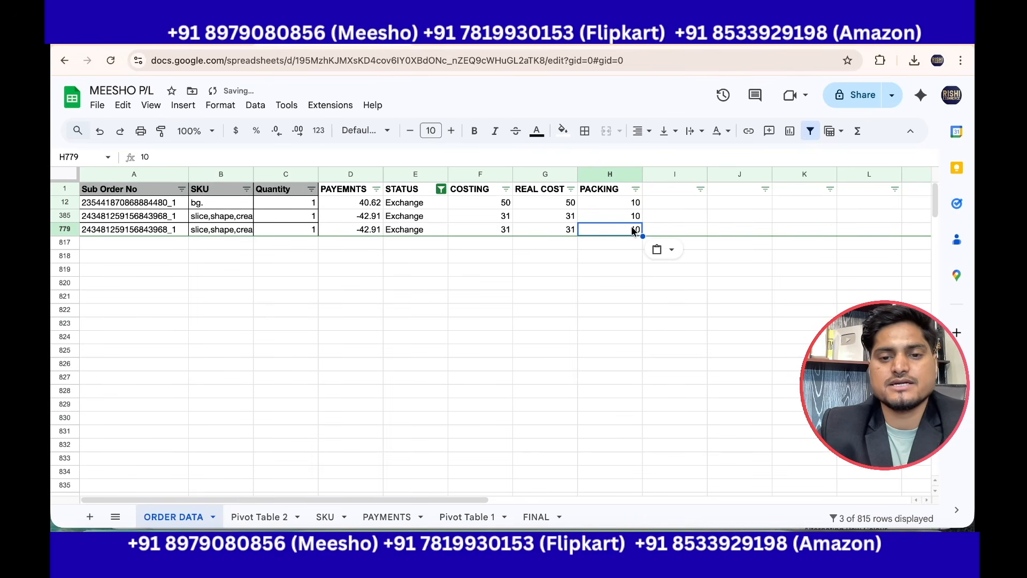
pyautogui.click(811, 131)
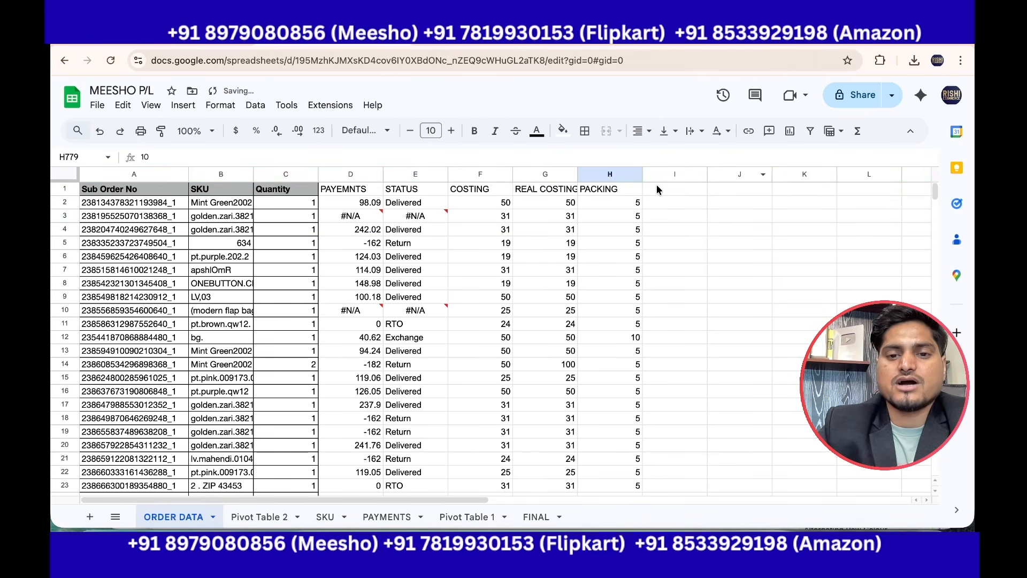
# Step: Total the PACKING values in H2:H816 and record 4090 as the packing amount in C7 of the FINAL sheet
pyautogui.click(621, 203)
pyautogui.hotkey('ctrl', 'shift', 'Down')
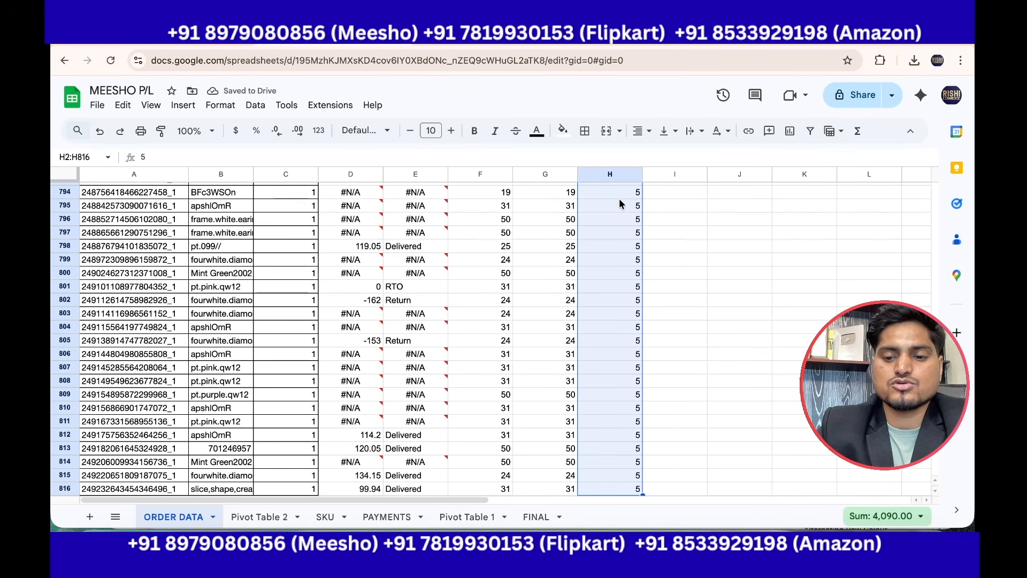
pyautogui.scroll(-2, 733, 397)
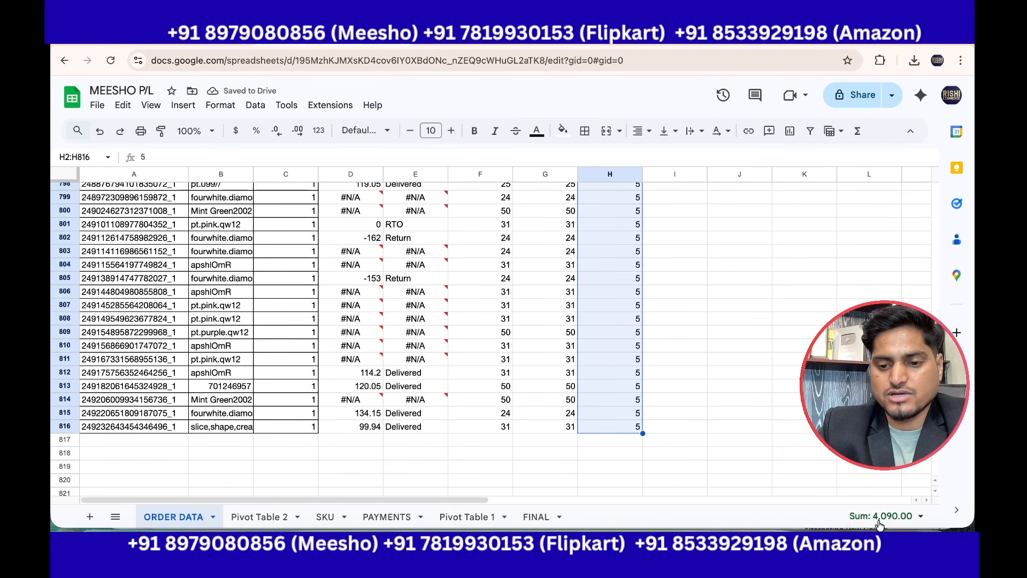
pyautogui.click(536, 517)
pyautogui.write('40')
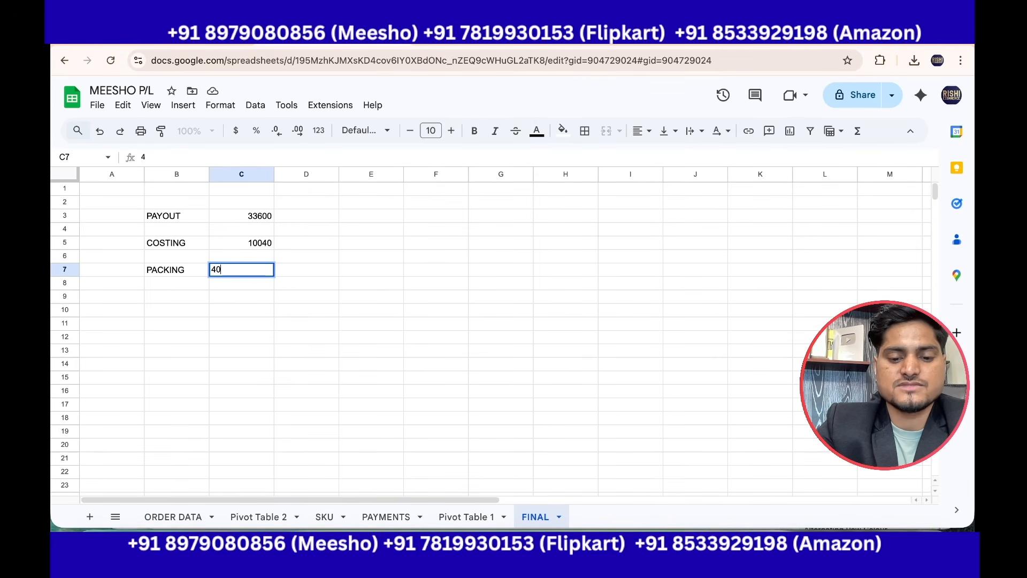
pyautogui.write('90')
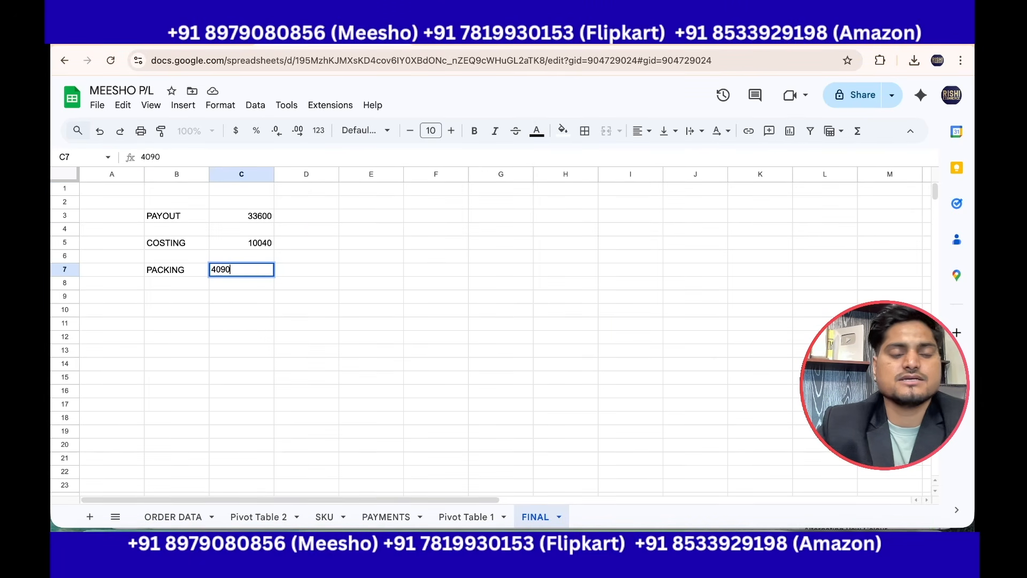
pyautogui.click(340, 311)
# Step: Shade the costing and packing block B5:D8 with a light grey fill
pyautogui.click(184, 240)
pyautogui.moveTo(184, 240); pyautogui.dragTo(279, 283)
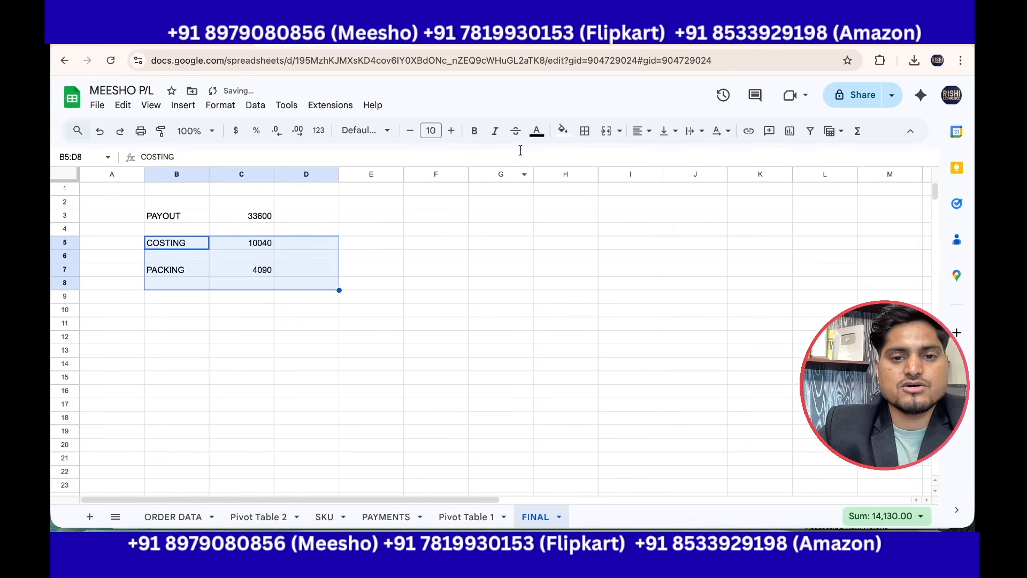
pyautogui.click(562, 130)
pyautogui.click(666, 177)
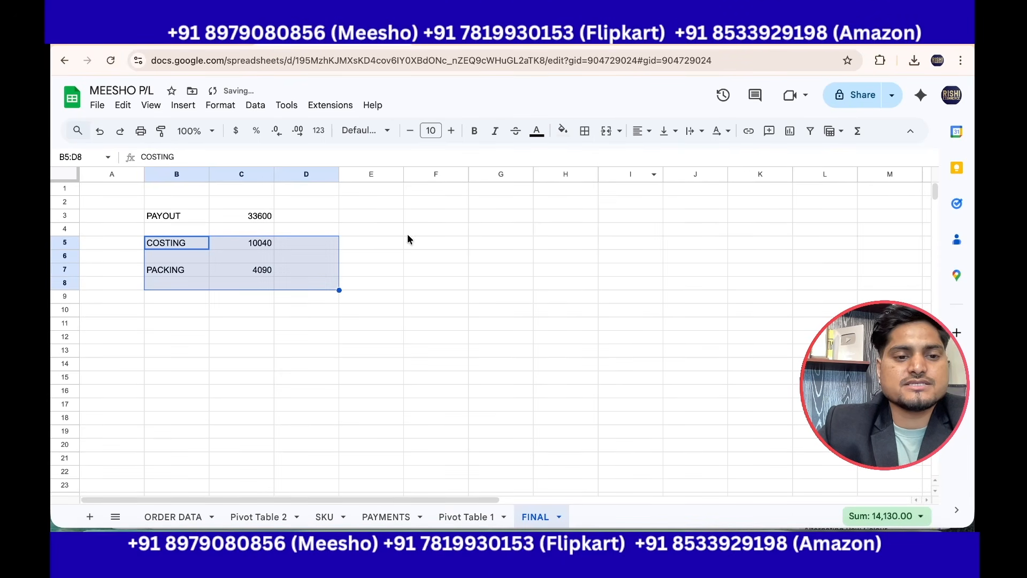
pyautogui.click(346, 270)
pyautogui.moveTo(169, 216); pyautogui.dragTo(264, 218)
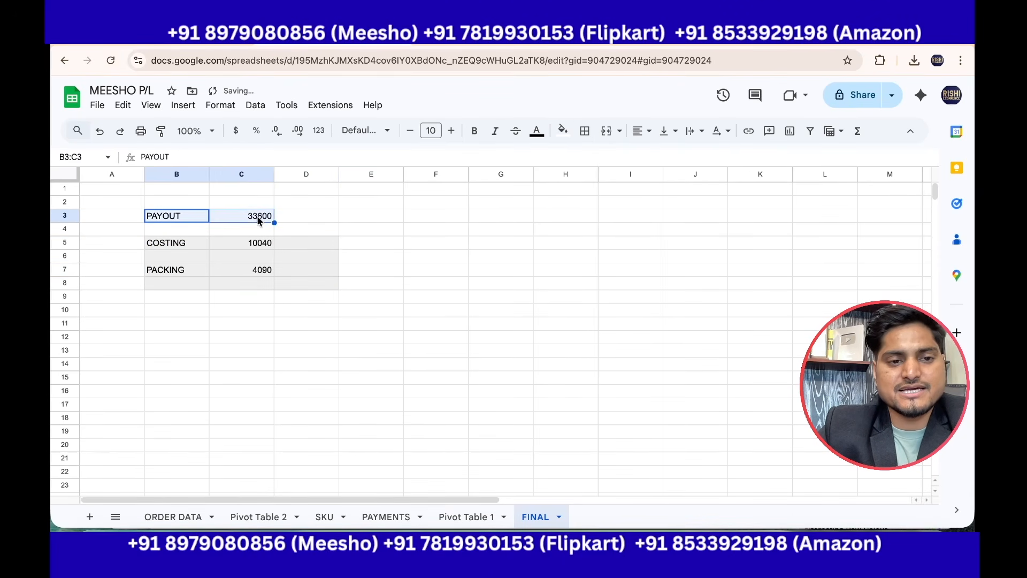
pyautogui.moveTo(178, 243); pyautogui.dragTo(309, 244)
pyautogui.moveTo(183, 267); pyautogui.dragTo(252, 272)
# Step: Add the label misc(labour+rent+etc in B10 and enter 10000 beside it in C10
pyautogui.click(161, 309)
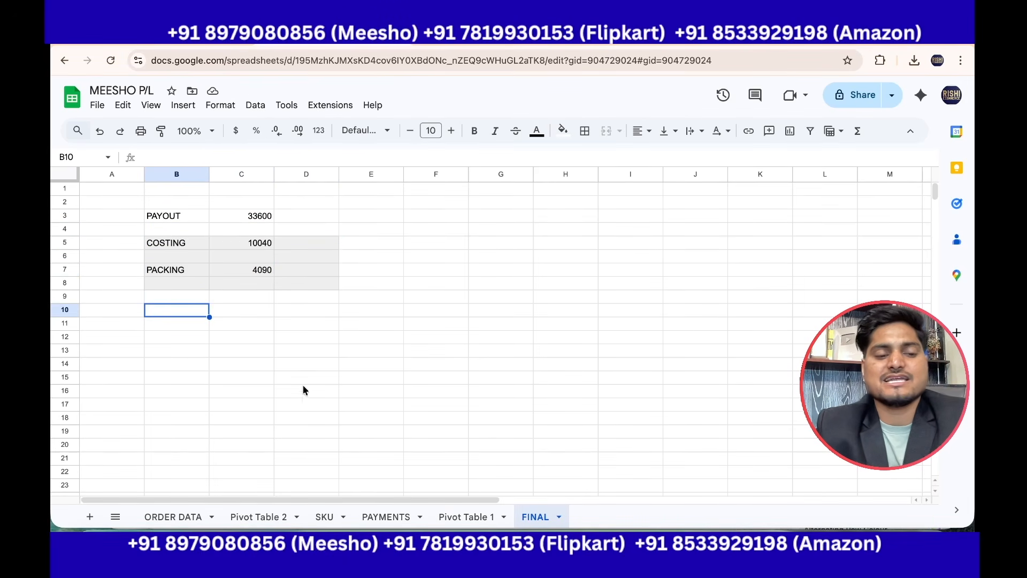
pyautogui.write('misc')
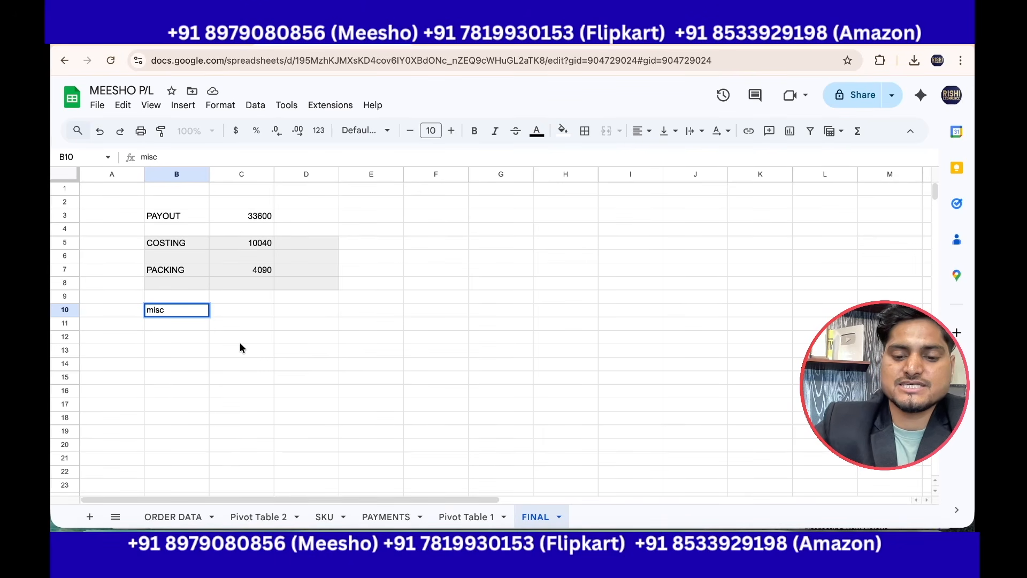
pyautogui.write('(labou')
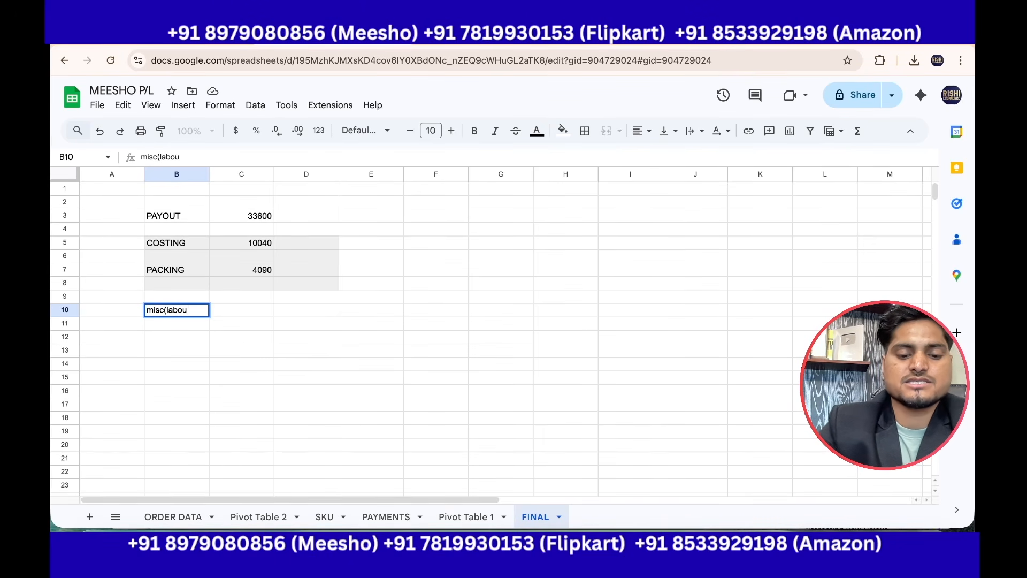
pyautogui.write('r+rent+etc')
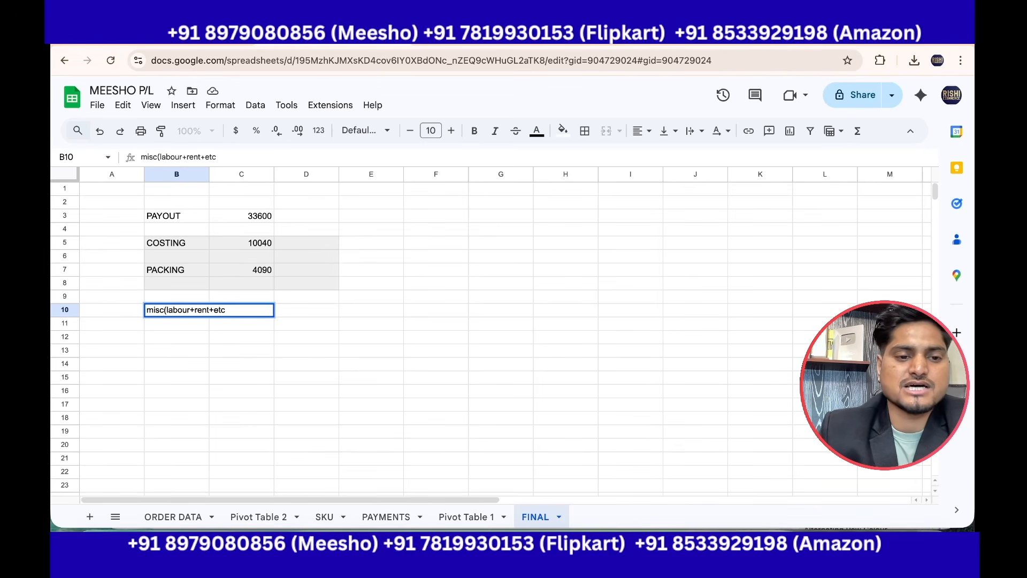
pyautogui.click(330, 341)
pyautogui.click(260, 313)
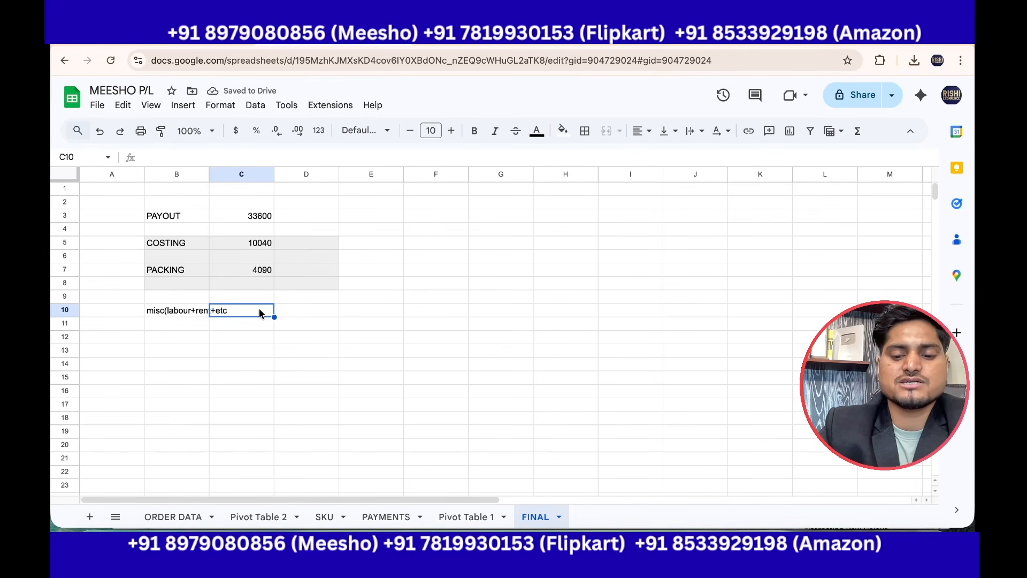
pyautogui.write('10000')
pyautogui.click(331, 323)
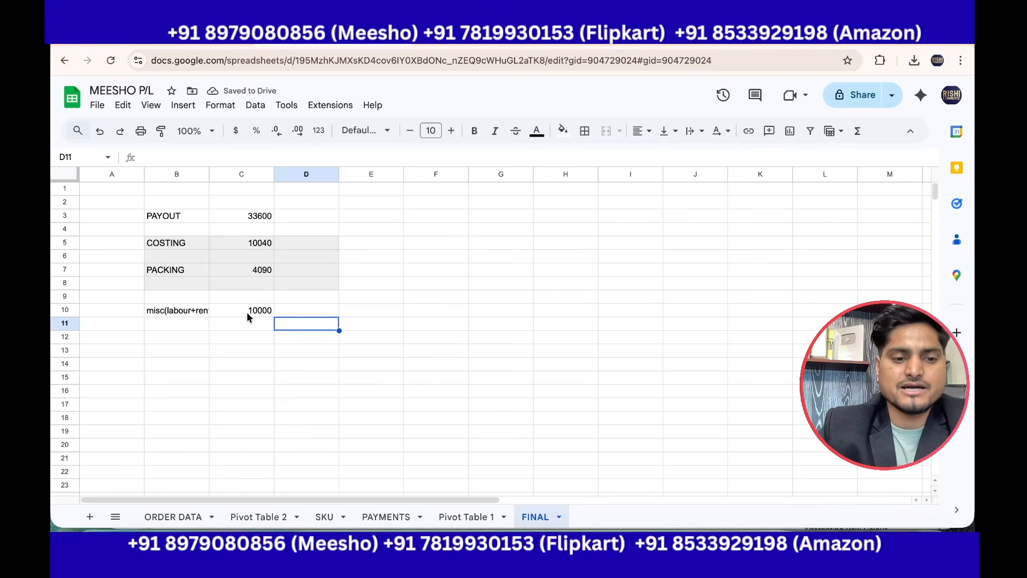
pyautogui.click(201, 313)
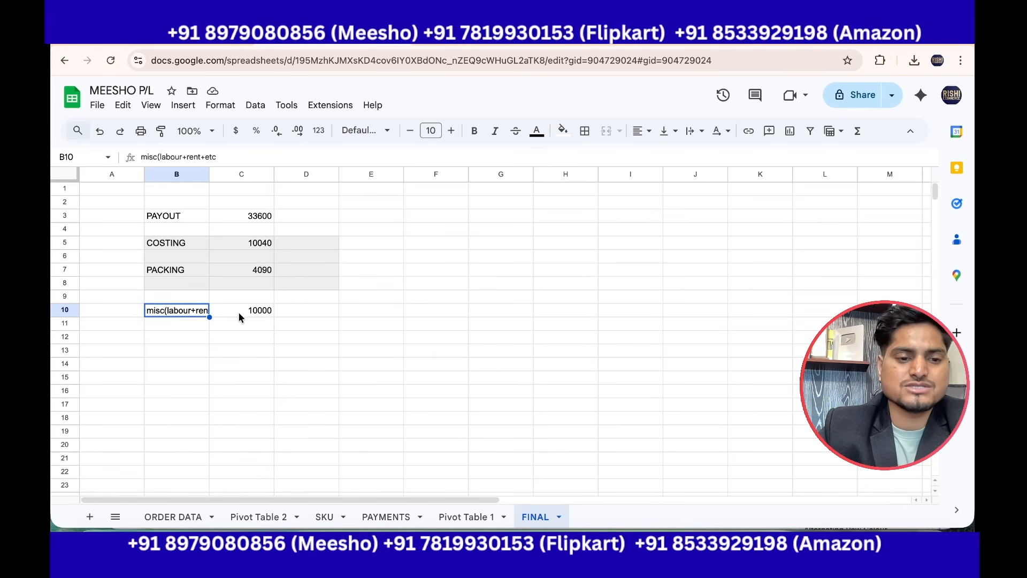
pyautogui.click(239, 312)
pyautogui.click(300, 313)
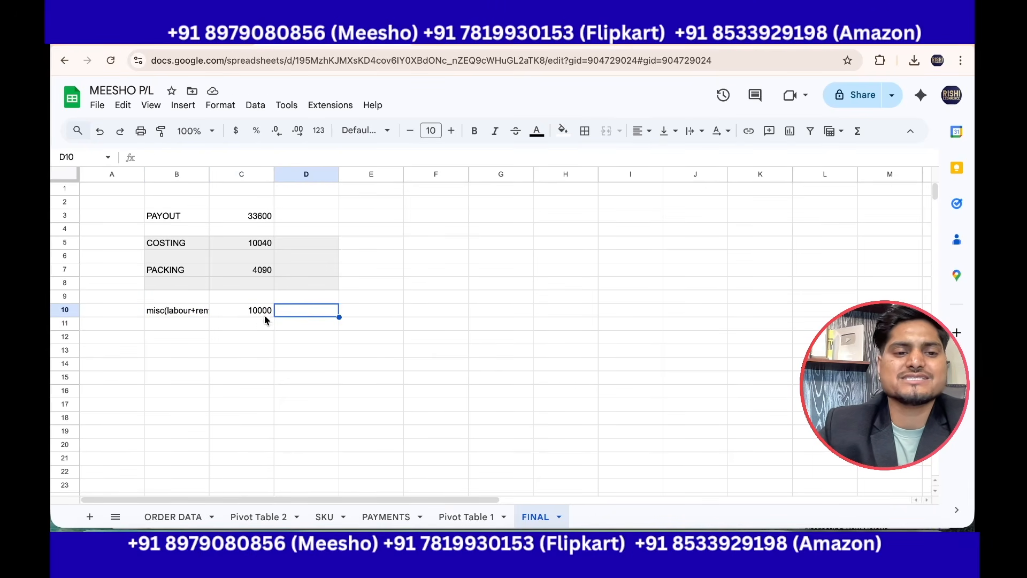
# Step: Enter the label net profit in B13 below the miscellaneous costs
pyautogui.click(163, 349)
pyautogui.write('t')
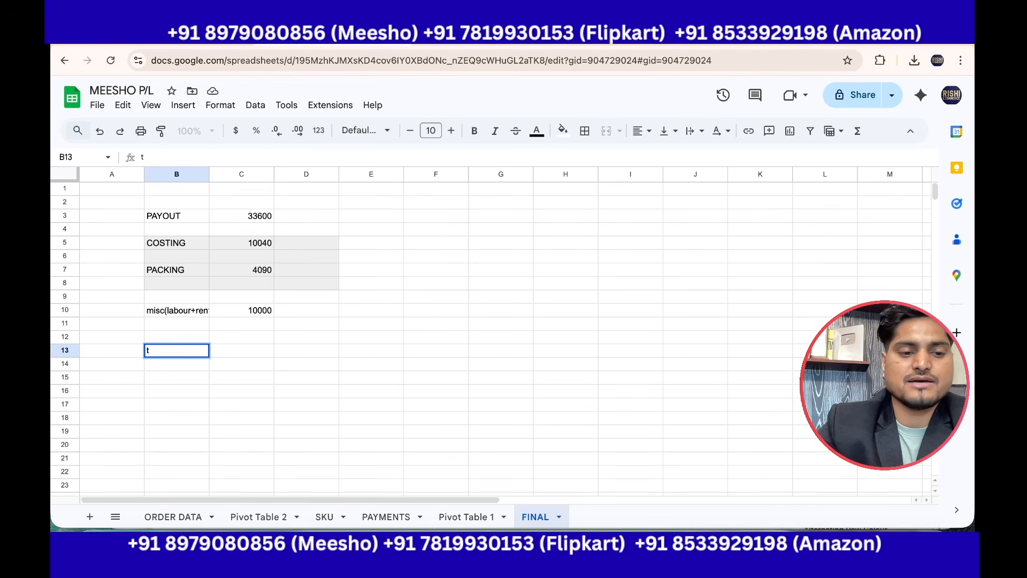
pyautogui.write('net profit')
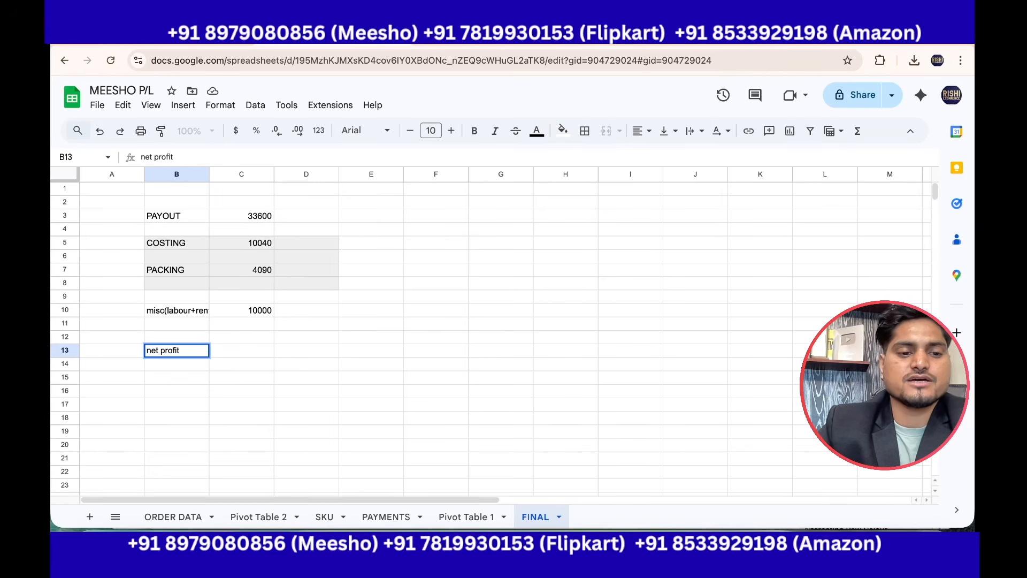
pyautogui.press('Tab')
# Step: Calculate the net profit in C13 with the formula =C3-C5-C7-C10, subtracting costing, packing and miscellaneous costs from the payout
pyautogui.write('=')
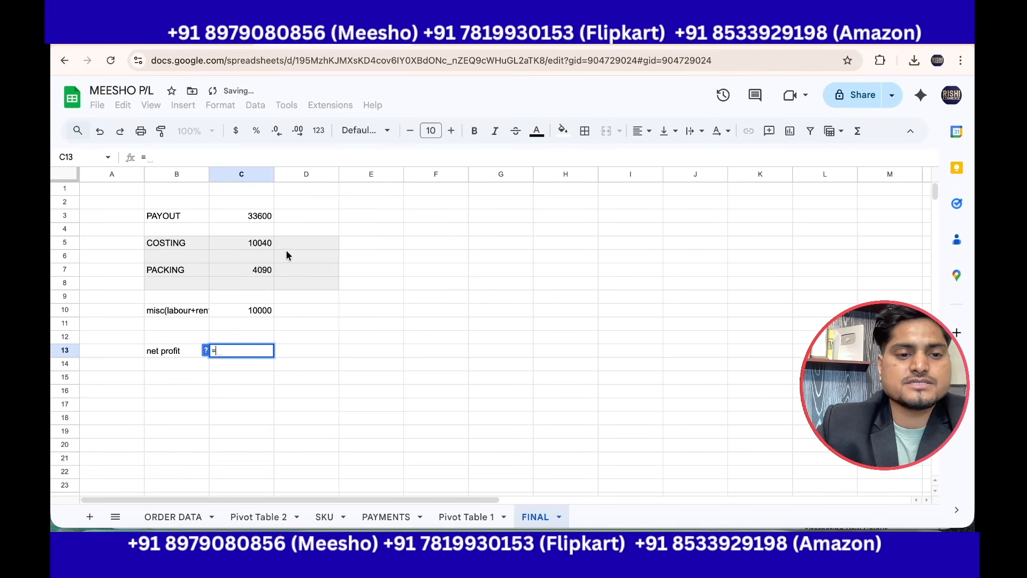
pyautogui.click(259, 217)
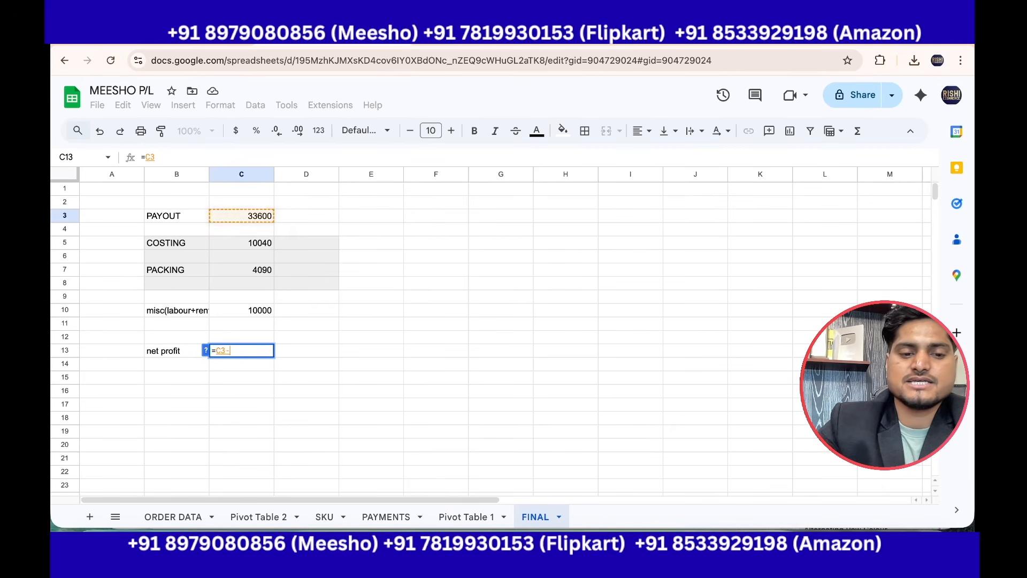
pyautogui.write('-')
pyautogui.click(252, 242)
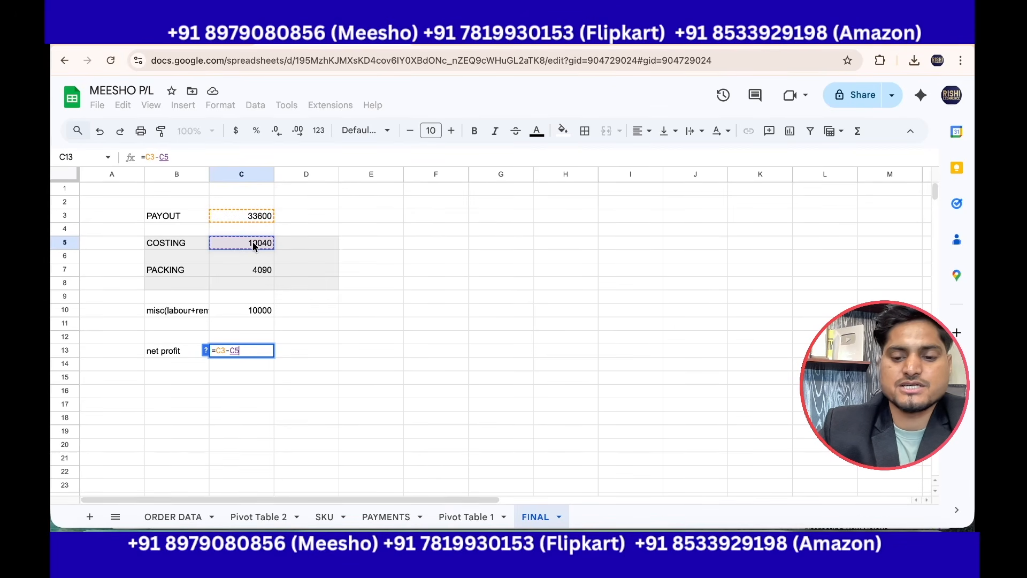
pyautogui.write('-')
pyautogui.click(255, 268)
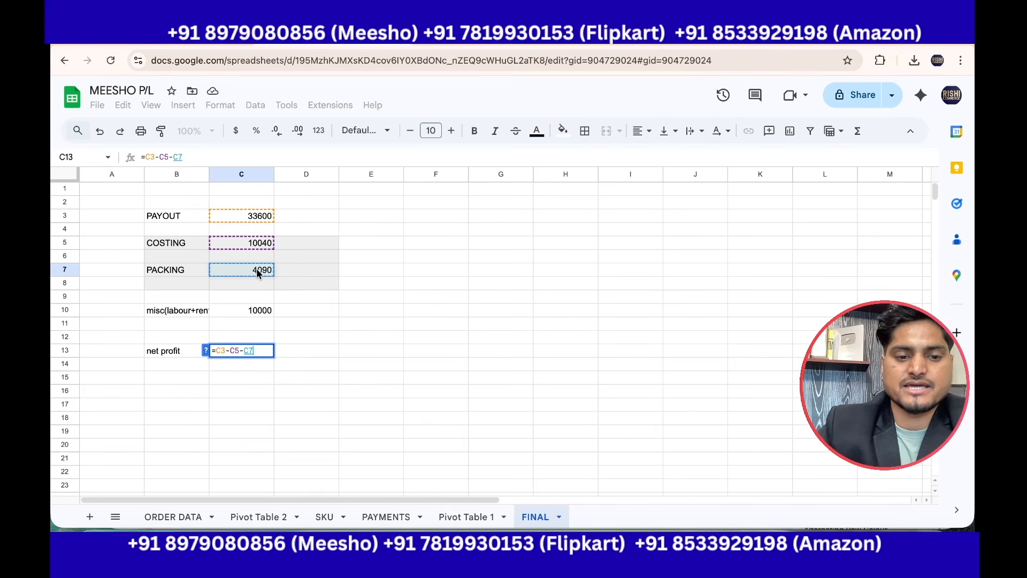
pyautogui.write('-')
pyautogui.click(258, 315)
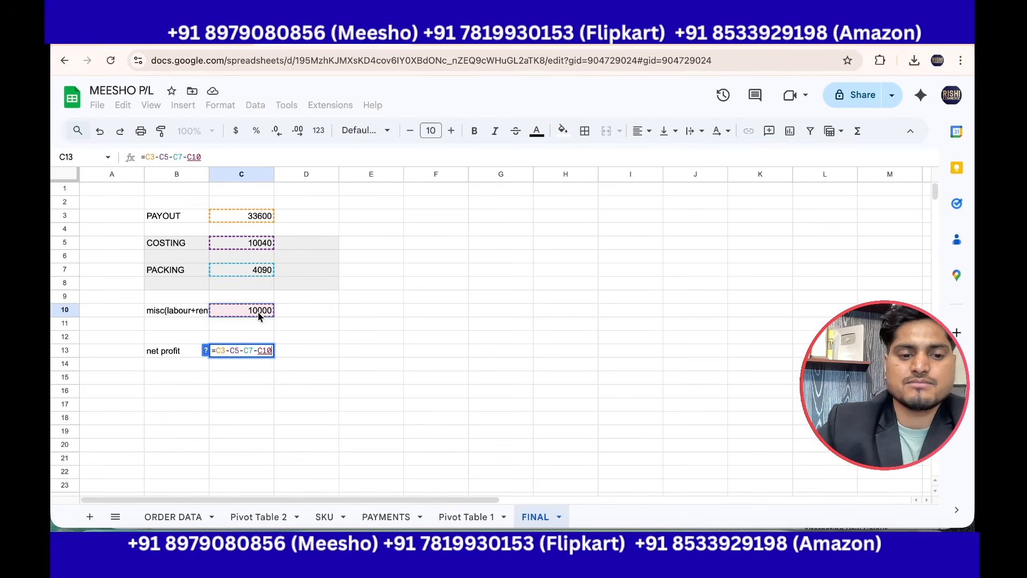
pyautogui.press('Return')
# Step: Make the net profit label and amount in B13:C13 bold and enlarge their font size to 18
pyautogui.moveTo(179, 348); pyautogui.dragTo(242, 350)
pyautogui.click(472, 130)
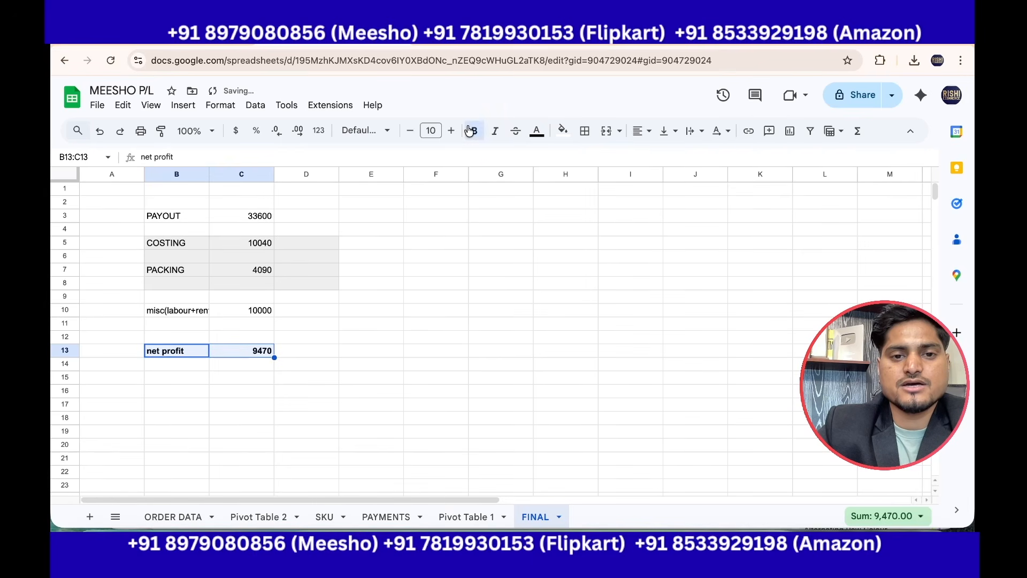
pyautogui.click(451, 131)
pyautogui.click(452, 131)
pyautogui.click(451, 131)
pyautogui.click(451, 130)
pyautogui.click(451, 130)
pyautogui.click(451, 131)
pyautogui.click(451, 130)
pyautogui.click(448, 132)
pyautogui.click(330, 351)
# Step: Fill the net profit cells B13:C13 with bright green
pyautogui.moveTo(191, 358); pyautogui.dragTo(263, 359)
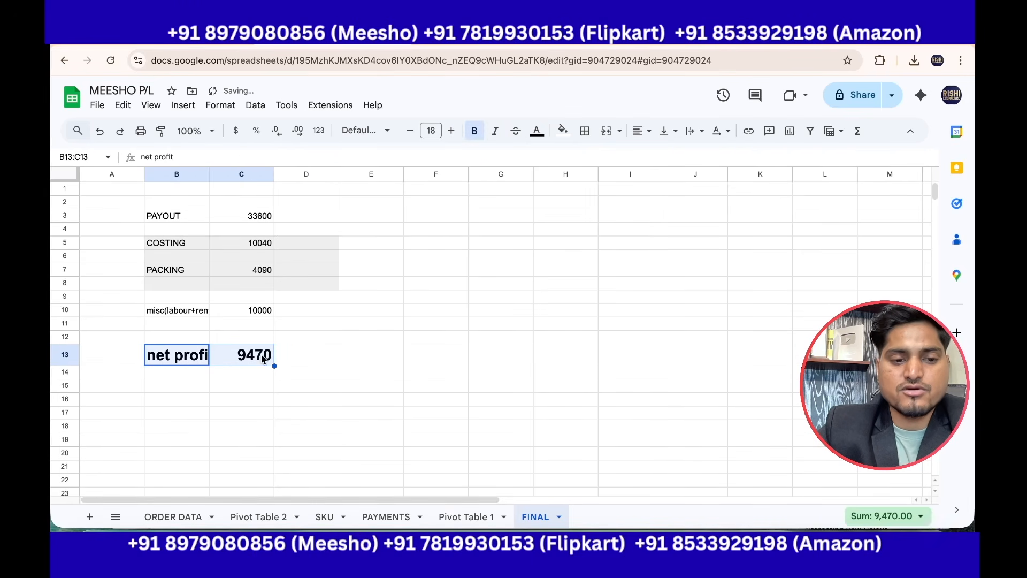
pyautogui.click(563, 131)
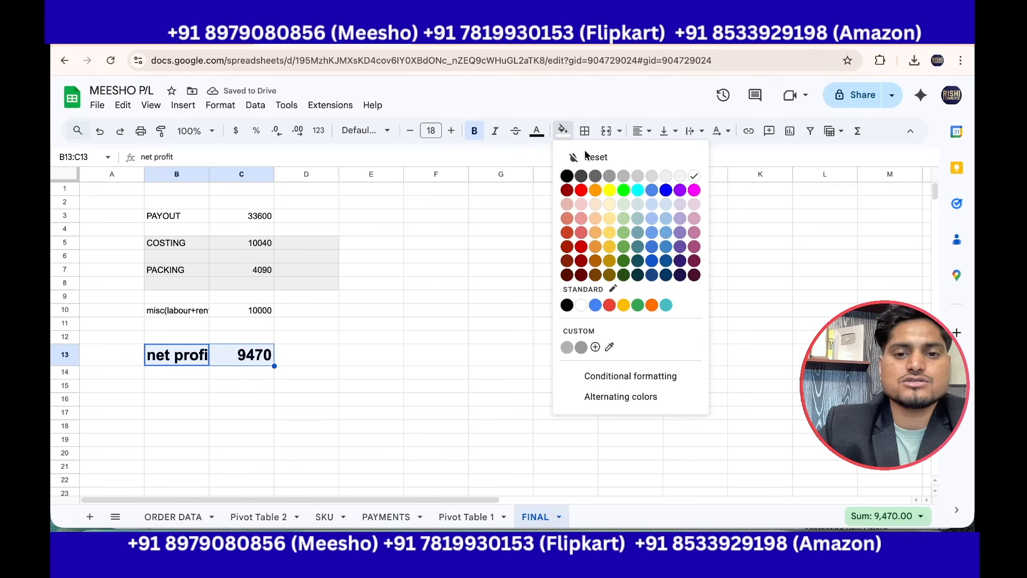
pyautogui.click(624, 191)
pyautogui.click(346, 396)
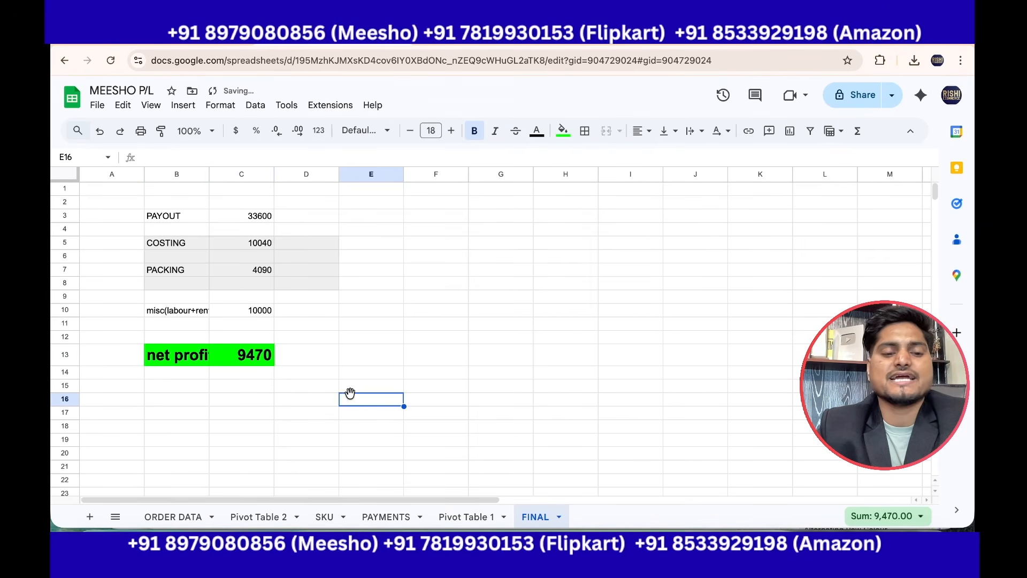
# Step: Add the label gst in B16 below the net profit row
pyautogui.click(169, 398)
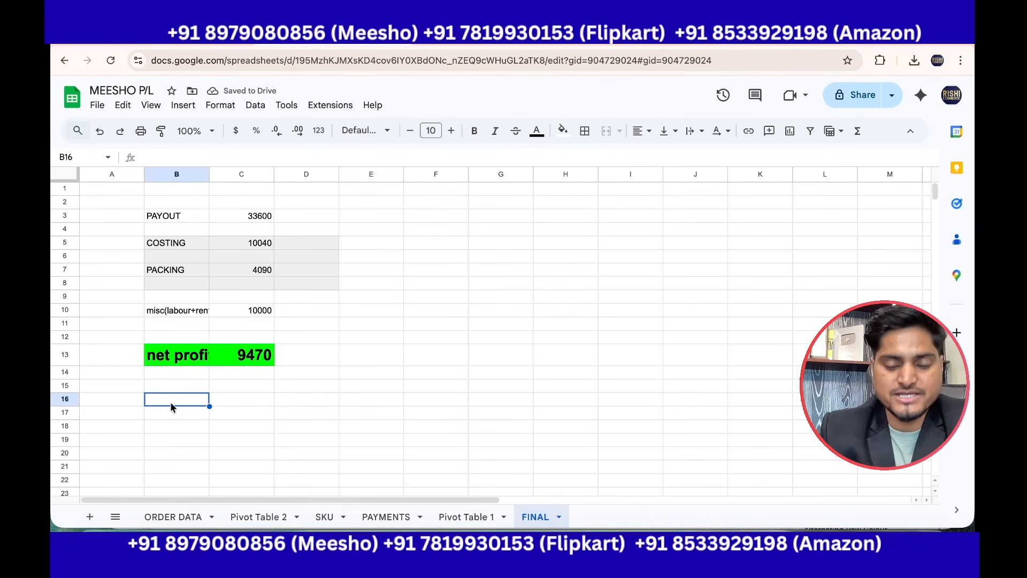
pyautogui.write('gst')
pyautogui.press('Tab')
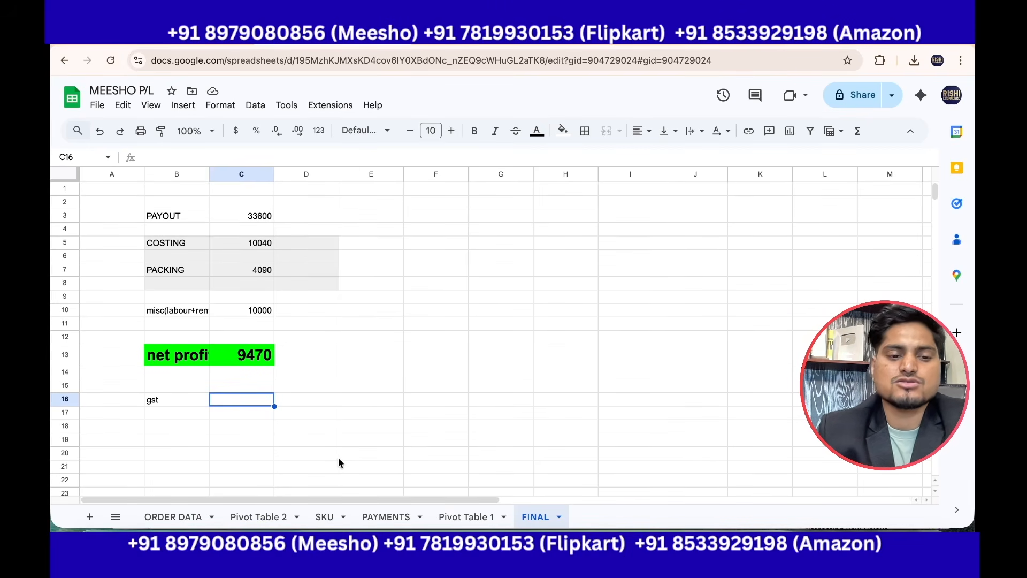
pyautogui.moveTo(172, 400); pyautogui.dragTo(237, 395)
pyautogui.click(231, 402)
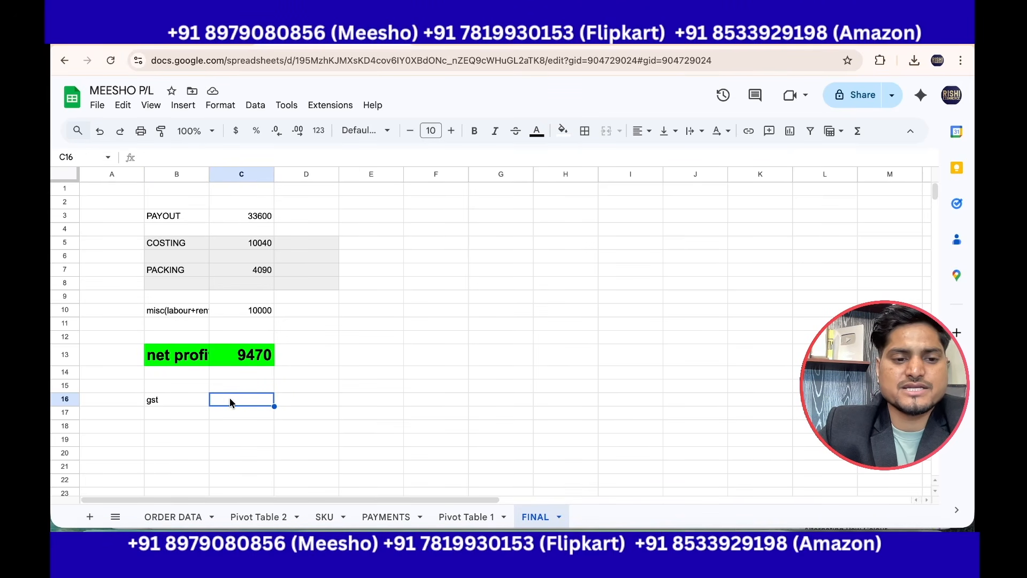
pyautogui.moveTo(187, 364); pyautogui.dragTo(240, 364)
pyautogui.moveTo(176, 399); pyautogui.dragTo(282, 400)
pyautogui.click(288, 399)
pyautogui.moveTo(181, 402); pyautogui.dragTo(225, 403)
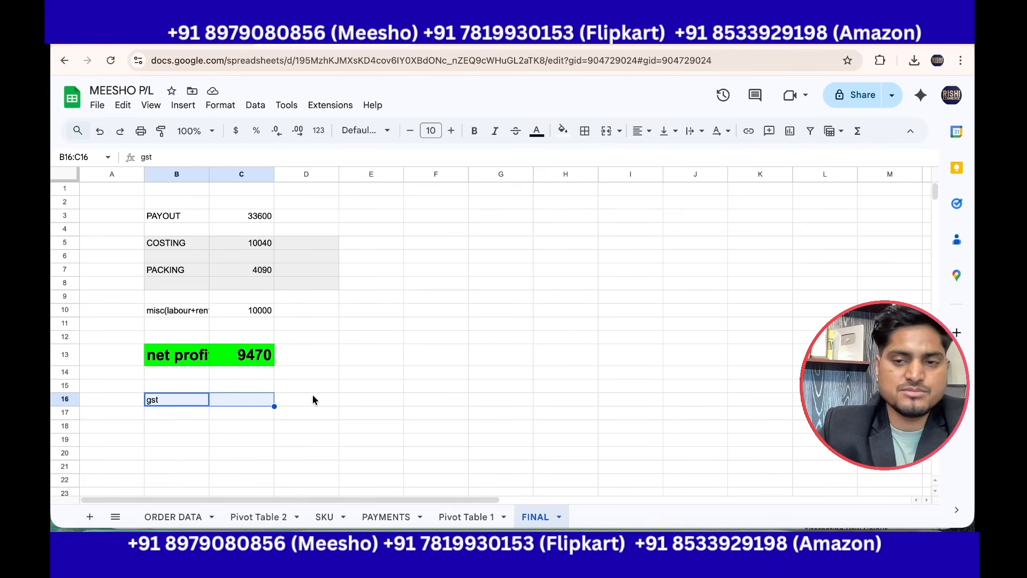
pyautogui.click(240, 363)
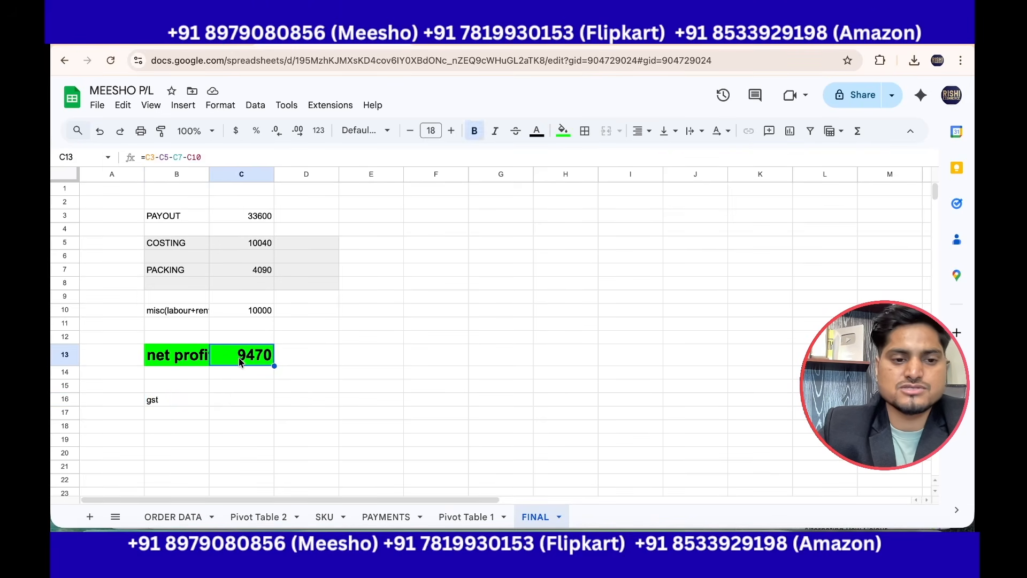
pyautogui.click(191, 363)
pyautogui.moveTo(189, 359); pyautogui.dragTo(309, 398)
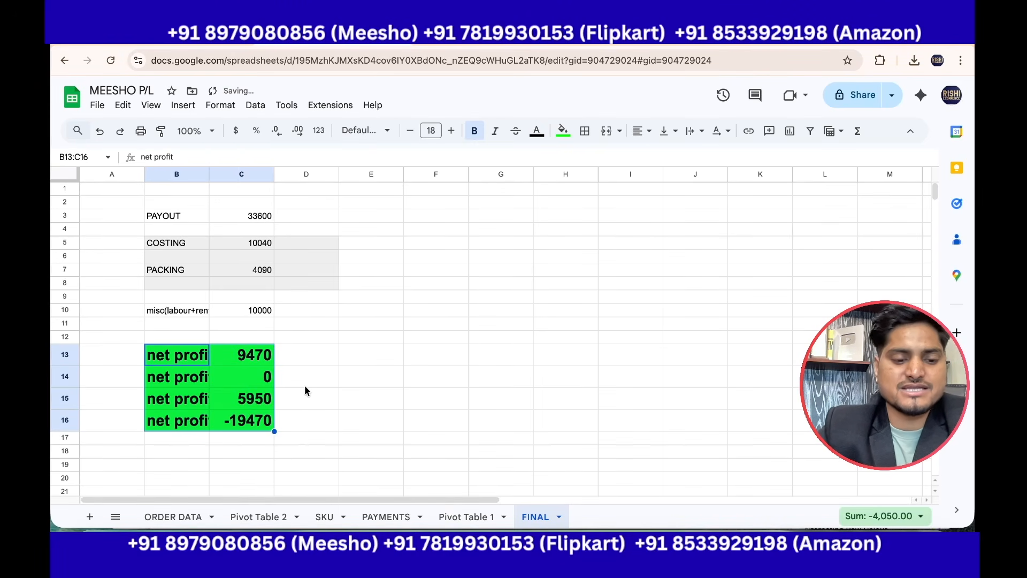
pyautogui.hotkey('ctrl', 'z')
pyautogui.click(306, 365)
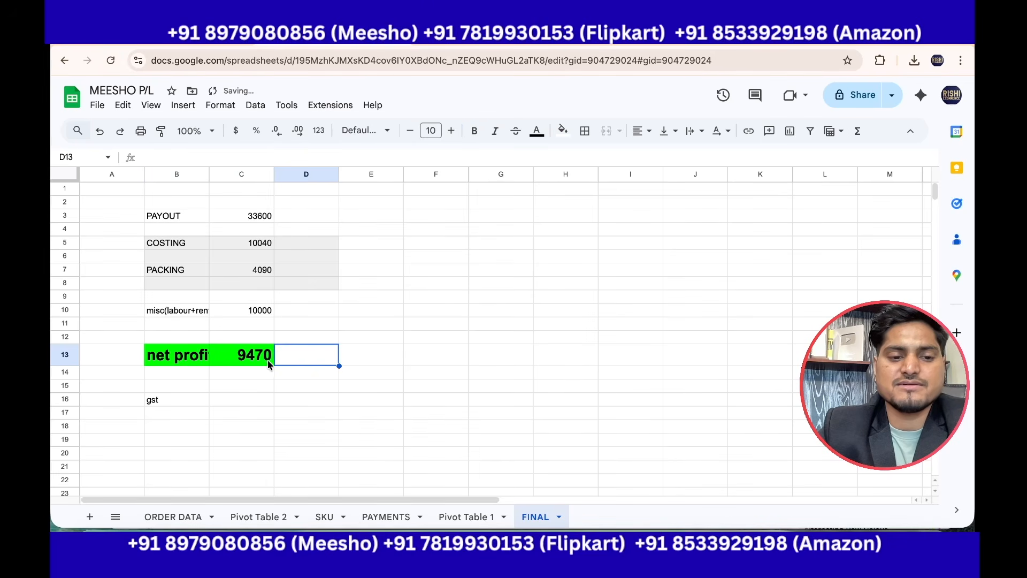
pyautogui.click(406, 392)
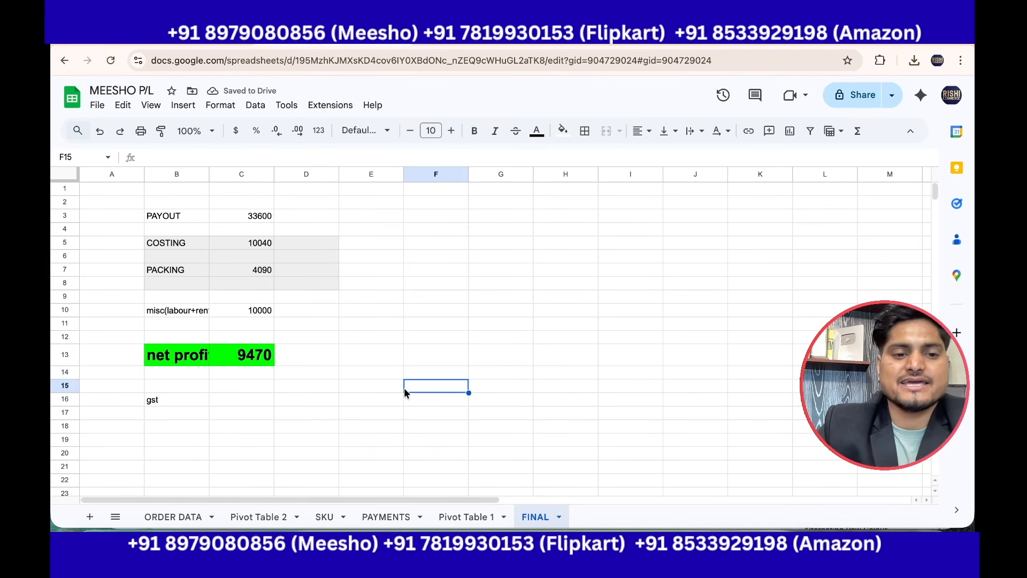
# Step: Count the orders on ORDER DATA by selecting the quantities C2:C816 and switching the selection summary to Count
pyautogui.click(373, 245)
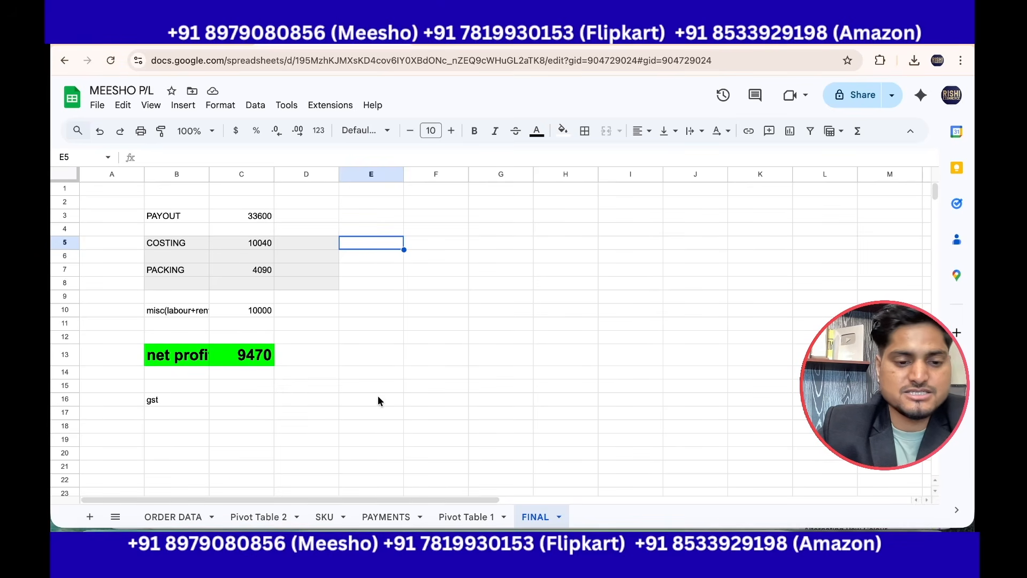
pyautogui.click(170, 518)
pyautogui.scroll(20, 294, 291)
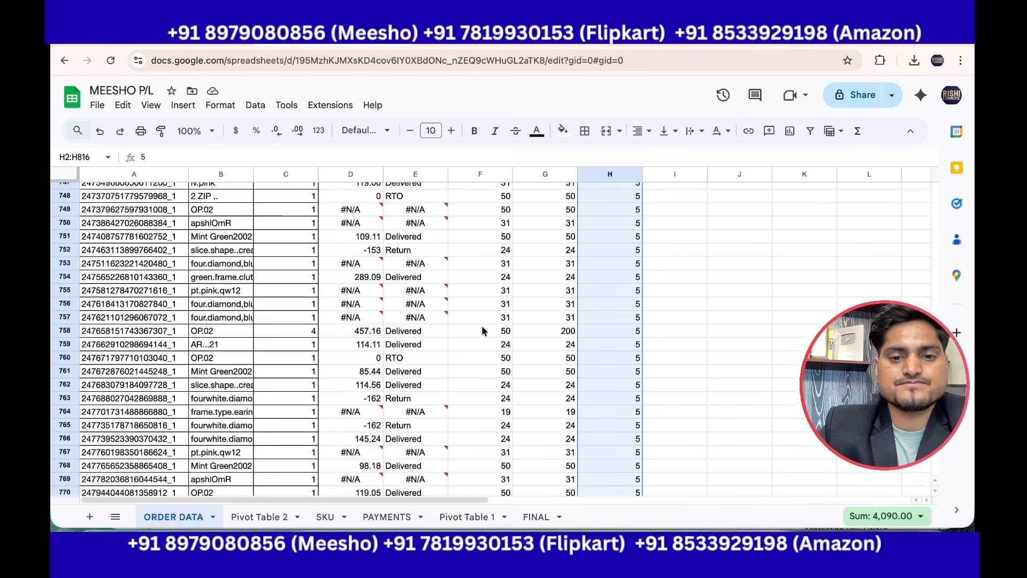
pyautogui.click(187, 336)
pyautogui.hotkey('ctrl', 'Up')
pyautogui.click(61, 189)
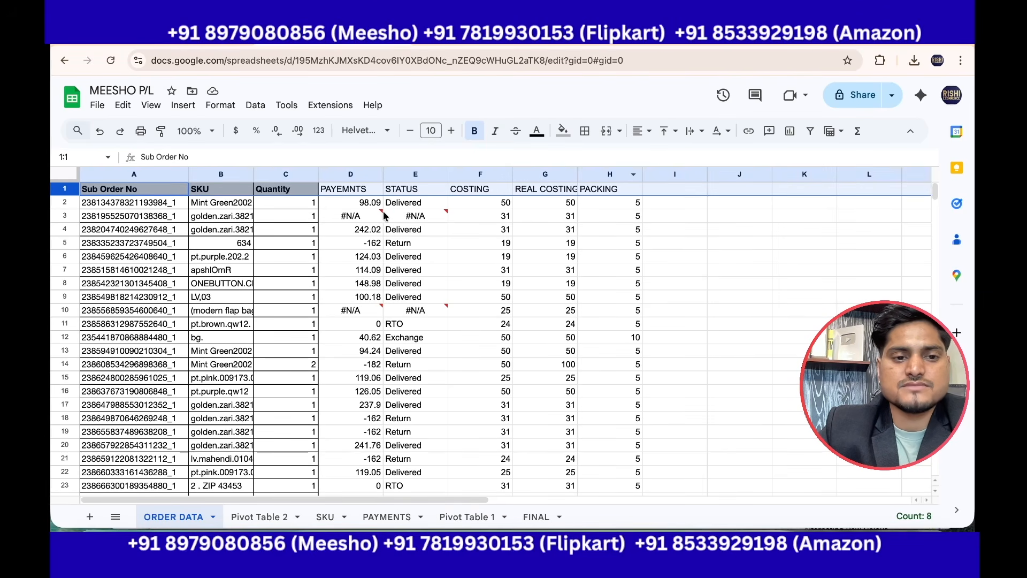
pyautogui.click(282, 200)
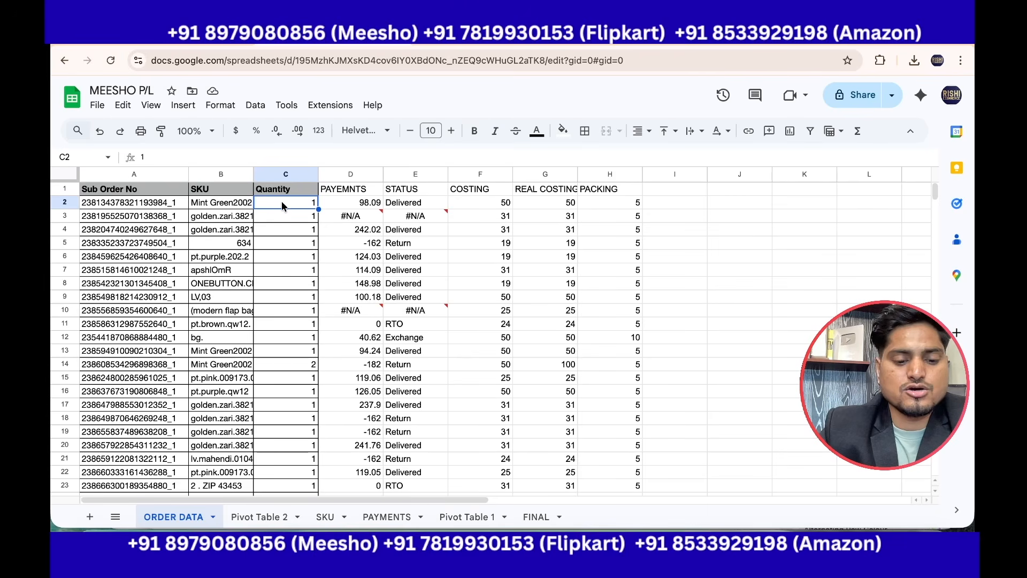
pyautogui.hotkey('ctrl', 'shift', 'Down')
pyautogui.scroll(-3, 535, 348)
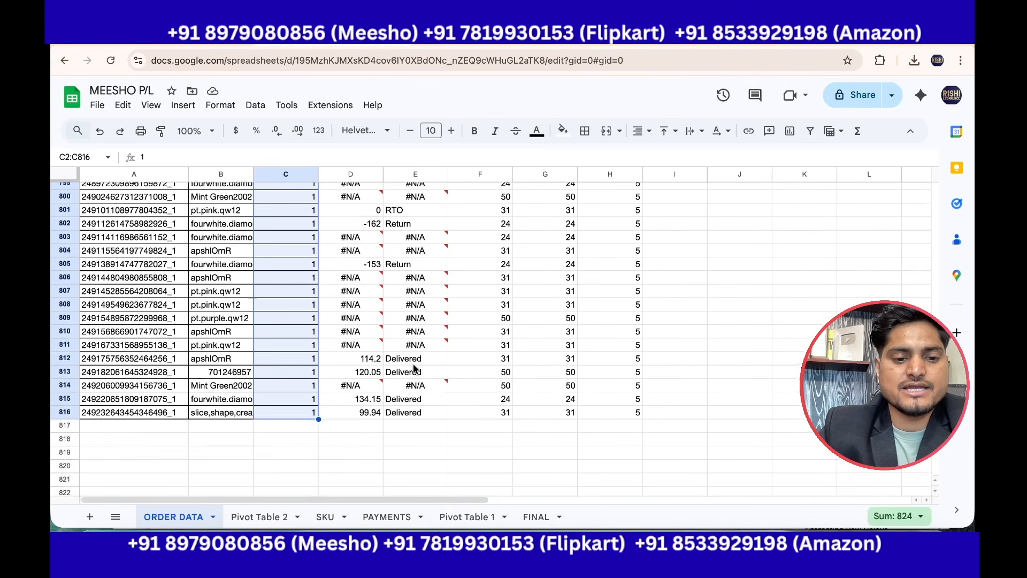
pyautogui.click(892, 517)
pyautogui.click(871, 490)
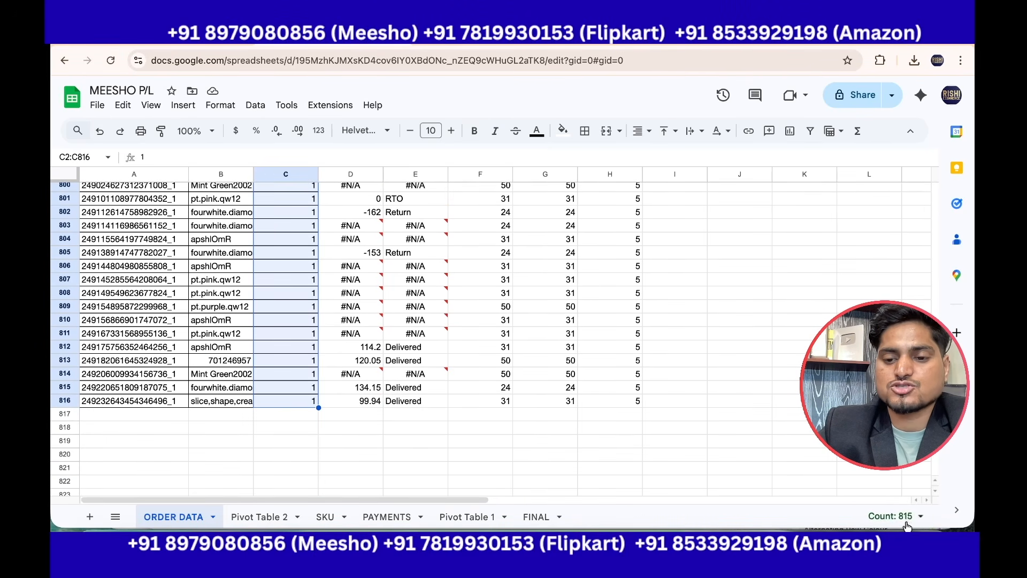
# Step: On the FINAL sheet, enter the label gross order in E5 and 815 in F5
pyautogui.click(533, 517)
pyautogui.write('gross order')
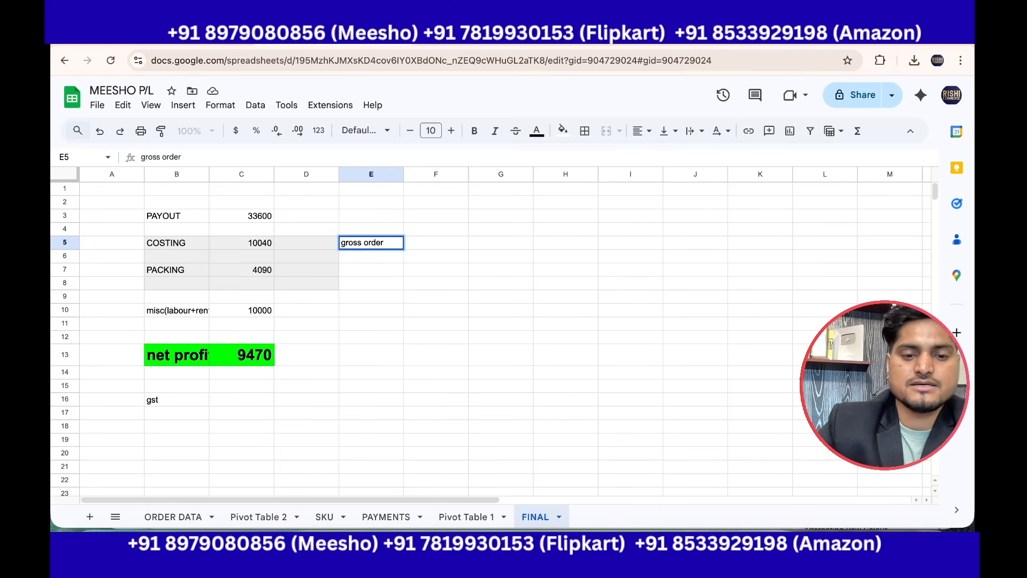
pyautogui.press('Tab')
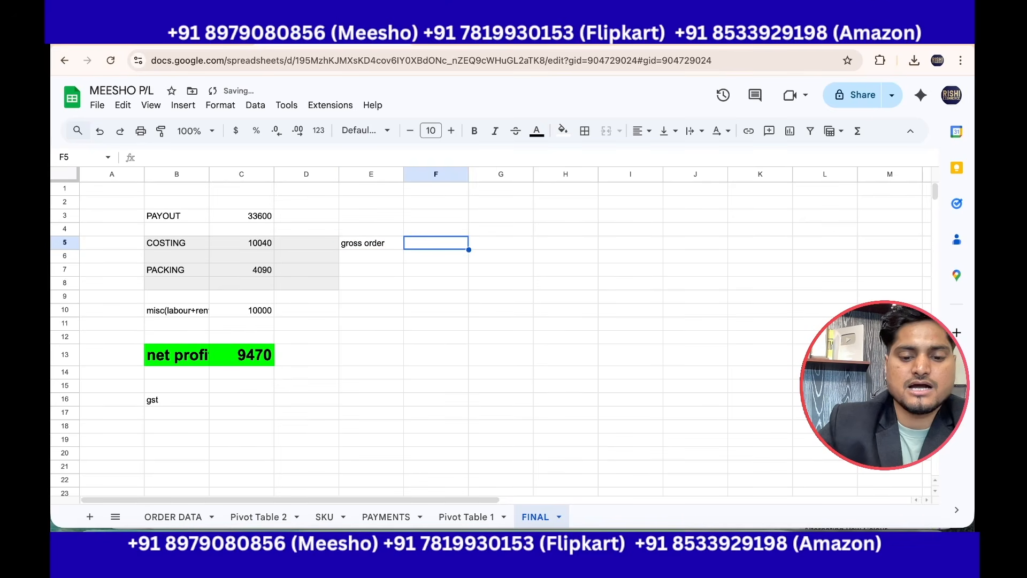
pyautogui.write('815')
pyautogui.press('Return')
# Step: Enlarge the font size of the gross order label and count in E5:F5 to 14
pyautogui.moveTo(371, 243); pyautogui.dragTo(436, 243)
pyautogui.click(452, 130)
pyautogui.click(451, 131)
pyautogui.click(451, 131)
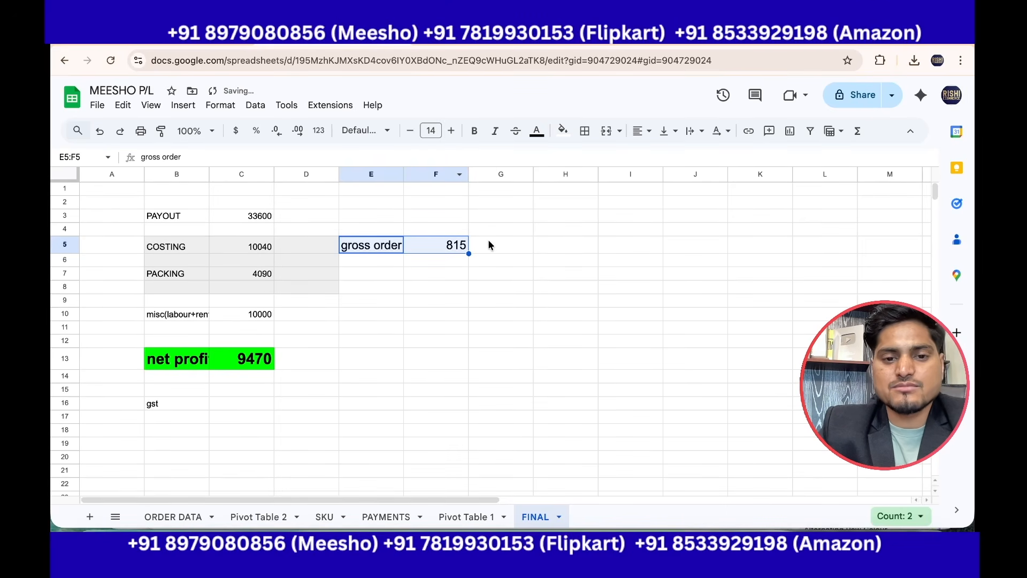
# Step: Add the daily order note "27 or/dasy" in G5 beside the gross order count
pyautogui.click(489, 244)
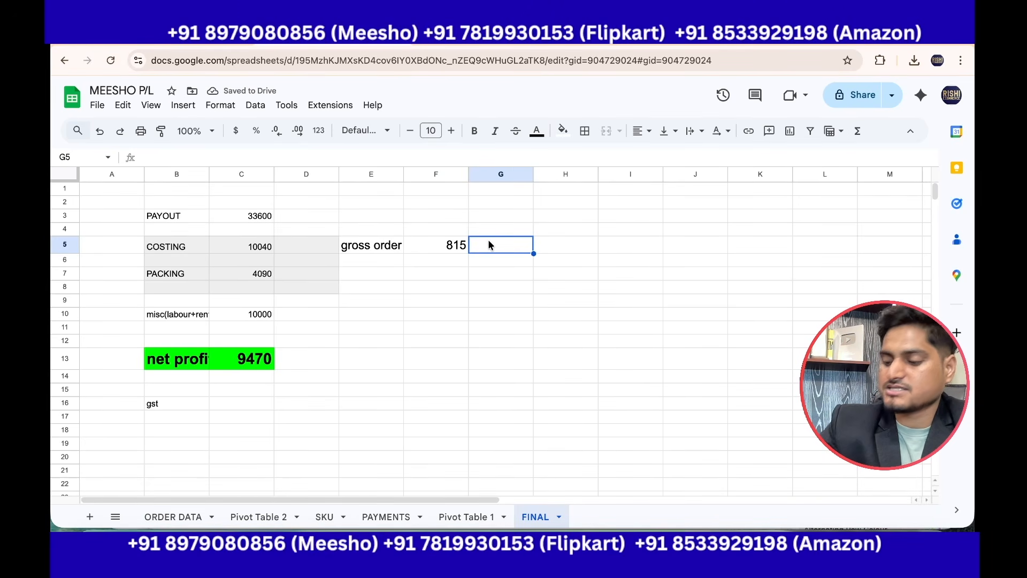
pyautogui.write('27')
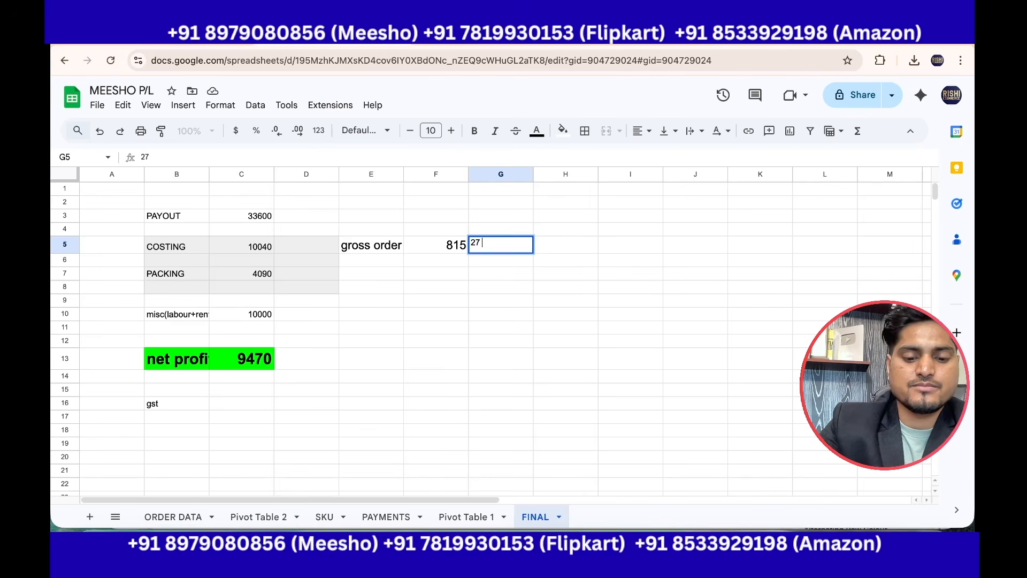
pyautogui.write(' or/dasy')
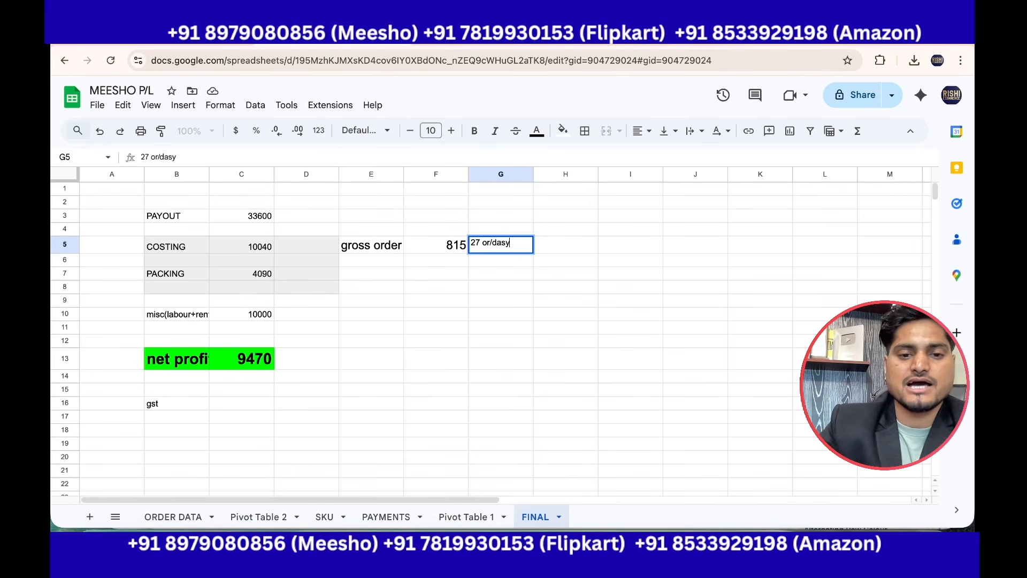
pyautogui.click(580, 278)
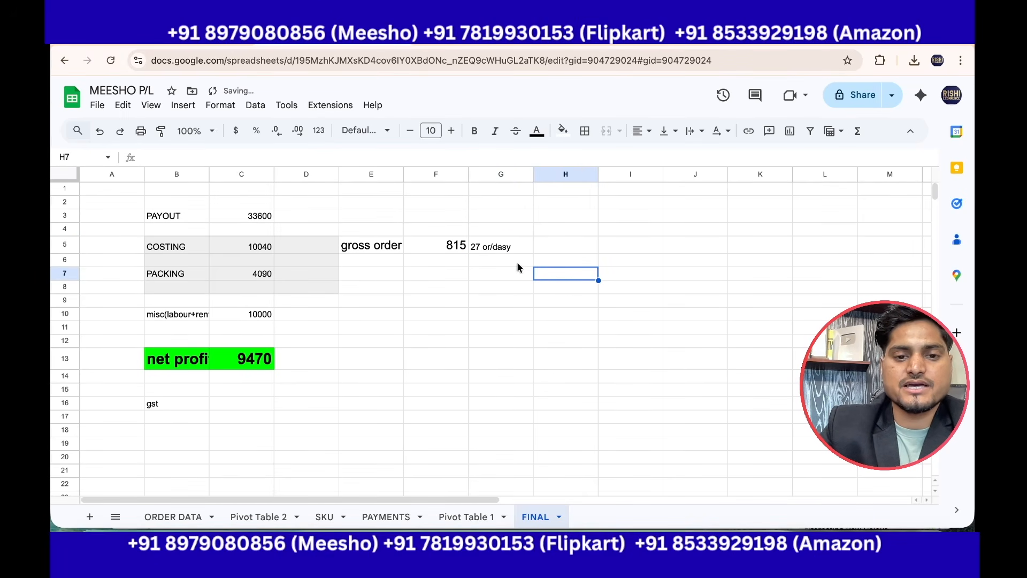
# Step: Turn on a filter for the header row of the ORDER DATA sheet
pyautogui.click(357, 264)
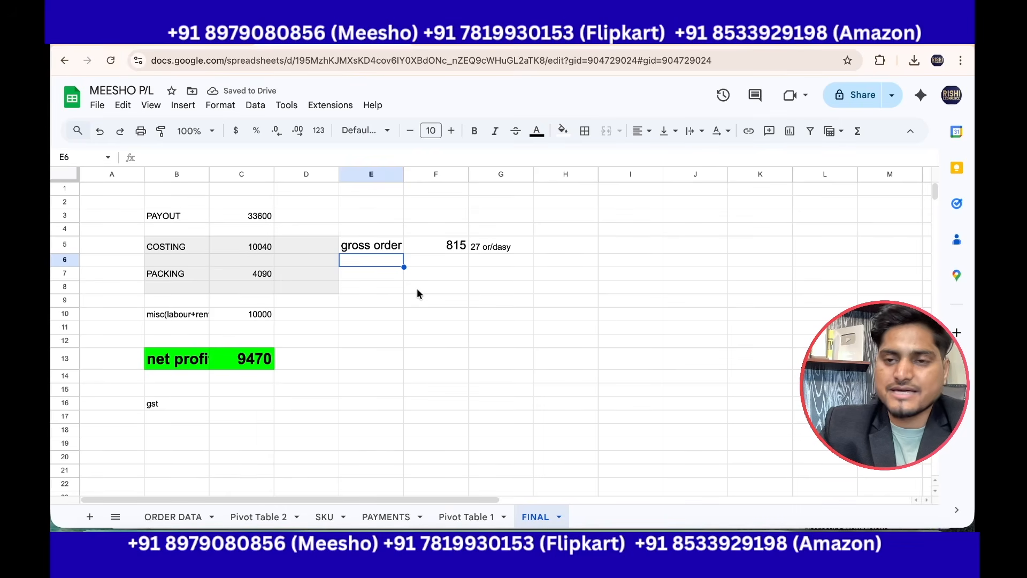
pyautogui.click(173, 517)
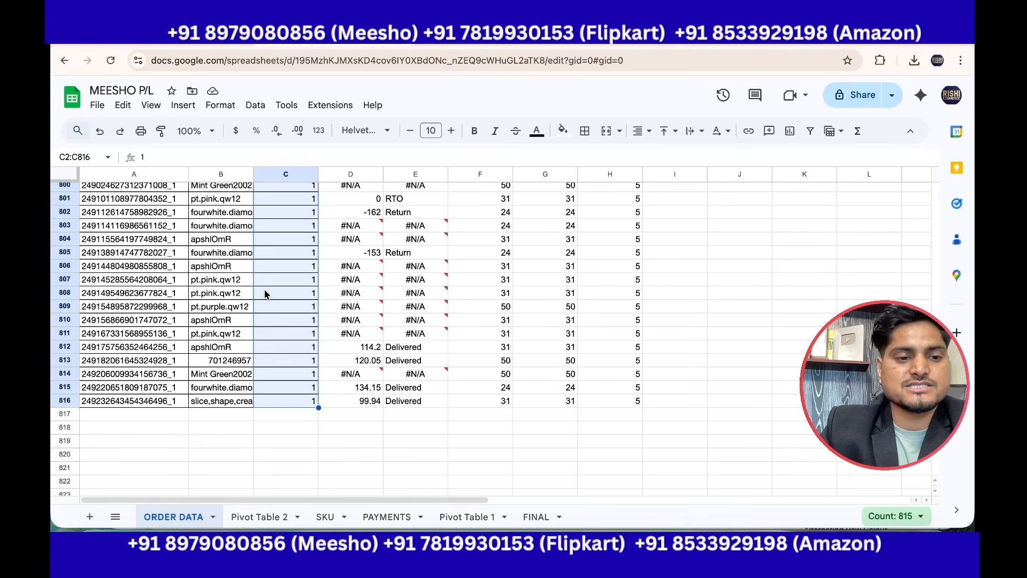
pyautogui.click(150, 301)
pyautogui.hotkey('ctrl', 'Up')
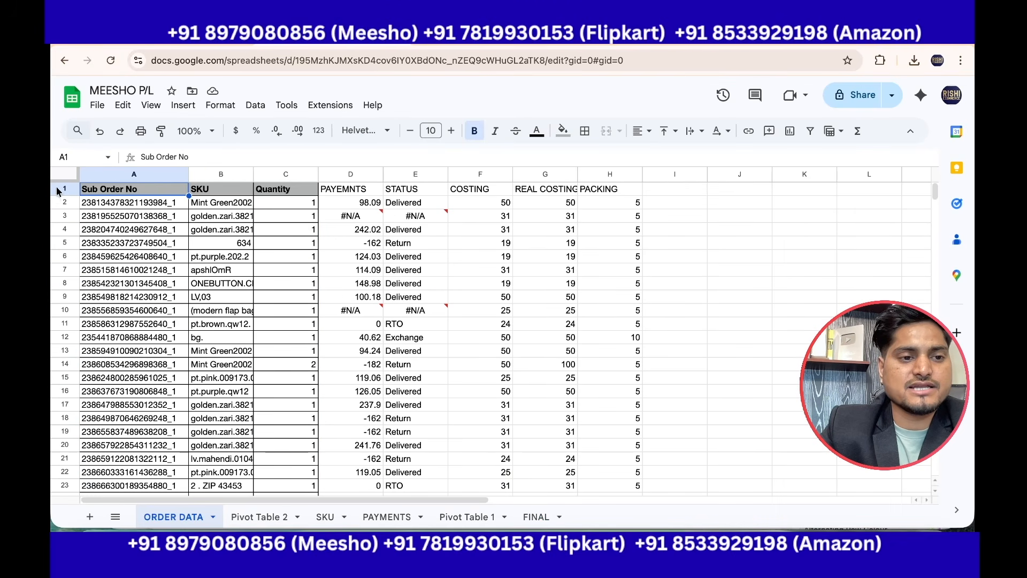
pyautogui.click(59, 194)
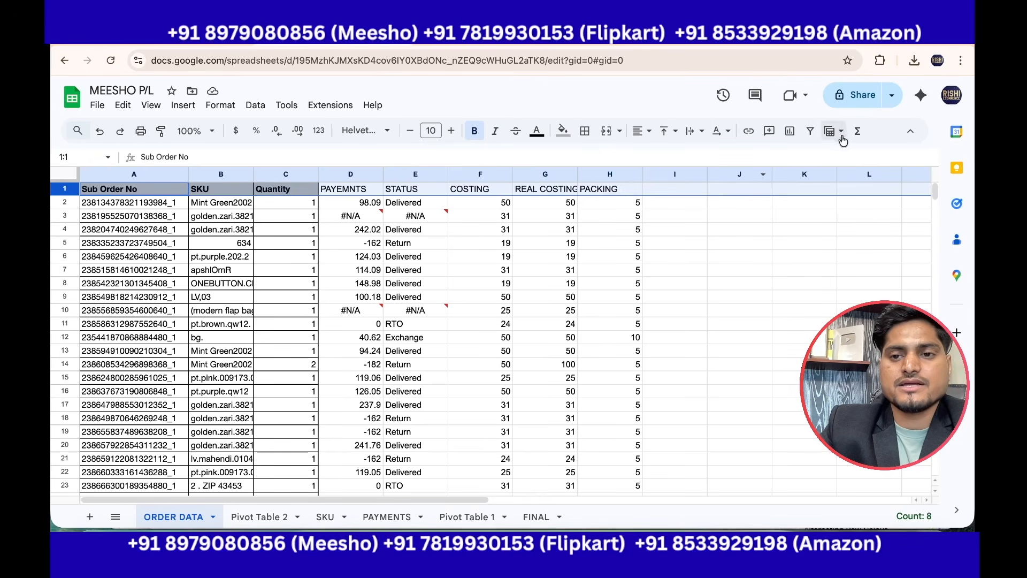
pyautogui.click(811, 132)
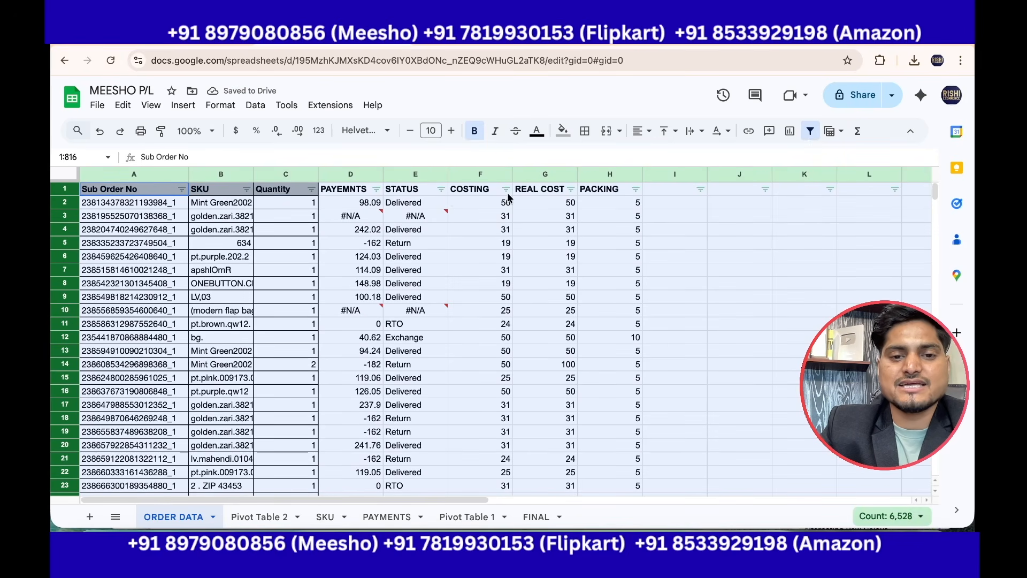
pyautogui.click(706, 216)
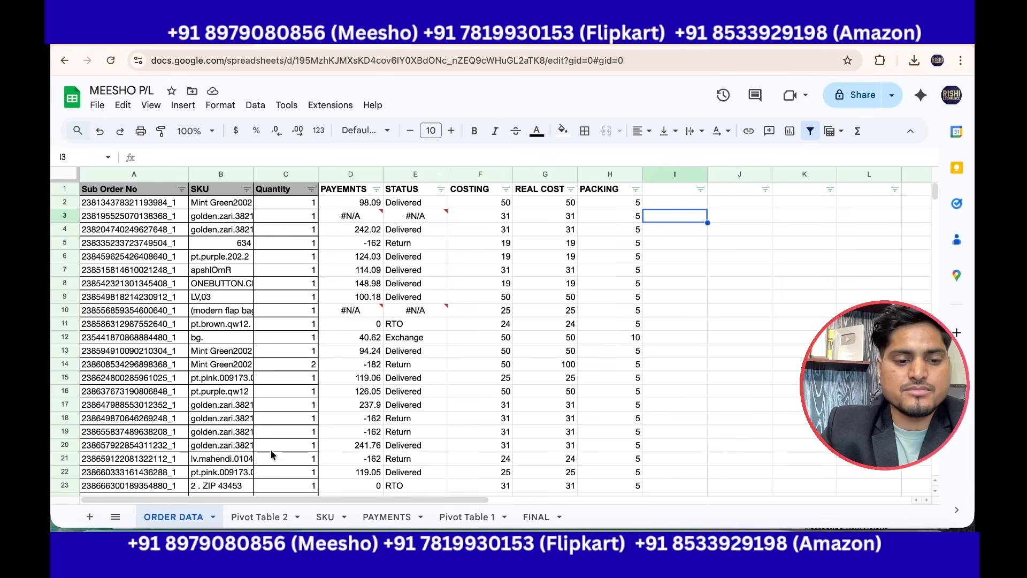
# Step: Create a pivot table on a new sheet from the entire ORDER DATA sheet, range 1:1000
pyautogui.hotkey('ctrl', 'a')
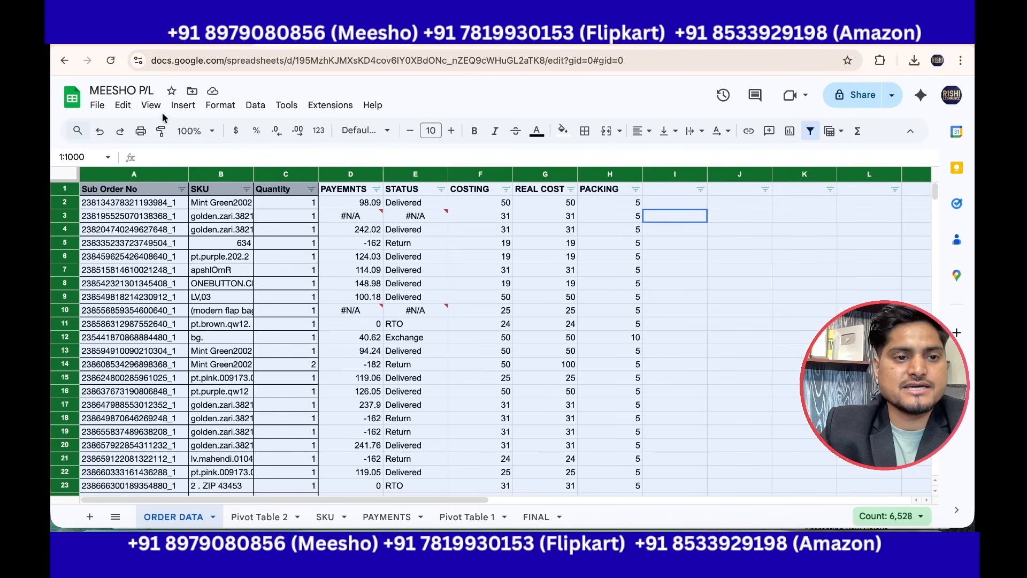
pyautogui.click(183, 105)
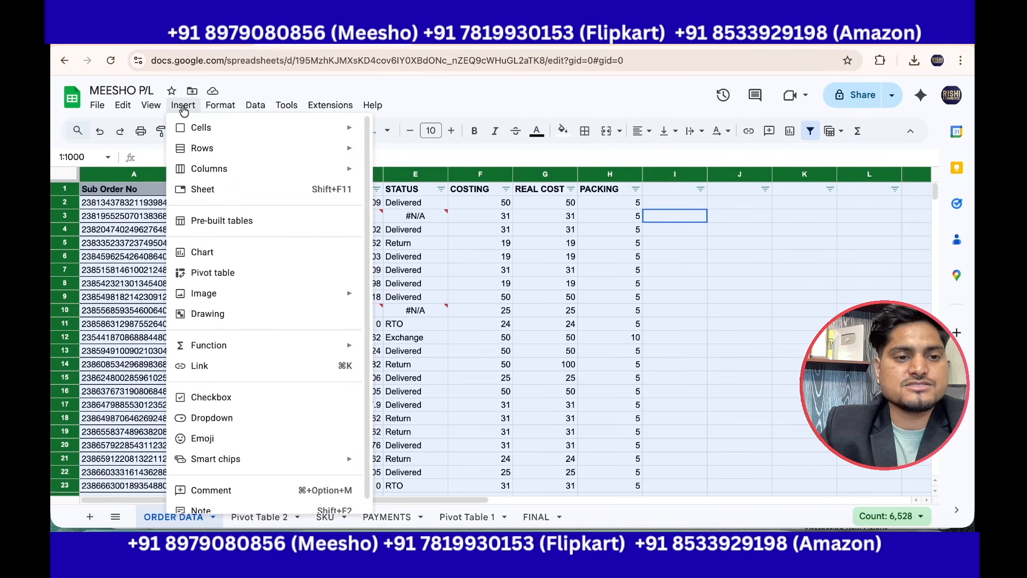
pyautogui.click(212, 274)
pyautogui.click(570, 384)
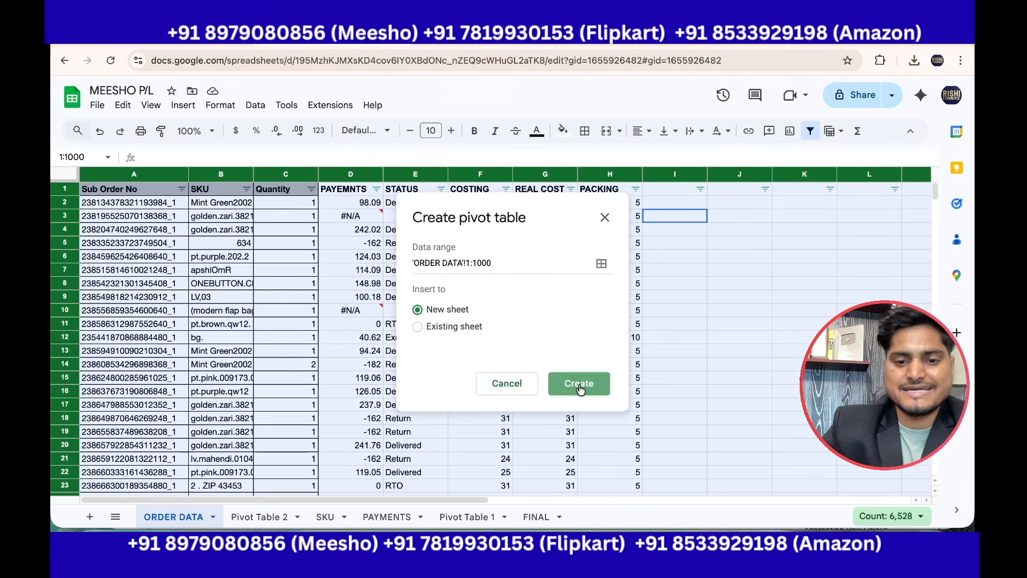
# Step: Add STATUS to both the rows and the values of the pivot table to count orders per status
pyautogui.click(766, 261)
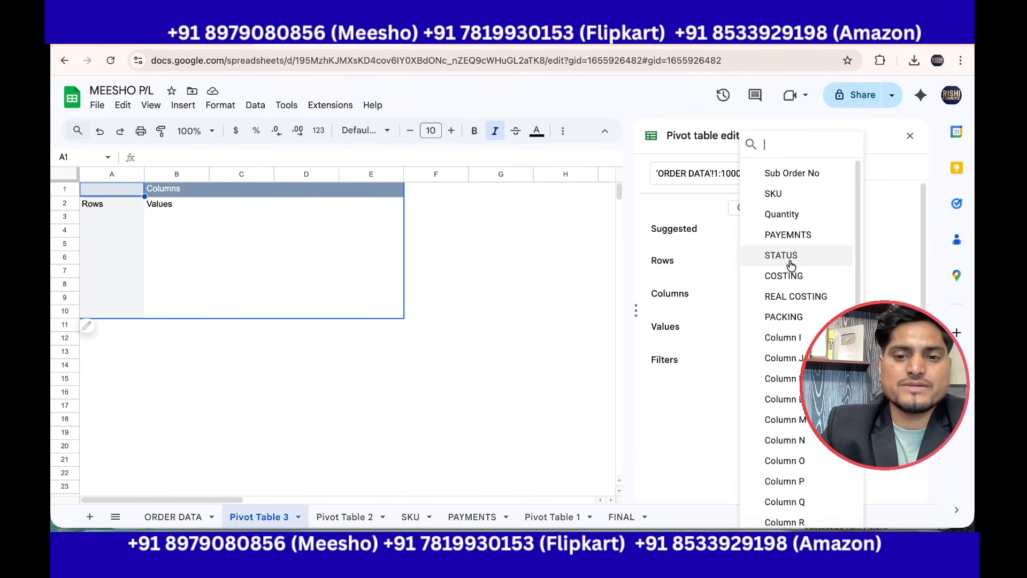
pyautogui.click(789, 256)
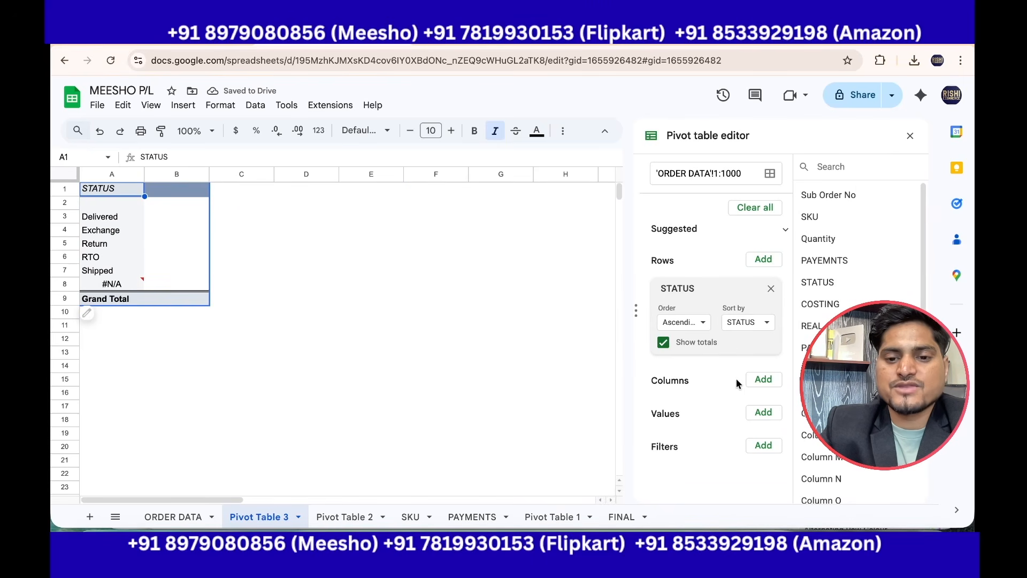
pyautogui.click(764, 413)
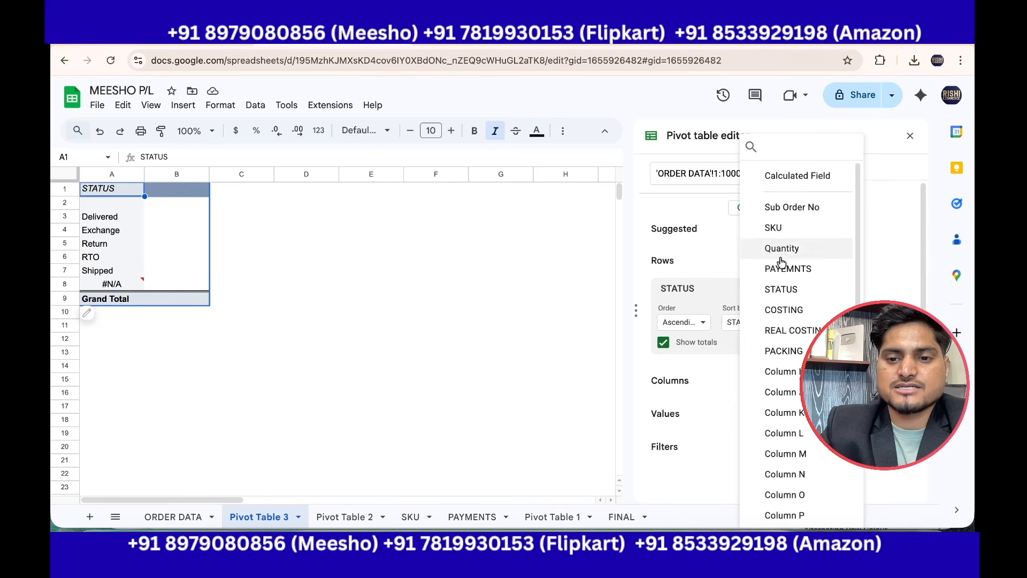
pyautogui.click(782, 289)
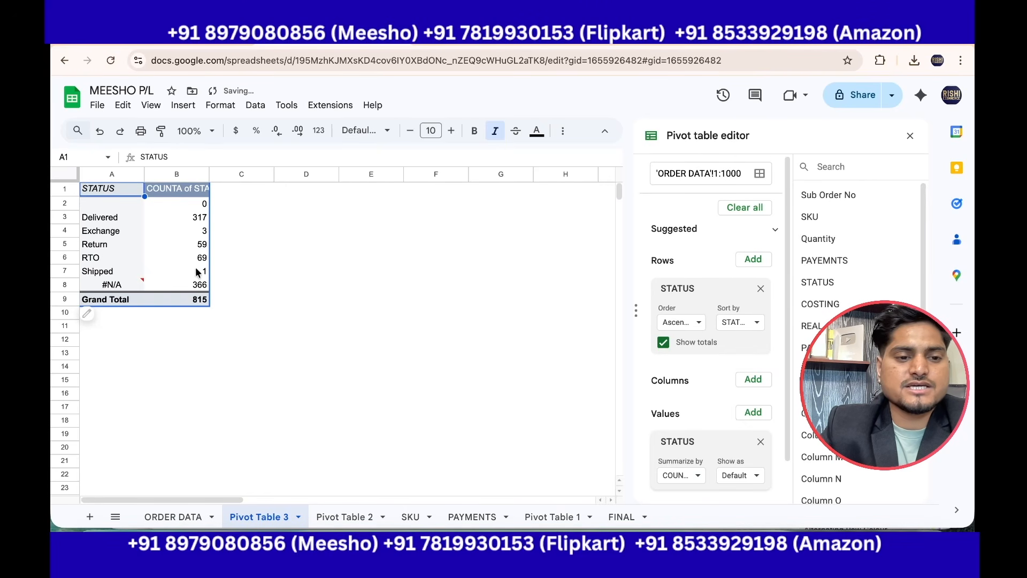
# Step: Copy the status counts and grand total A3:B9 from the pivot table into the FINAL sheet starting at E7
pyautogui.click(191, 299)
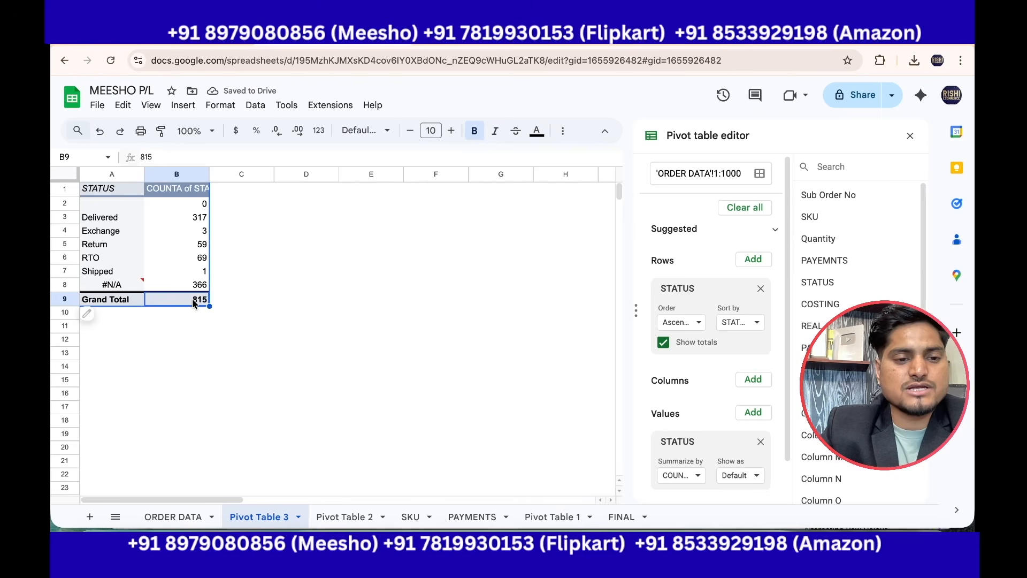
pyautogui.moveTo(112, 218); pyautogui.dragTo(179, 299)
pyautogui.hotkey('ctrl', 'c')
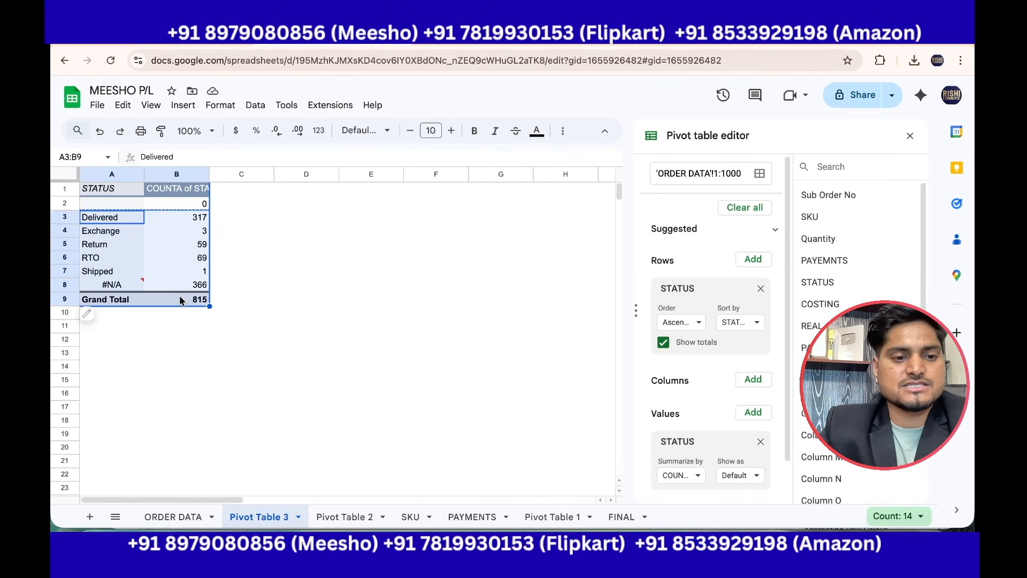
pyautogui.click(622, 517)
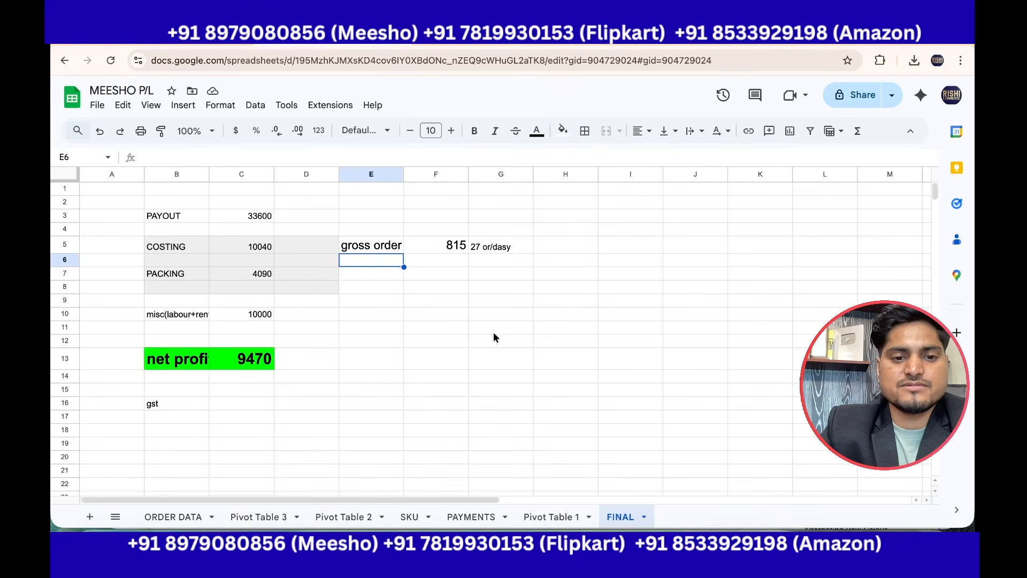
pyautogui.click(370, 274)
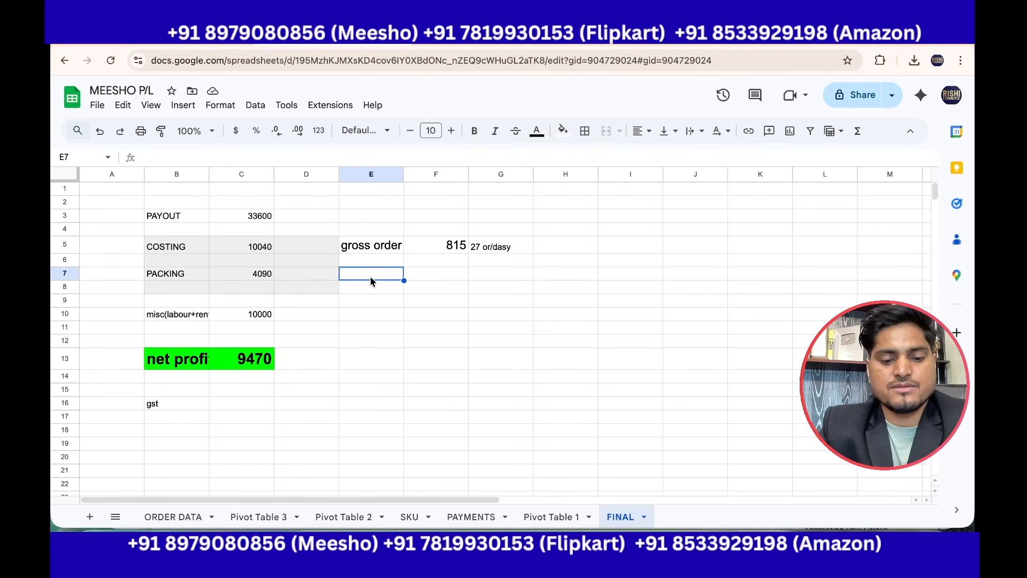
pyautogui.hotkey('ctrl', 'v')
pyautogui.click(527, 292)
# Step: Compare the pasted Grand Total in row 13 with the gross order count in row 5
pyautogui.moveTo(372, 362); pyautogui.dragTo(445, 358)
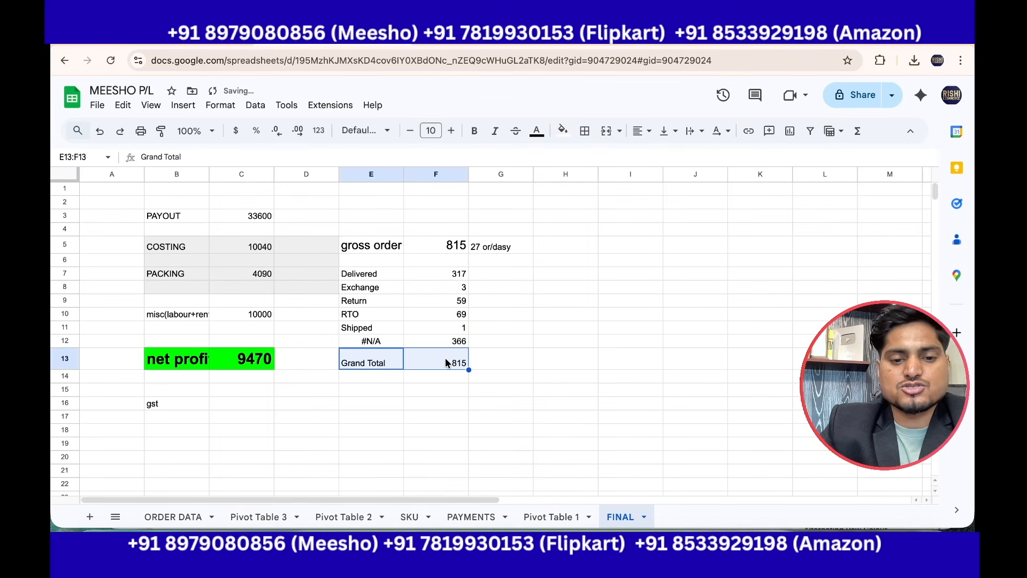
pyautogui.moveTo(451, 246); pyautogui.dragTo(509, 247)
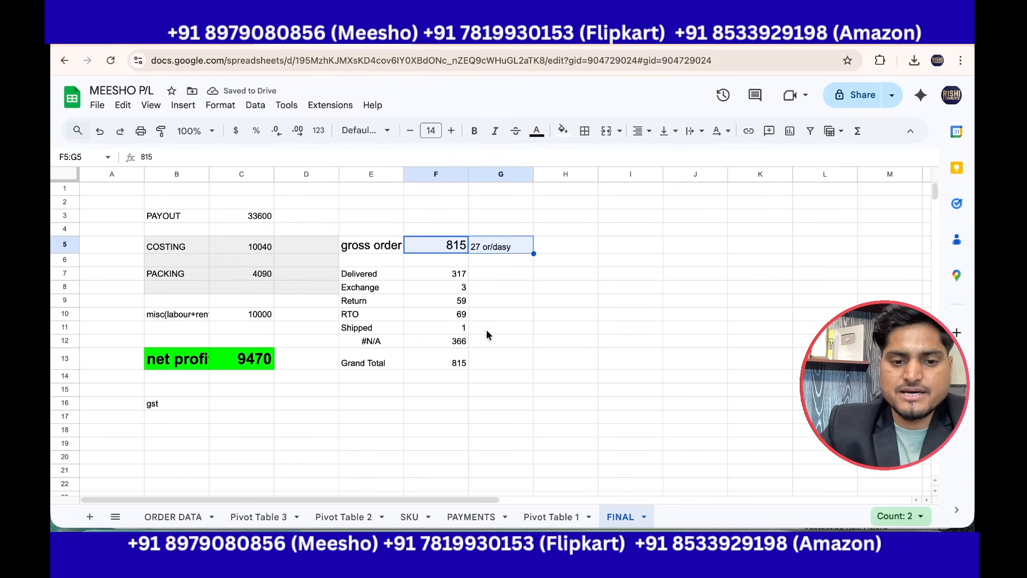
pyautogui.click(485, 245)
pyautogui.moveTo(374, 366); pyautogui.dragTo(460, 366)
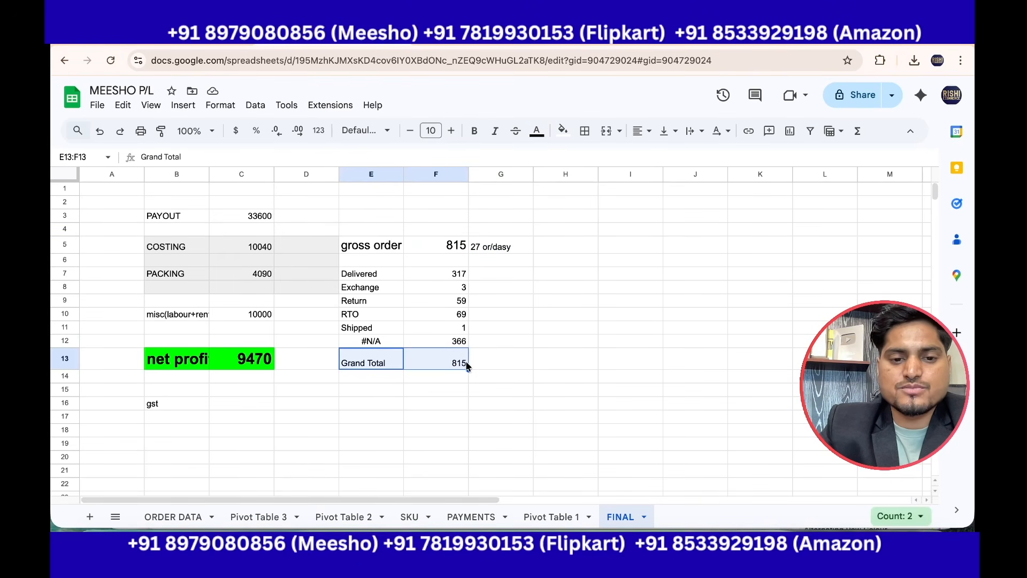
# Step: Enter 44% in G12 and the label "cancel" in H12 beside the #N/A status count
pyautogui.moveTo(378, 345); pyautogui.dragTo(413, 344)
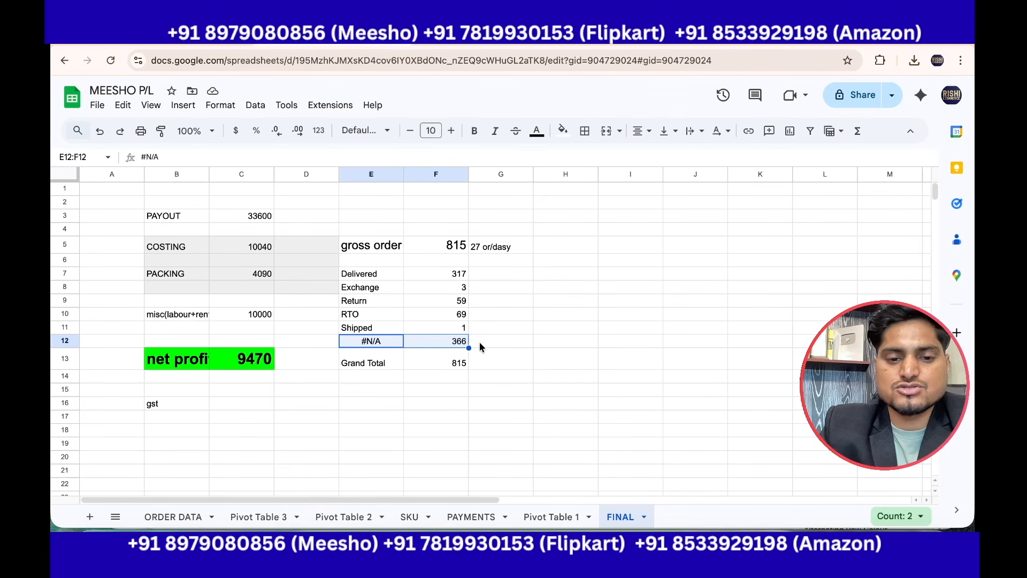
pyautogui.click(487, 345)
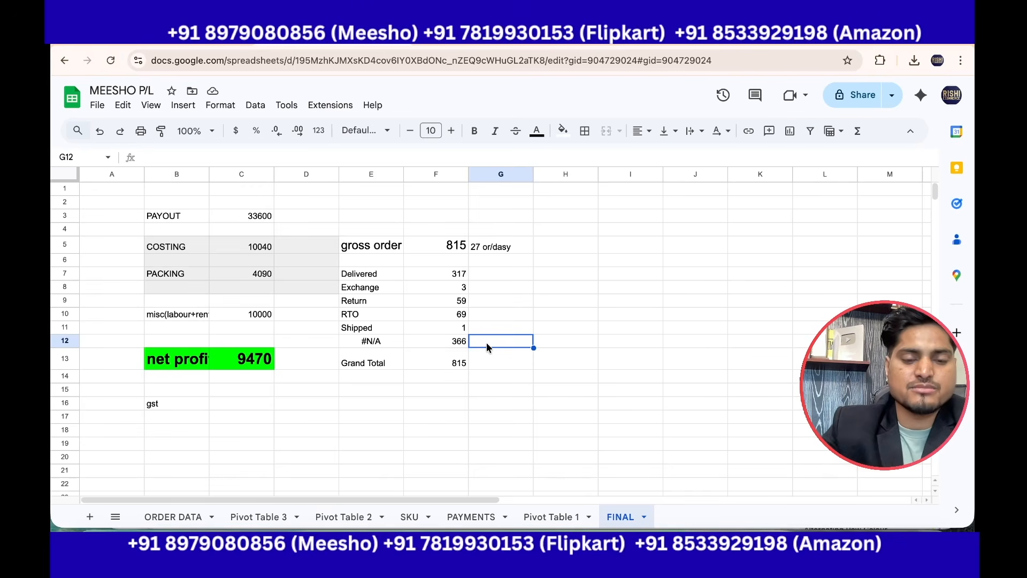
pyautogui.moveTo(355, 341); pyautogui.dragTo(431, 344)
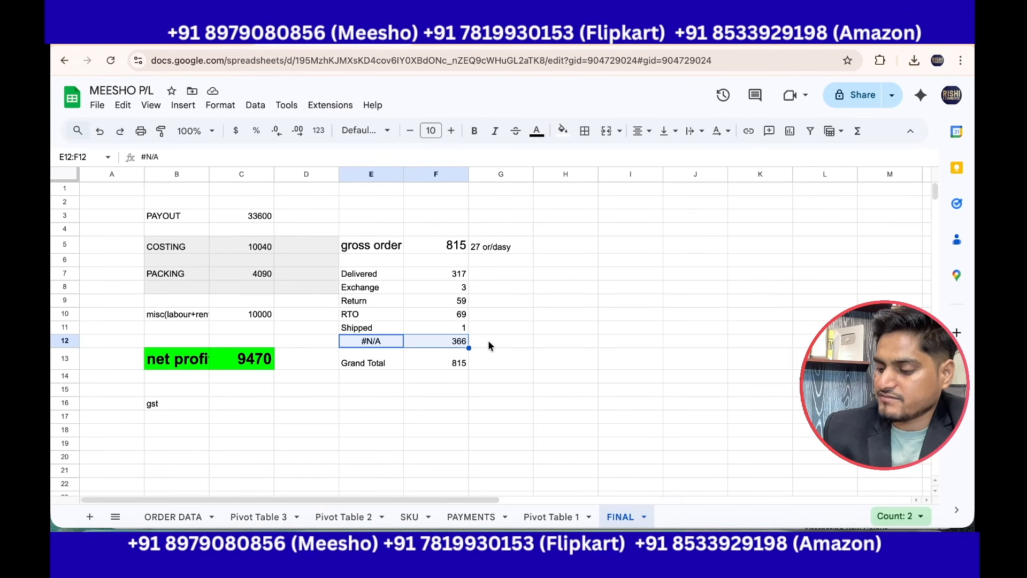
pyautogui.click(492, 341)
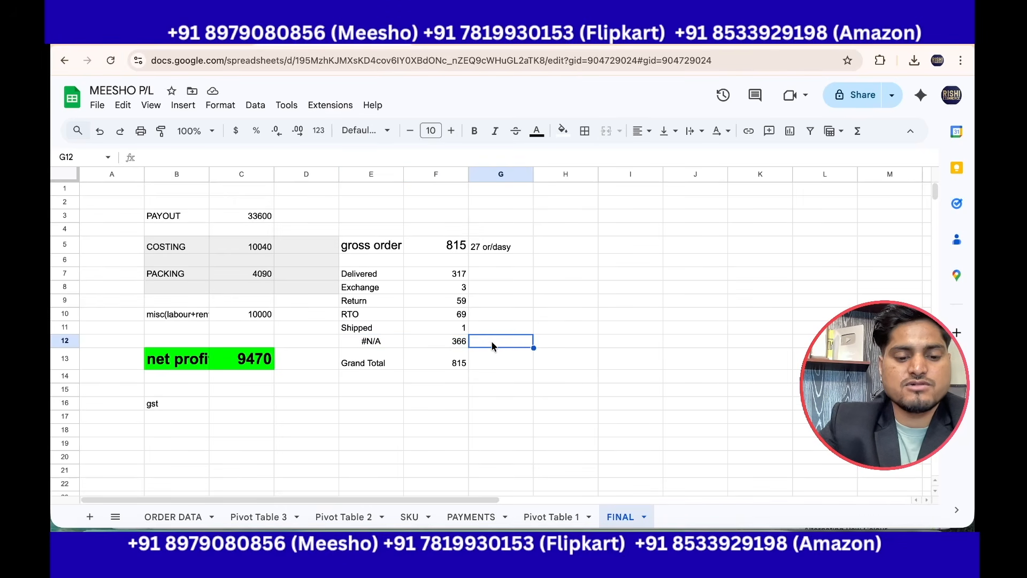
pyautogui.write('44')
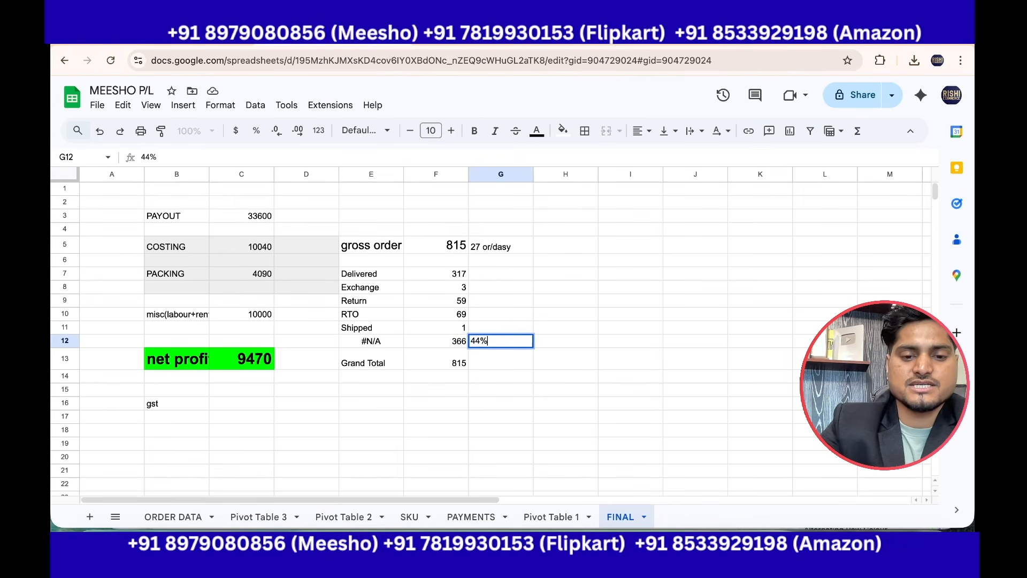
pyautogui.click(560, 343)
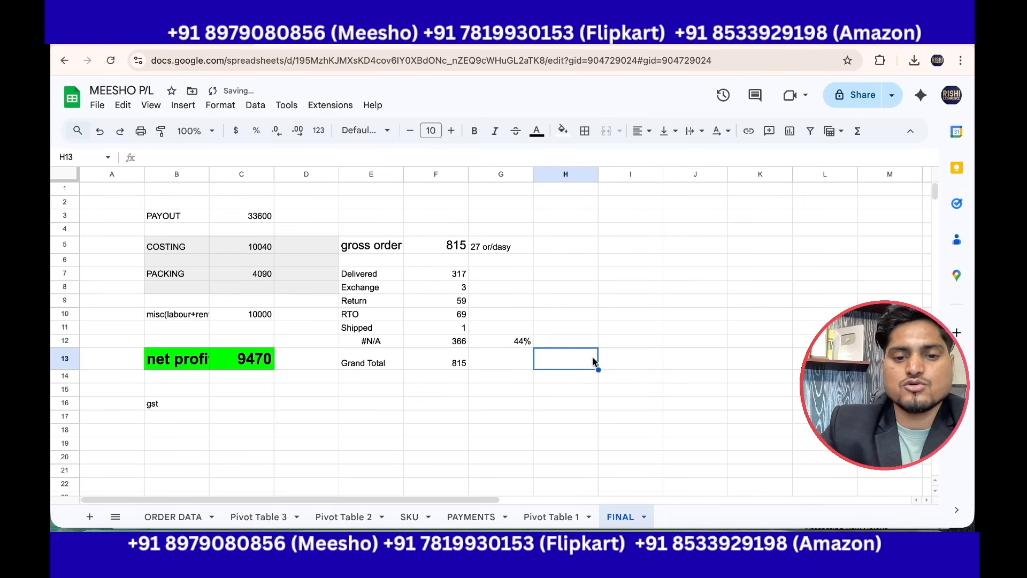
pyautogui.write('cancel')
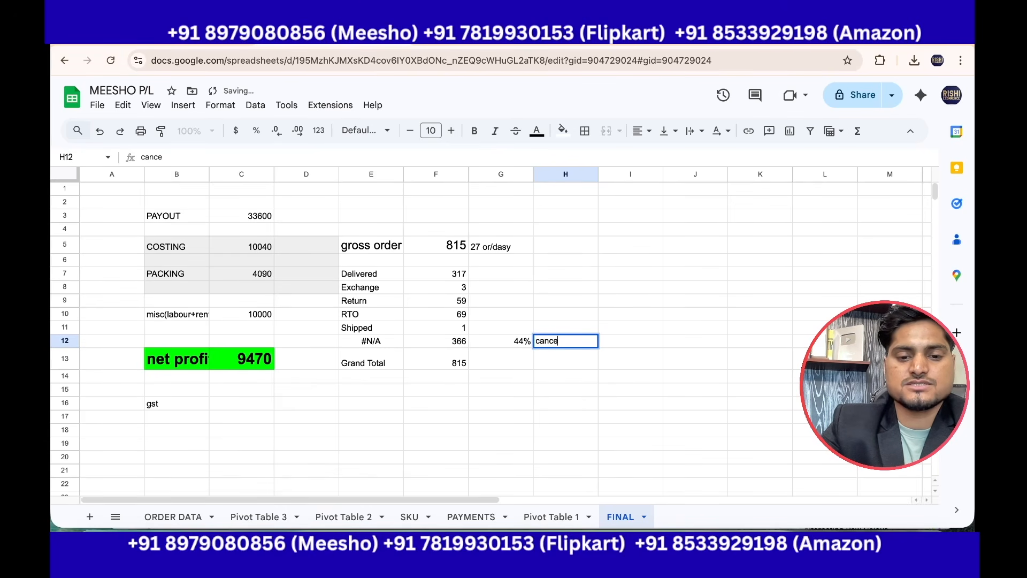
pyautogui.click(687, 341)
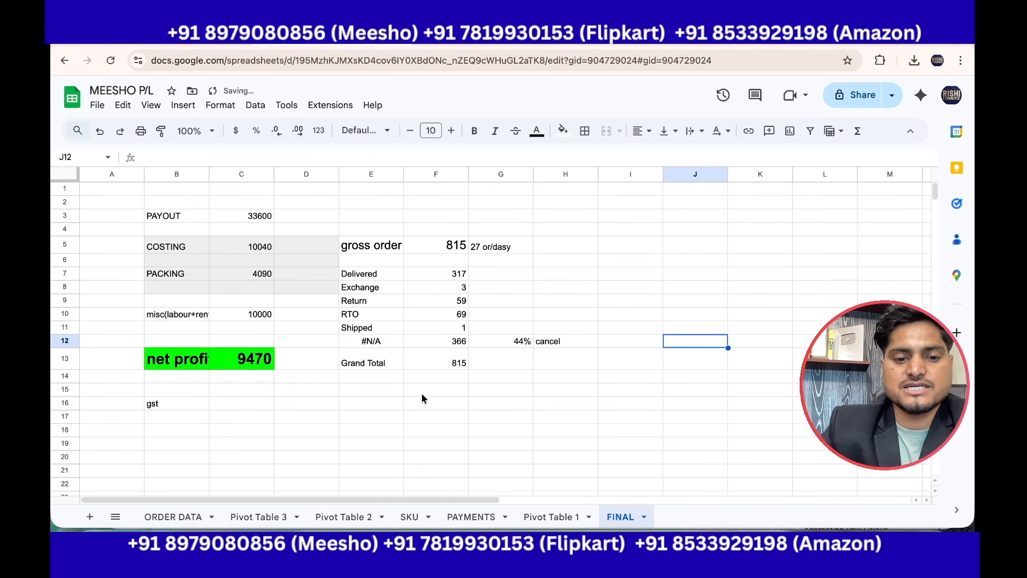
# Step: Add the label "net order" in E15 and its value 449 in F15
pyautogui.click(373, 392)
pyautogui.write('net ')
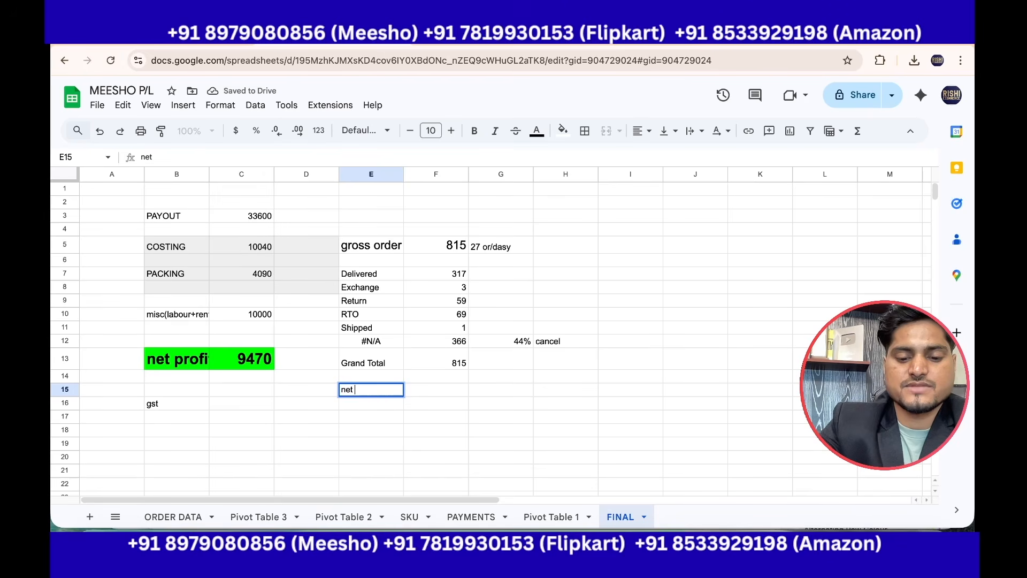
pyautogui.write('order')
pyautogui.press('Tab')
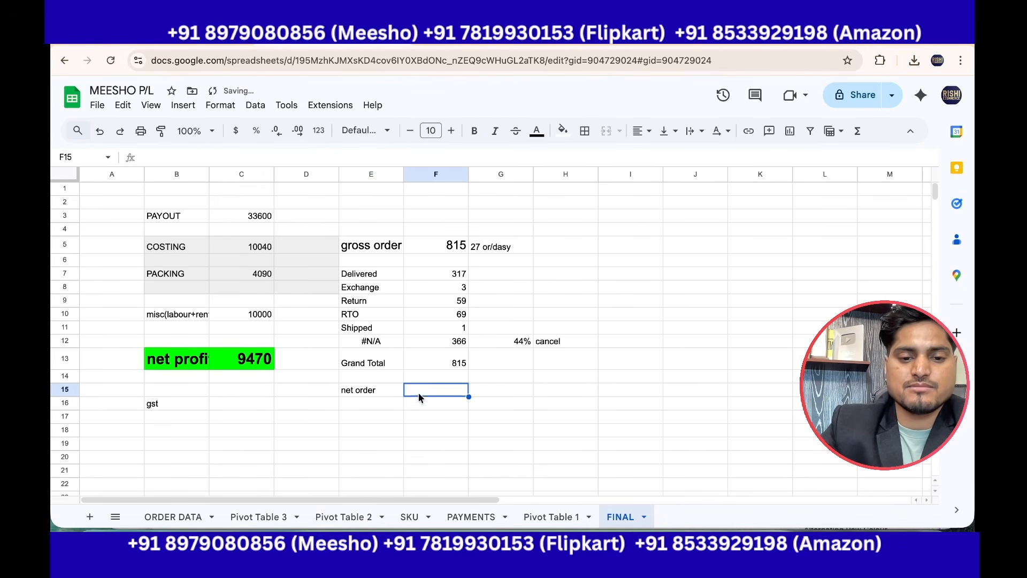
pyautogui.moveTo(380, 346); pyautogui.dragTo(517, 349)
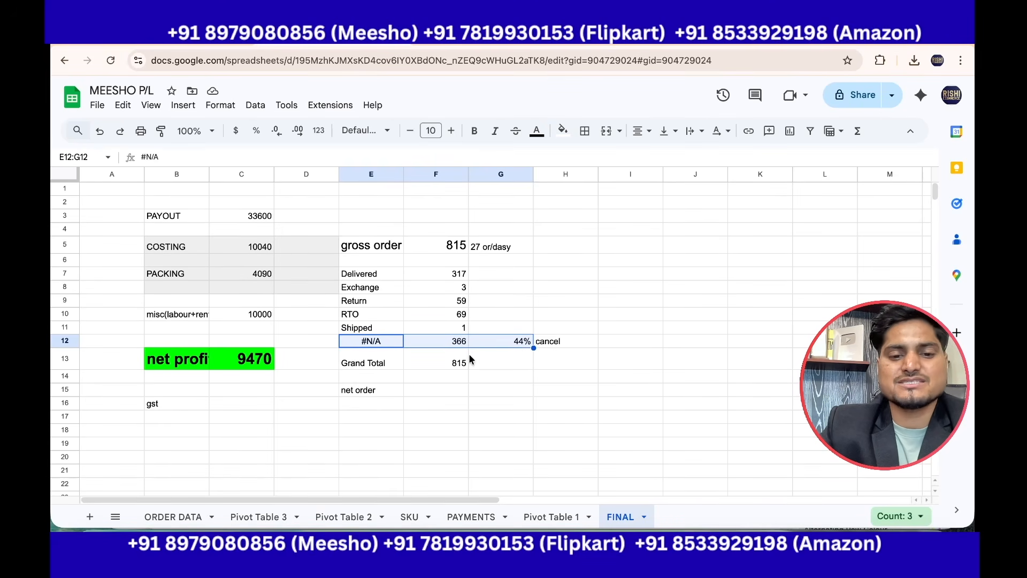
pyautogui.click(372, 390)
pyautogui.click(451, 389)
pyautogui.moveTo(380, 391); pyautogui.dragTo(441, 392)
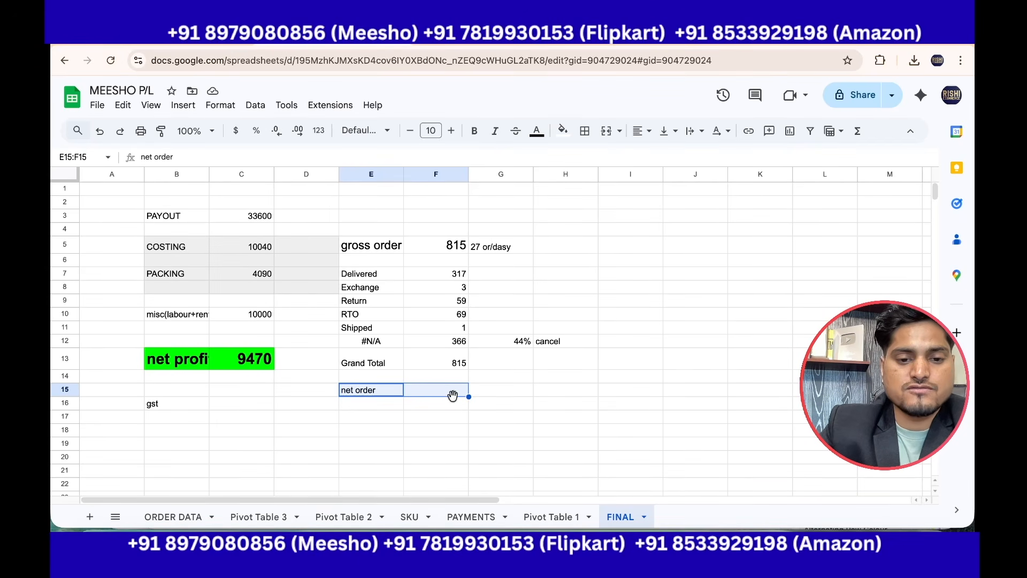
pyautogui.click(449, 395)
pyautogui.write('449')
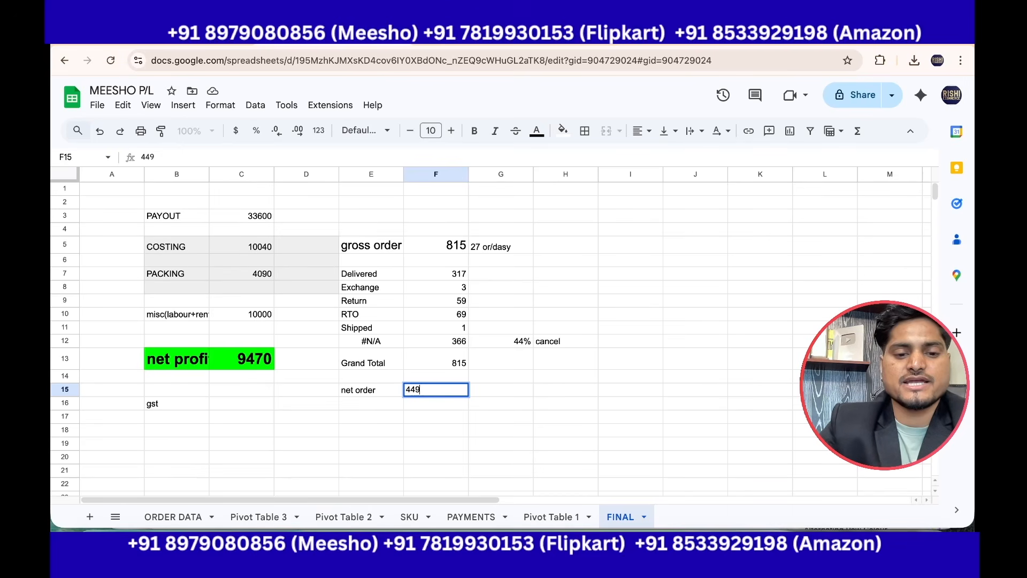
pyautogui.click(545, 417)
# Step: Fill the net order cells E15:F15 with bright green
pyautogui.moveTo(374, 395); pyautogui.dragTo(457, 393)
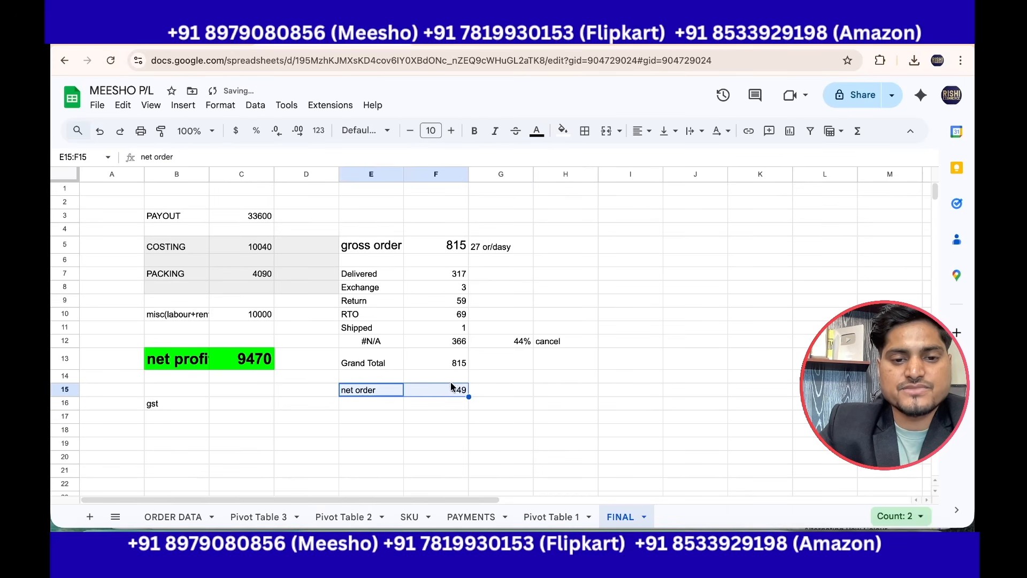
pyautogui.click(563, 130)
pyautogui.click(623, 191)
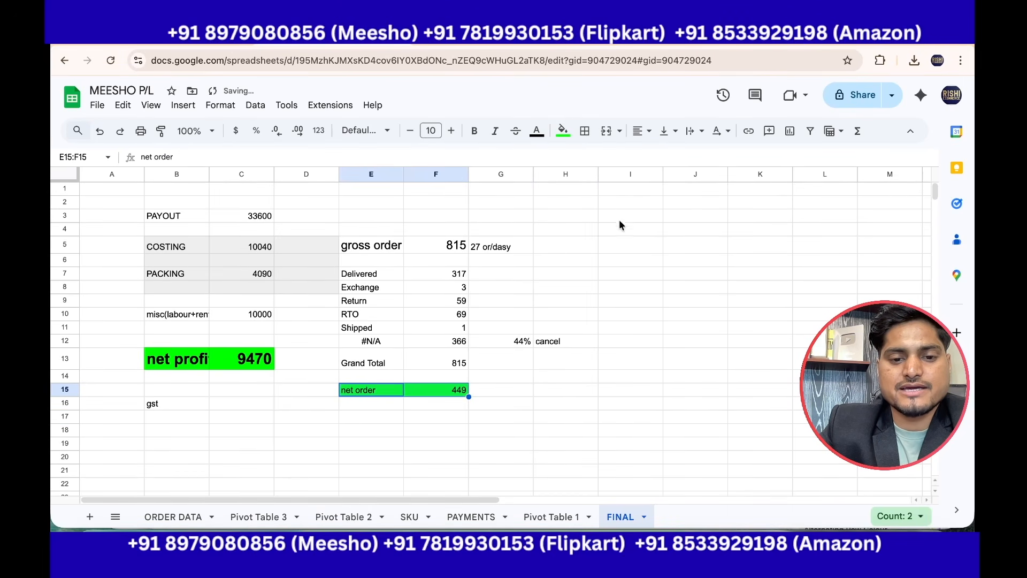
pyautogui.click(594, 377)
# Step: Highlight the cancelled-order cells E12:H12 with a yellow fill
pyautogui.moveTo(374, 341); pyautogui.dragTo(589, 341)
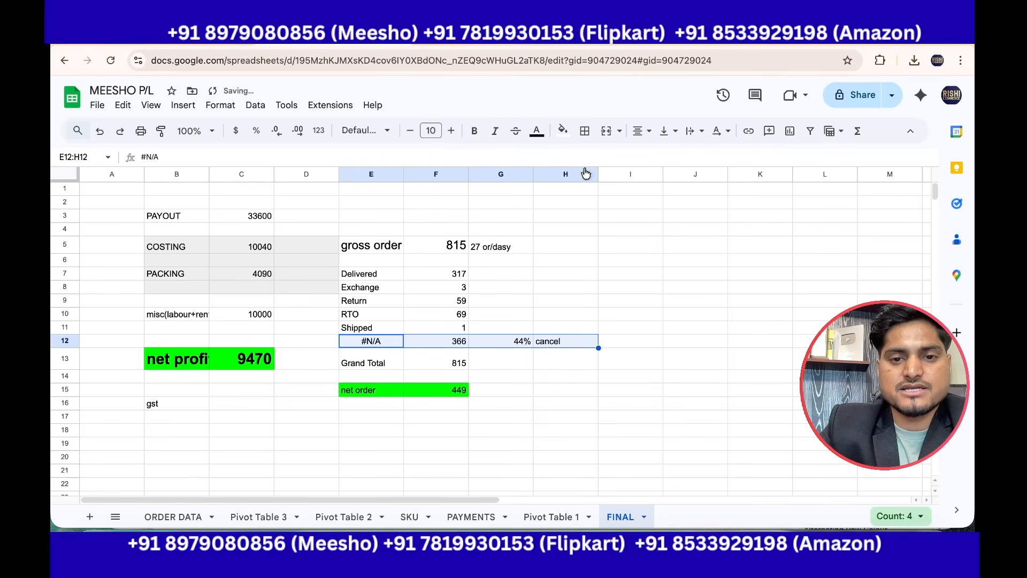
pyautogui.click(563, 130)
pyautogui.click(610, 191)
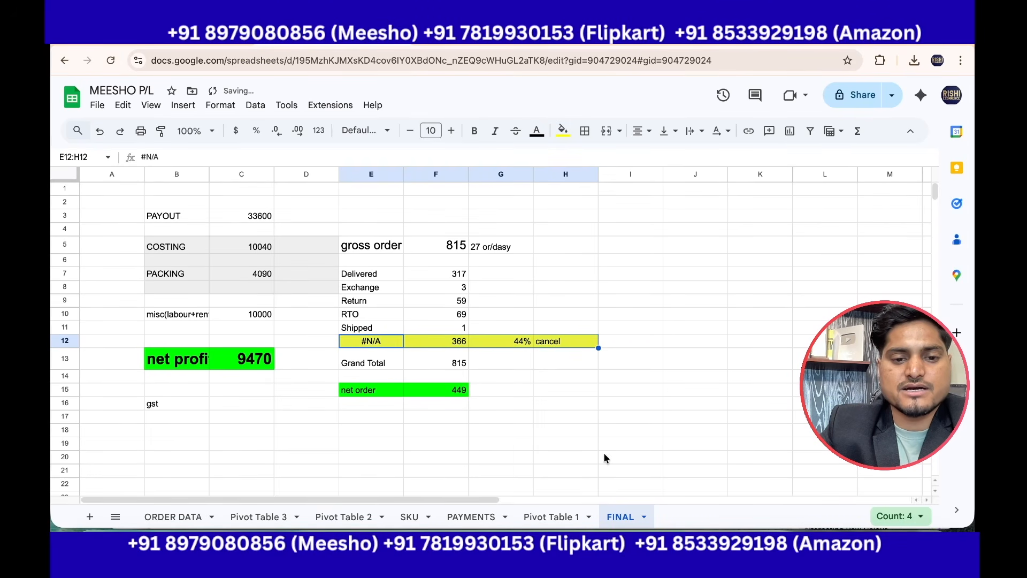
pyautogui.click(603, 453)
# Step: Enter the RTO rate 15% in G10 beside the RTO count
pyautogui.moveTo(377, 389); pyautogui.dragTo(438, 389)
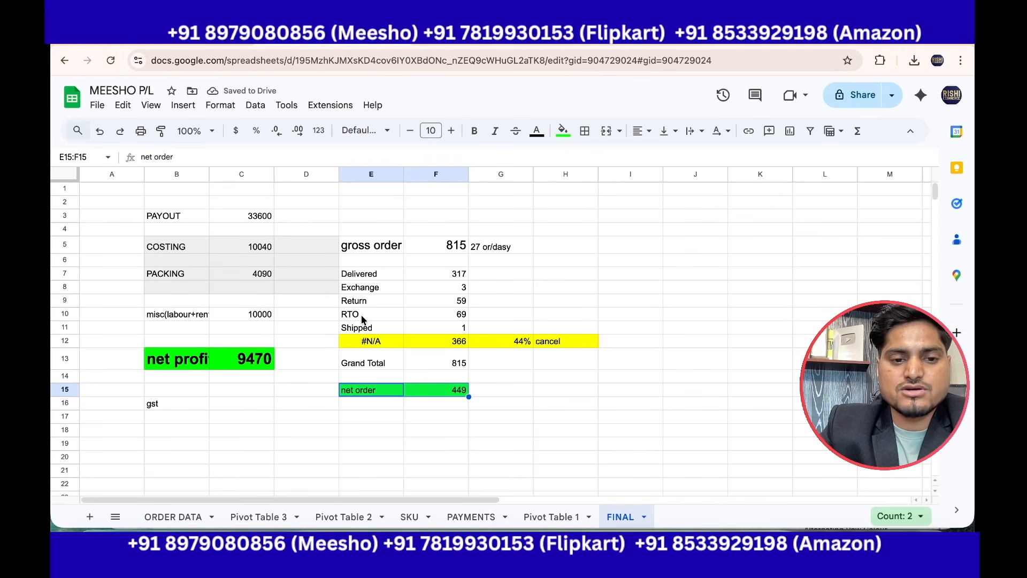
pyautogui.moveTo(362, 315); pyautogui.dragTo(433, 314)
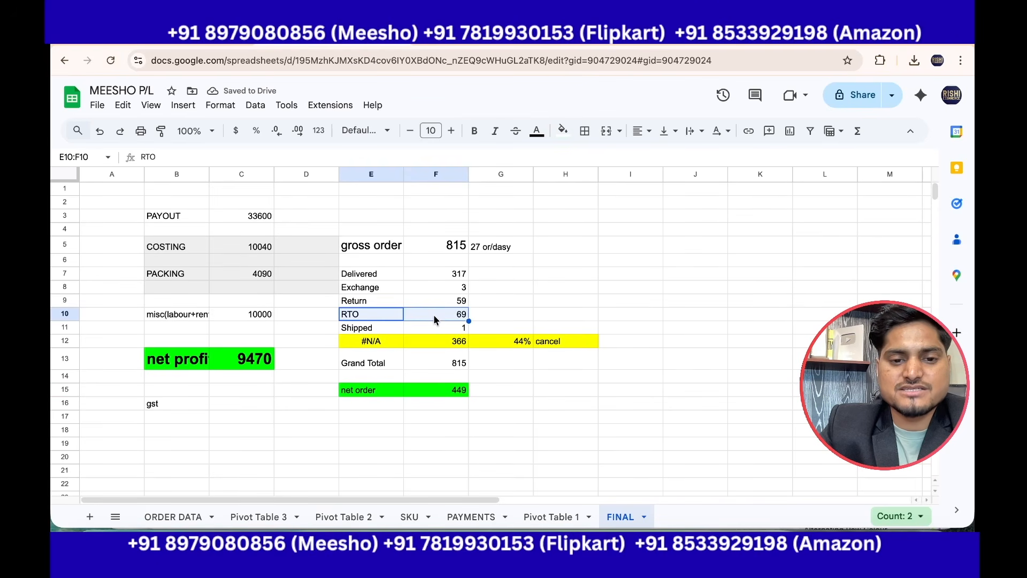
pyautogui.click(487, 315)
pyautogui.write('5%')
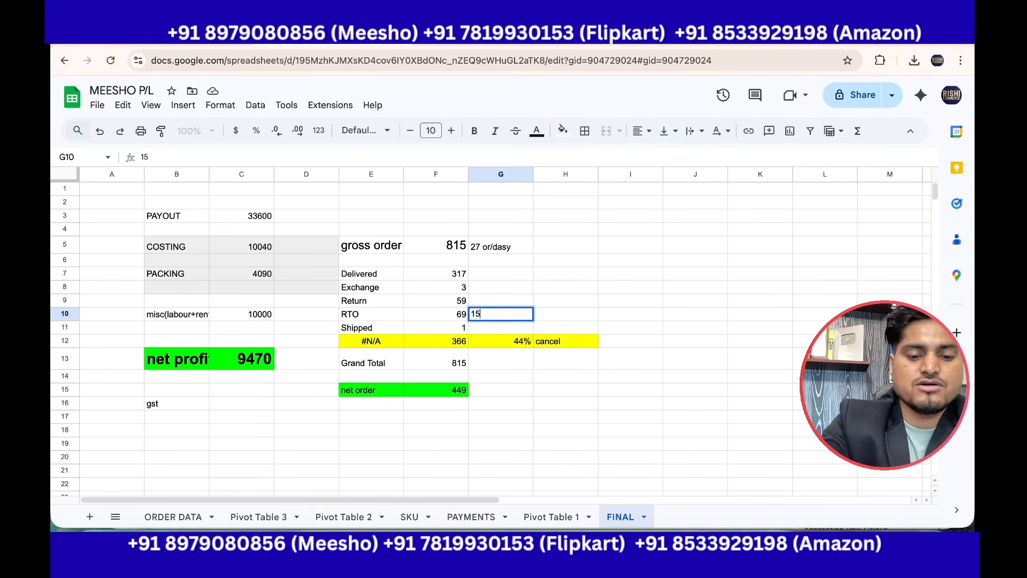
pyautogui.click(577, 313)
# Step: Fill the RTO cells E10:G10 with light blue and raise their font size to 14
pyautogui.moveTo(372, 317); pyautogui.dragTo(514, 315)
pyautogui.click(564, 134)
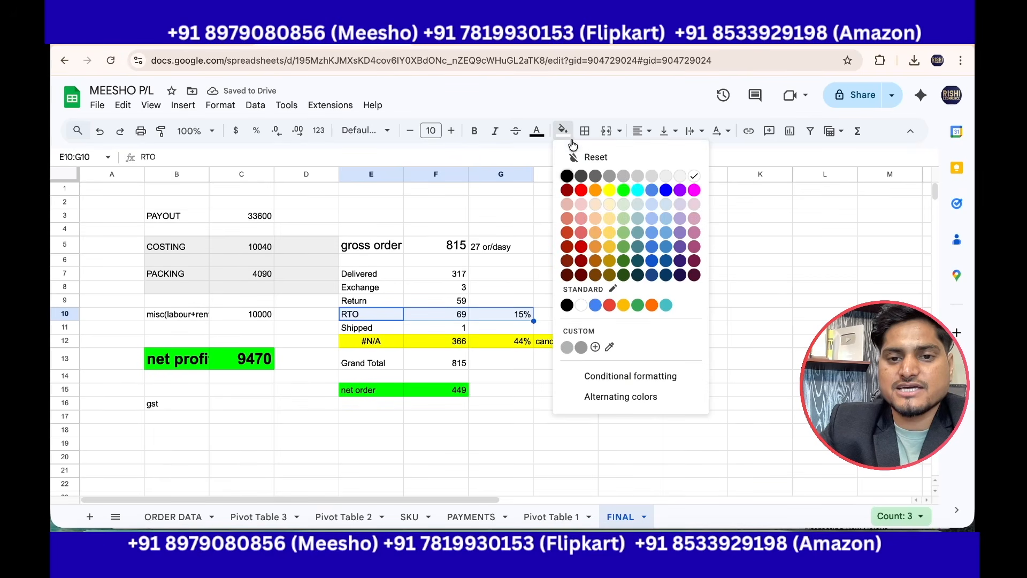
pyautogui.click(651, 207)
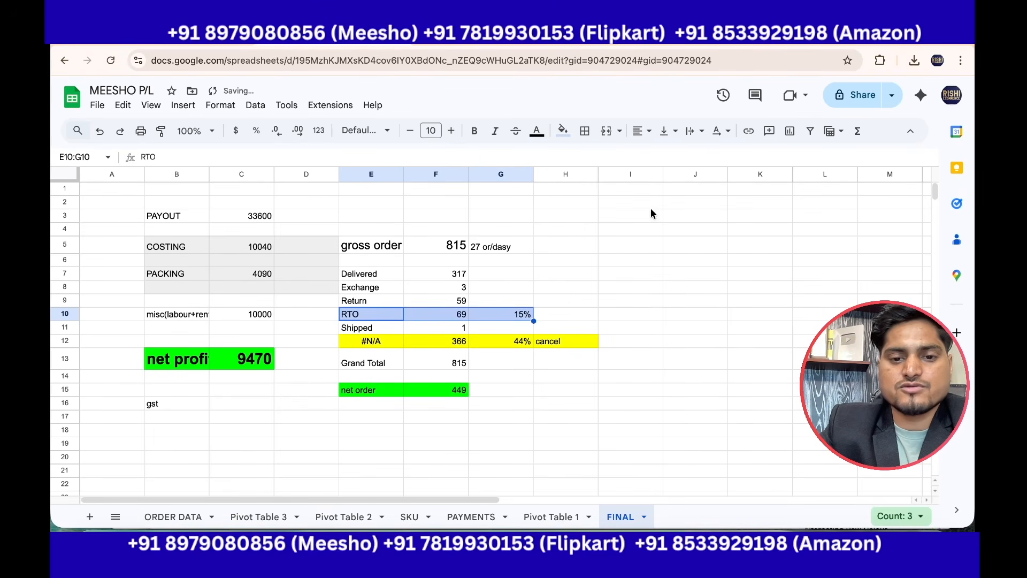
pyautogui.click(452, 137)
pyautogui.click(452, 137)
pyautogui.click(452, 137)
pyautogui.click(642, 395)
# Step: Enter 380 in H10 as the net orders remaining after RTO
pyautogui.moveTo(369, 322); pyautogui.dragTo(449, 324)
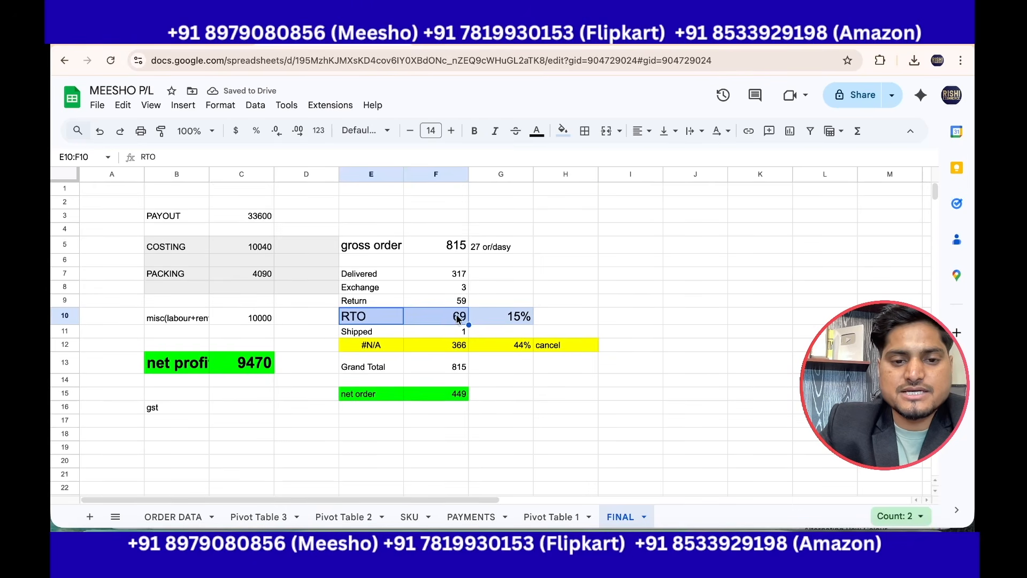
pyautogui.click(456, 397)
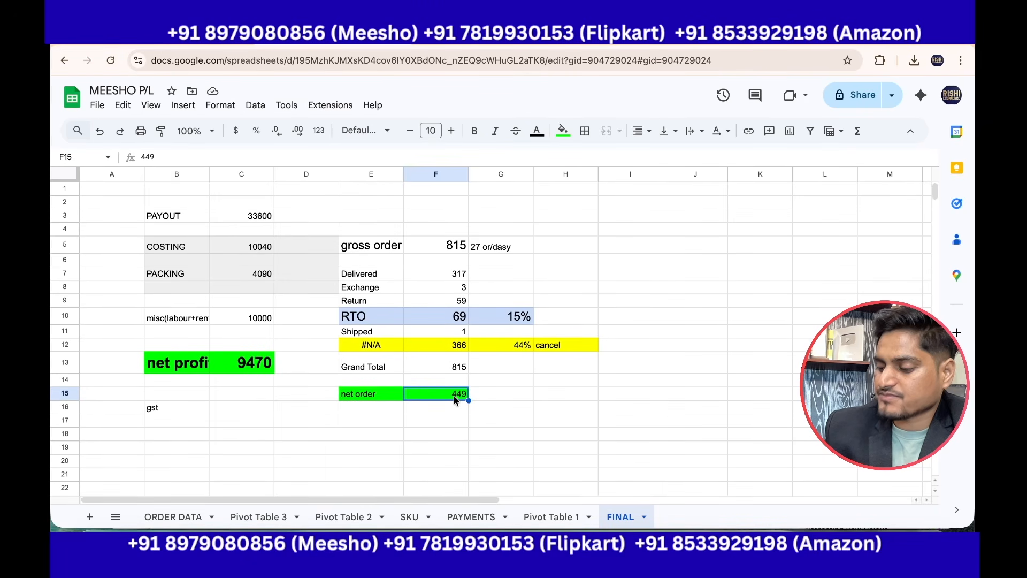
pyautogui.click(580, 315)
pyautogui.write('380')
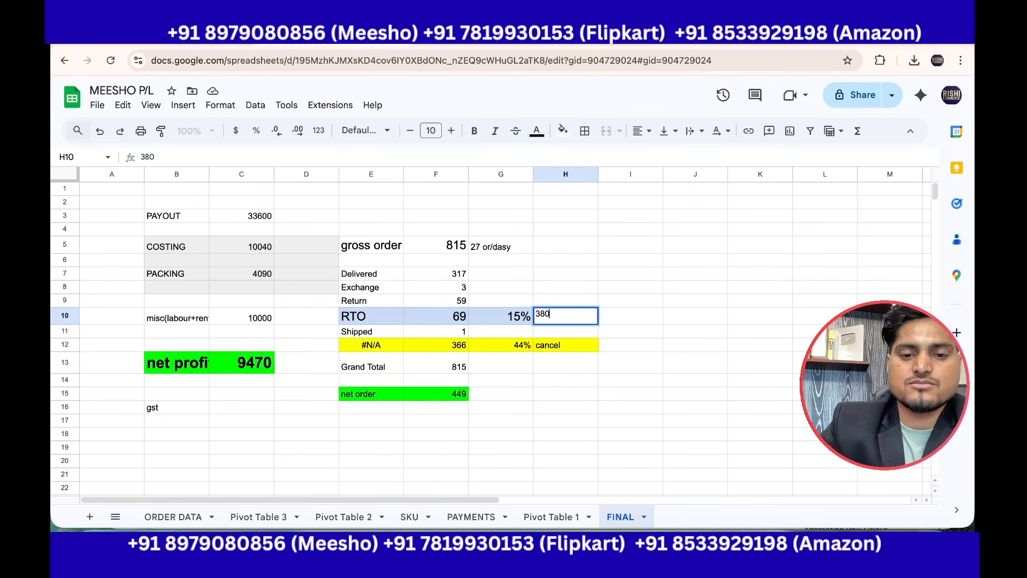
pyautogui.click(665, 323)
pyautogui.click(573, 317)
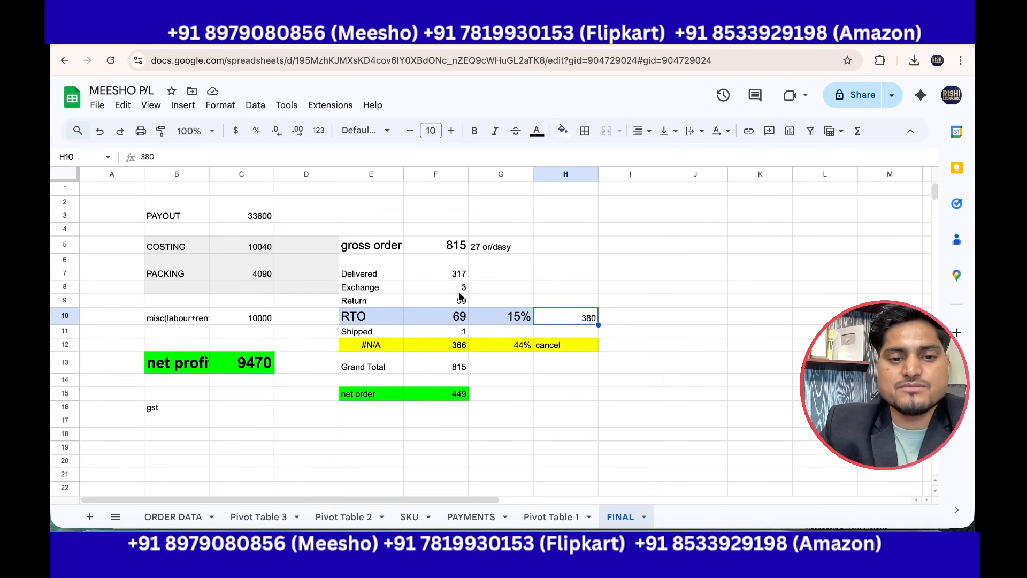
# Step: Fill the Return cells E9:F9 with red and raise their font size to 16
pyautogui.moveTo(361, 302); pyautogui.dragTo(422, 302)
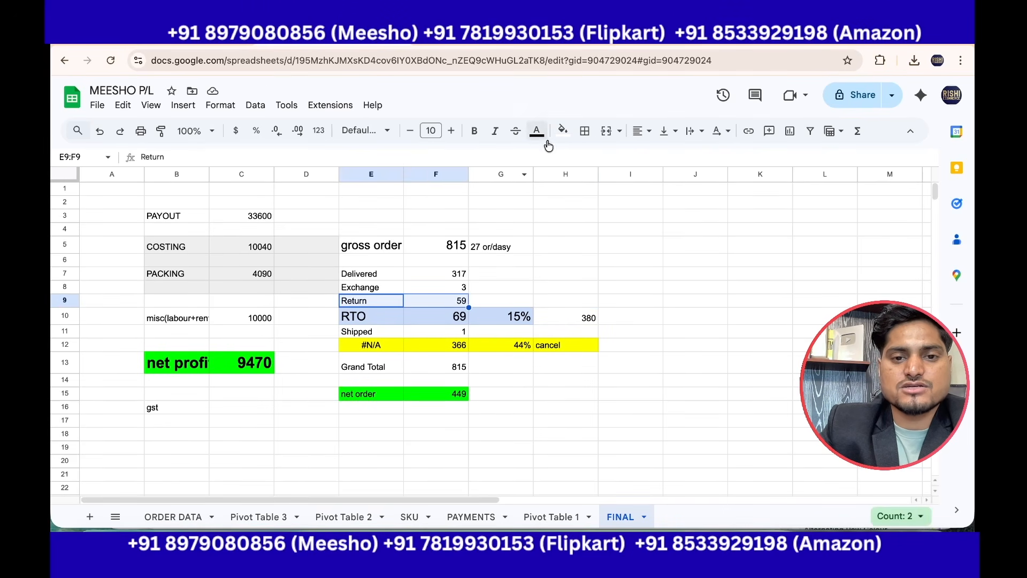
pyautogui.click(563, 130)
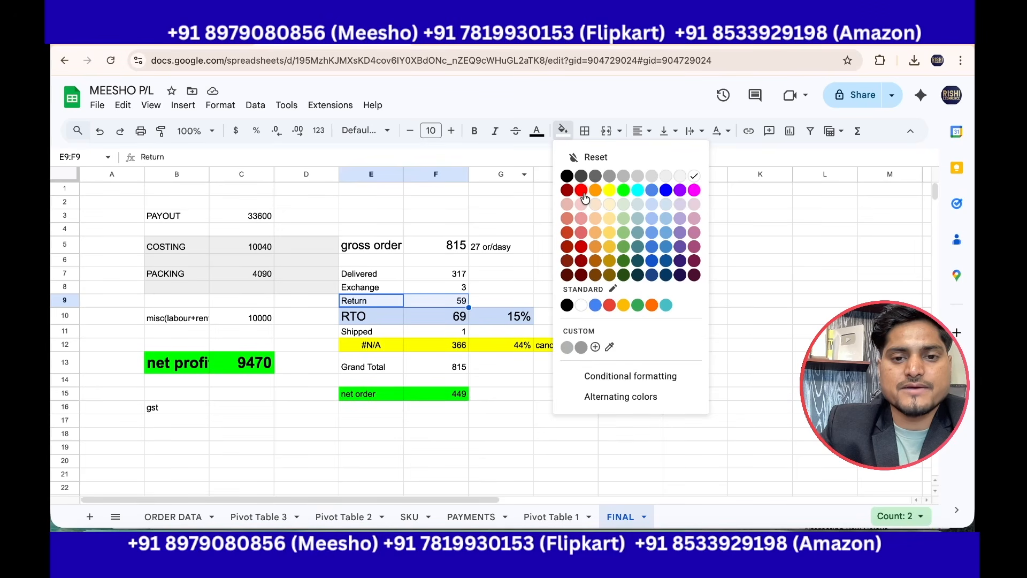
pyautogui.click(581, 190)
pyautogui.click(450, 132)
pyautogui.click(450, 131)
pyautogui.click(450, 131)
pyautogui.click(450, 131)
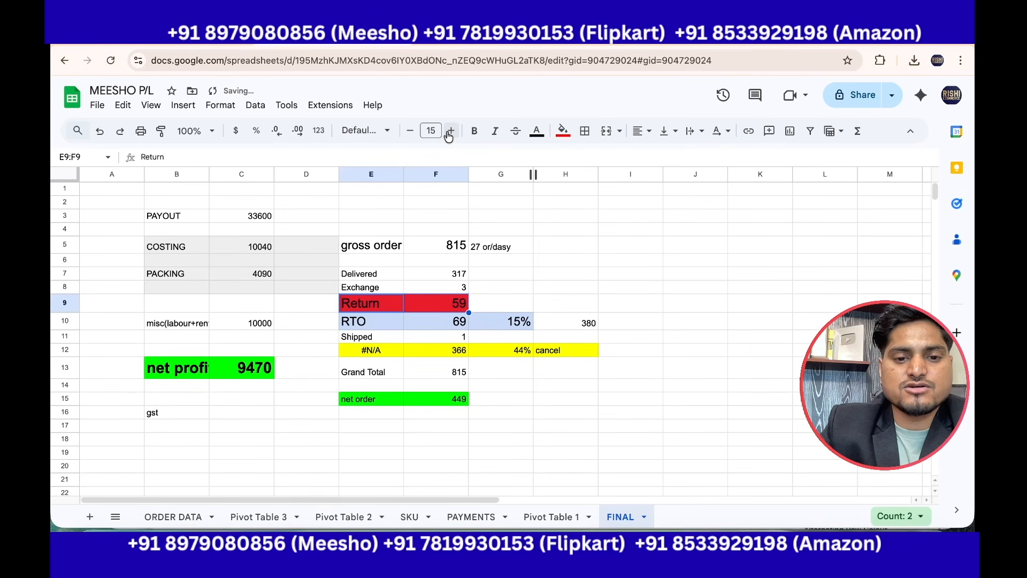
pyautogui.click(450, 131)
pyautogui.click(450, 131)
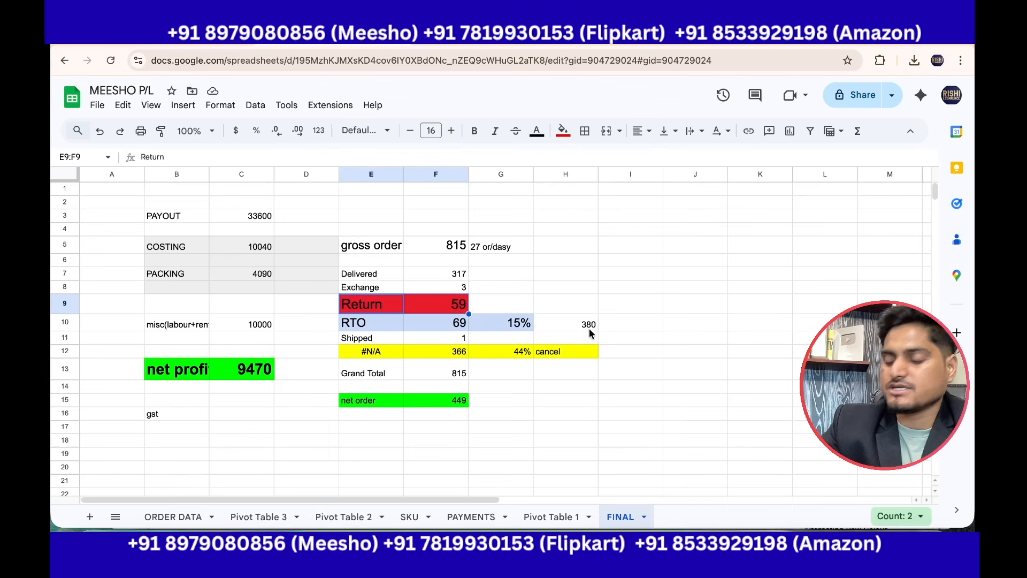
# Step: Enter the return rate 15% in G9 beside the Return count
pyautogui.click(493, 302)
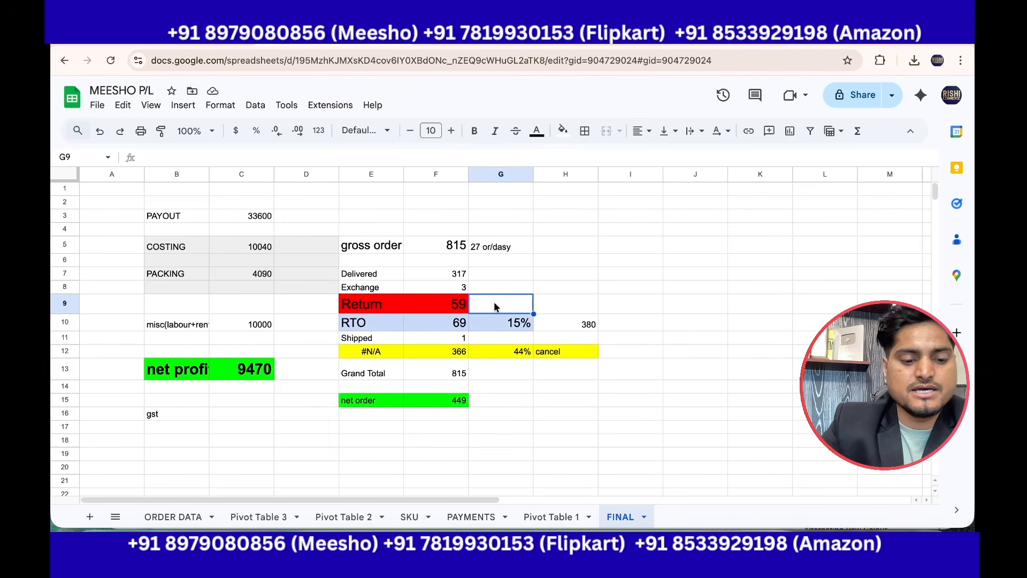
pyautogui.write('15%')
pyautogui.click(606, 294)
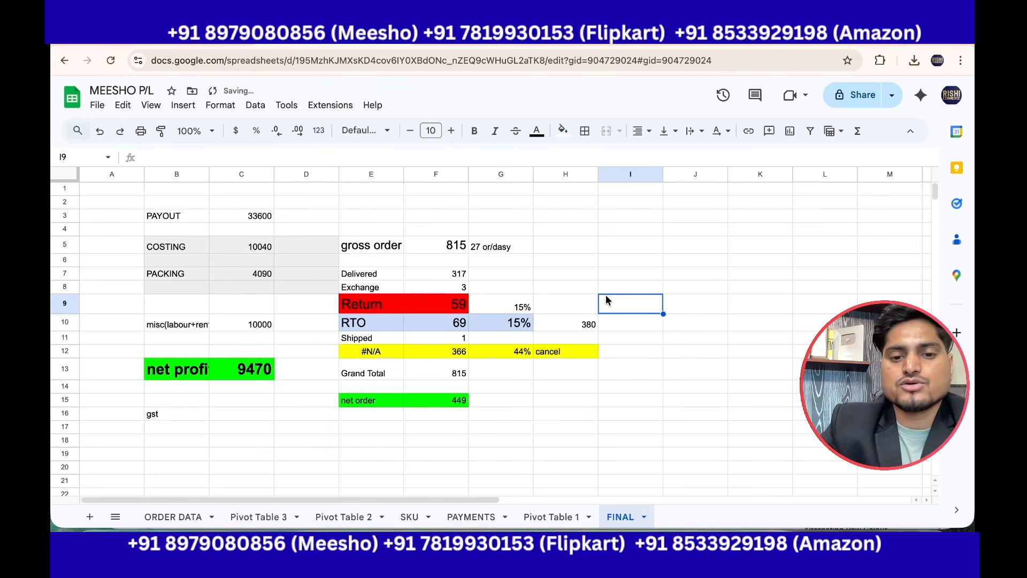
# Step: Make the return rate in G9 bold and raise its font size to 15
pyautogui.click(518, 308)
pyautogui.click(474, 133)
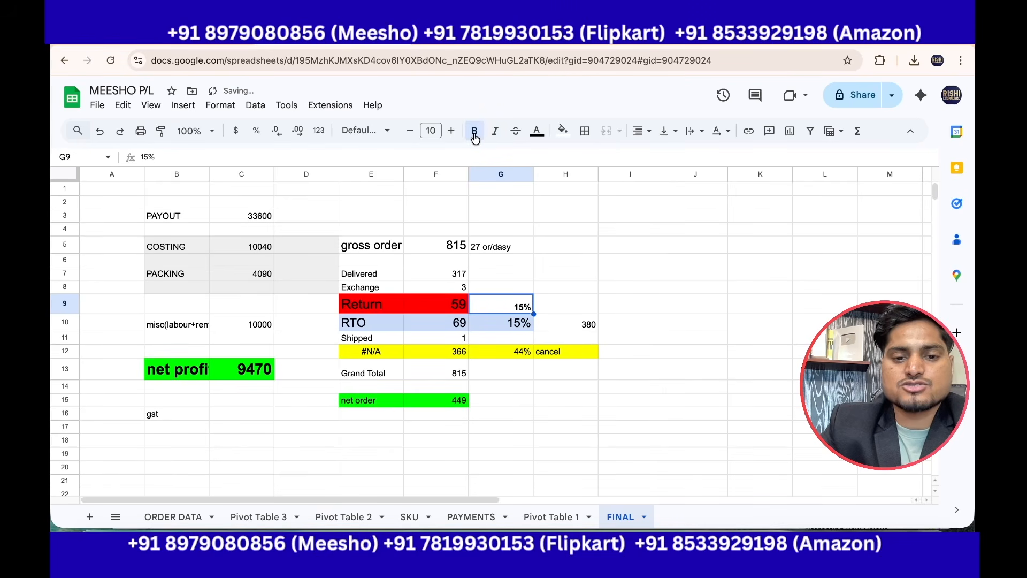
pyautogui.click(452, 133)
pyautogui.click(452, 132)
pyautogui.click(452, 131)
pyautogui.click(451, 131)
pyautogui.click(451, 131)
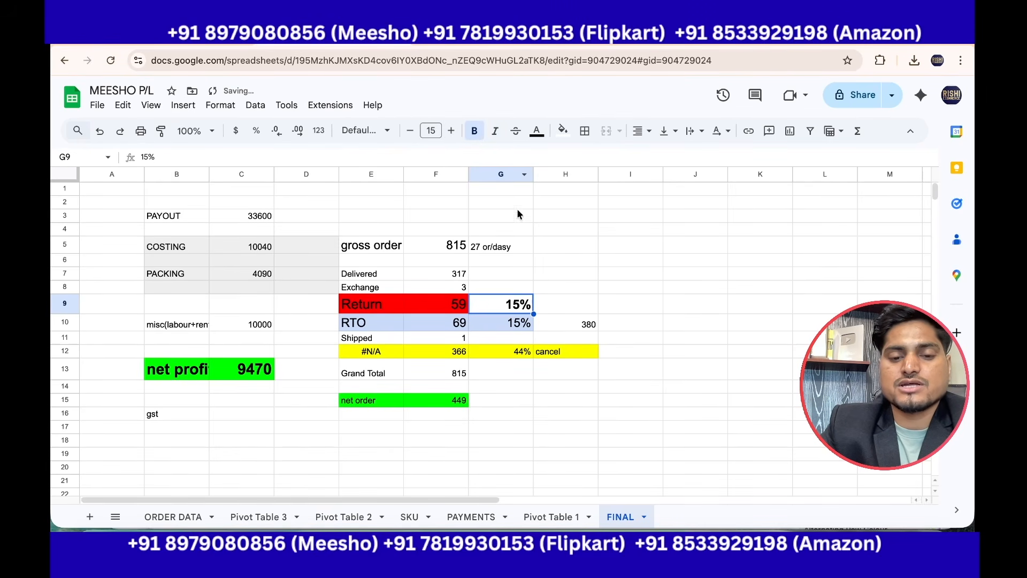
pyautogui.click(583, 313)
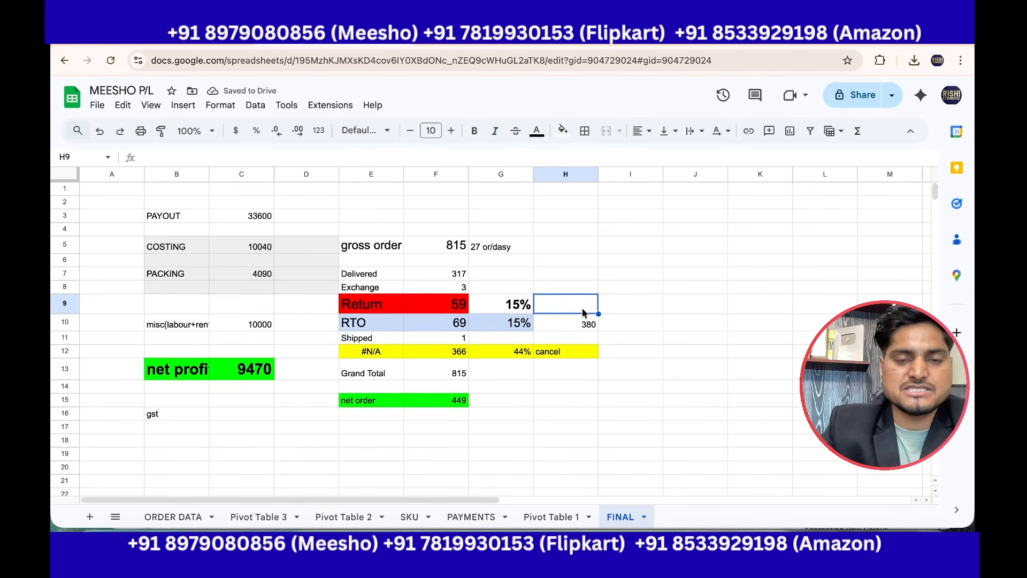
# Step: Review the FINAL sheet's profit block and order summary, including the Return, RTO, net order and gross order rows
pyautogui.moveTo(461, 306); pyautogui.dragTo(508, 305)
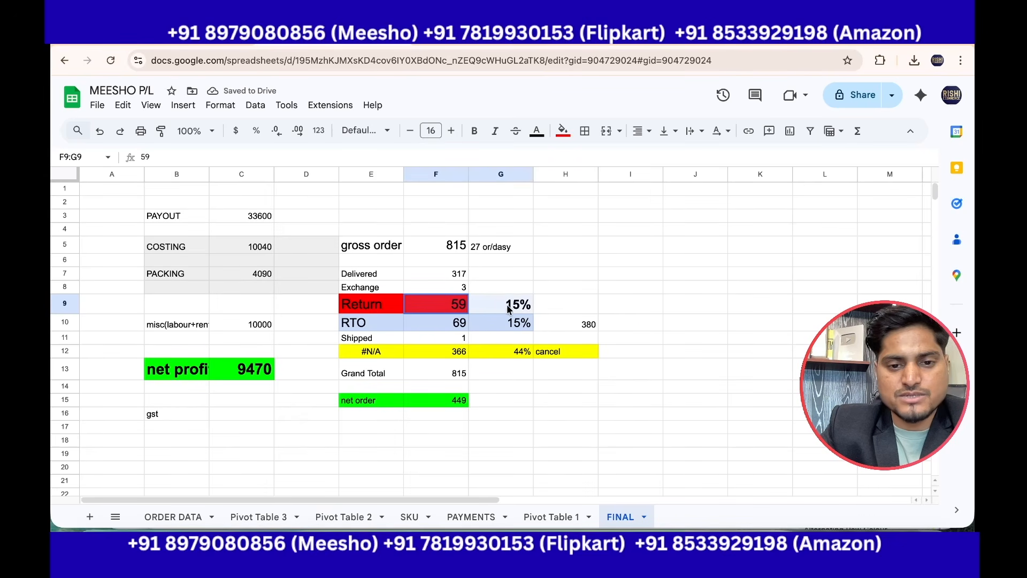
pyautogui.click(552, 305)
pyautogui.click(512, 308)
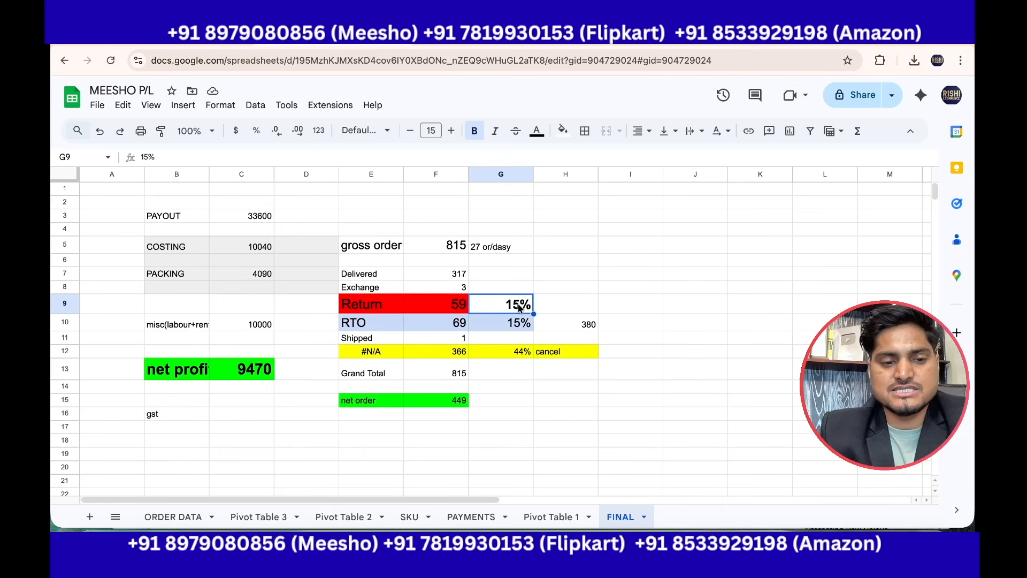
pyautogui.moveTo(159, 218); pyautogui.dragTo(283, 411)
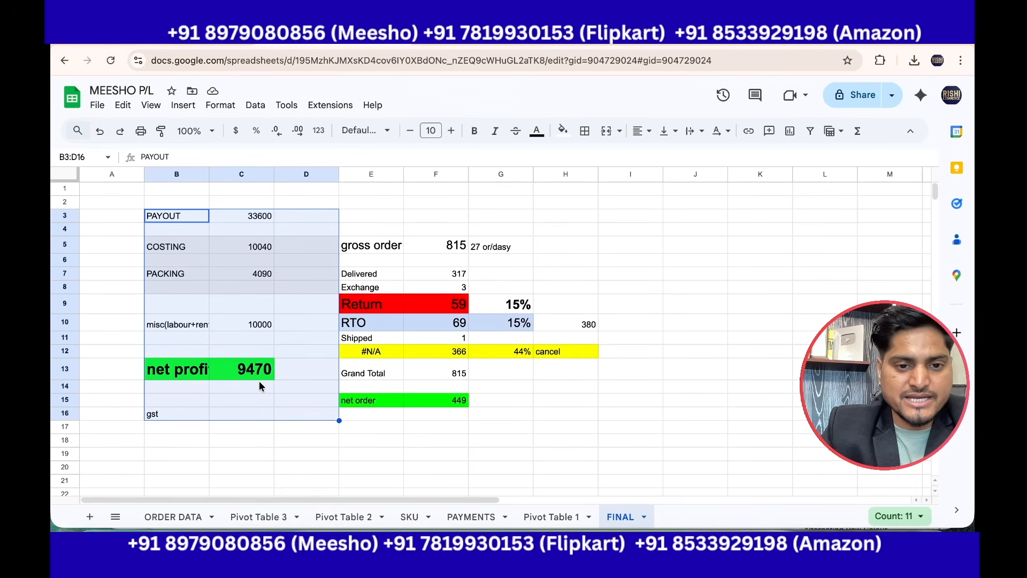
pyautogui.moveTo(321, 229); pyautogui.dragTo(594, 454)
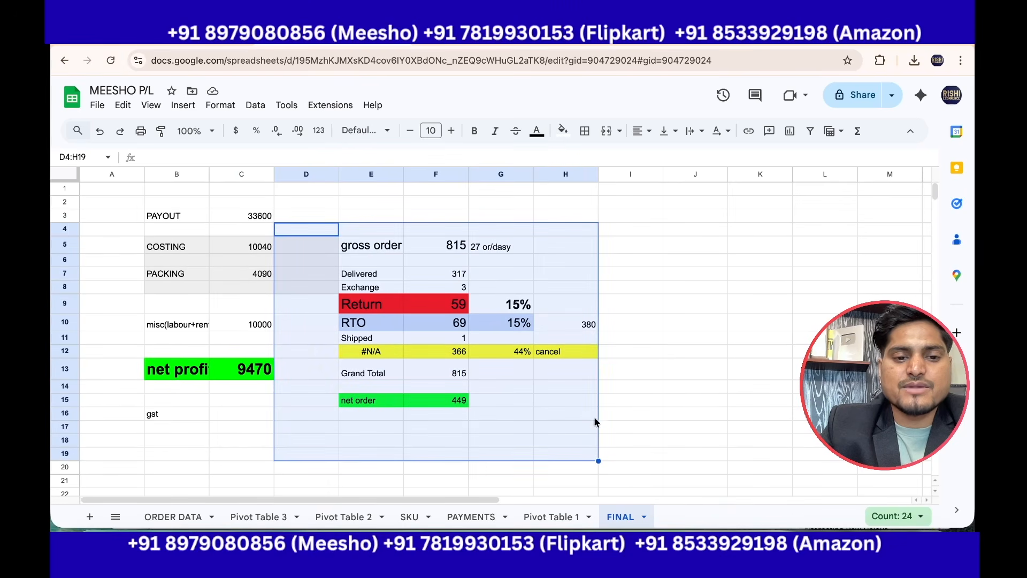
pyautogui.moveTo(369, 304); pyautogui.dragTo(528, 306)
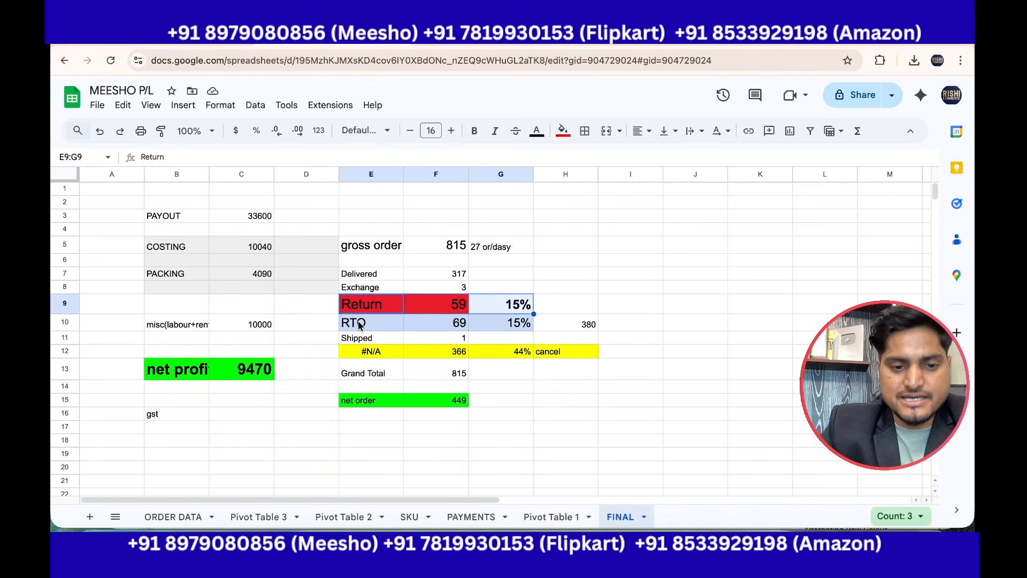
pyautogui.moveTo(359, 326); pyautogui.dragTo(553, 325)
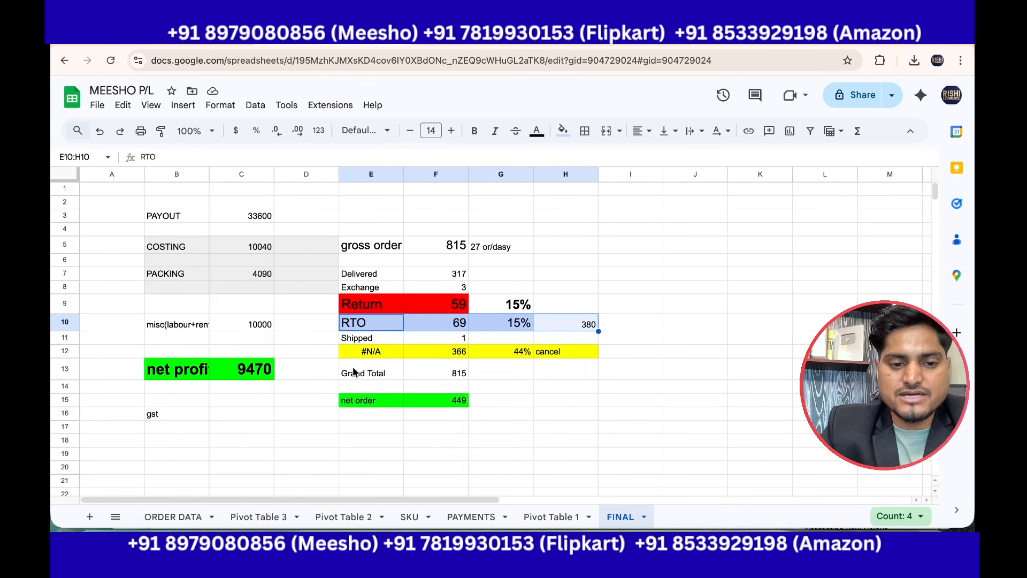
pyautogui.moveTo(375, 400); pyautogui.dragTo(442, 403)
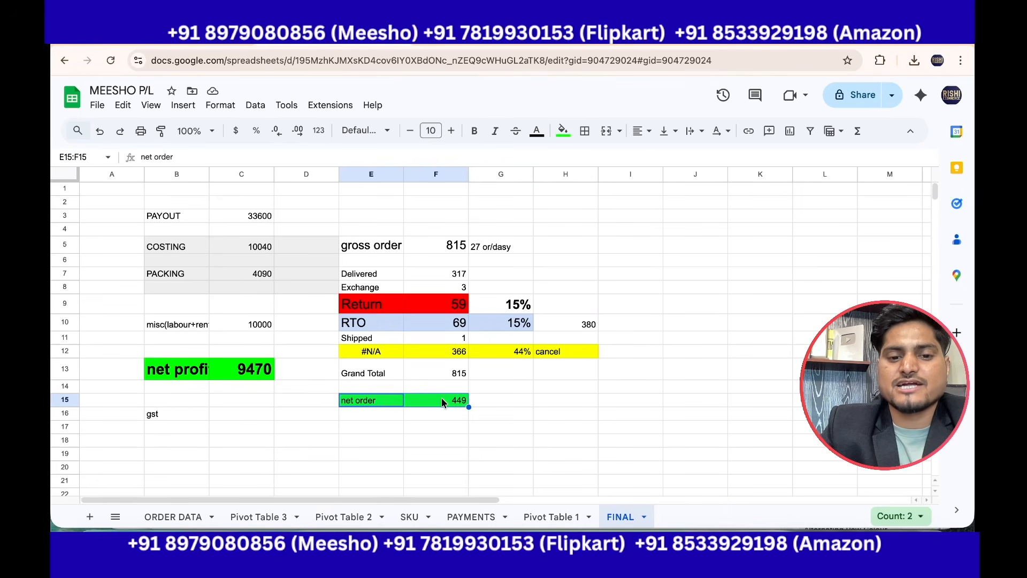
pyautogui.click(485, 402)
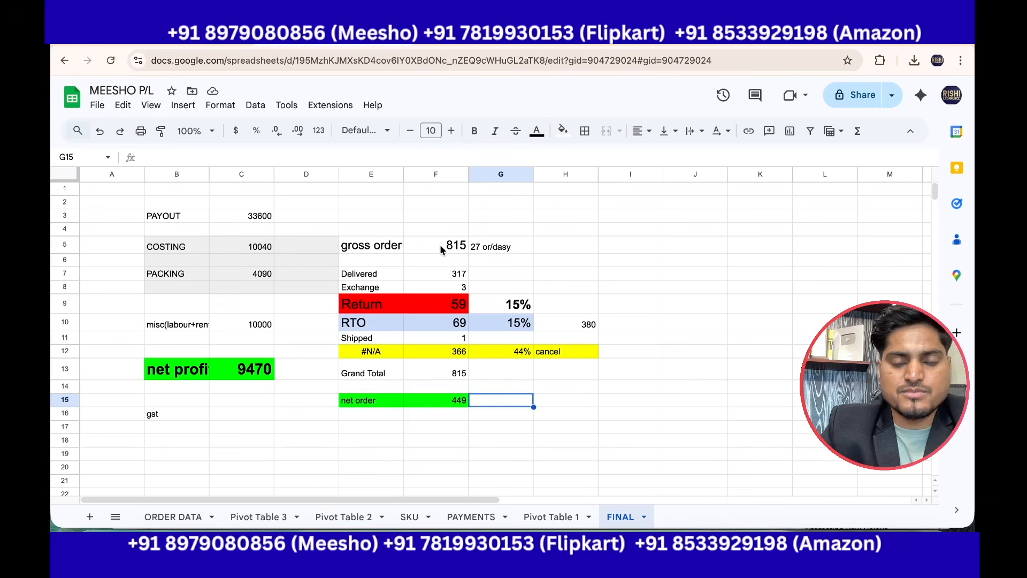
pyautogui.moveTo(440, 245); pyautogui.dragTo(530, 247)
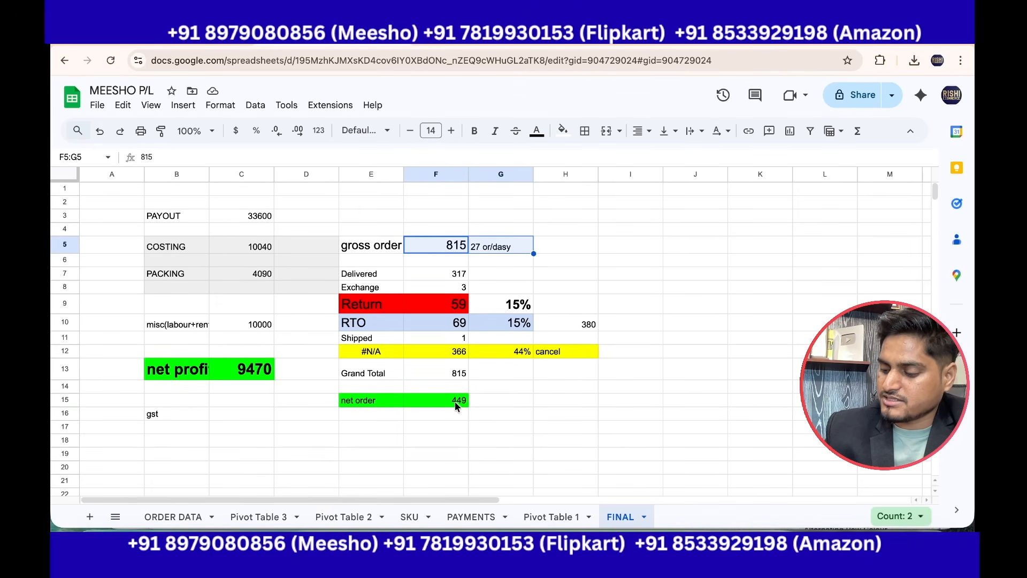
# Step: Enter 15/day in G15 beside the net order count
pyautogui.click(501, 399)
pyautogui.write('15')
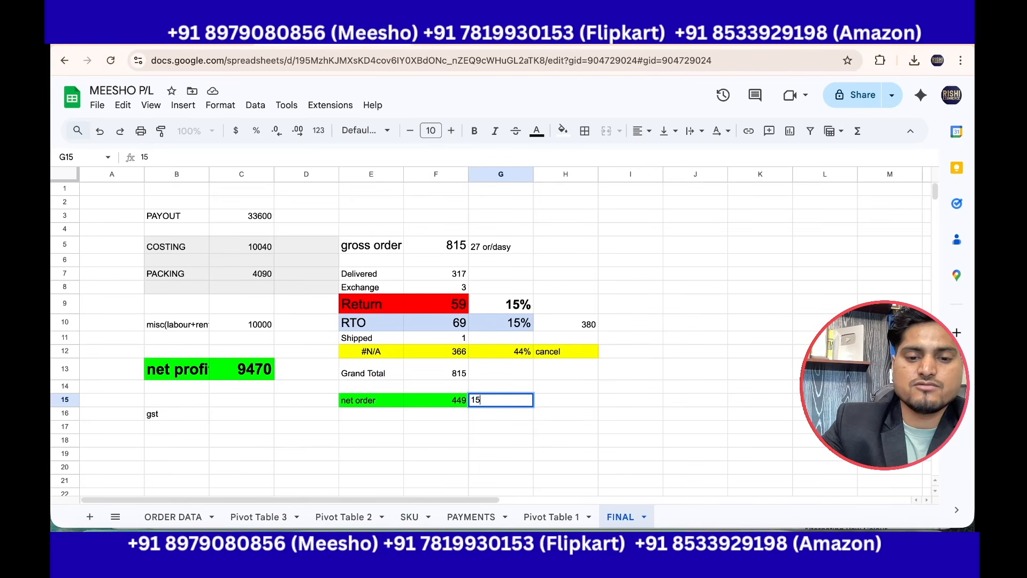
pyautogui.write('/day')
pyautogui.click(588, 417)
# Step: Make the daily net order note in G15 bold and enlarge its font
pyautogui.click(518, 401)
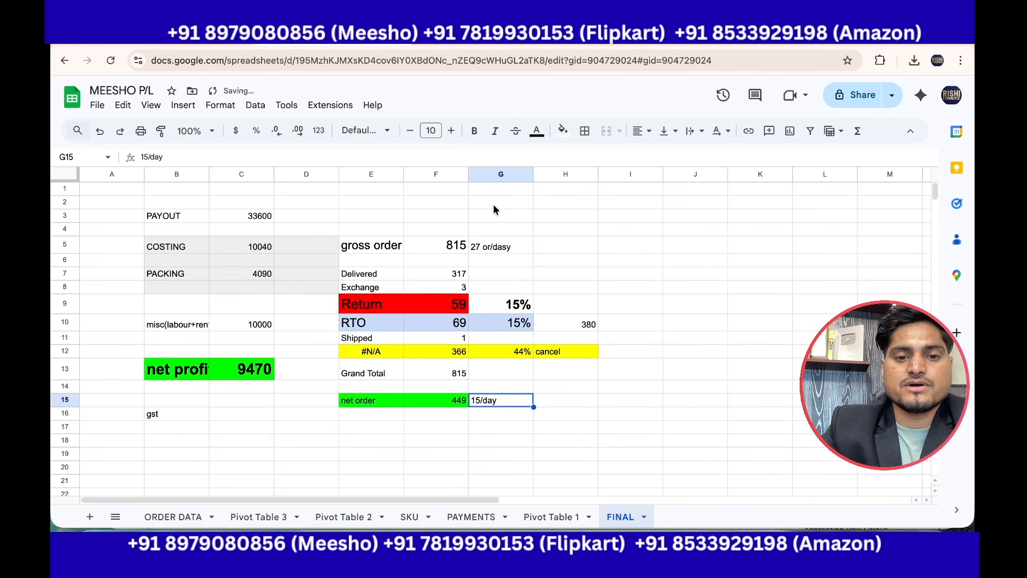
pyautogui.click(474, 130)
pyautogui.click(452, 131)
pyautogui.click(452, 130)
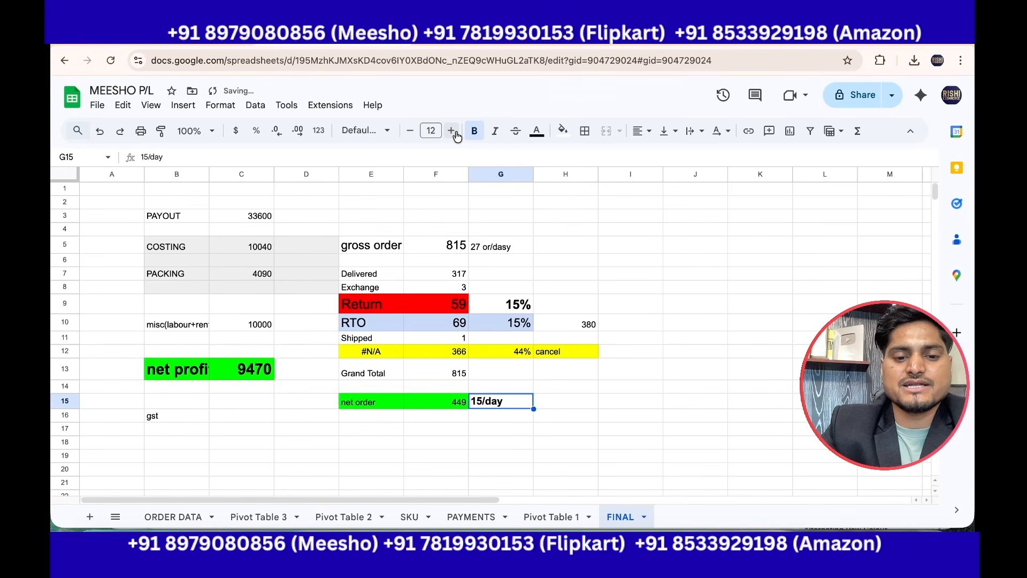
pyautogui.click(453, 131)
pyautogui.click(452, 131)
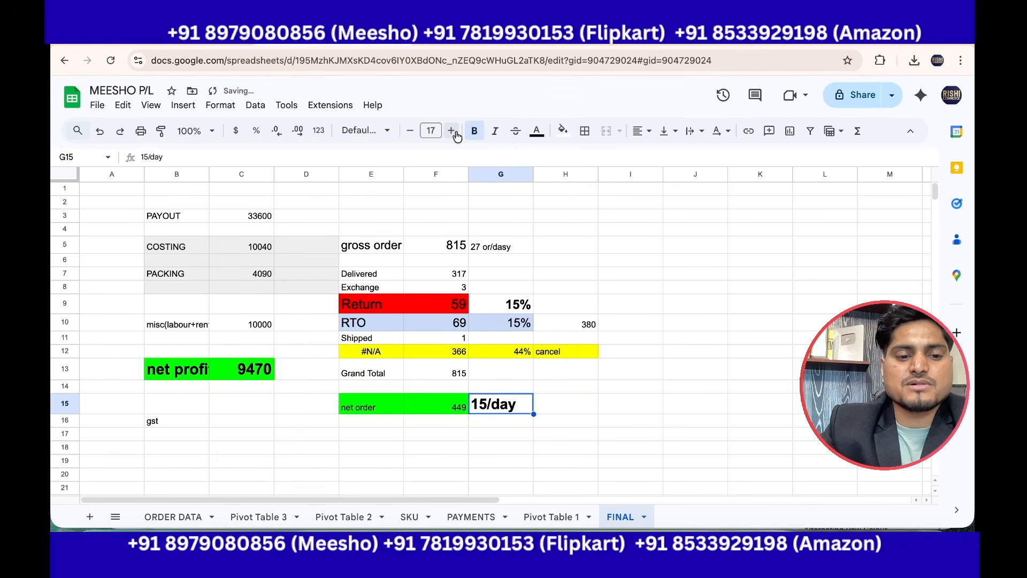
pyautogui.click(248, 379)
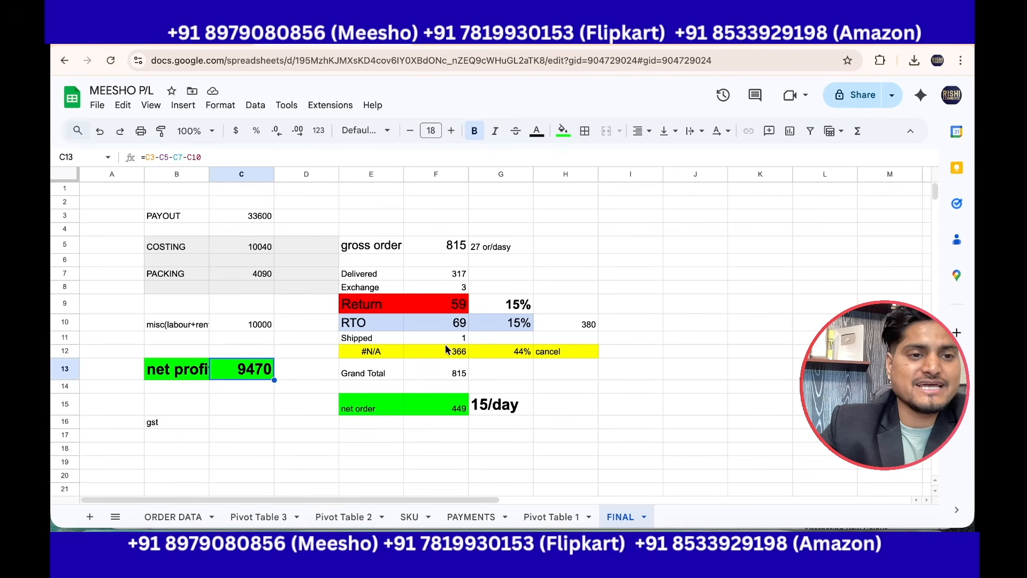
# Step: Look through the ORDER DATA sheet for a Return order with a negative payment and select its row 123
pyautogui.click(171, 517)
pyautogui.scroll(-5, 275, 336)
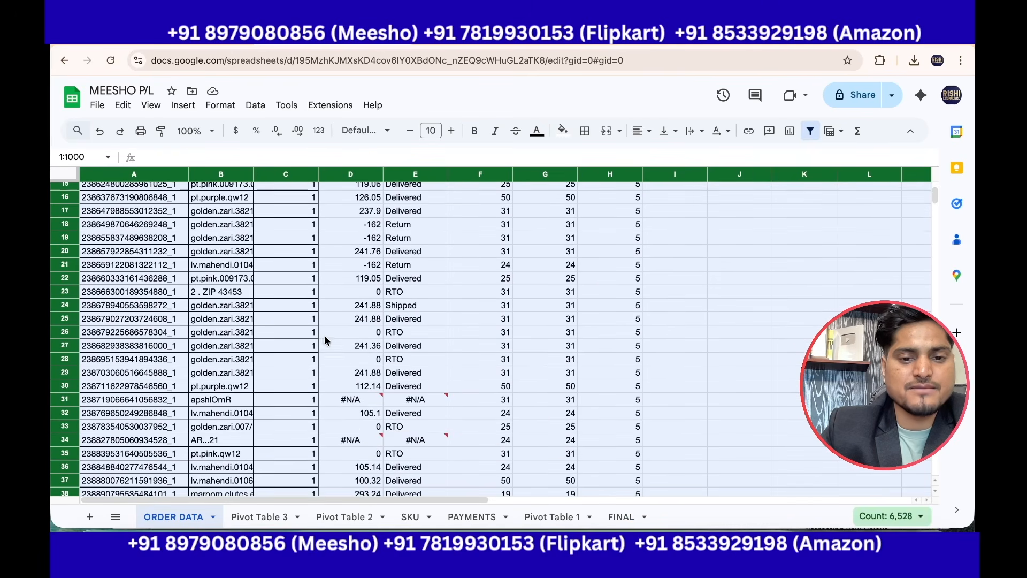
pyautogui.click(327, 334)
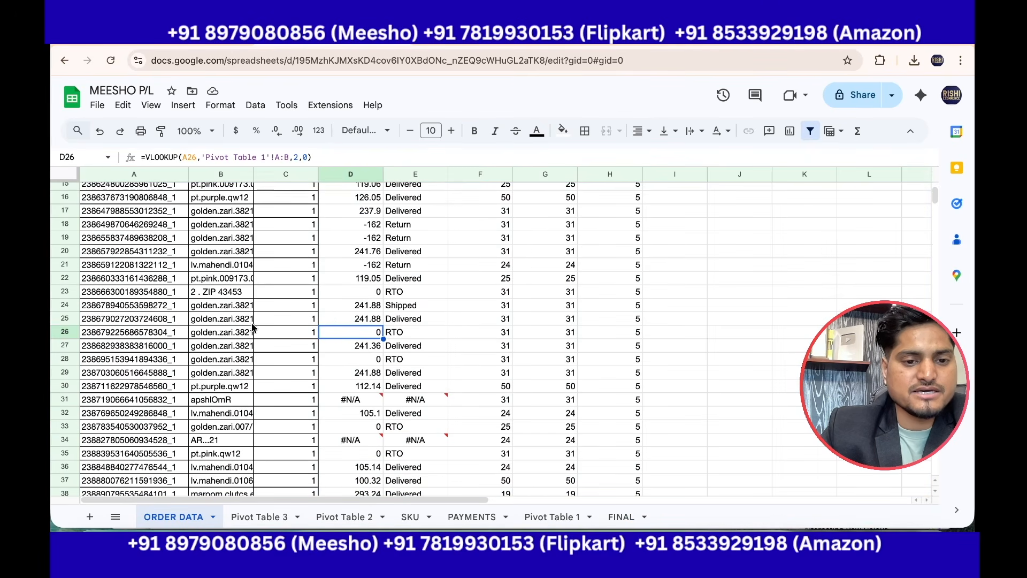
pyautogui.scroll(-10, 320, 359)
pyautogui.scroll(-12, 320, 359)
pyautogui.scroll(-7, 320, 359)
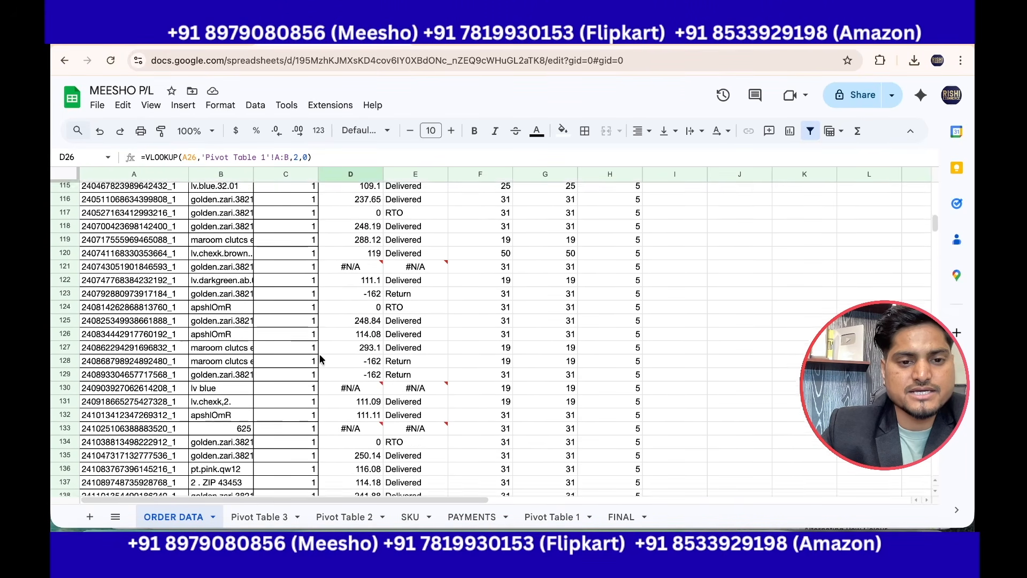
pyautogui.click(362, 290)
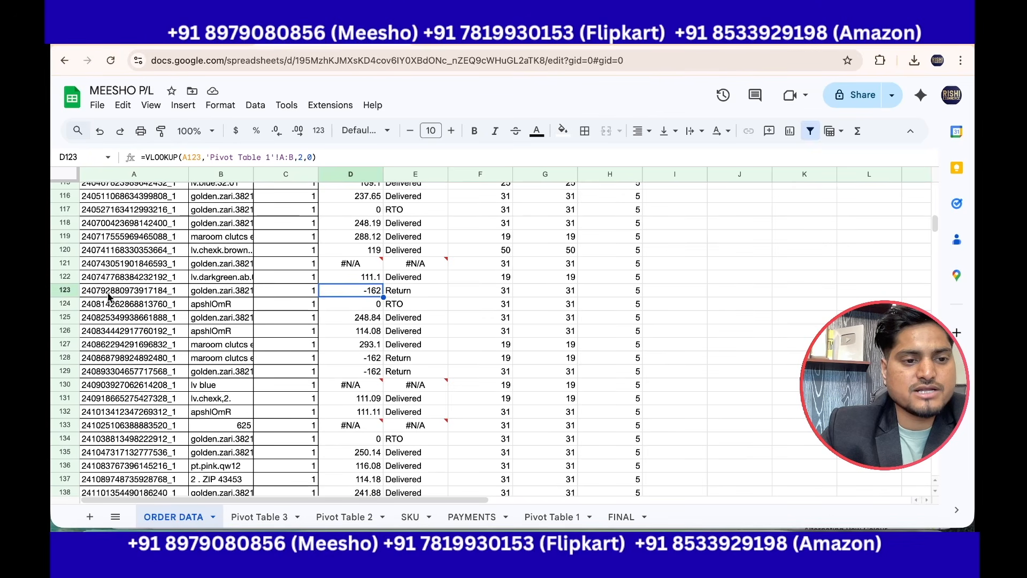
pyautogui.click(64, 290)
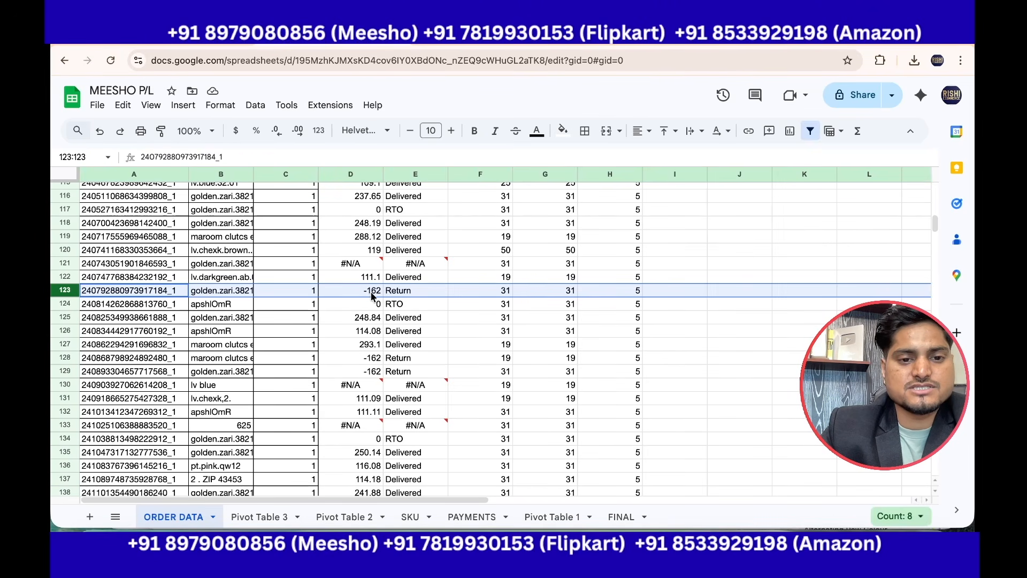
# Step: Copy the sub order number from A123 and search for it on the Meesho Supplier Hub Payments page
pyautogui.click(161, 293)
pyautogui.hotkey('ctrl', 'c')
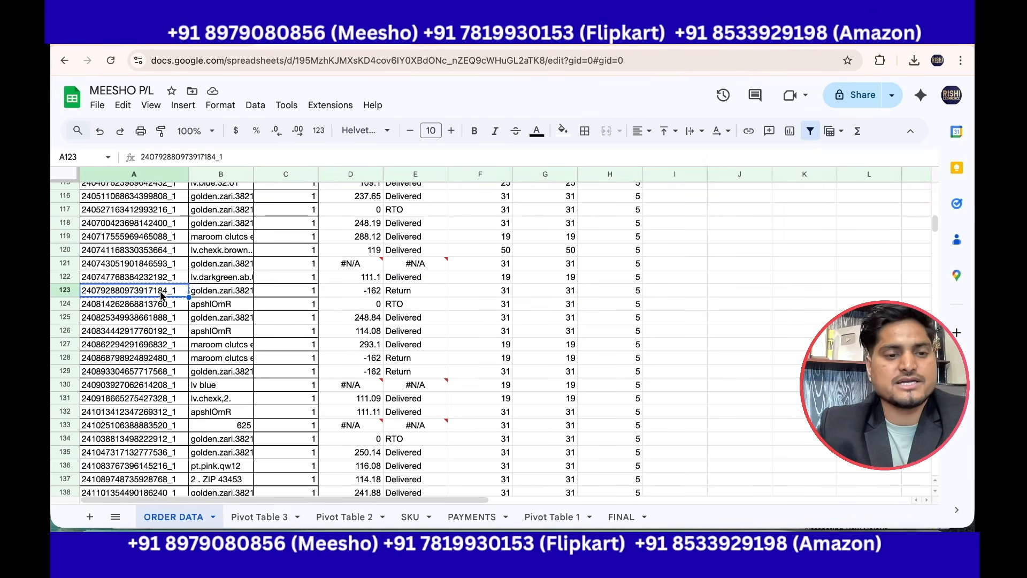
pyautogui.click(179, 37)
pyautogui.click(872, 93)
pyautogui.hotkey('ctrl', 'v')
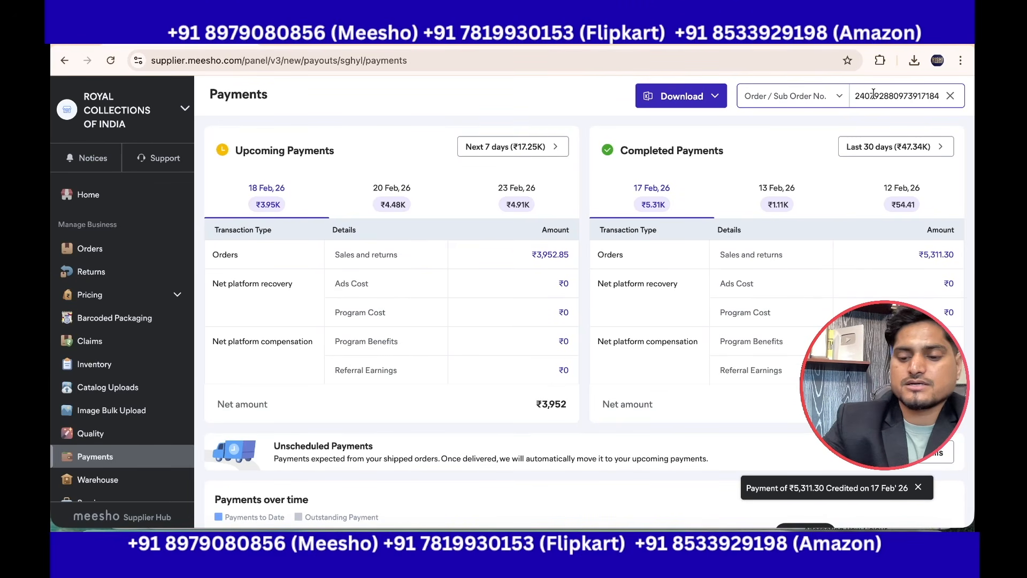
pyautogui.press('Return')
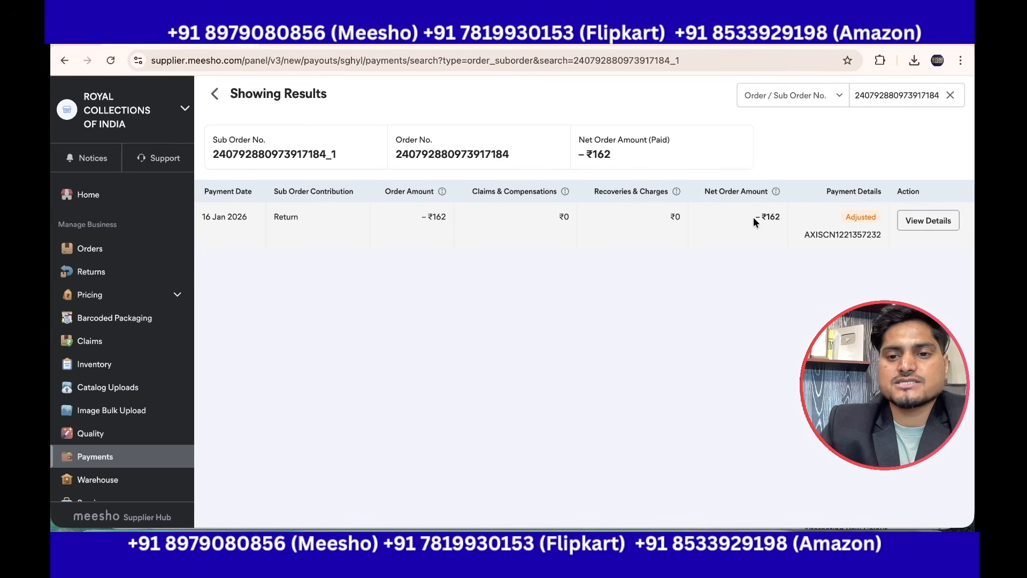
# Step: Compare the payment in D123 of the order sheet with the net order amount in the Meesho payment search
pyautogui.click(332, 38)
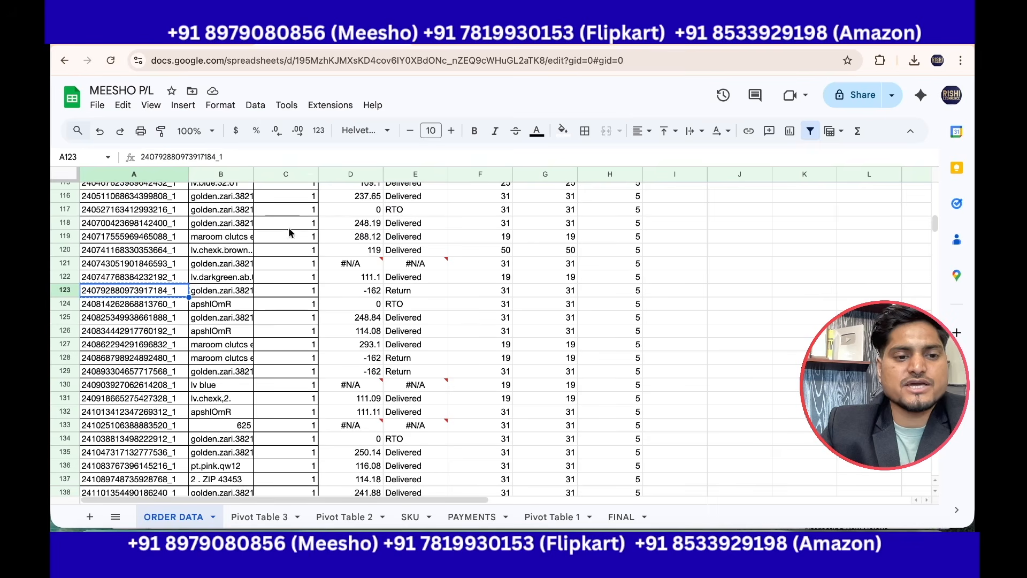
pyautogui.click(370, 293)
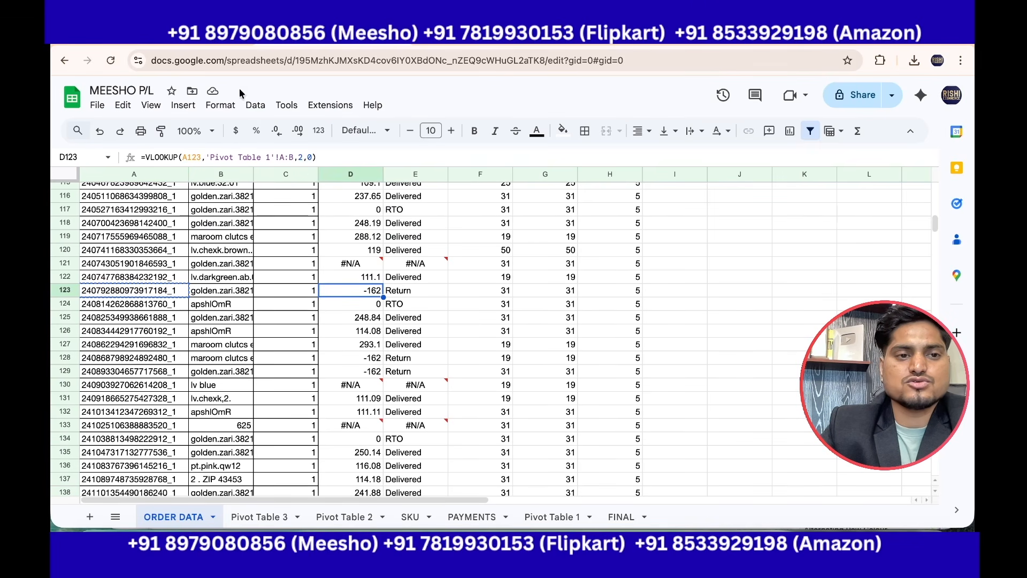
pyautogui.click(208, 40)
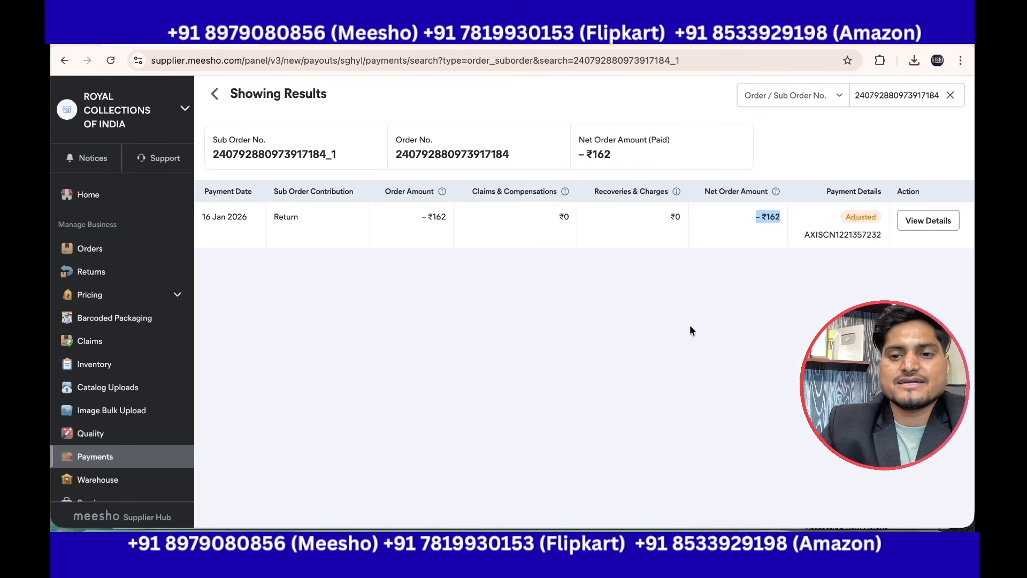
# Step: Open the returned order's payment details and examine its sale details, deductions and payment status, and close them
pyautogui.click(920, 223)
pyautogui.scroll(-2, 526, 411)
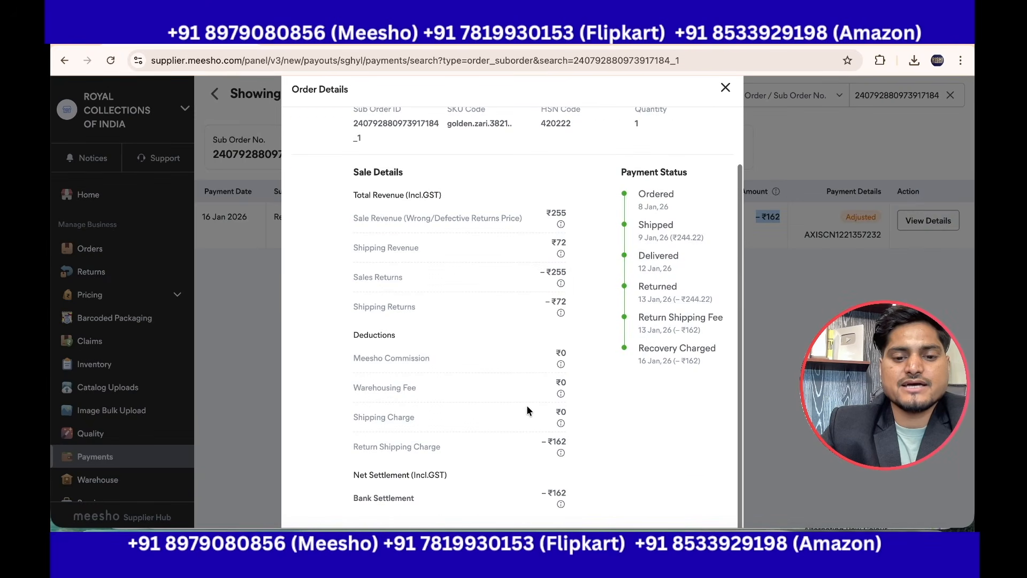
pyautogui.scroll(2, 527, 408)
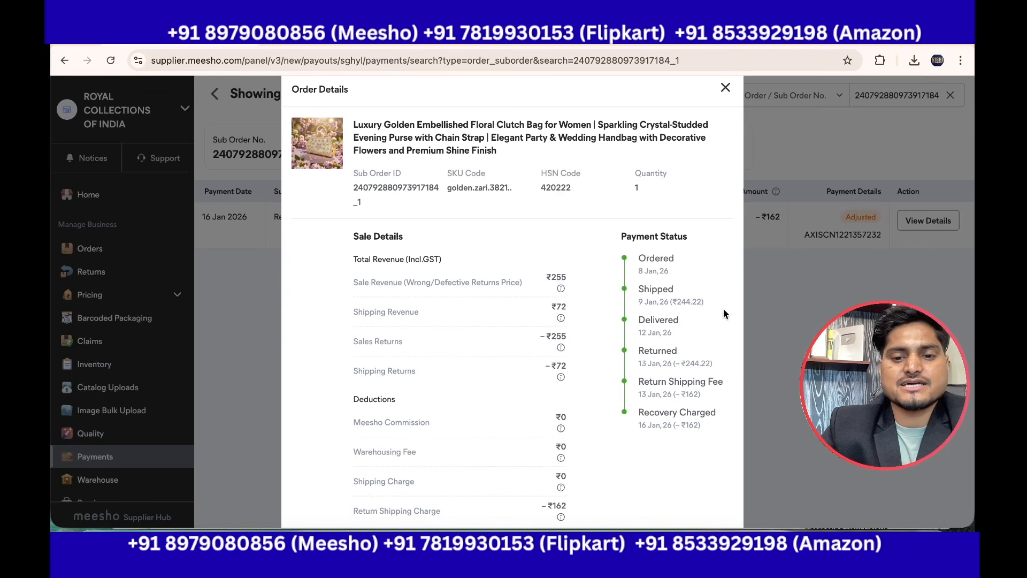
pyautogui.click(726, 87)
# Step: Switch back to the Google Sheets workbook and select the whole summary A2:I17 on the FINAL sheet for review
pyautogui.hotkey('ctrl', 'Tab')
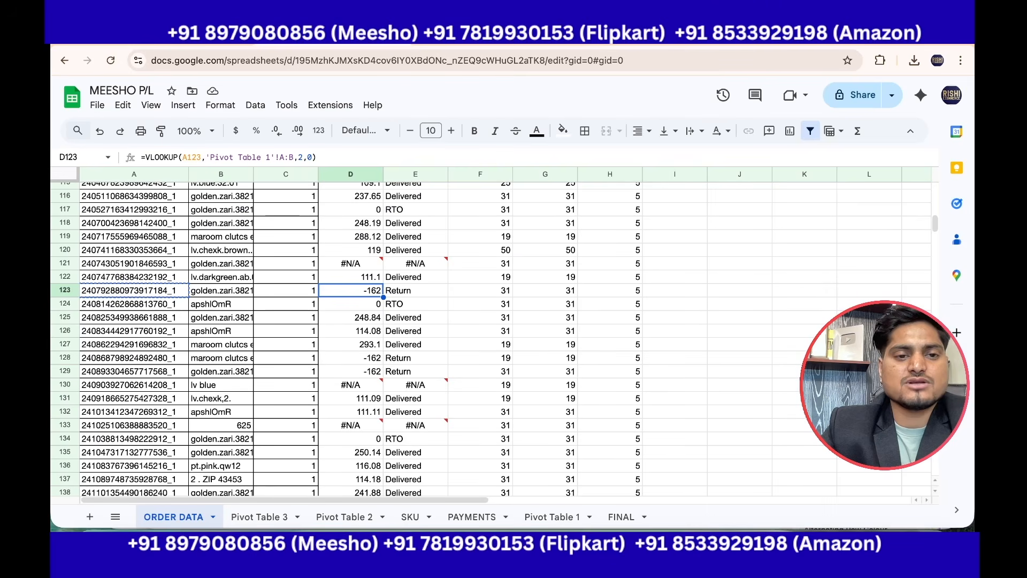
pyautogui.click(621, 517)
pyautogui.moveTo(115, 203); pyautogui.dragTo(626, 439)
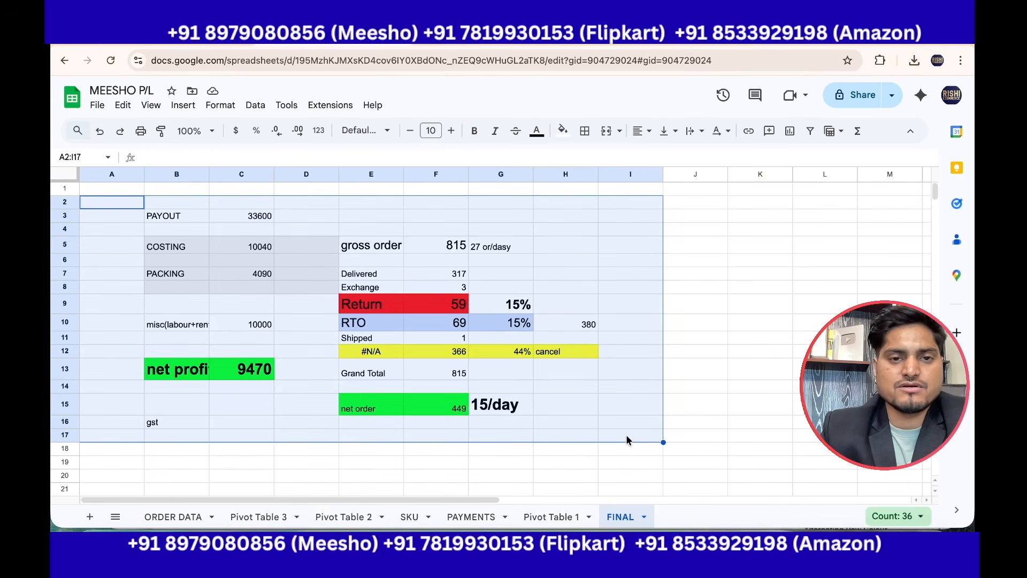